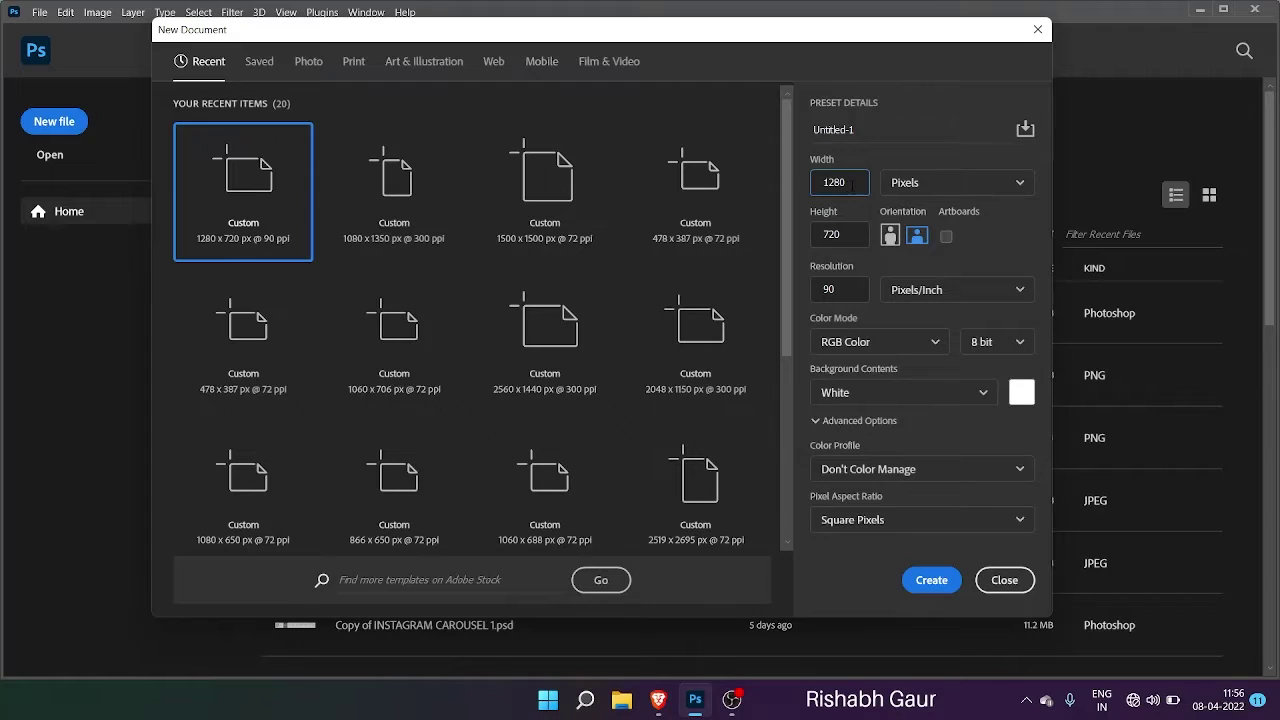
Step: Create a new 1080 x 1080 pixel RGB document at 300 pixels/inch with 16 bit colour depth
left_click(858, 237)
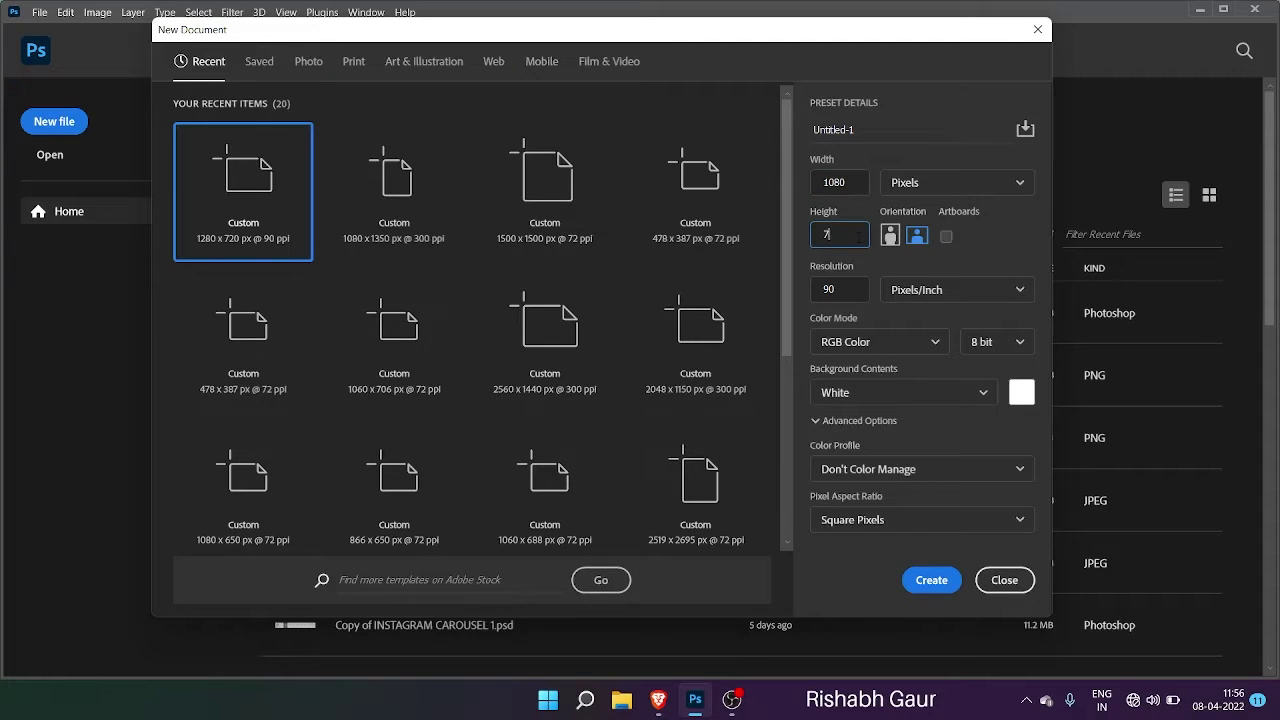
left_click(1000, 341)
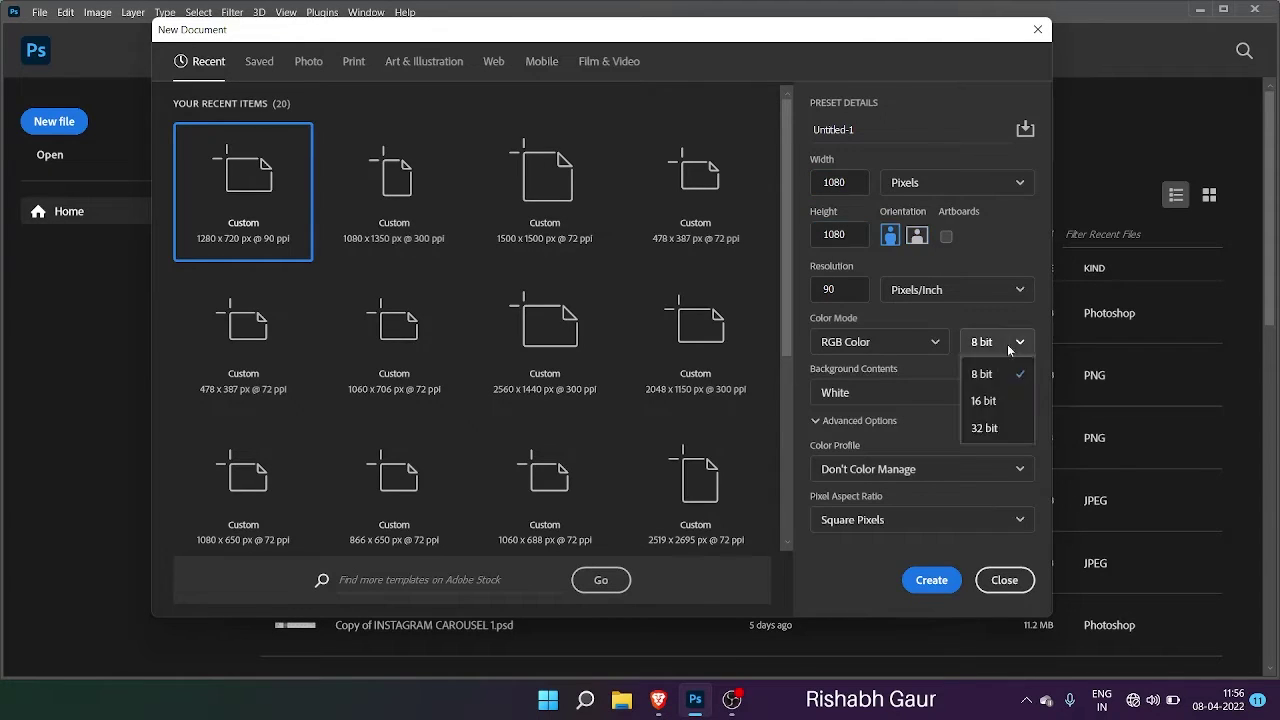
left_click(990, 399)
left_click(834, 289)
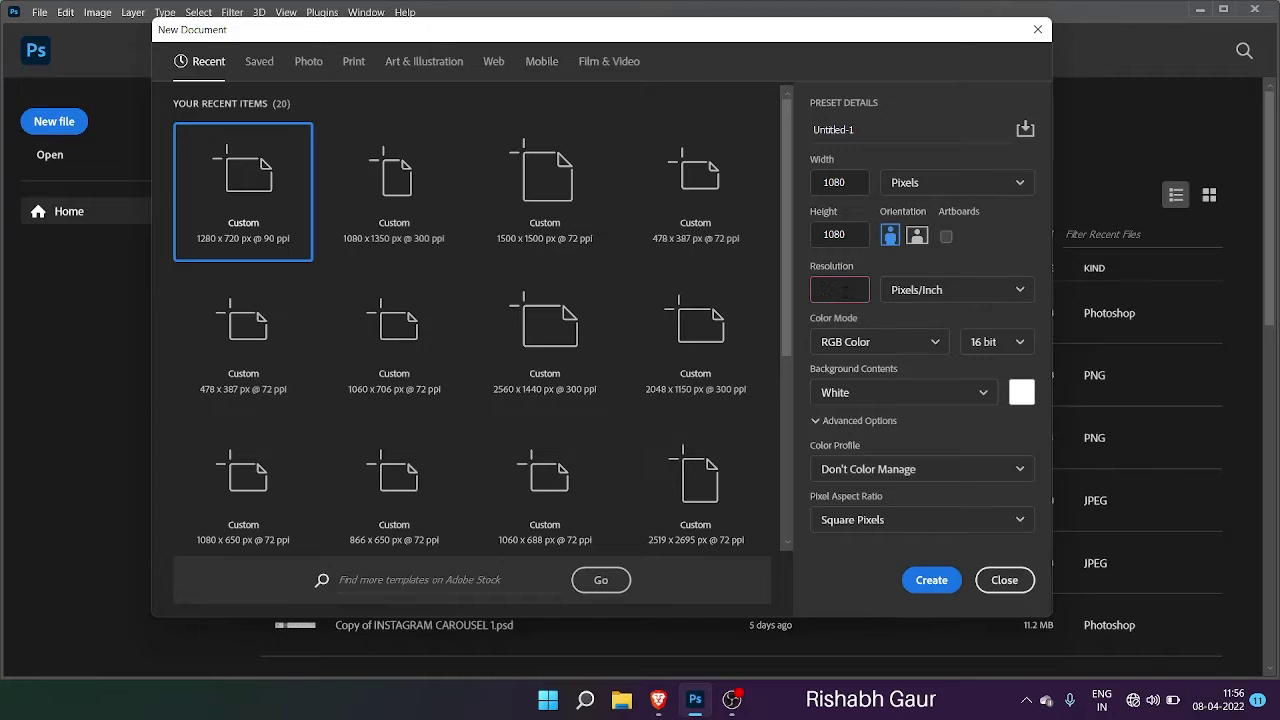
type("300")
left_click(931, 580)
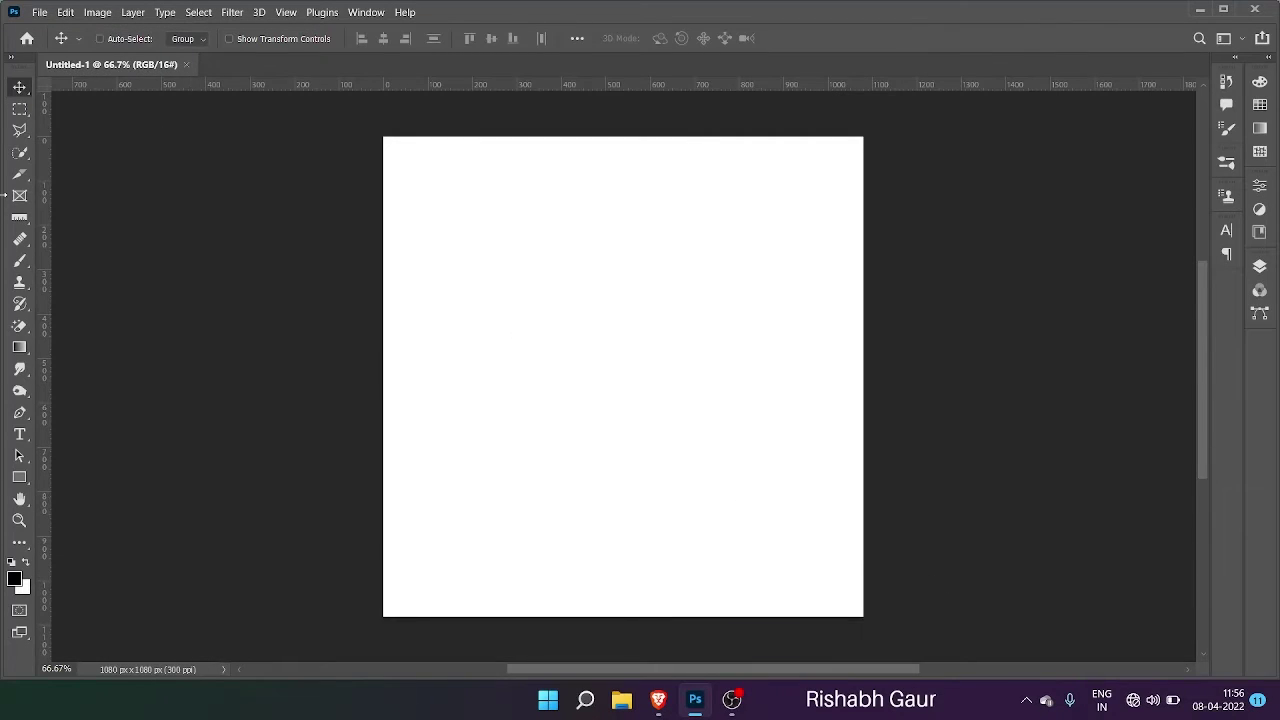
key("ctrl+o")
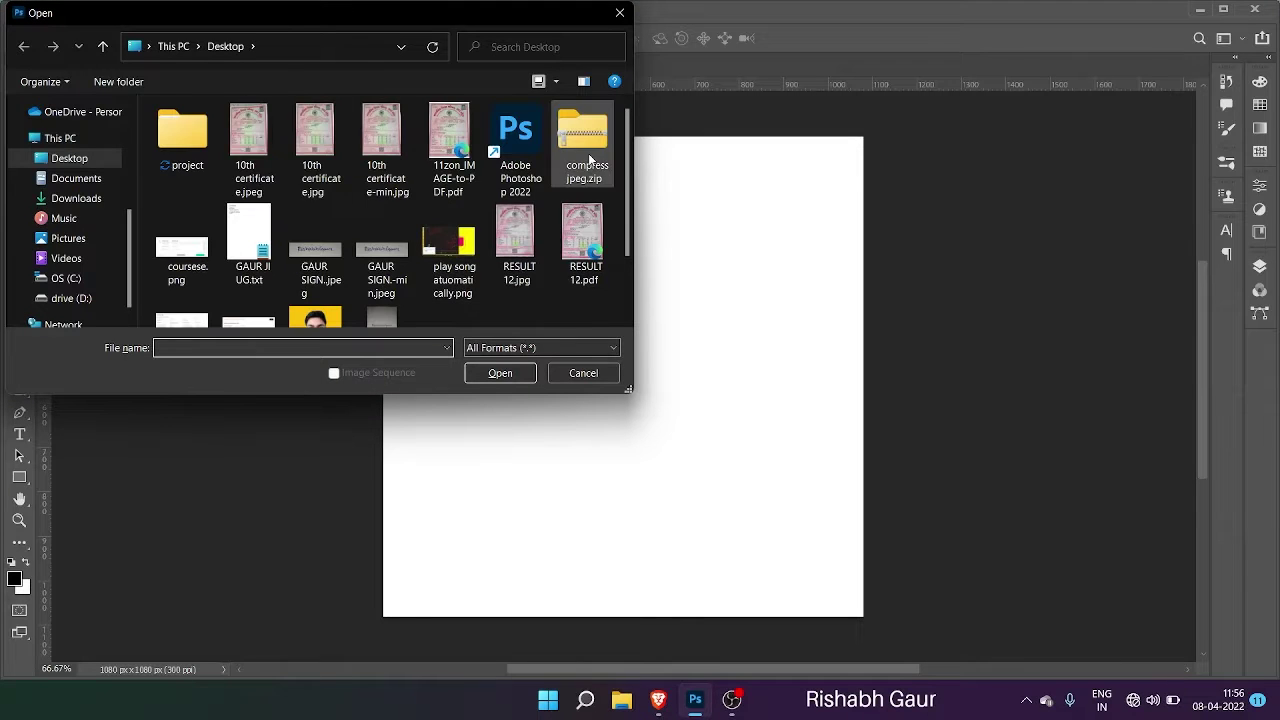
double_click(187, 142)
double_click(223, 135)
left_click(660, 278)
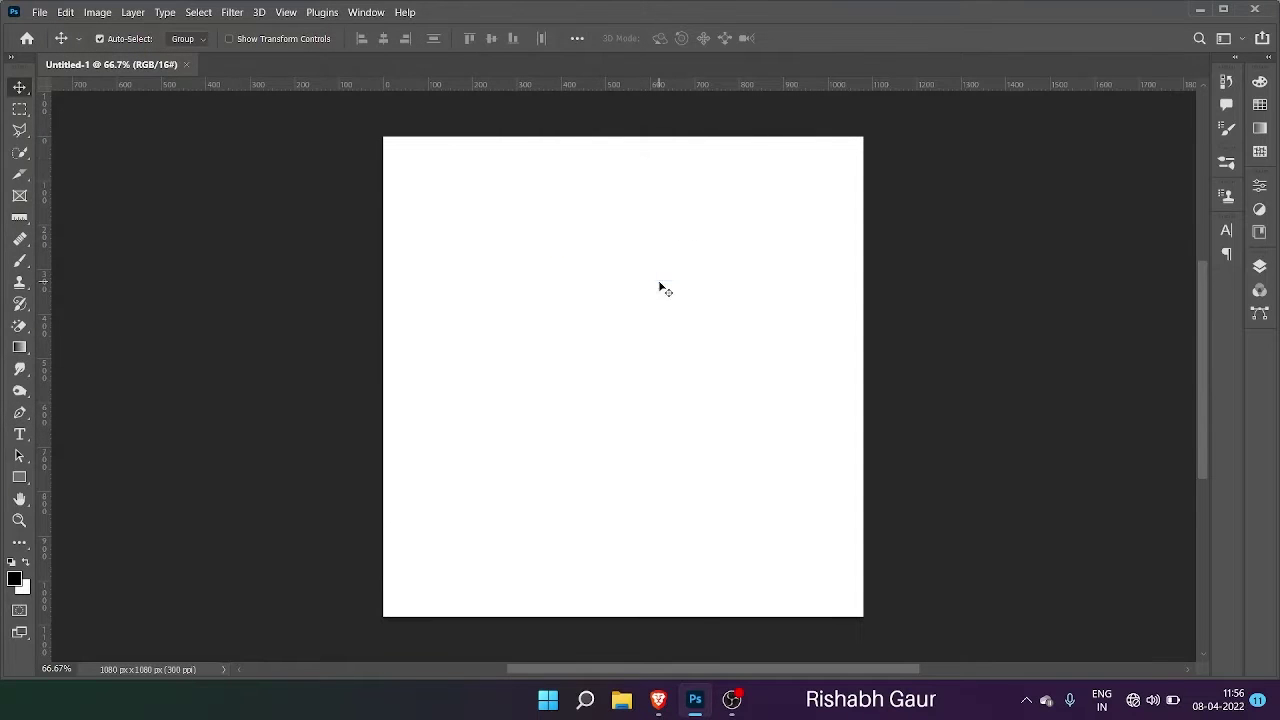
Step: Switch to the desktop and copy the Nike logo, noise and shoe images out of Nike Poster (Prj).zip onto it
left_click(1203, 10)
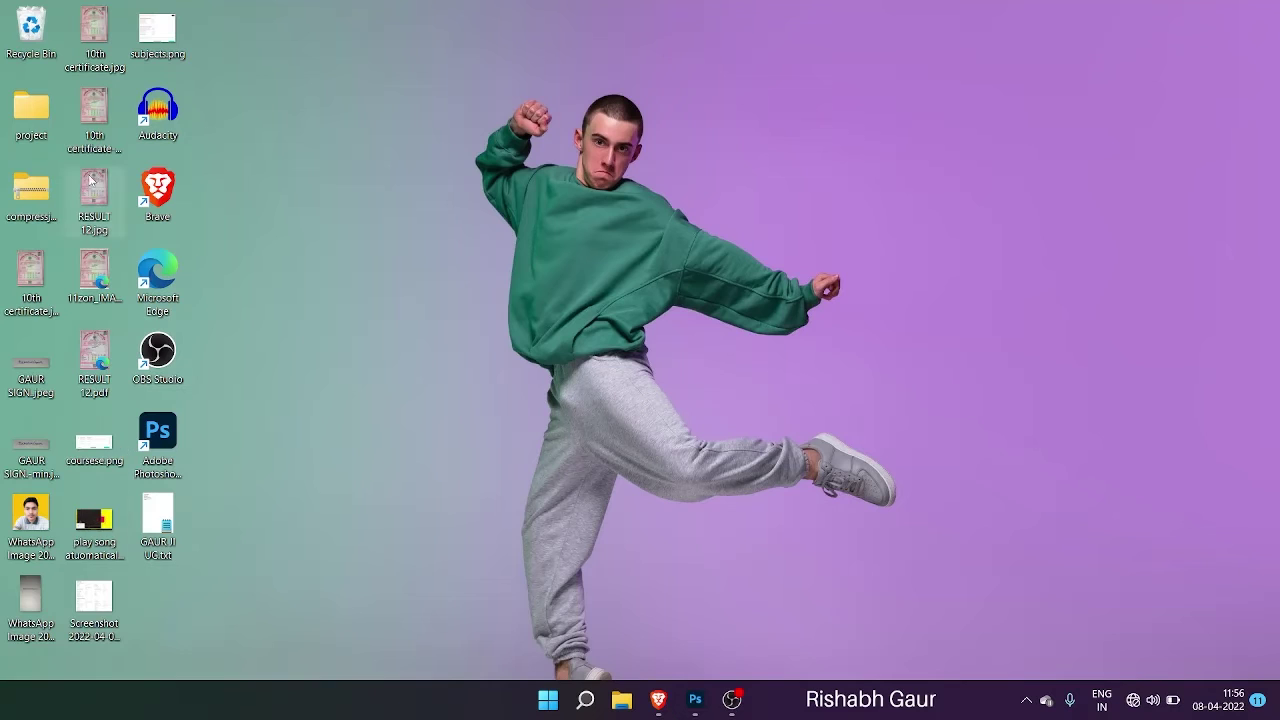
double_click(31, 110)
double_click(609, 167)
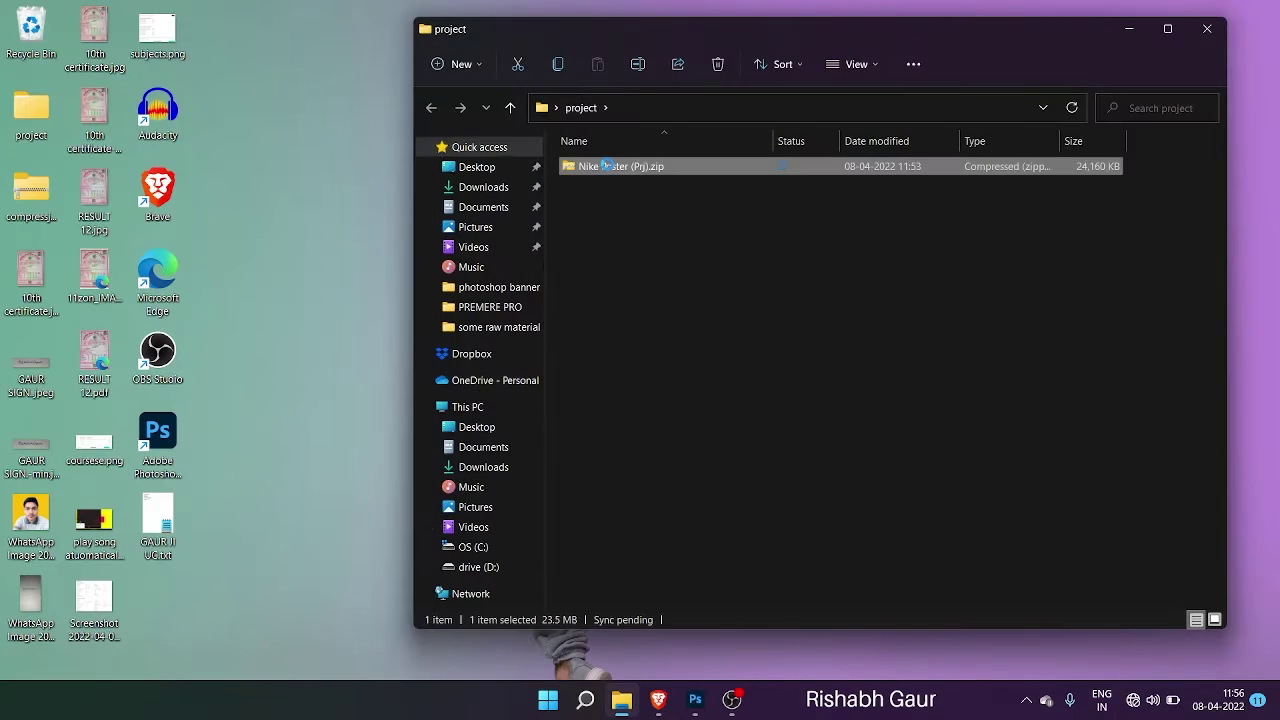
double_click(647, 167)
left_click_drag(651, 239, 300, 213)
left_click(1202, 30)
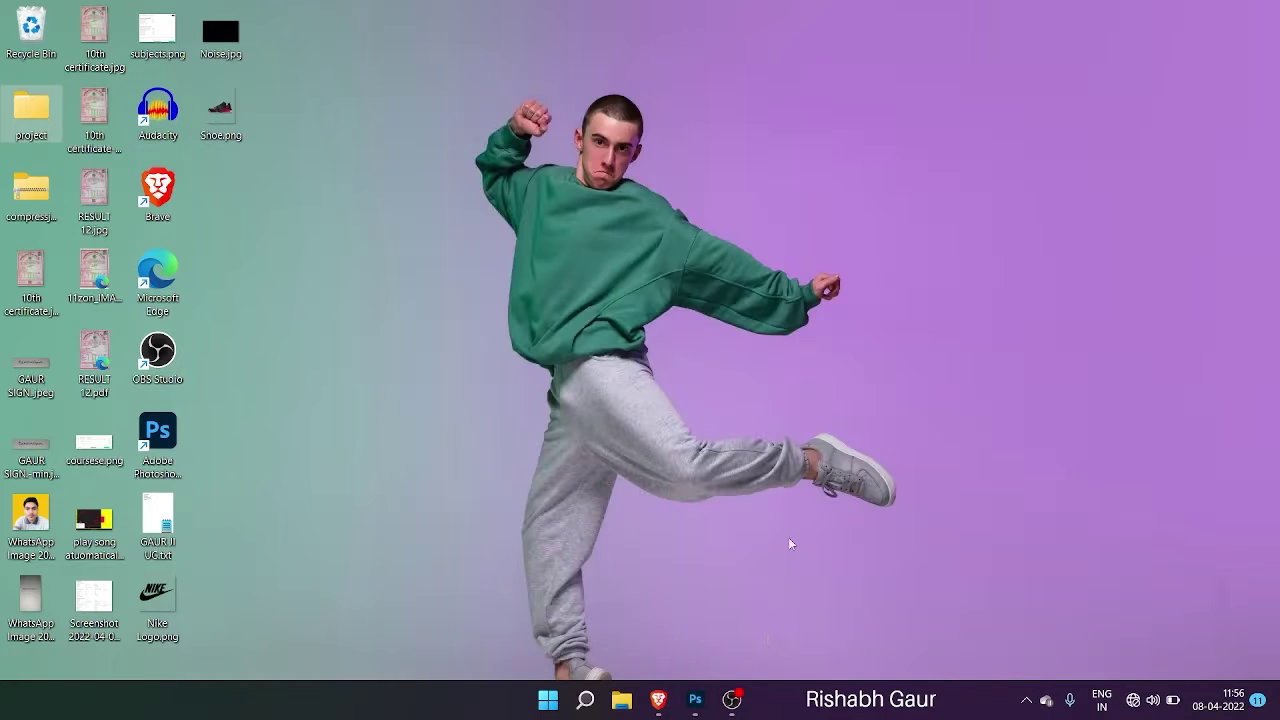
Step: Switch back to Photoshop and open Nike Logo.png, Noise.jpg and Shoe.png from the Desktop folder together
left_click(695, 699)
key("ctrl+o")
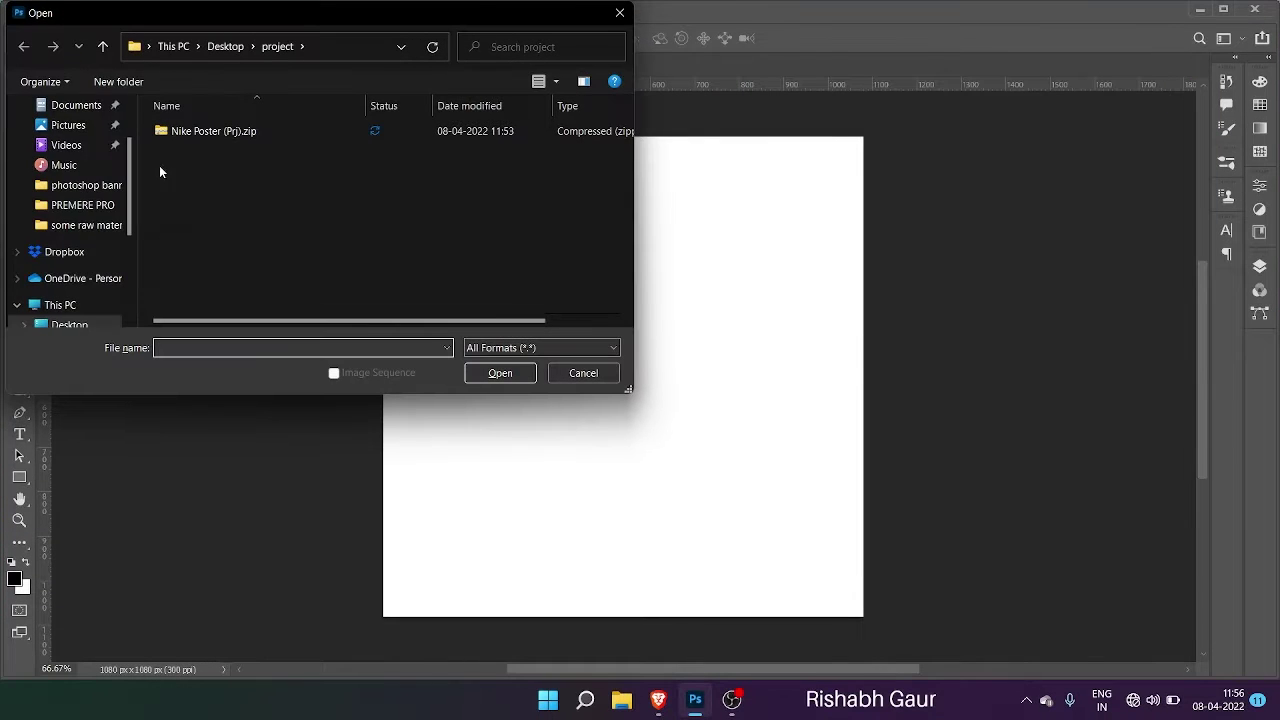
scroll(70, 117, "up", 2)
left_click(70, 131)
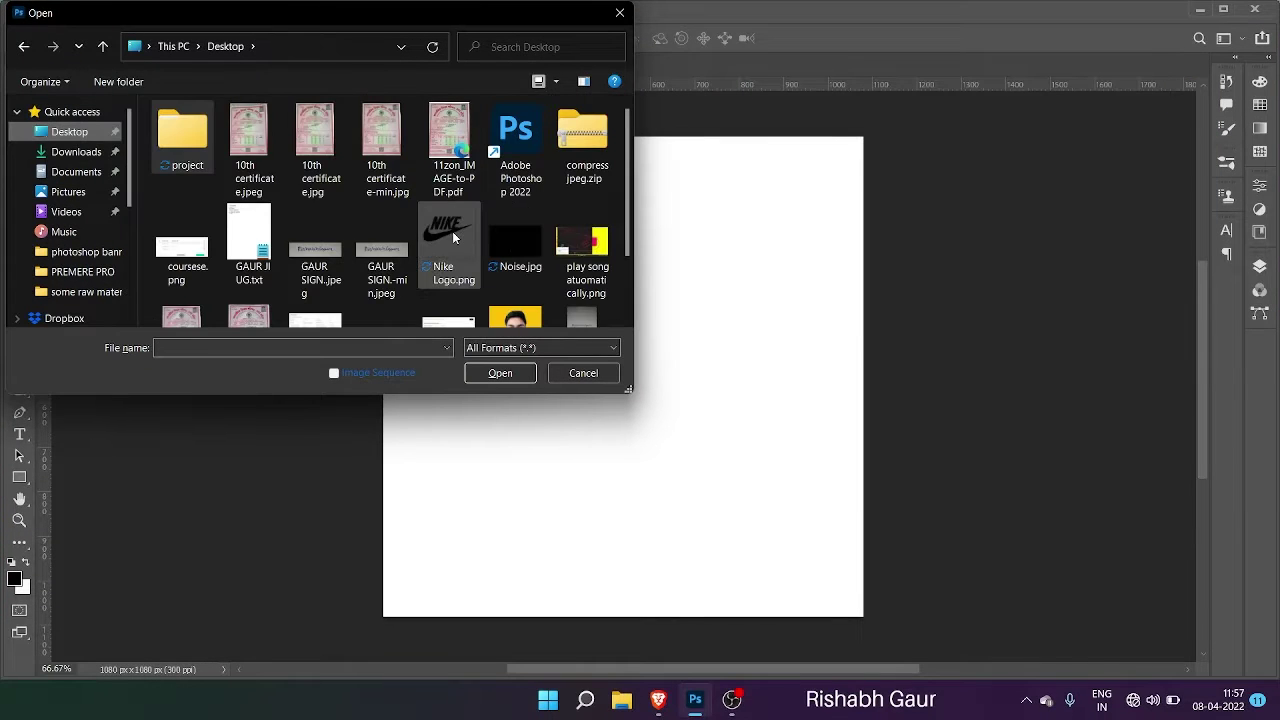
left_click(452, 231, "ctrl")
left_click(525, 249, "ctrl")
left_click(462, 250)
left_click(517, 250, "ctrl")
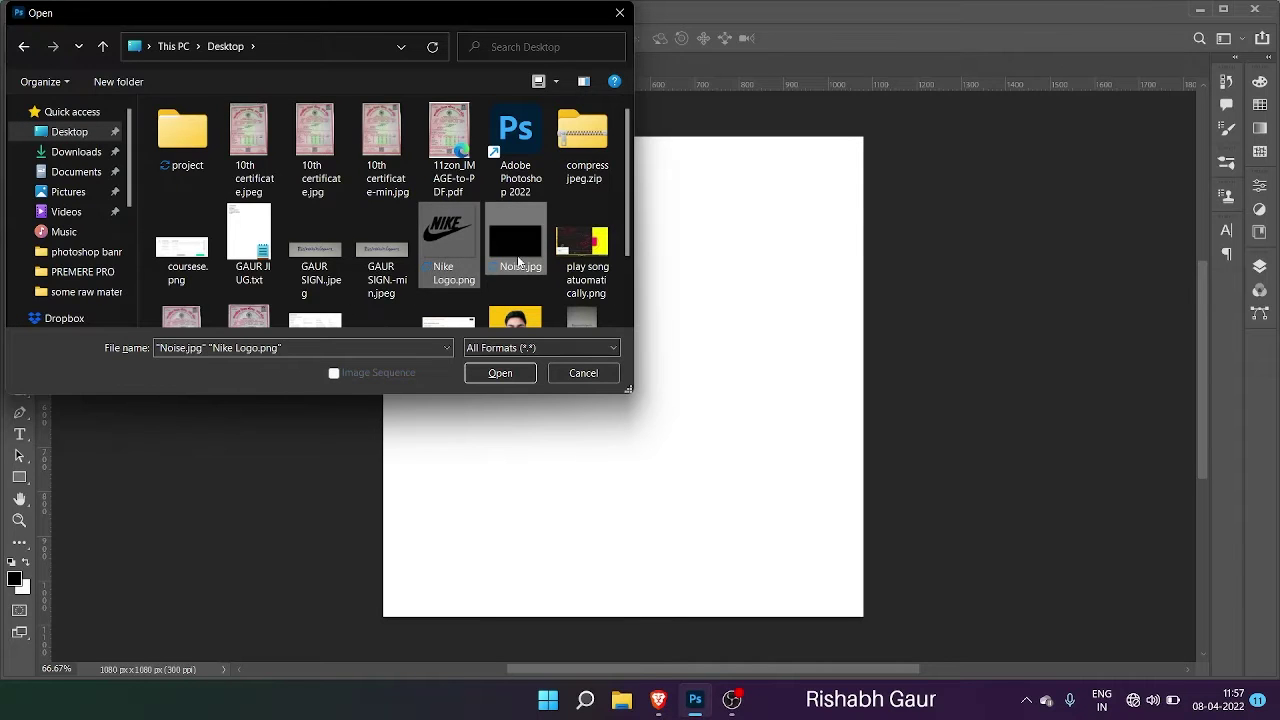
scroll(517, 255, "down", 1)
left_click(380, 255, "ctrl")
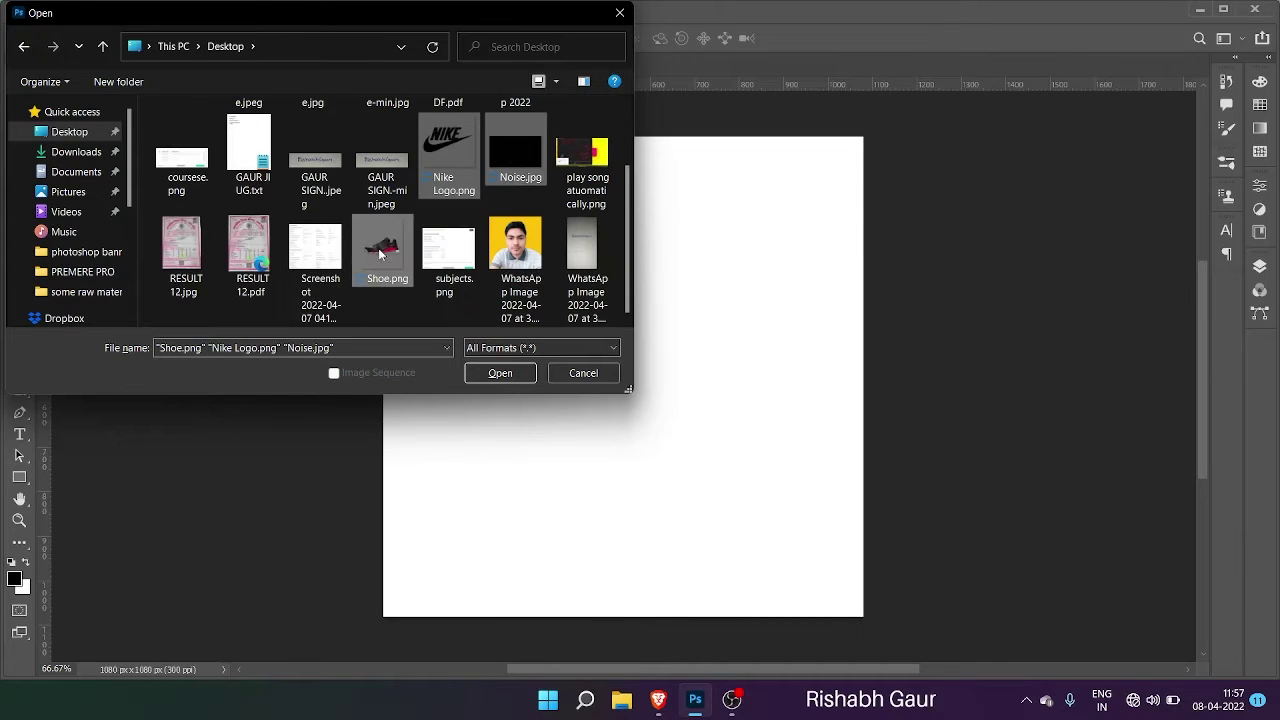
left_click(500, 372)
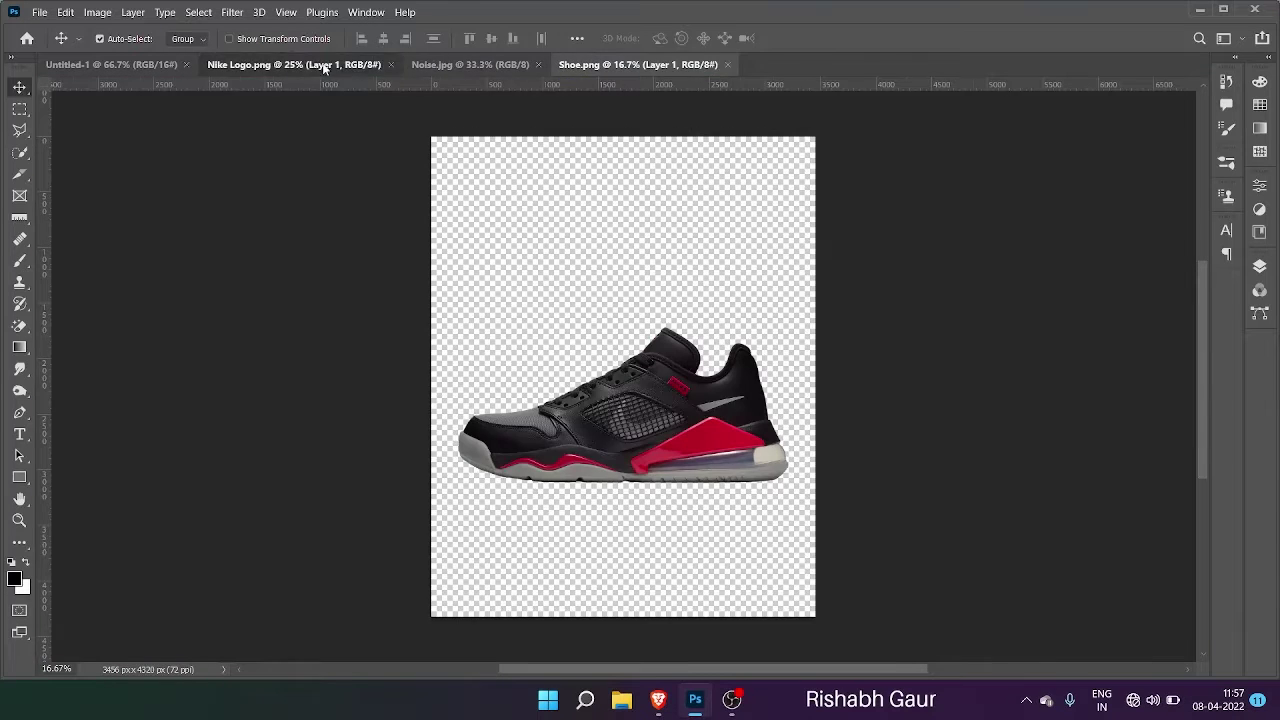
Step: Look through the opened images, return to the Untitled-1 document and unlock its Background layer
left_click(324, 66)
left_click(473, 65)
left_click(610, 65)
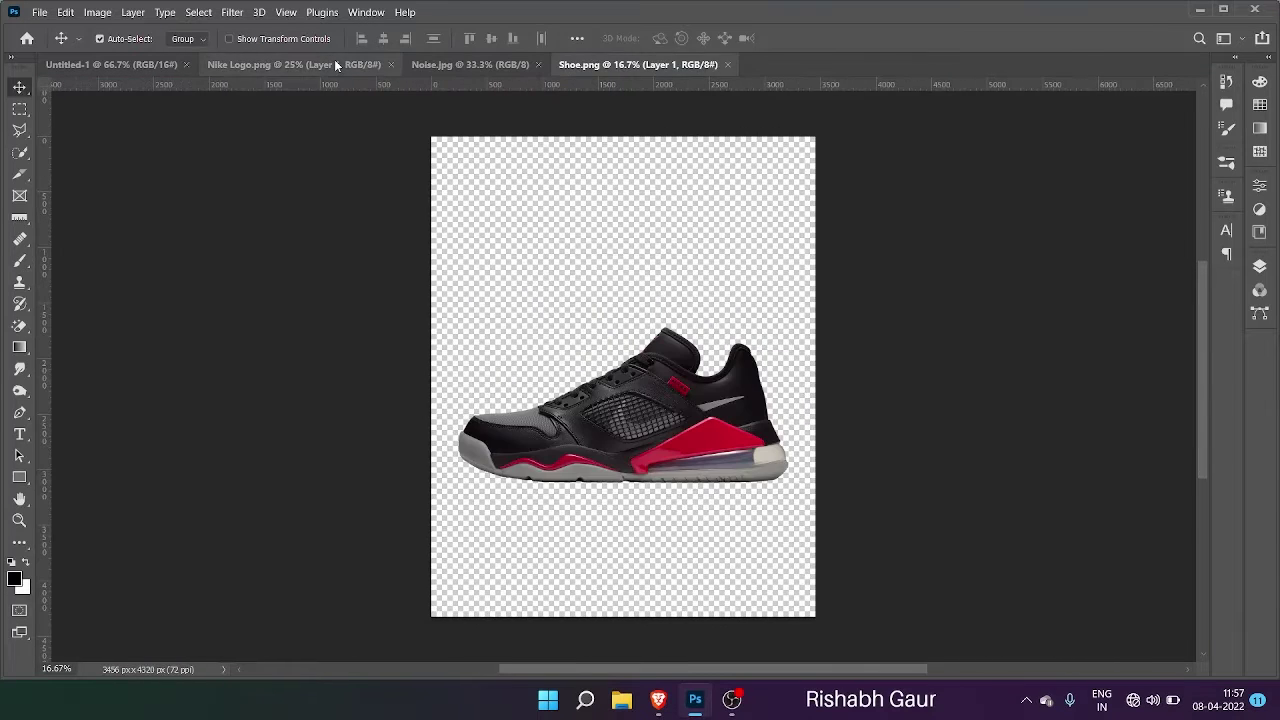
left_click(128, 66)
left_click(1260, 266)
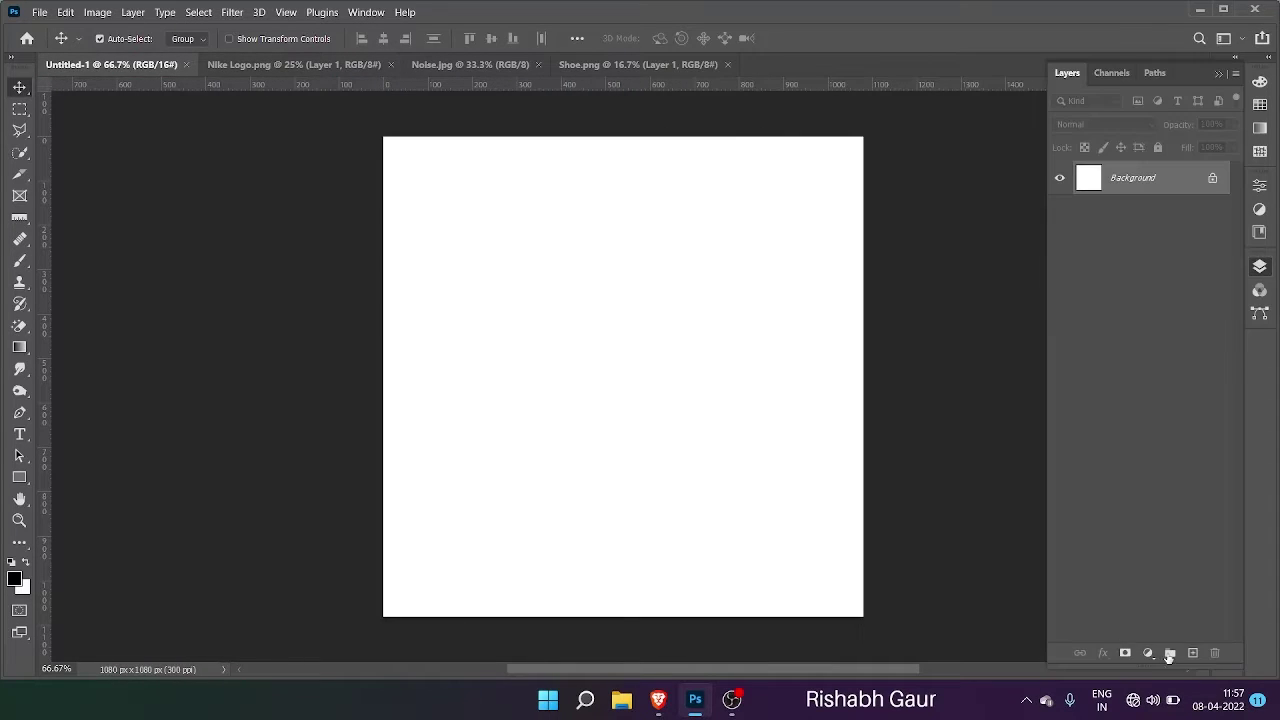
left_click(1214, 178)
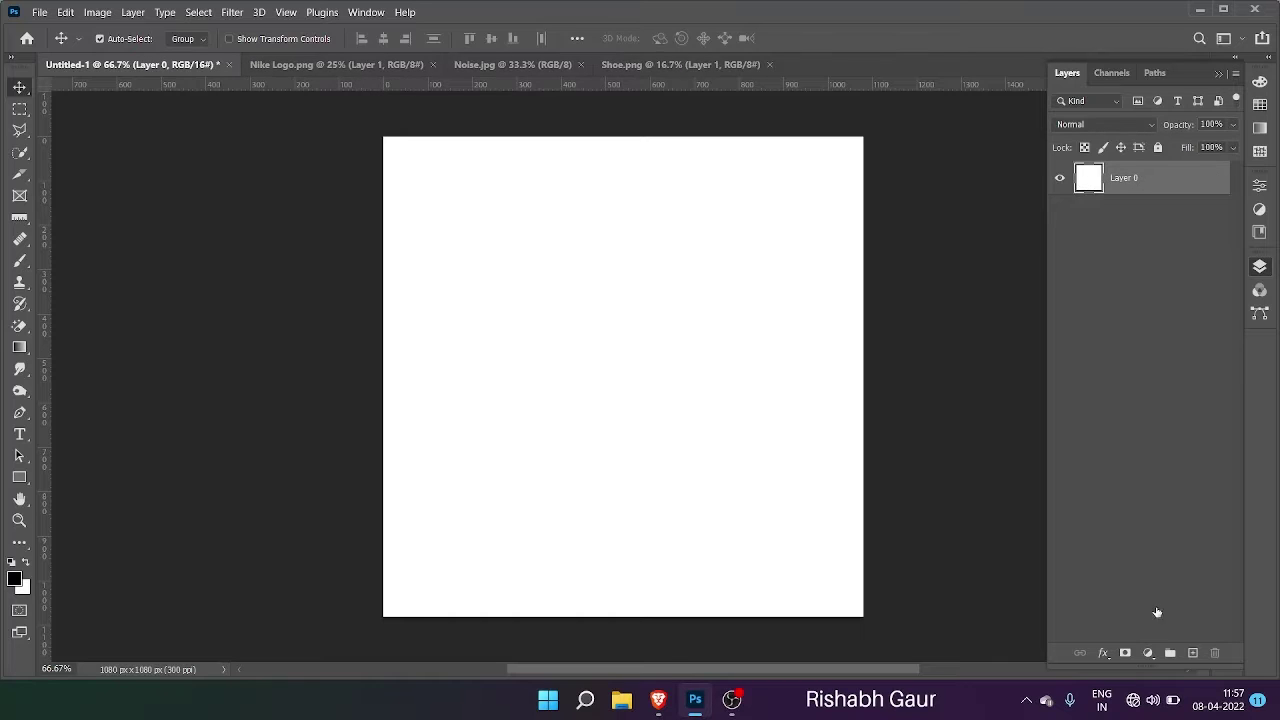
left_click(1208, 181)
Step: Add a Solid Color fill layer in dark grey #1d1d1d above the white layer
left_click(1148, 653)
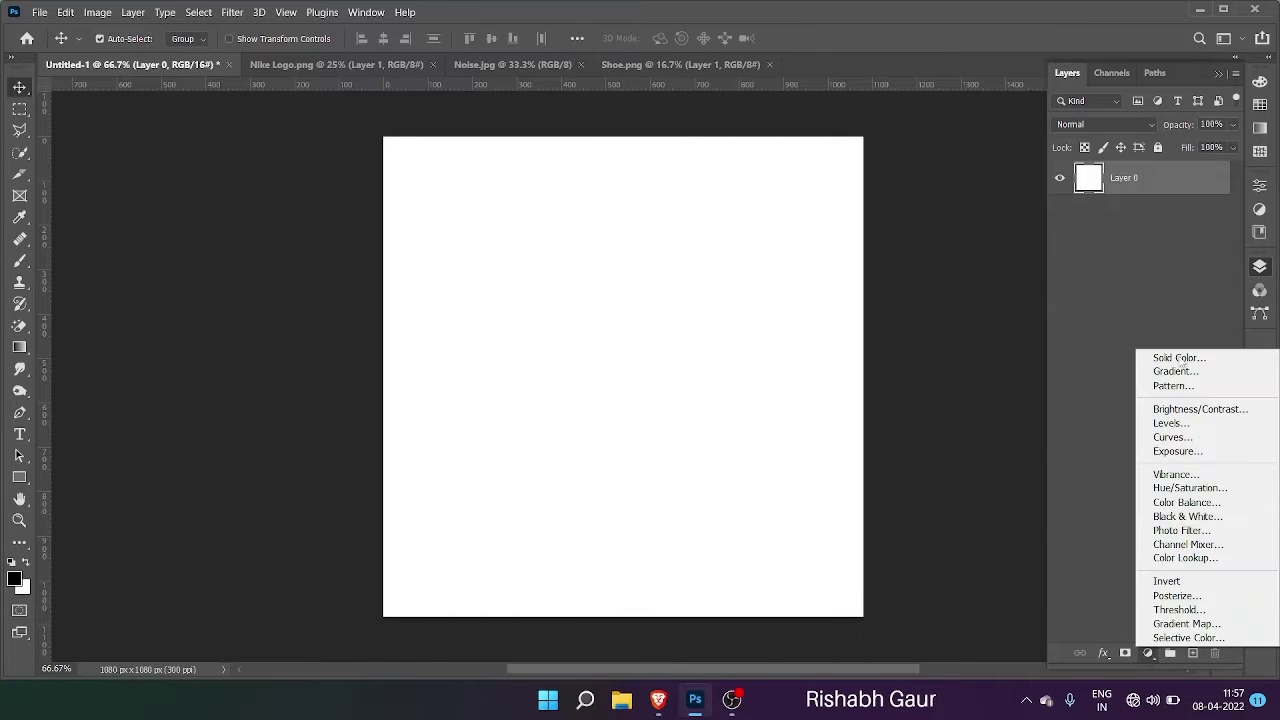
left_click(1180, 358)
left_click(802, 359)
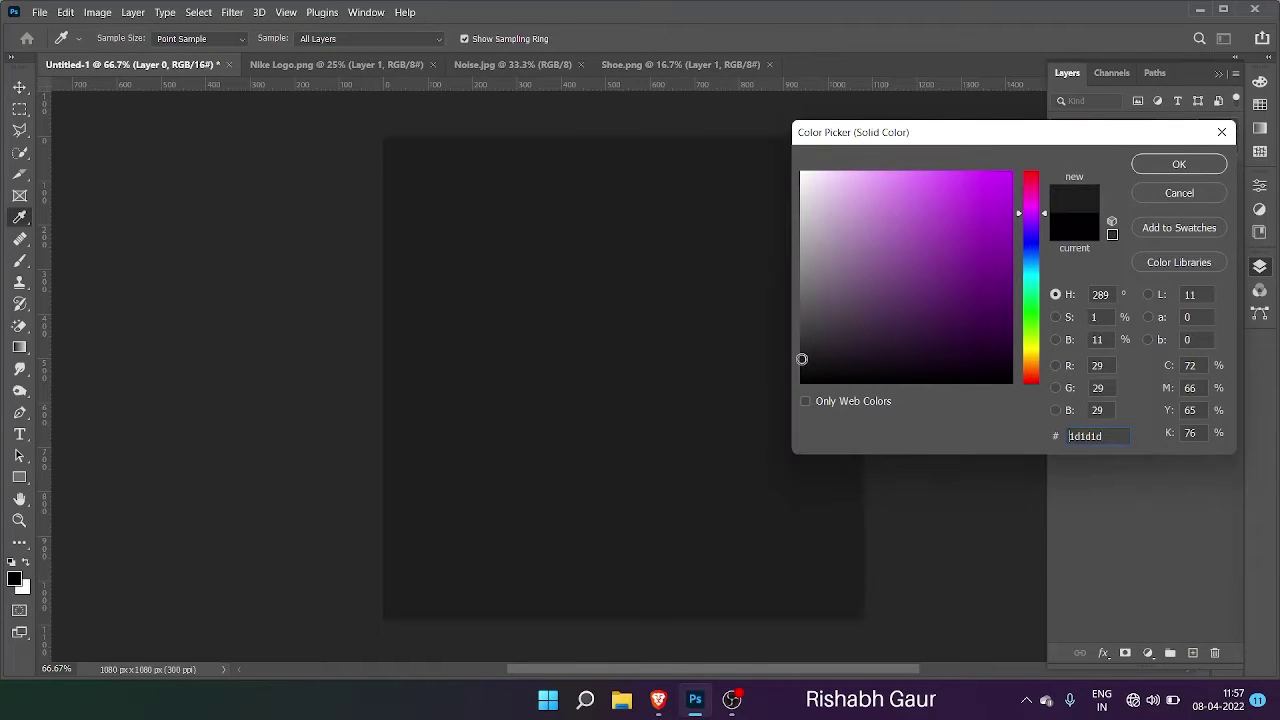
left_click(1175, 168)
Step: Change the workspace colour around the canvas to a custom near-white
right_click(260, 203)
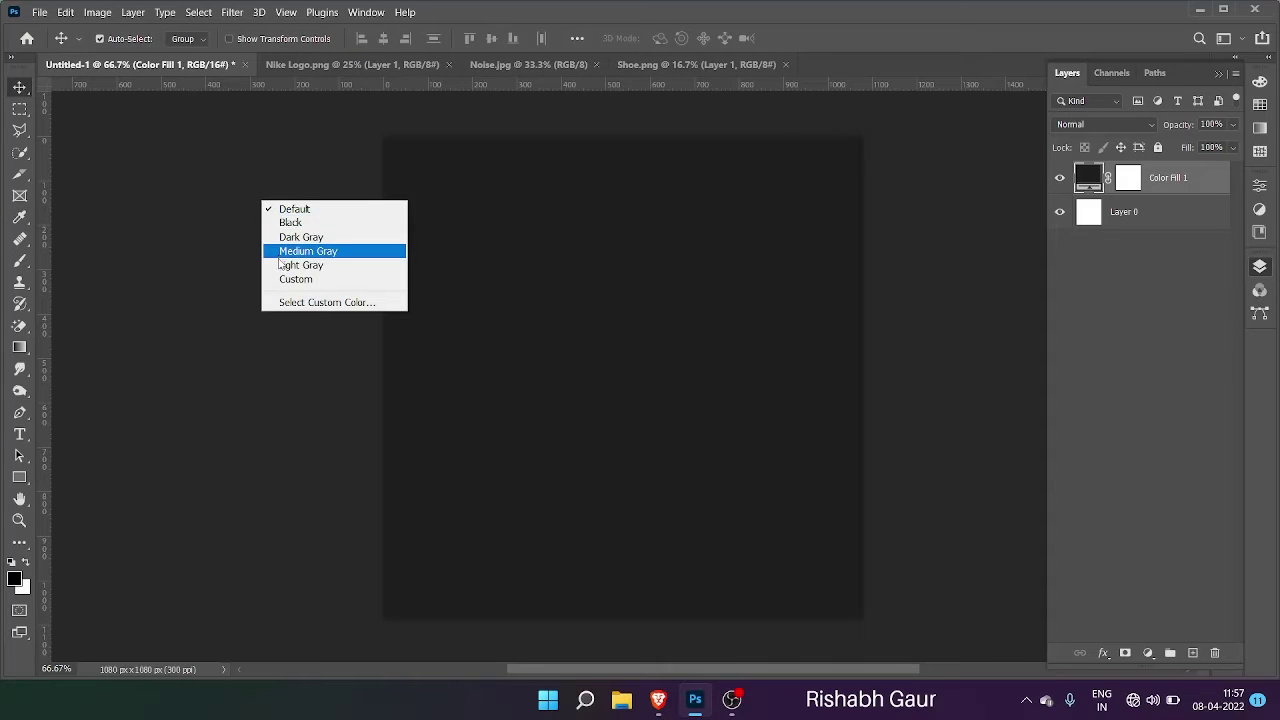
left_click(282, 279)
right_click(252, 223)
left_click(264, 287)
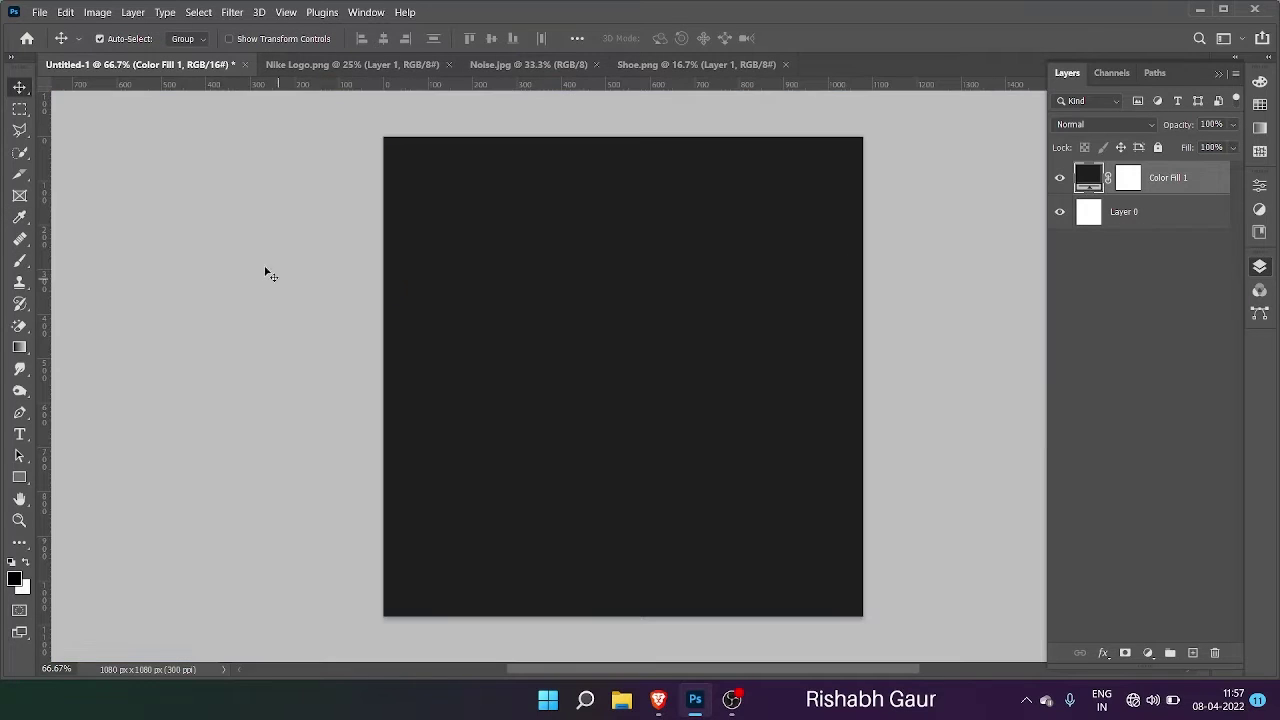
right_click(251, 250)
left_click(268, 286)
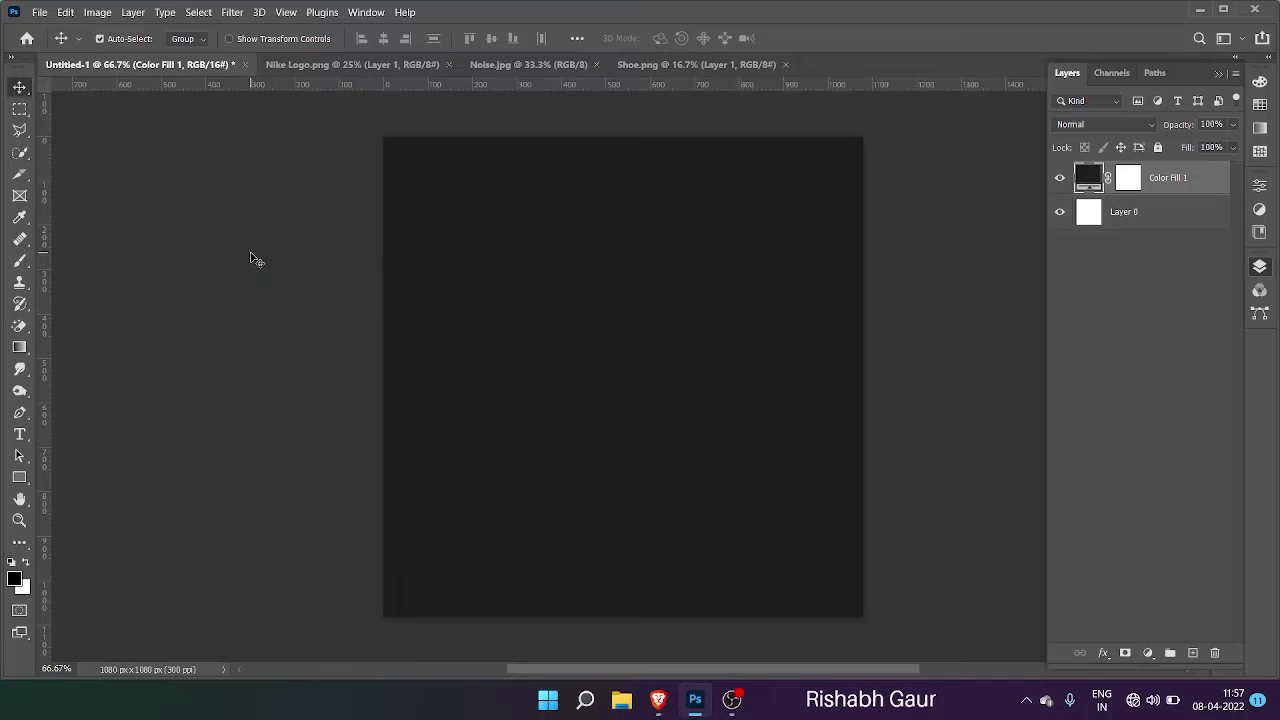
right_click(252, 255)
left_click(305, 355)
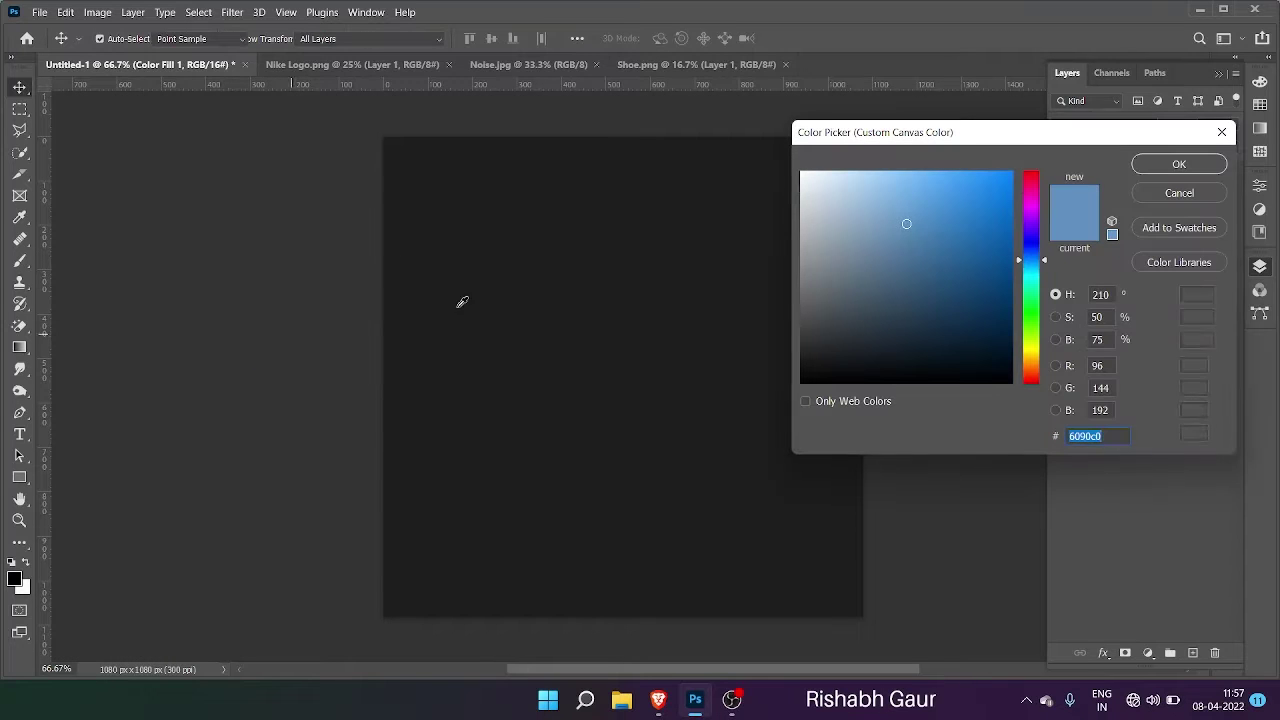
left_click(802, 175)
left_click(1179, 164)
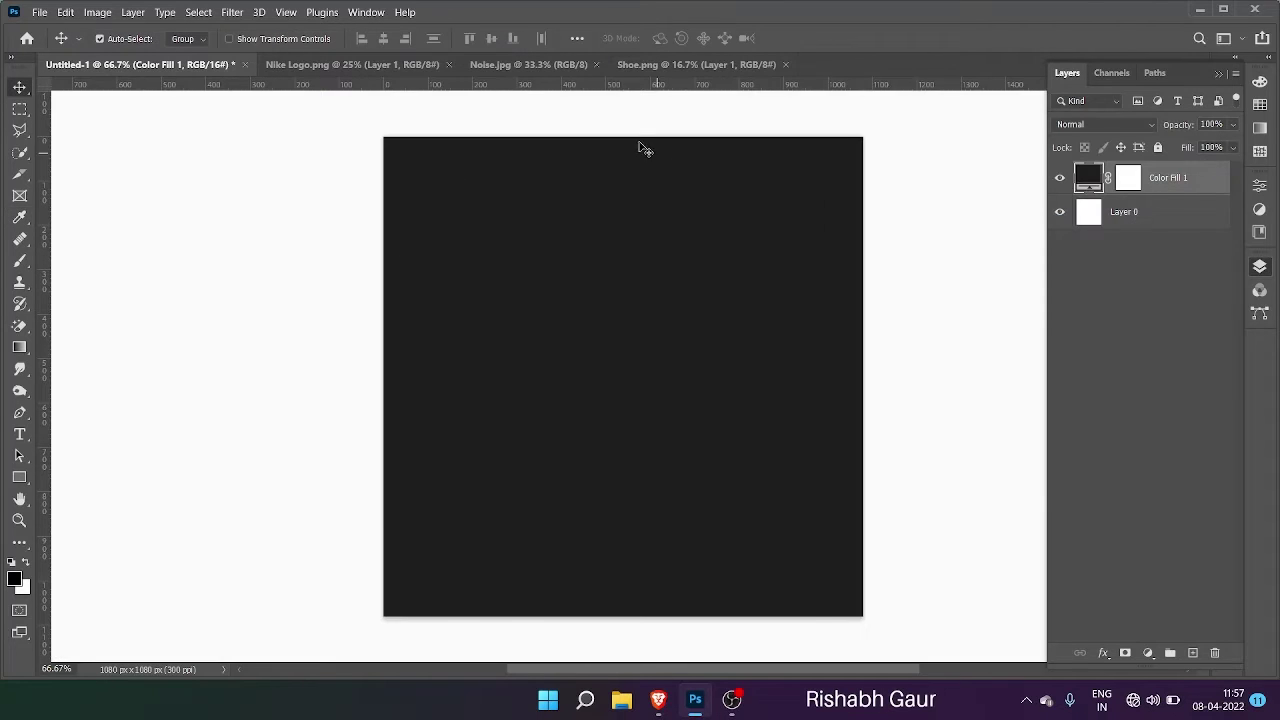
Step: Copy the shoe from Shoe.png into the Untitled-1 document as a layer above the dark colour fill
left_click(326, 64)
left_click(691, 66)
left_click_drag(560, 380, 604, 382)
left_click(651, 288)
Step: Scale the shoe layer down to about 24% and rotate it to about -15.75 degrees
key("ctrl+t")
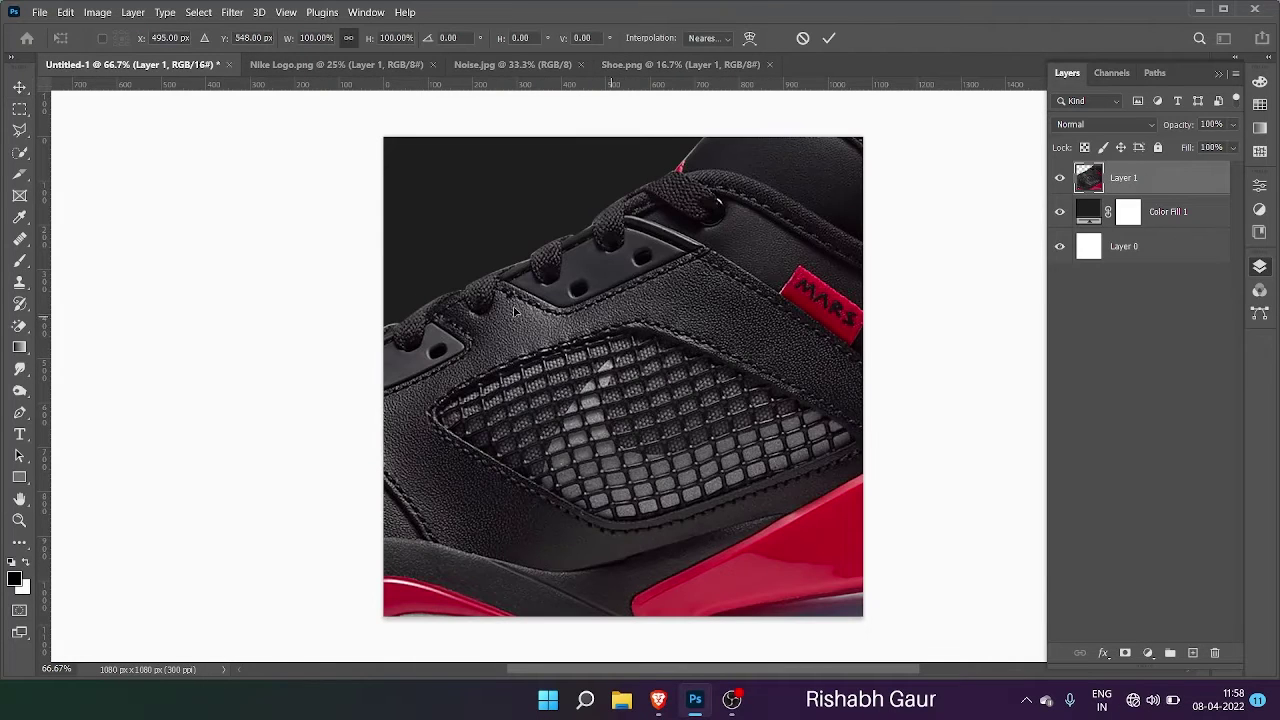
key("ctrl+minus")
key("ctrl+minus")
left_click_drag(614, 221, 615, 315)
key("ctrl+z")
left_click_drag(616, 222, 618, 333)
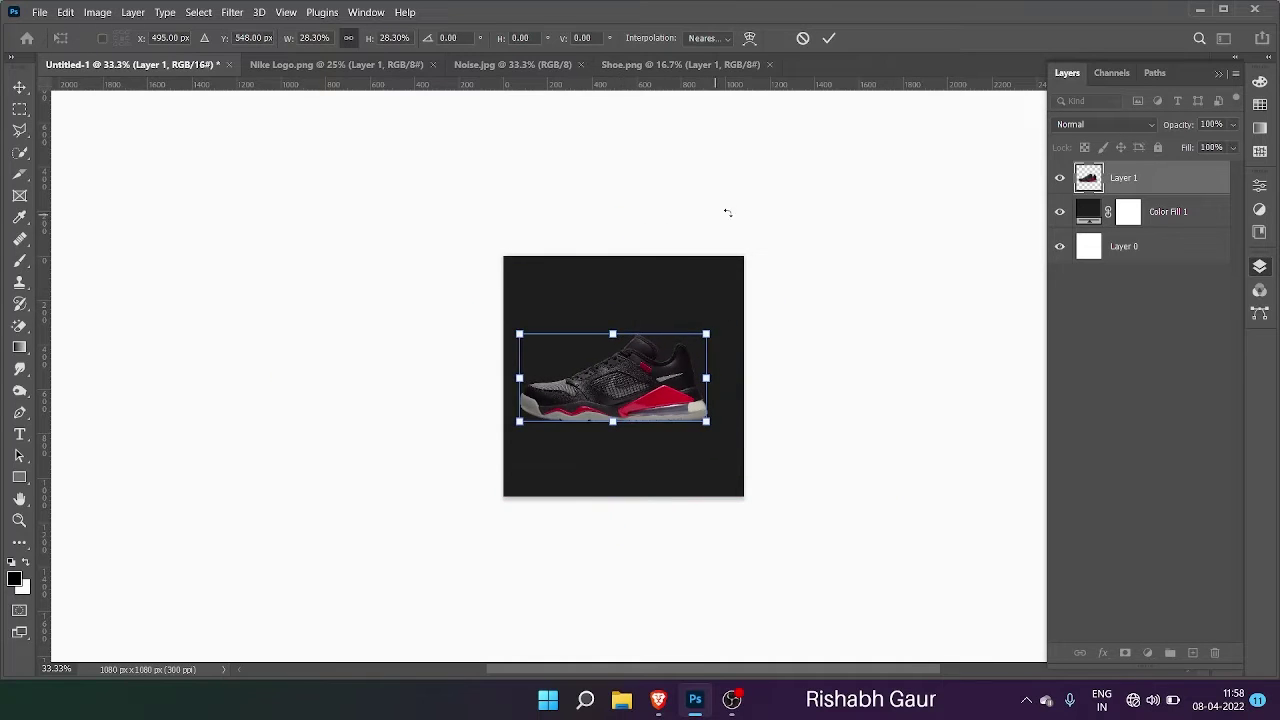
key("ctrl+plus")
key("ctrl+plus")
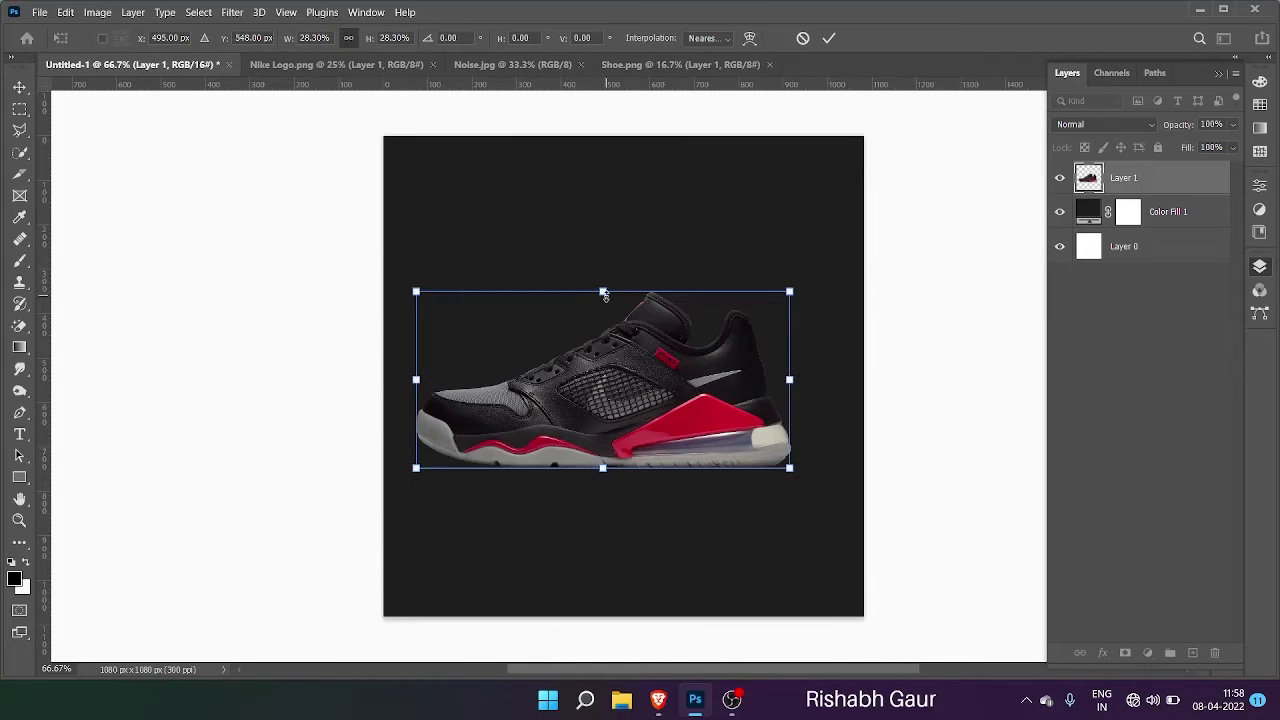
left_click_drag(604, 291, 580, 274)
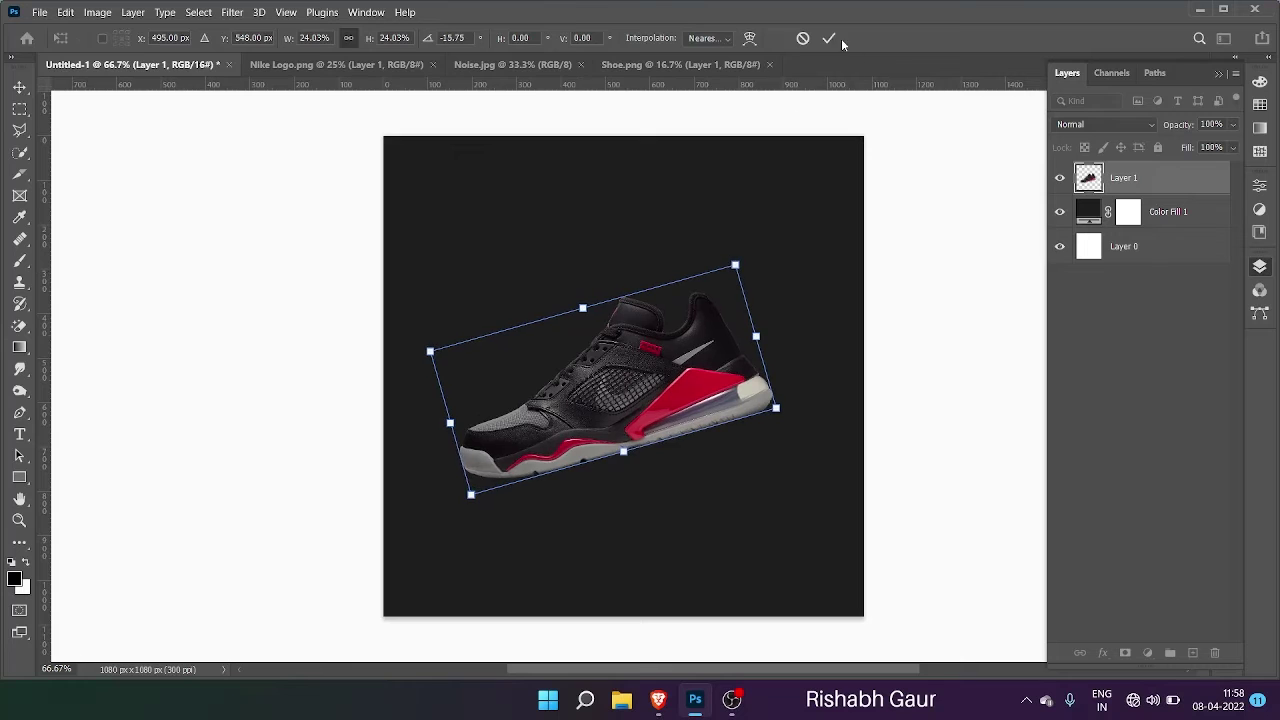
left_click(834, 39)
Step: Move the shoe to the canvas centre at about X 540, Y 553 px and scale it down slightly
key("ctrl+plus")
left_click_drag(645, 378, 657, 373)
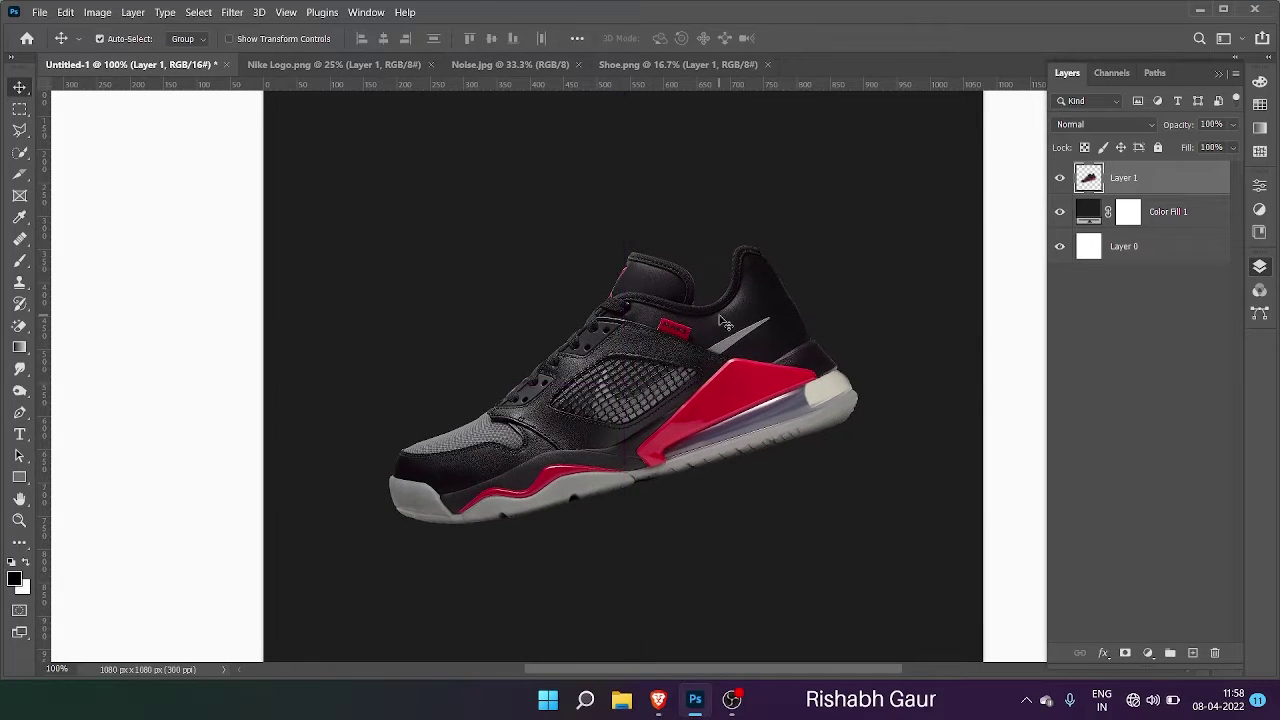
key("ctrl+minus")
key("ctrl+t")
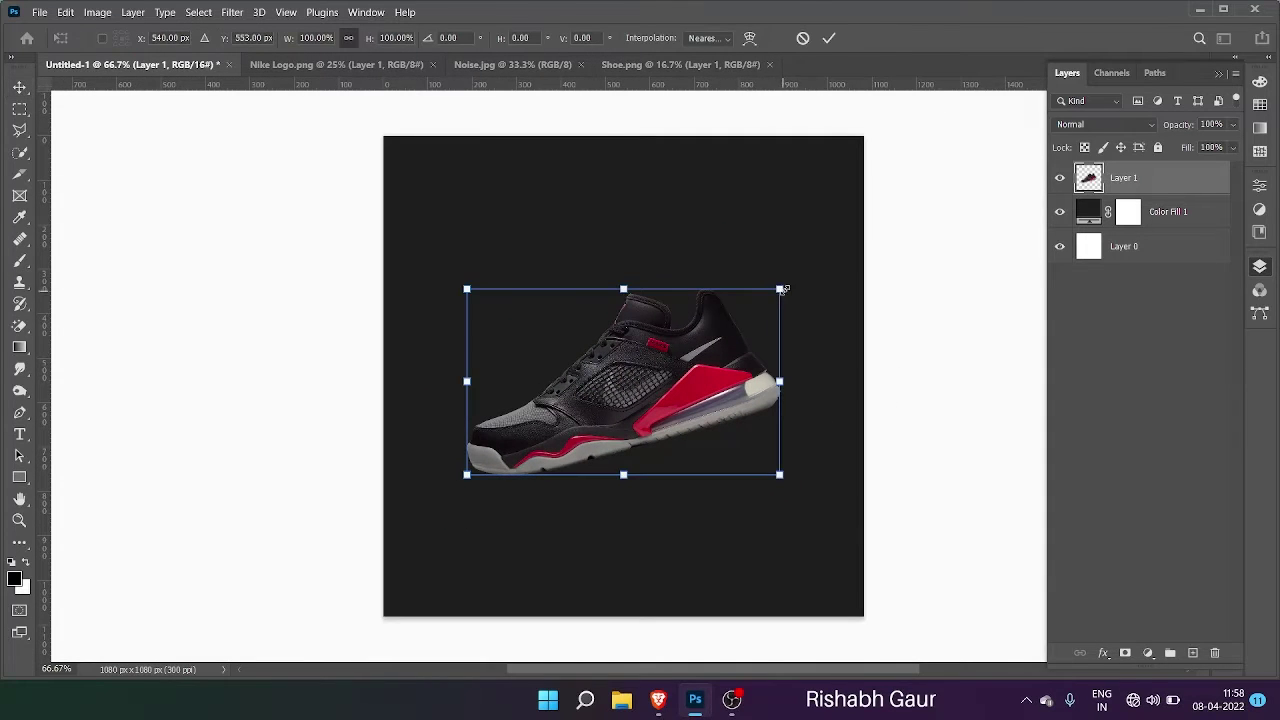
left_click_drag(783, 286, 778, 290)
left_click(829, 39)
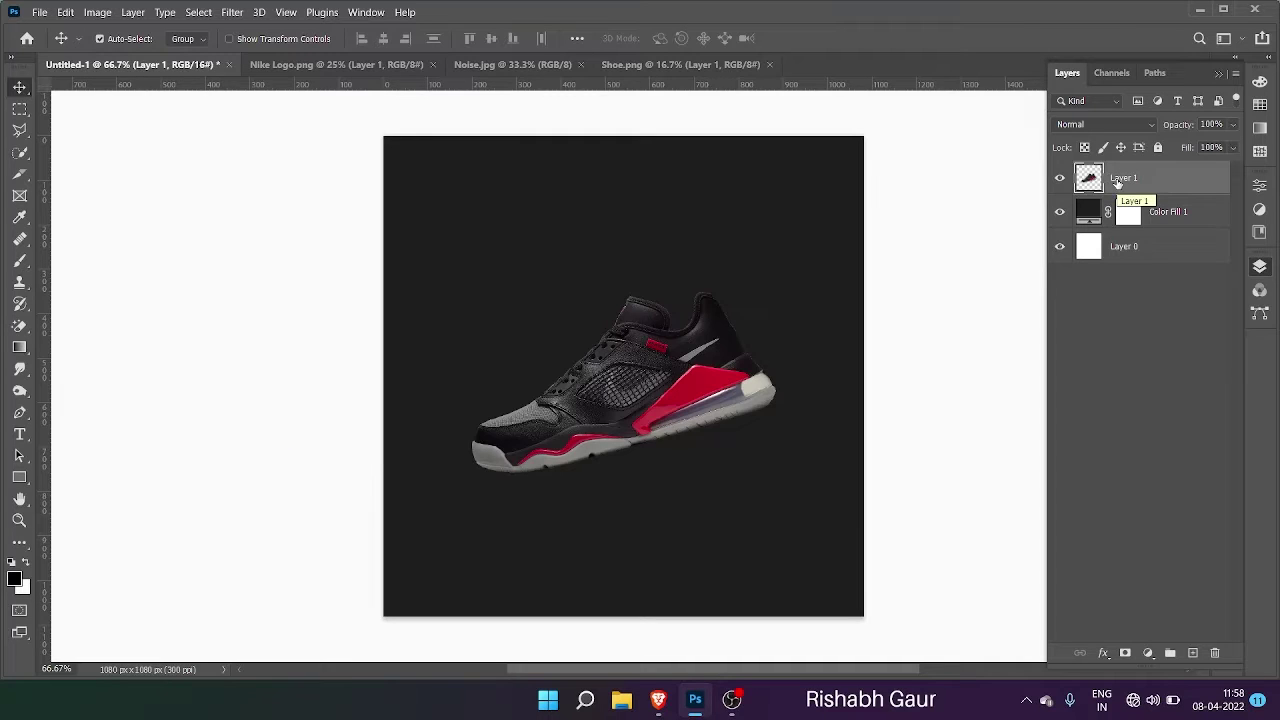
Step: Add a single Multiply drop shadow to the shoe layer, leaving the other two drop shadow entries switched off
left_click(1147, 652)
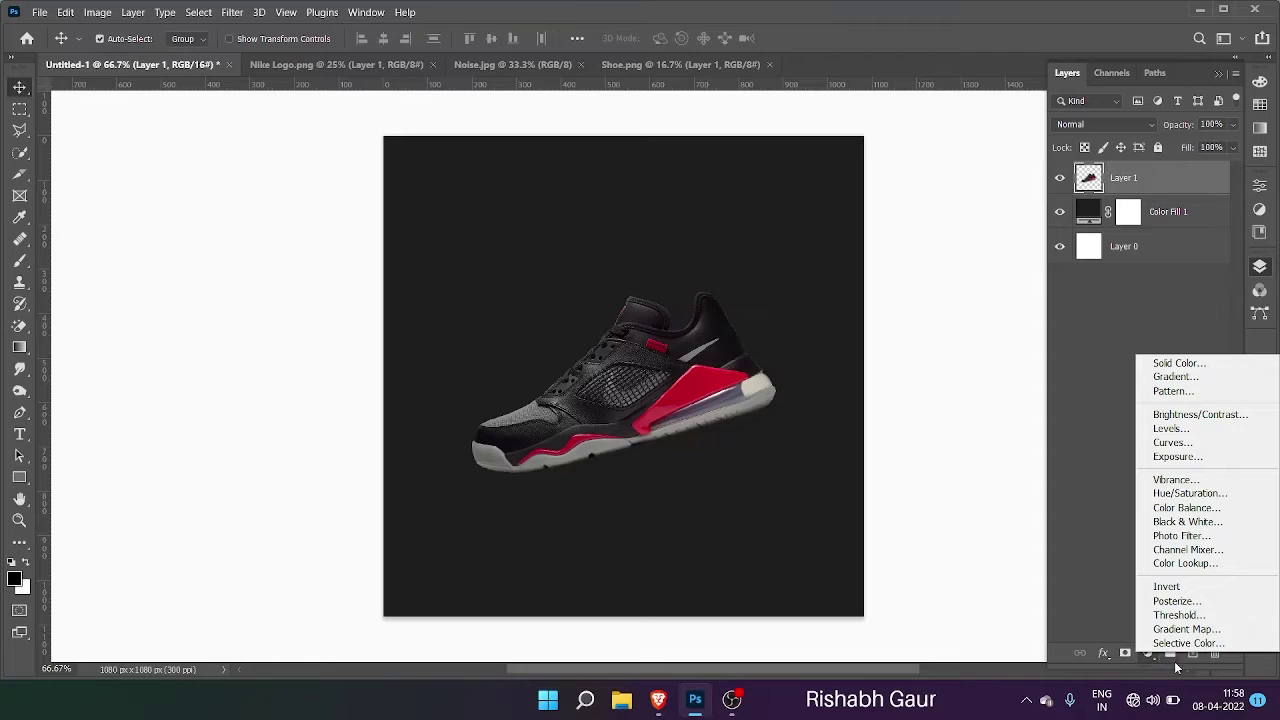
left_click(1105, 656)
left_click(1105, 656)
left_click(1127, 496)
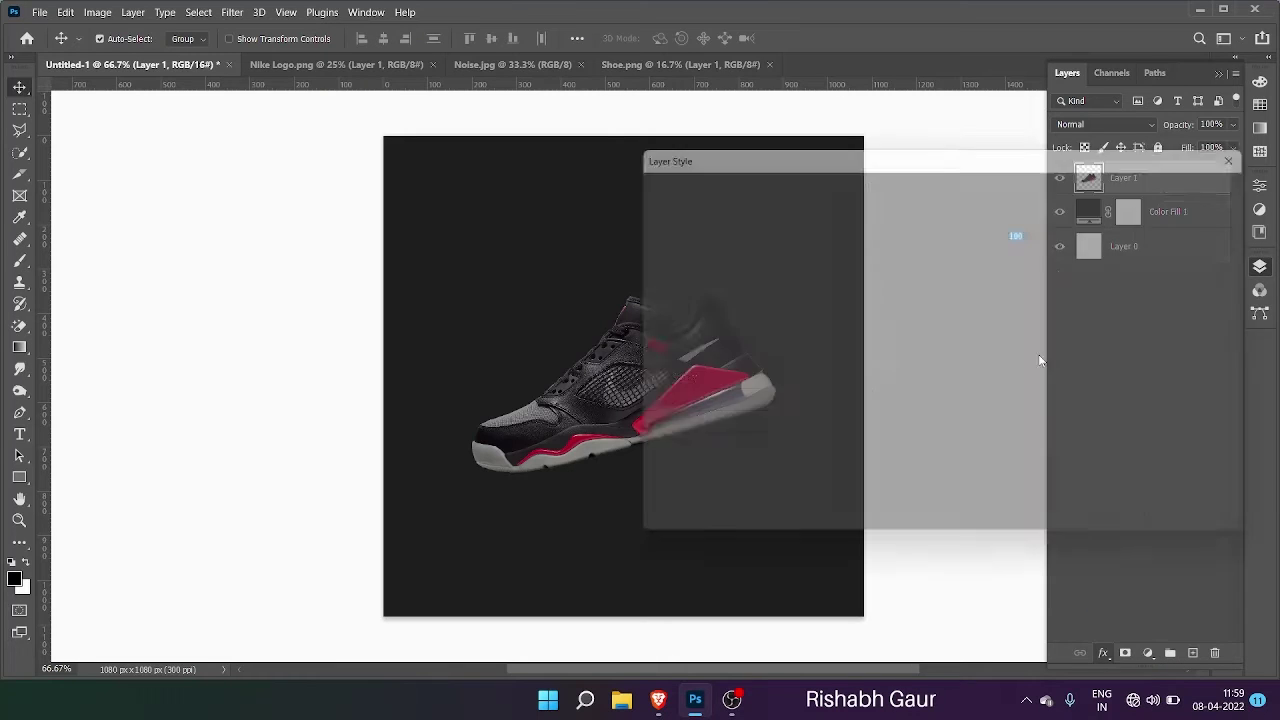
left_click_drag(478, 327, 219, 335)
left_click(639, 508)
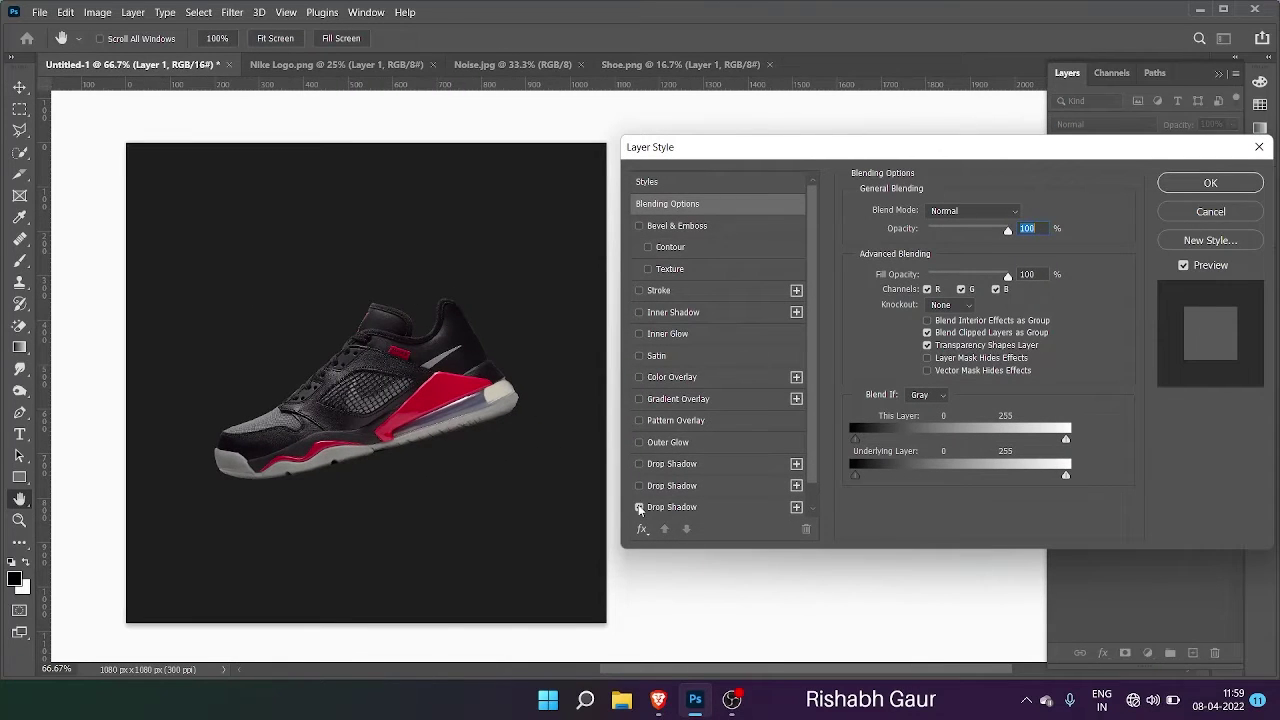
left_click(639, 485)
left_click(689, 464)
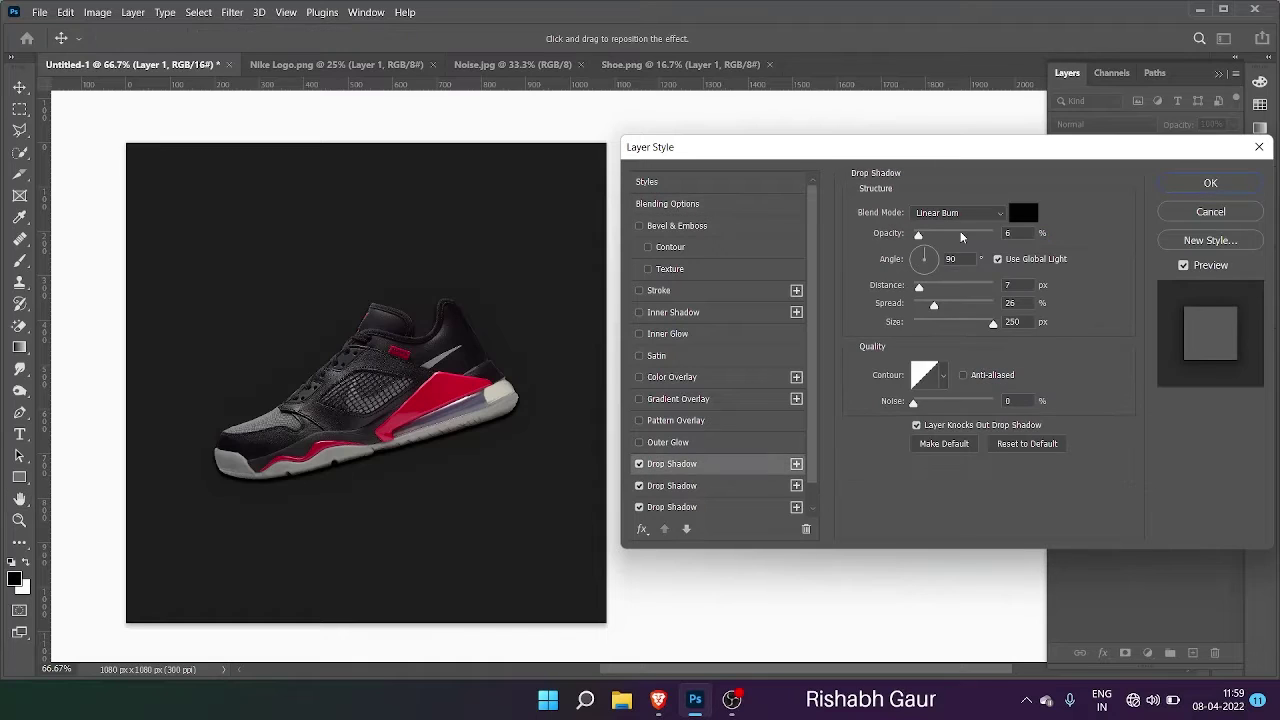
left_click(639, 464)
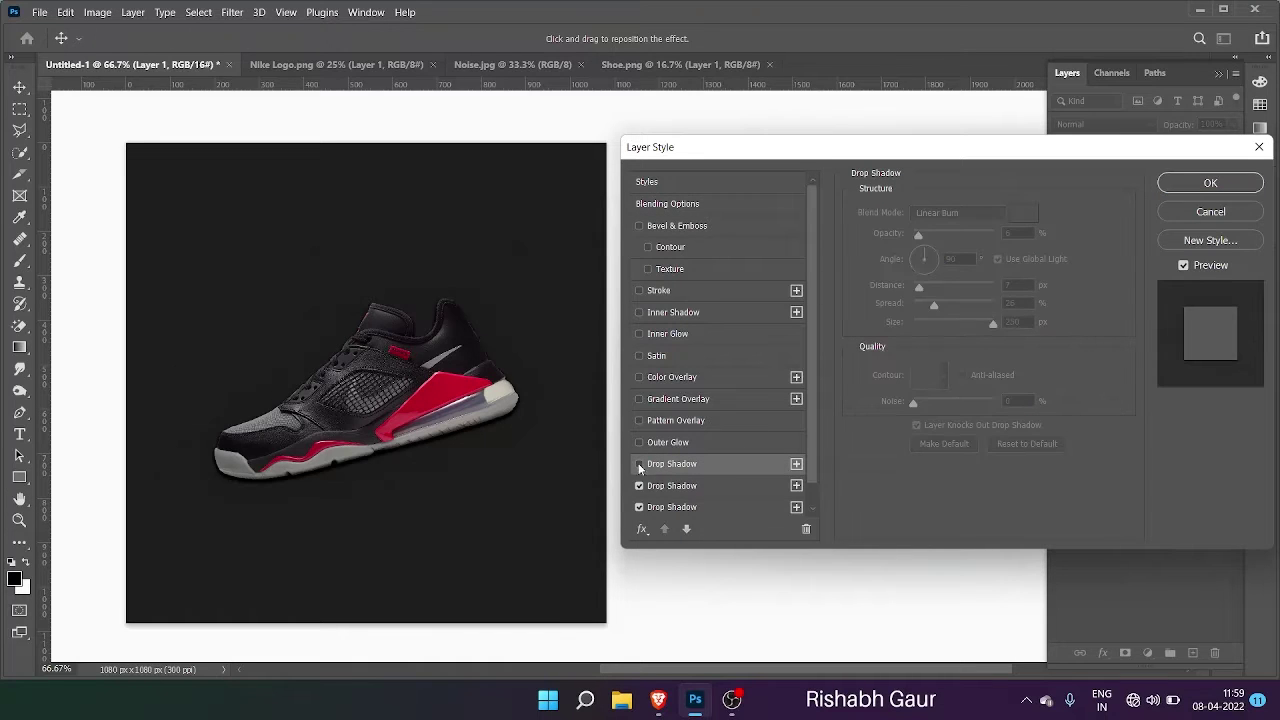
left_click(671, 506)
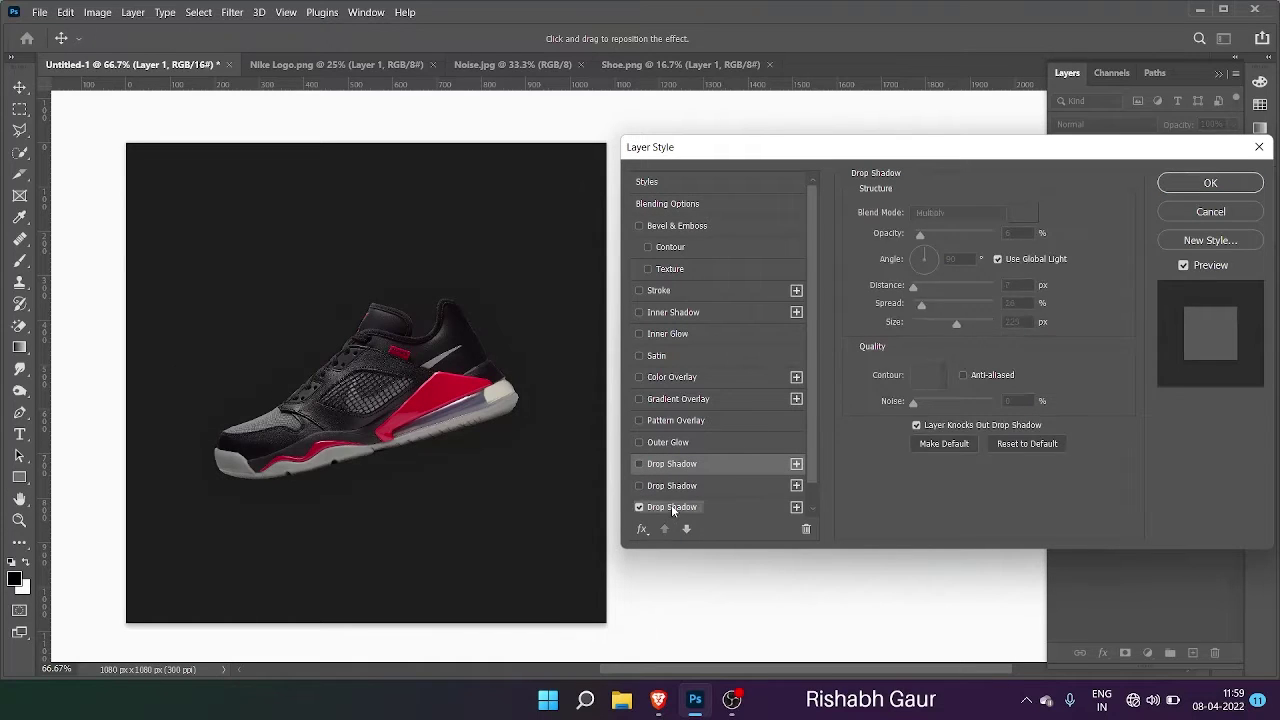
Step: Set the colour of the shoe's drop shadow to black
left_click(1022, 212)
left_click(463, 308)
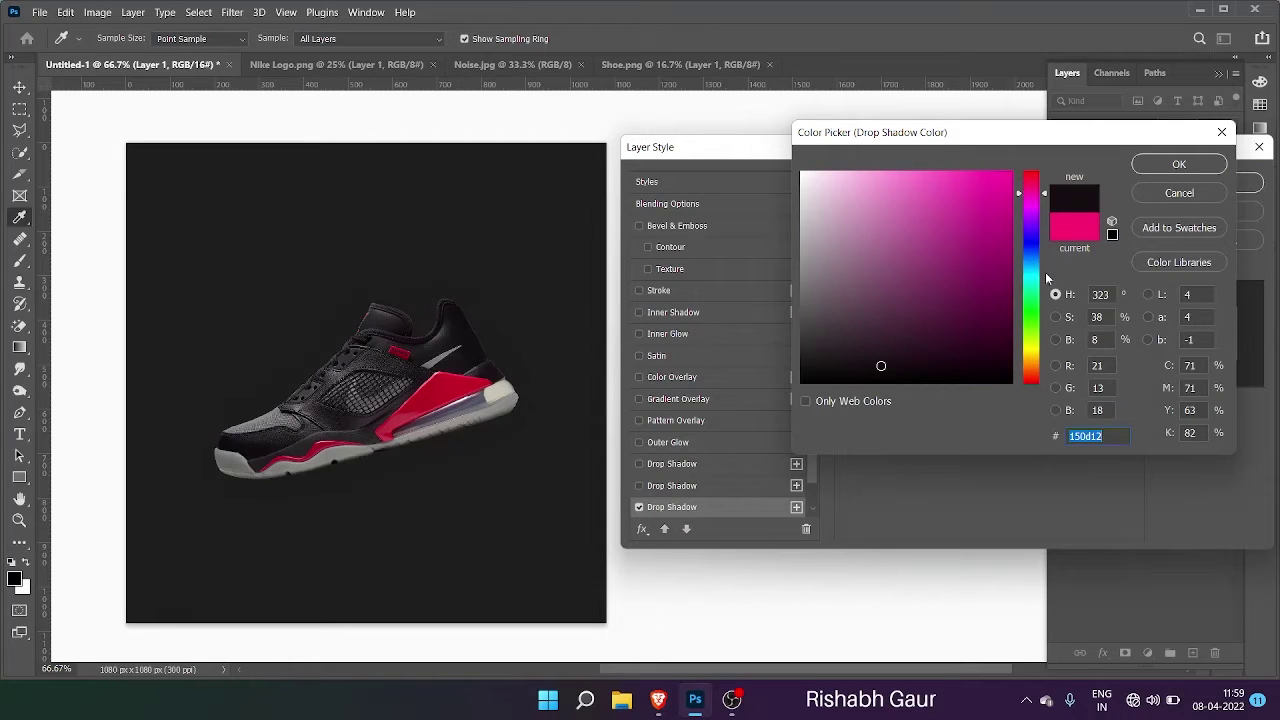
left_click_drag(893, 365, 735, 394)
left_click(1174, 163)
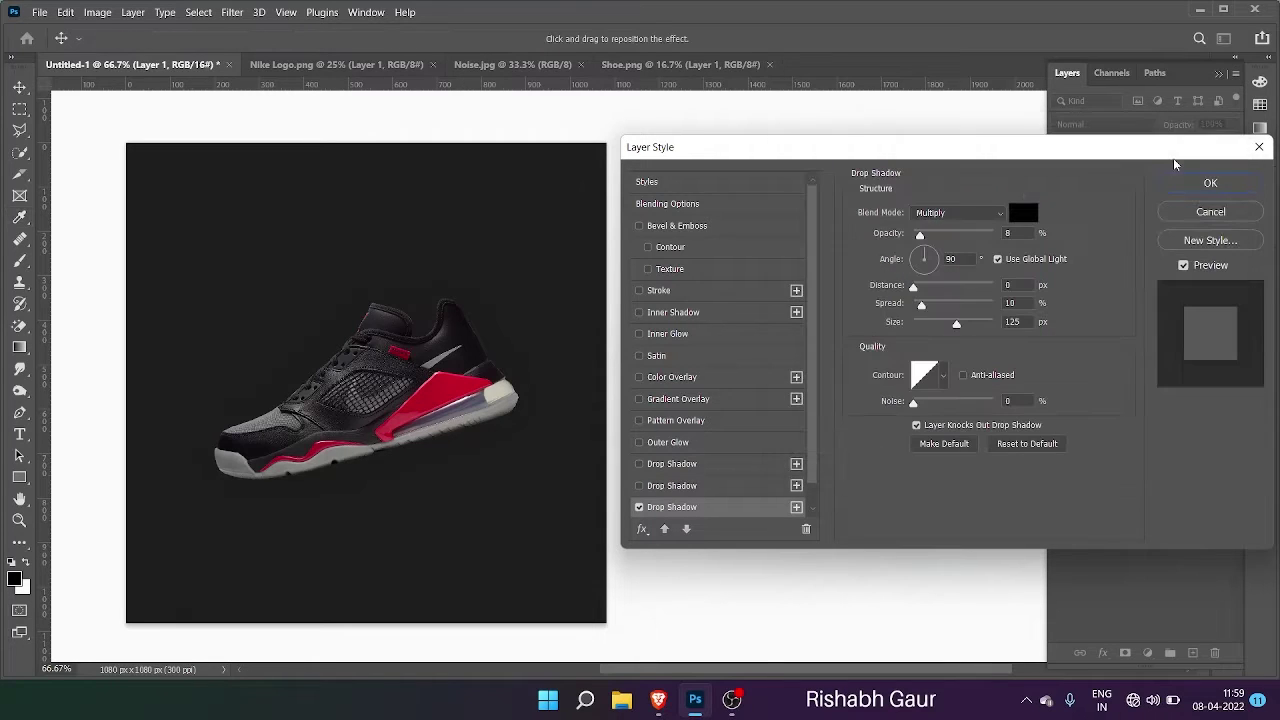
Step: Set the drop shadow to 88% opacity, 63 px distance, 4% spread and 92 px size, increase its noise and apply the layer style
left_click(982, 235)
left_click(923, 287)
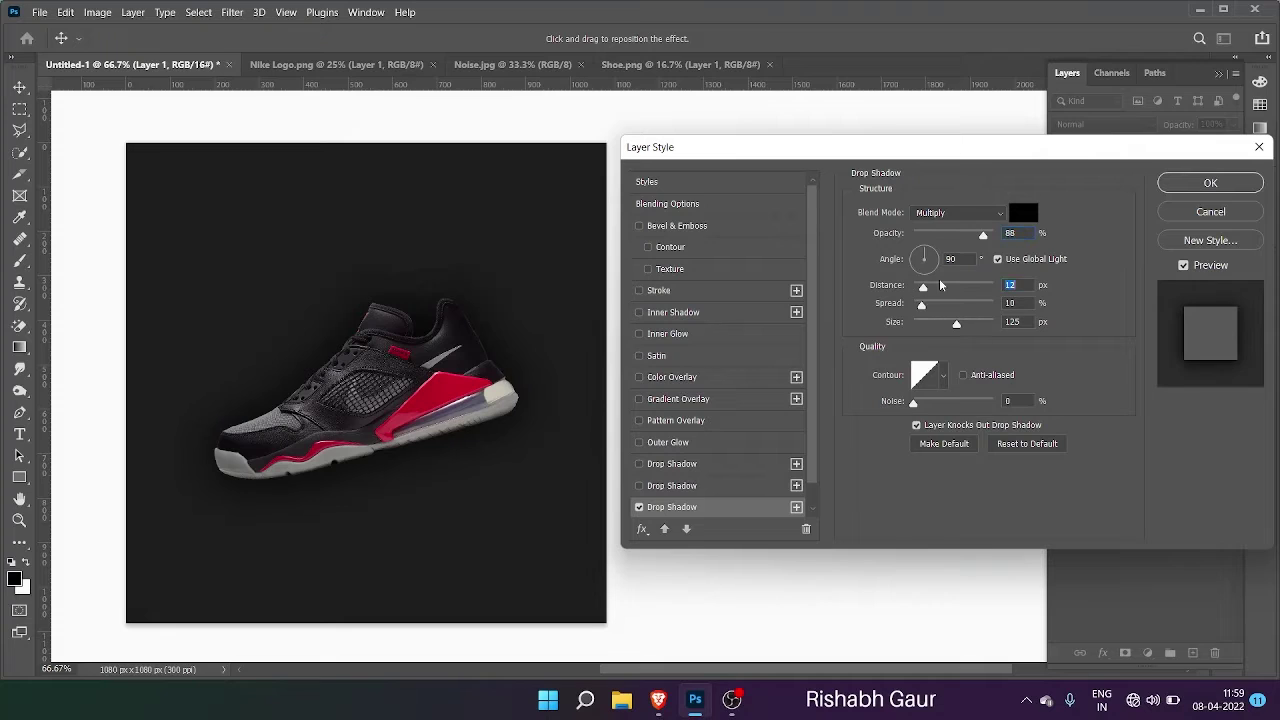
left_click_drag(926, 288, 949, 325)
left_click(943, 304)
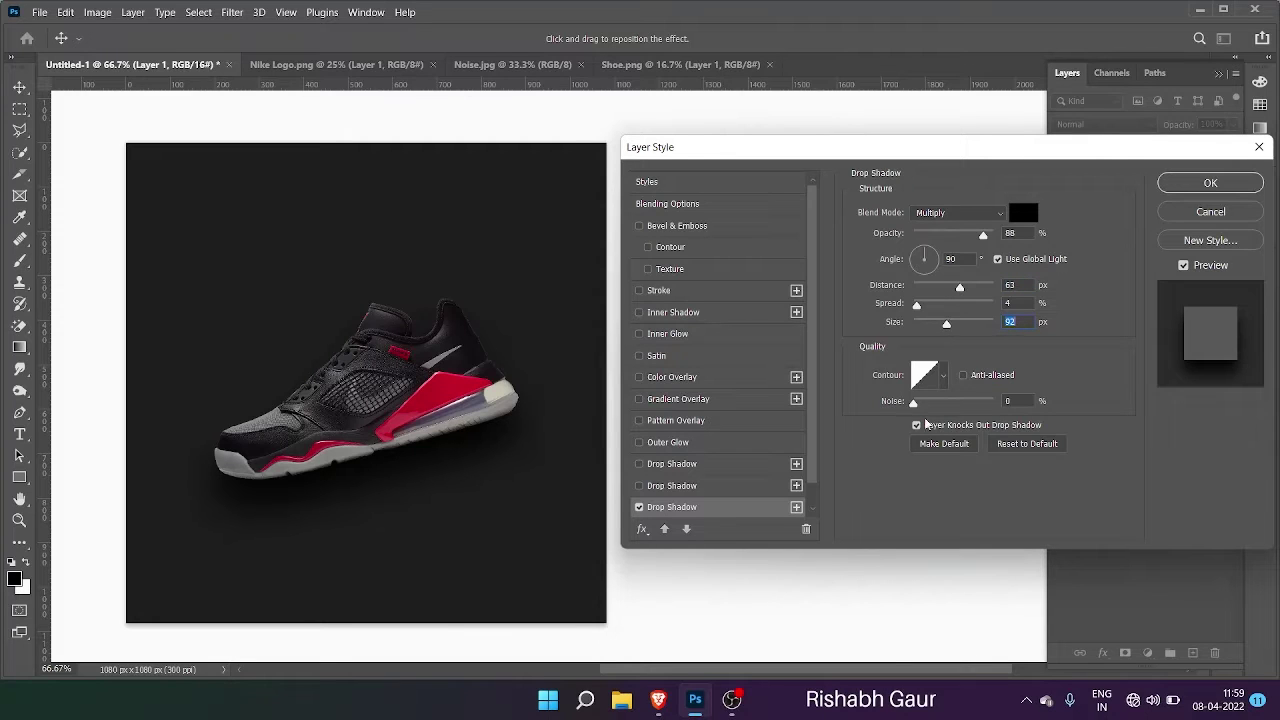
left_click_drag(913, 403, 960, 403)
left_click(1203, 184)
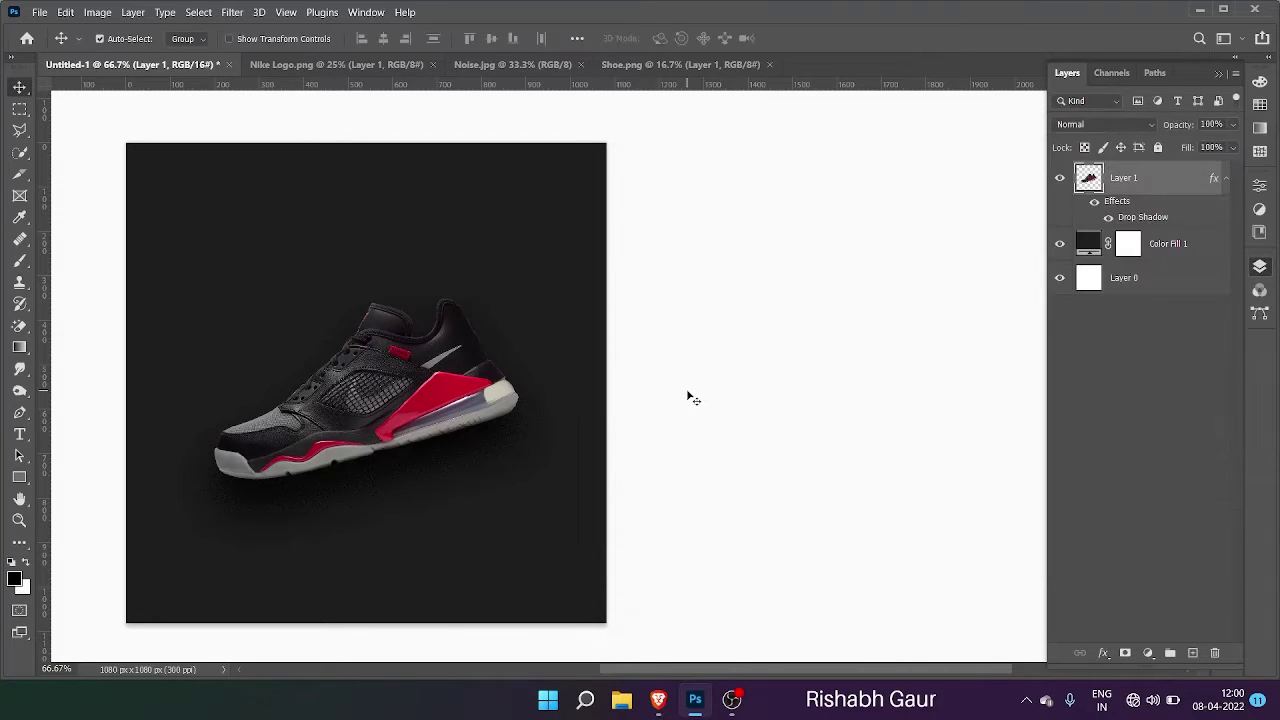
Step: Duplicate the shoe layer and hide the layer effects of the original Layer 1
right_click(1067, 183)
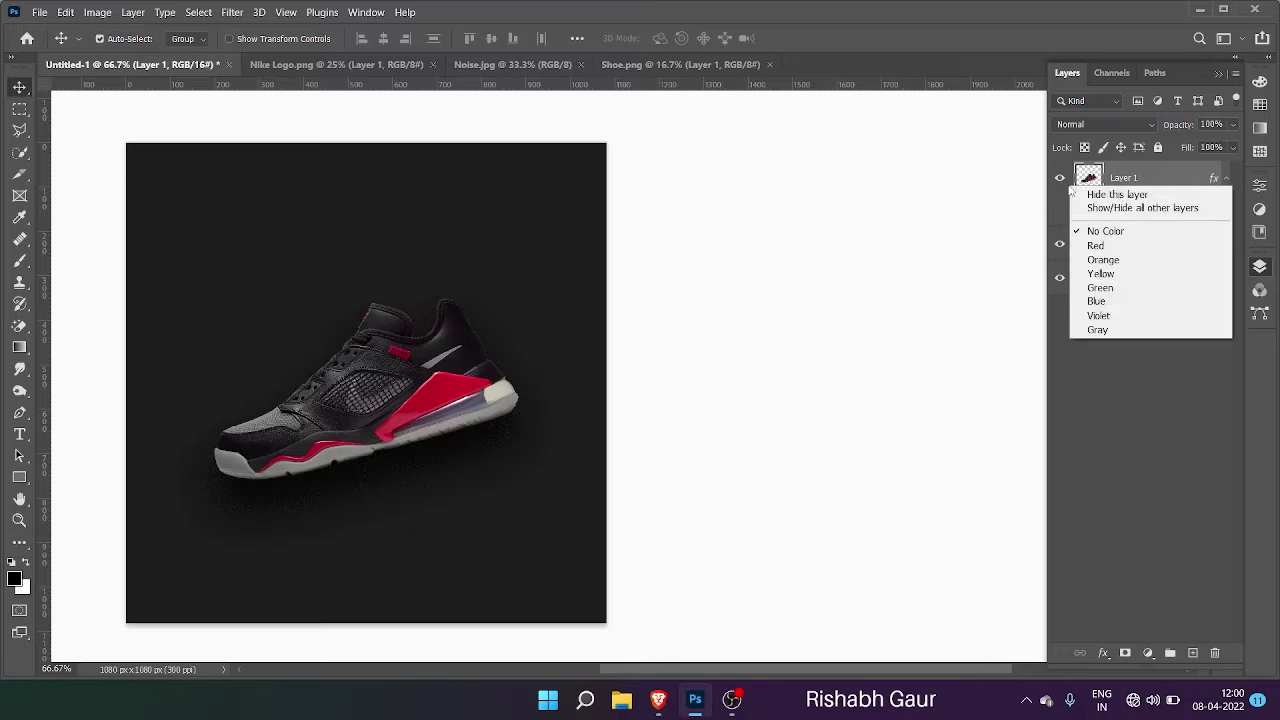
left_click(1127, 179)
key("ctrl+j")
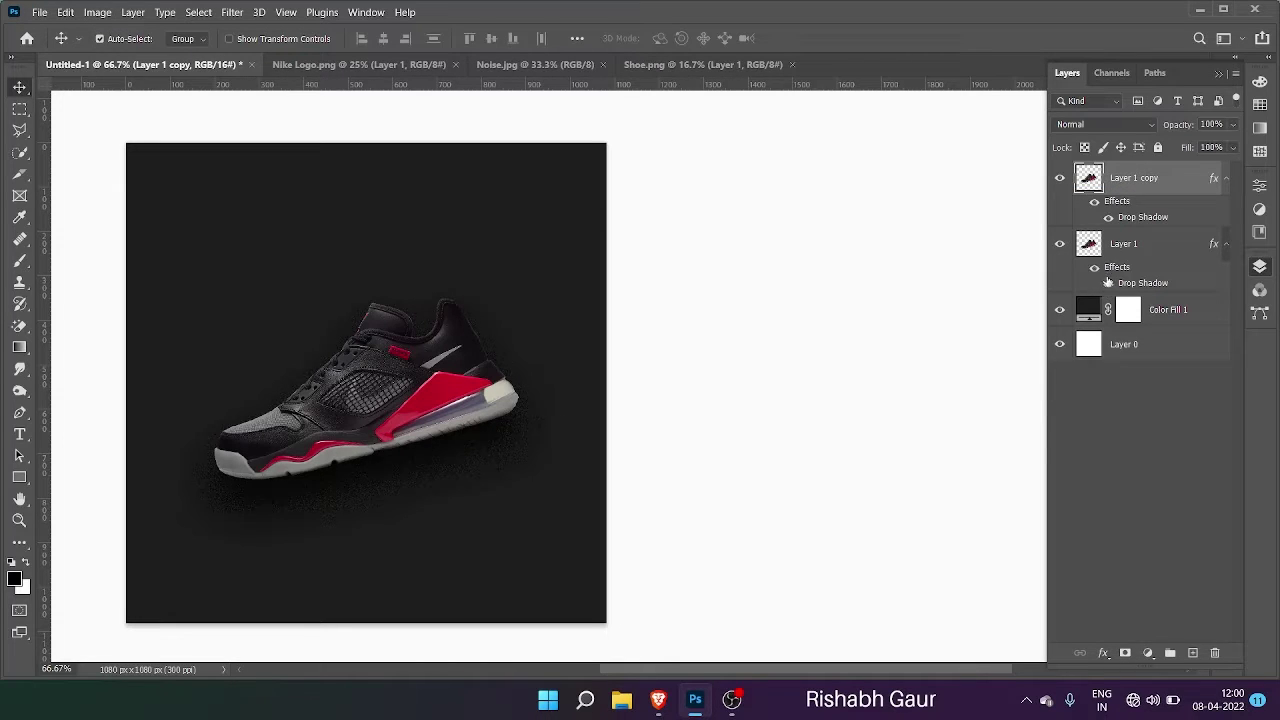
left_click(1125, 243)
Step: Place the duplicate shoe layer beneath the original and offset the duplicate so it sits up behind the original shoe
left_click_drag(419, 381, 516, 445)
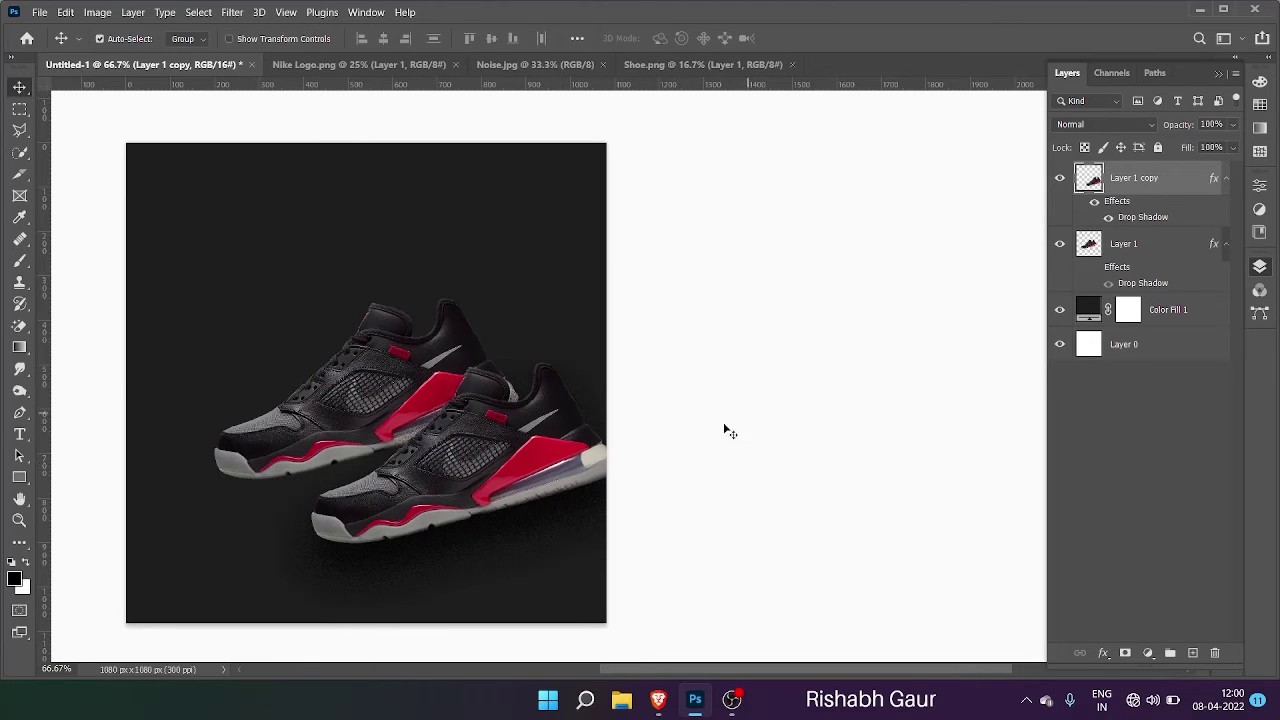
left_click_drag(1160, 181, 1161, 264)
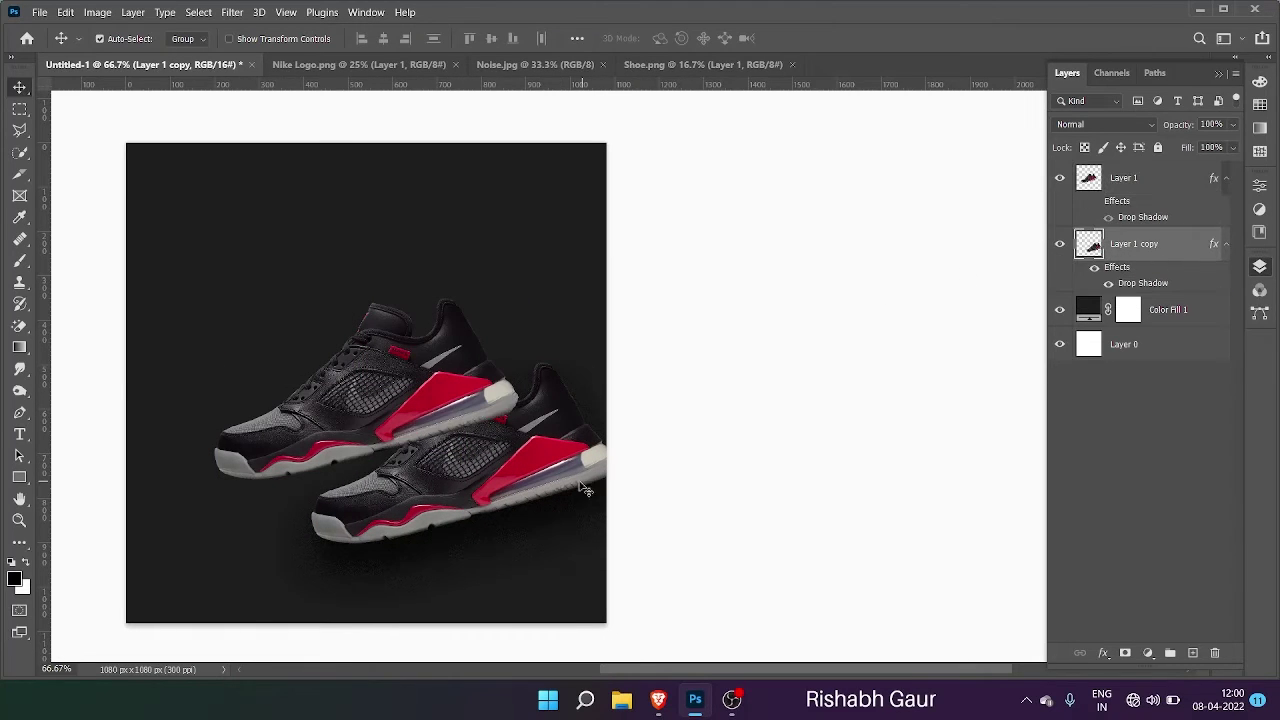
left_click_drag(525, 462, 535, 279)
Step: Switch off the drop shadow in the duplicate shoe's layer style and apply
left_click(1103, 653)
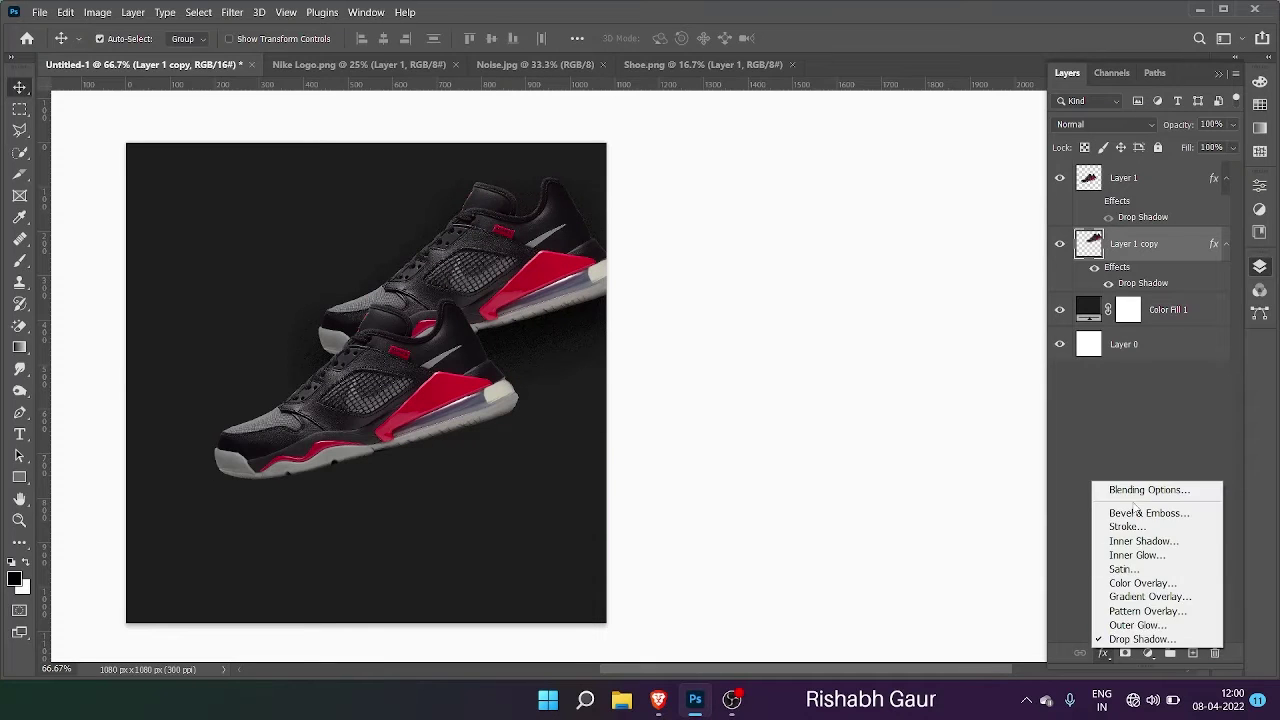
left_click(1132, 491)
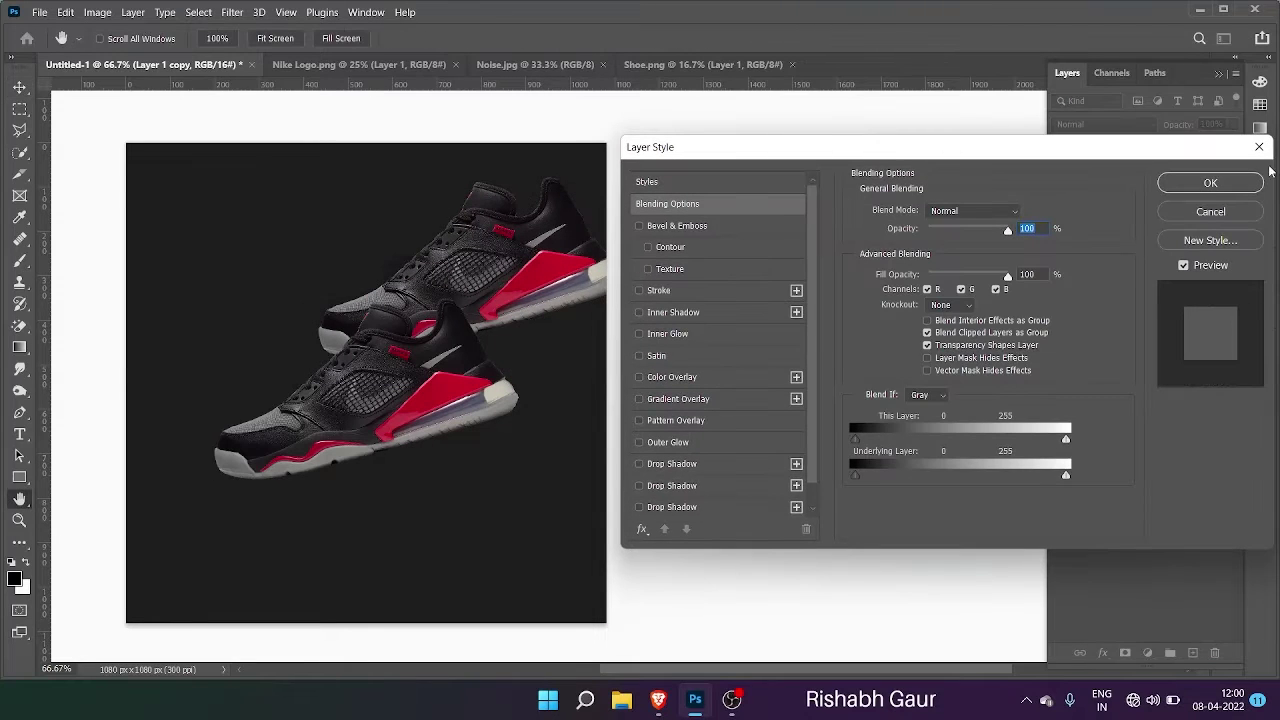
left_click(1210, 183)
Step: Scale the duplicate shoe up to about 169.6% and position it behind the original at about X 540, Y 507 px
left_click_drag(540, 269, 364, 234)
left_click_drag(384, 256, 416, 375)
left_click_drag(310, 353, 318, 312)
key("ctrl+t")
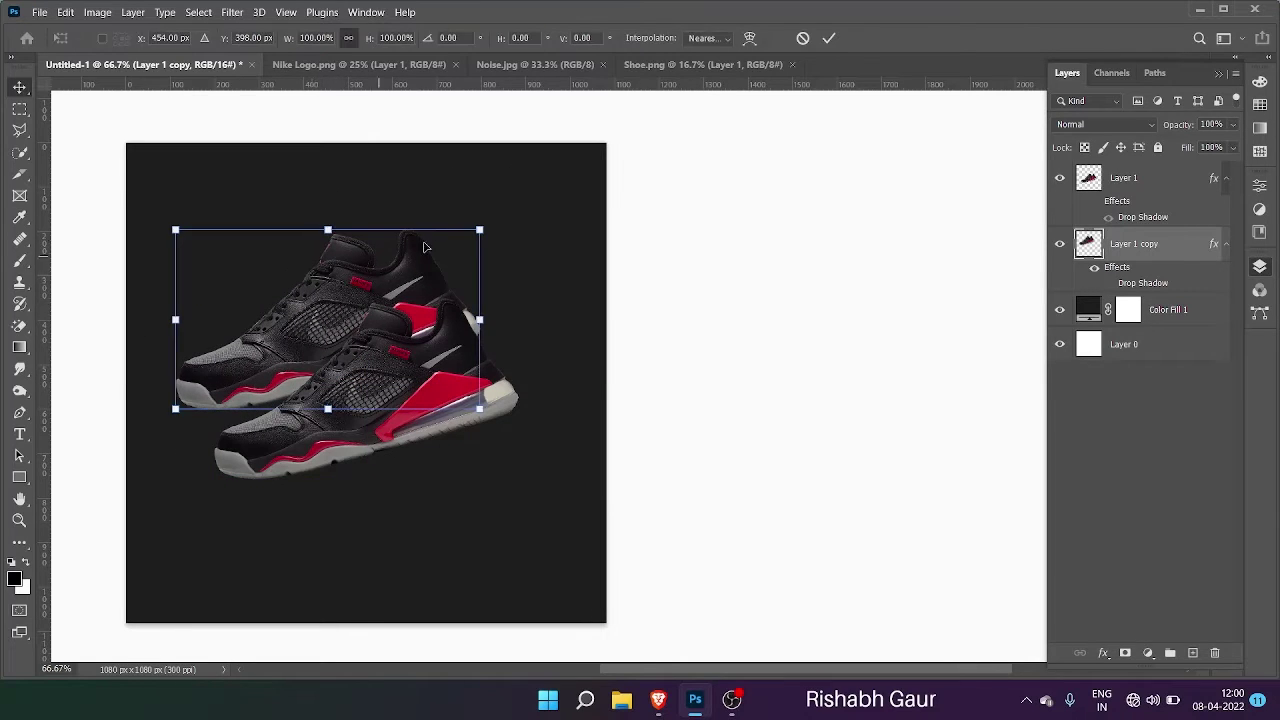
left_click_drag(477, 229, 585, 166)
left_click_drag(497, 257, 535, 305)
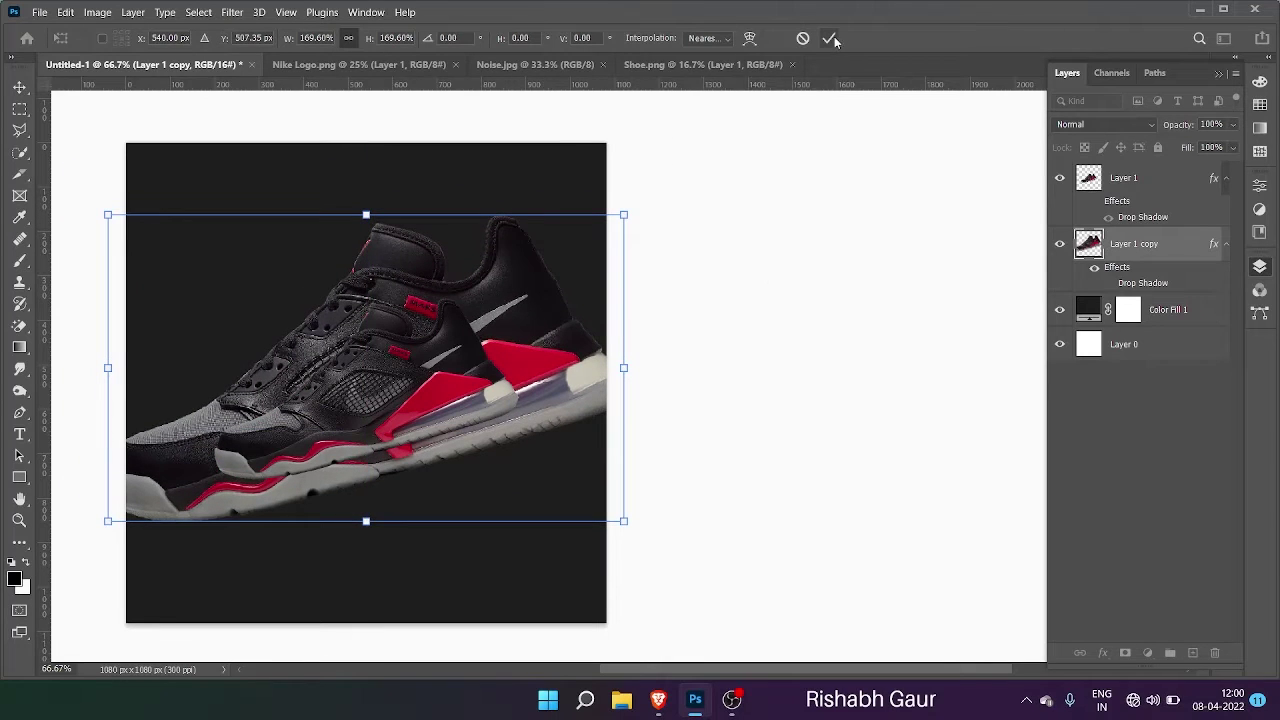
Step: Nudge the enlarged shoe copy horizontally to X 583.5 px and apply the transform
key("Right")
key("Right")
key("Right")
key("Right")
key("Right")
key("Right")
key("Right")
key("Right")
key("Right")
key("Right")
key("Right")
key("Right")
key("Right")
key("Right")
key("Right")
key("Right")
key("Right")
key("Right")
key("Right")
key("Right")
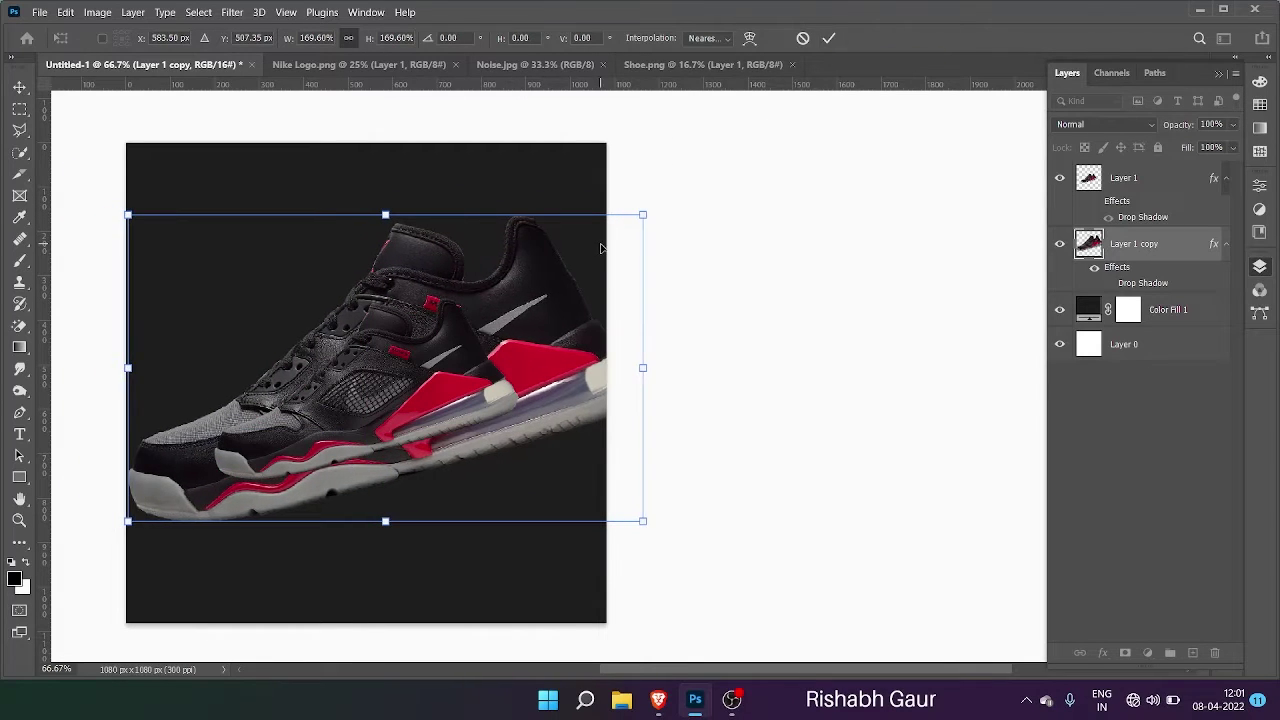
left_click(829, 38)
Step: Set the enlarged shoe copy to 12% opacity with the Lighten blend mode
left_click_drag(1160, 124, 1108, 127)
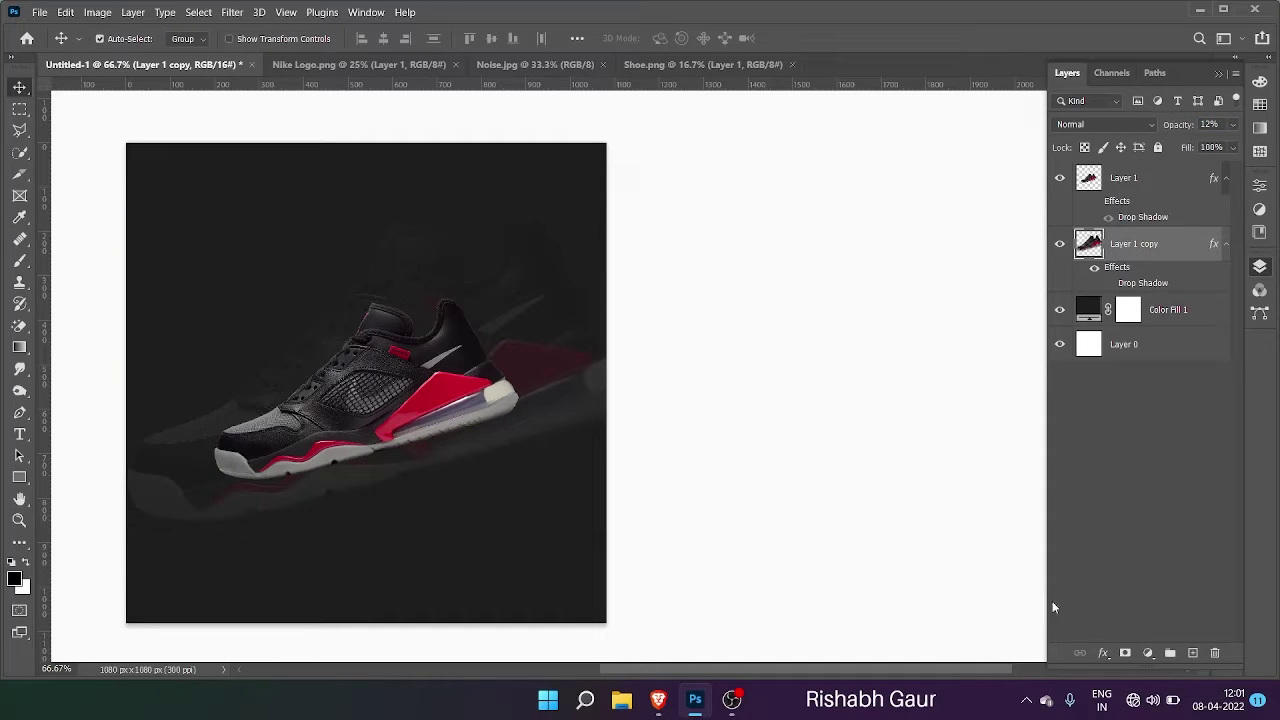
left_click(1118, 124)
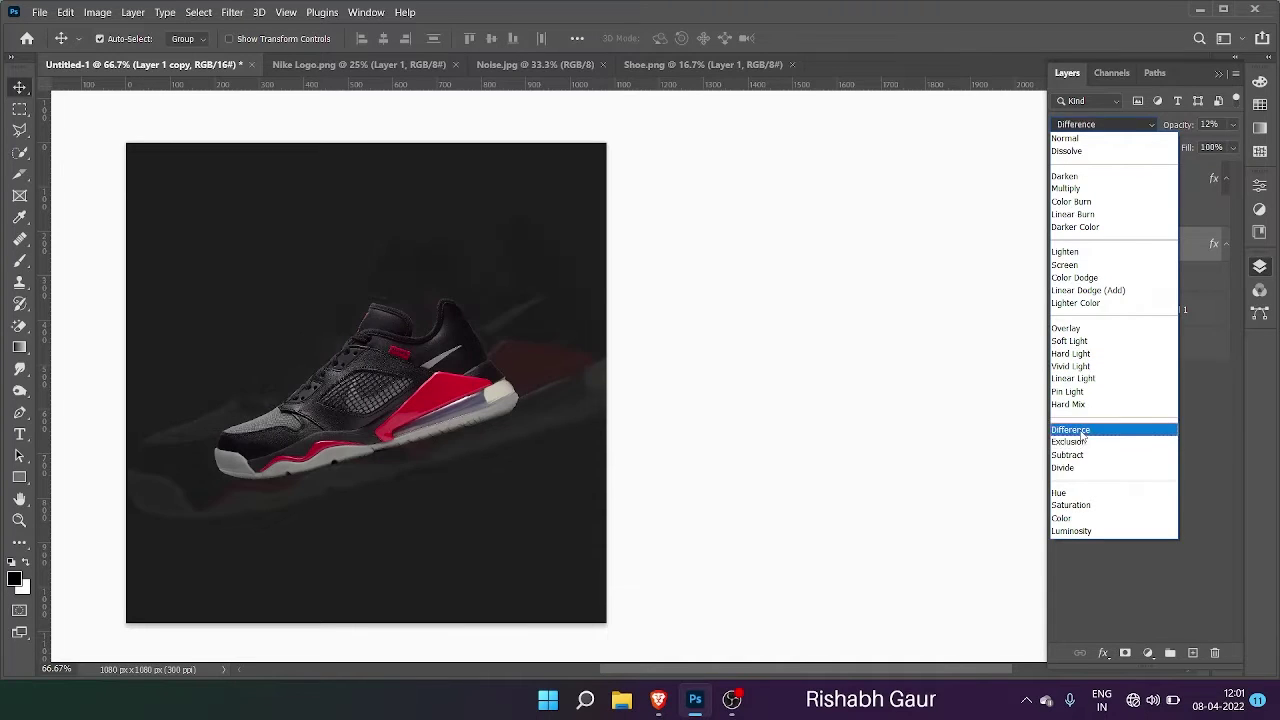
left_click(1065, 251)
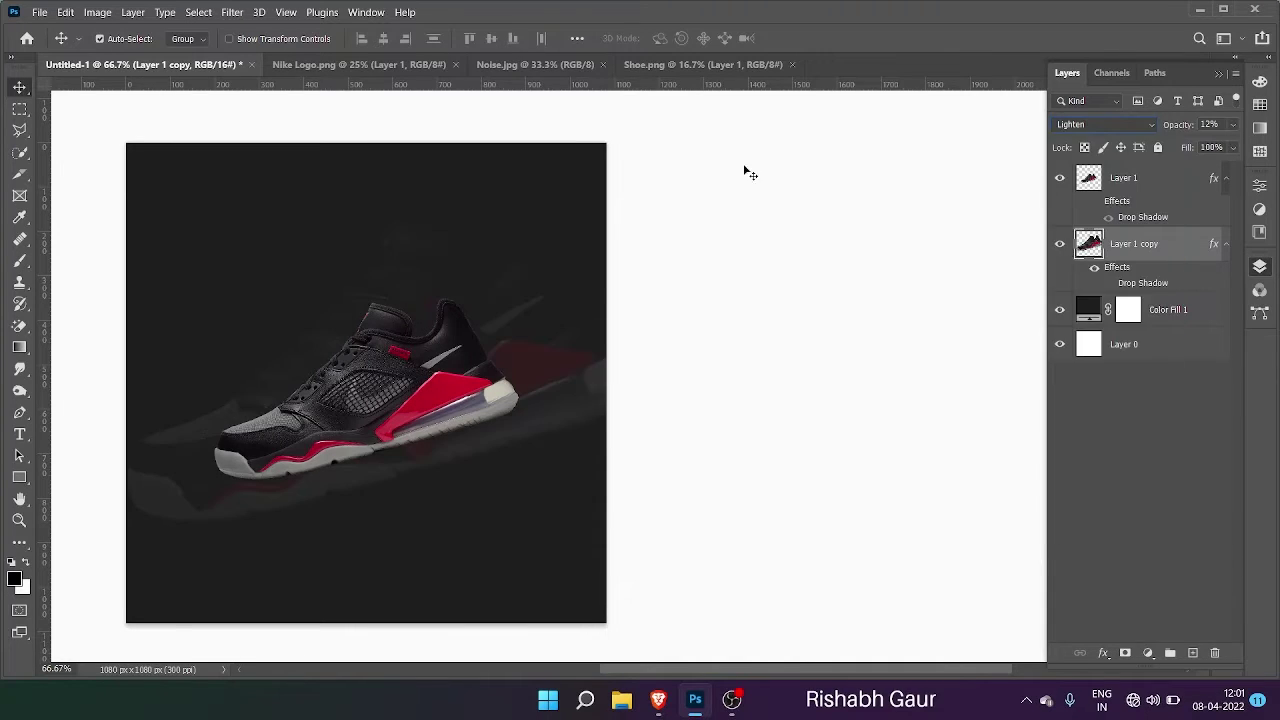
left_click(19, 434)
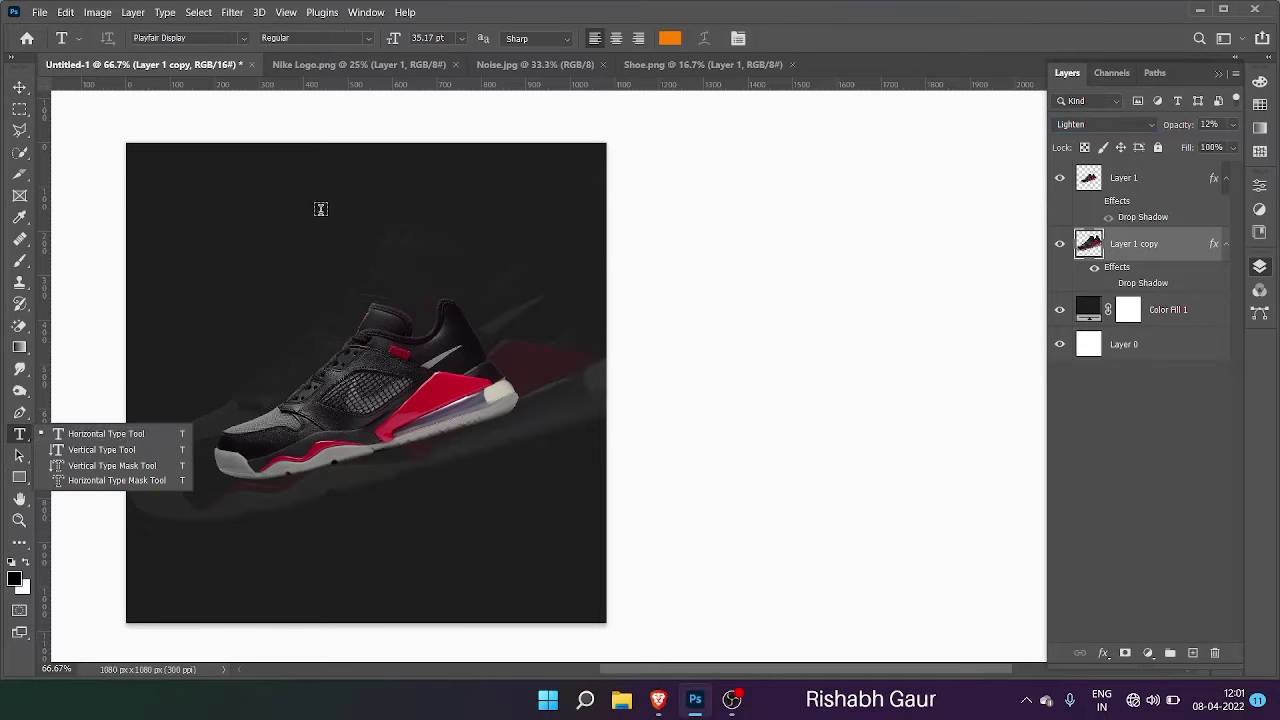
left_click(114, 431)
left_click_drag(287, 167, 410, 596)
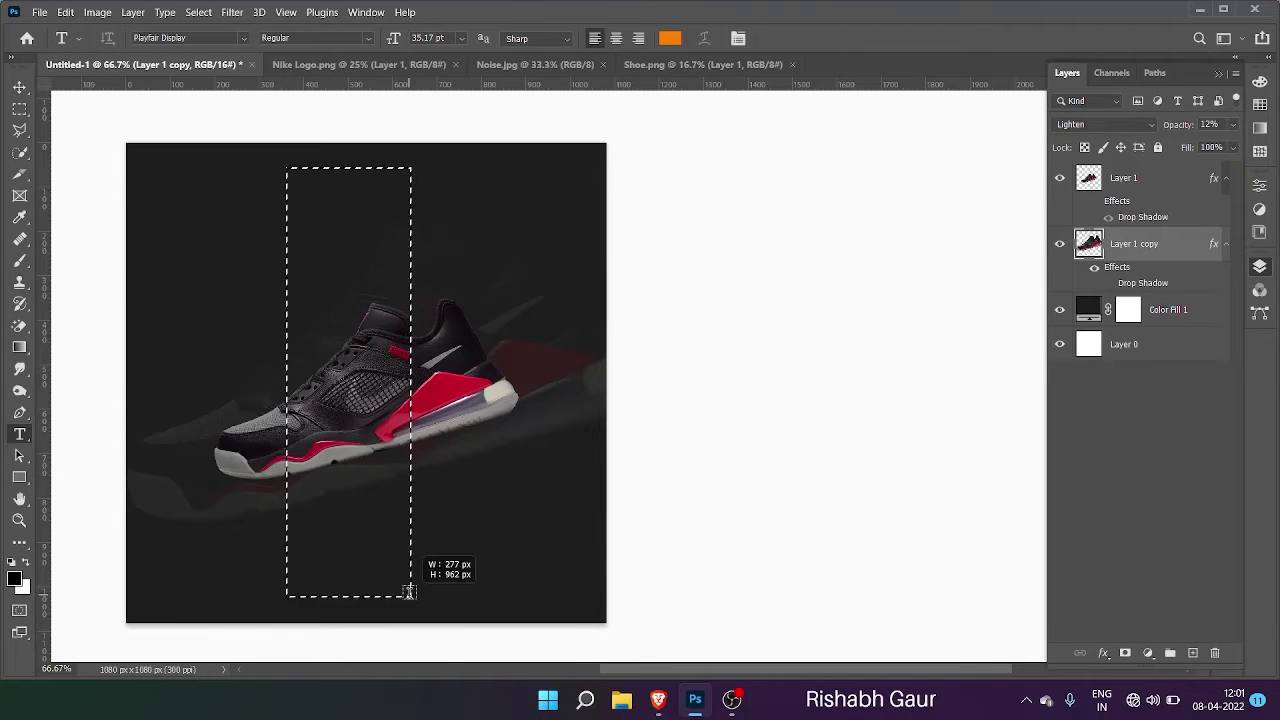
key("Delete")
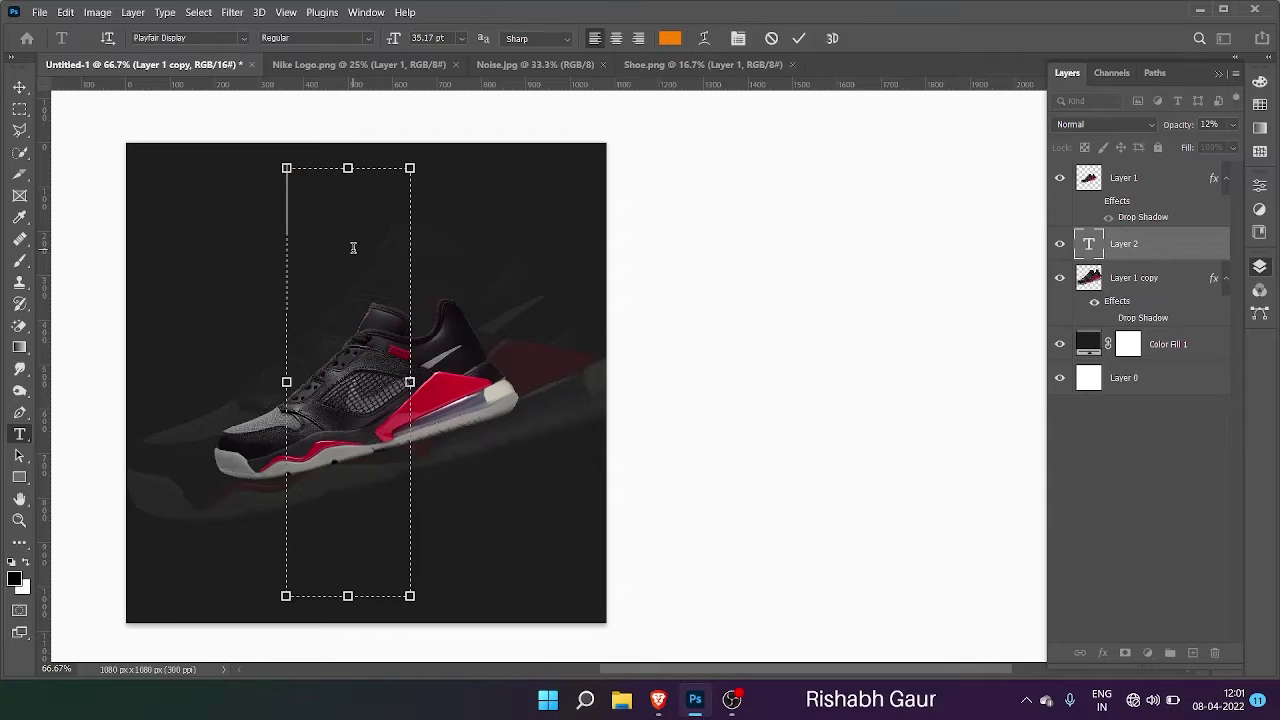
left_click(799, 38)
left_click(19, 87)
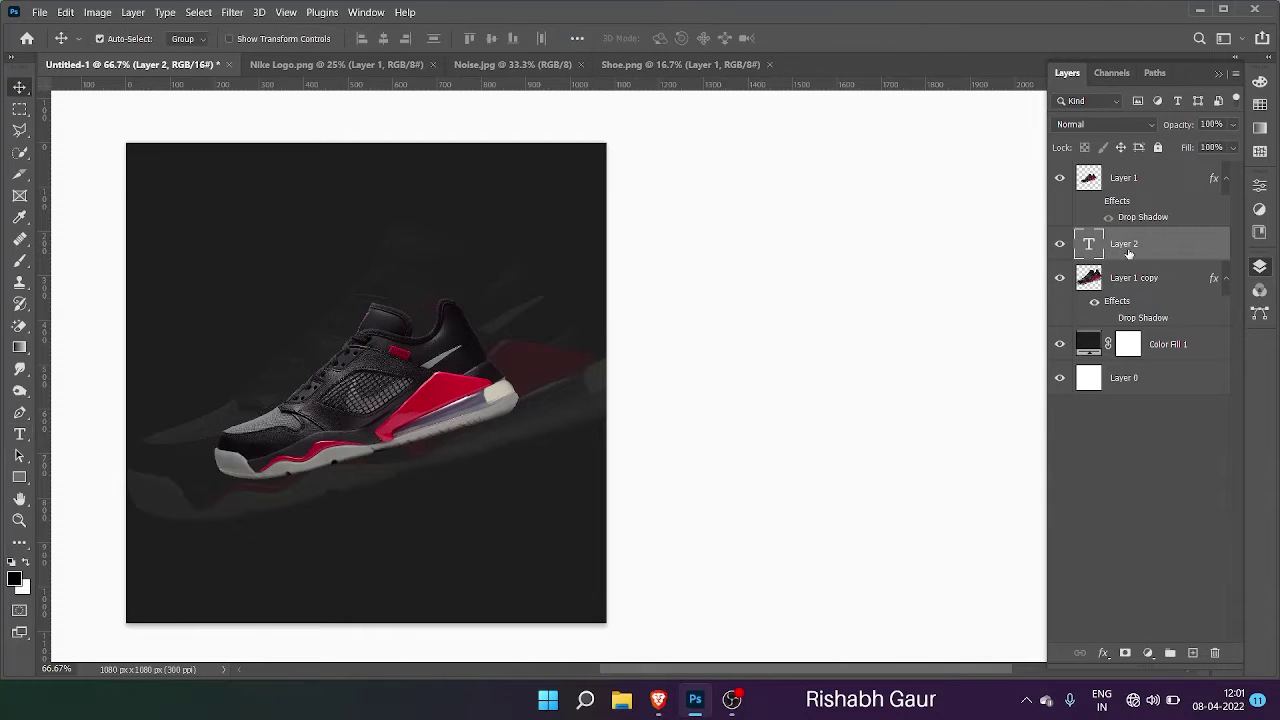
key("Delete")
Step: Create a tall vertical text box behind the main shoe, spanning most of the canvas height, containing the word SNEAKER
right_click(21, 443)
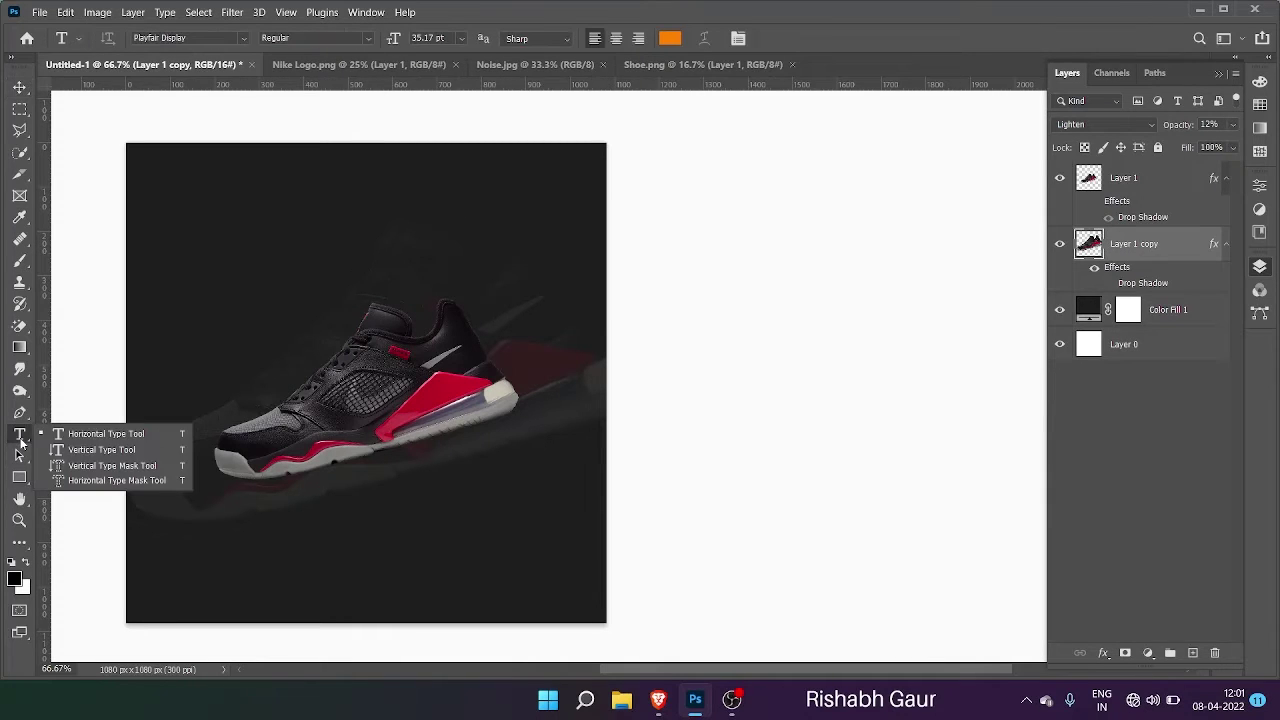
left_click(100, 447)
left_click_drag(352, 158, 483, 612)
key("Delete")
type("sn")
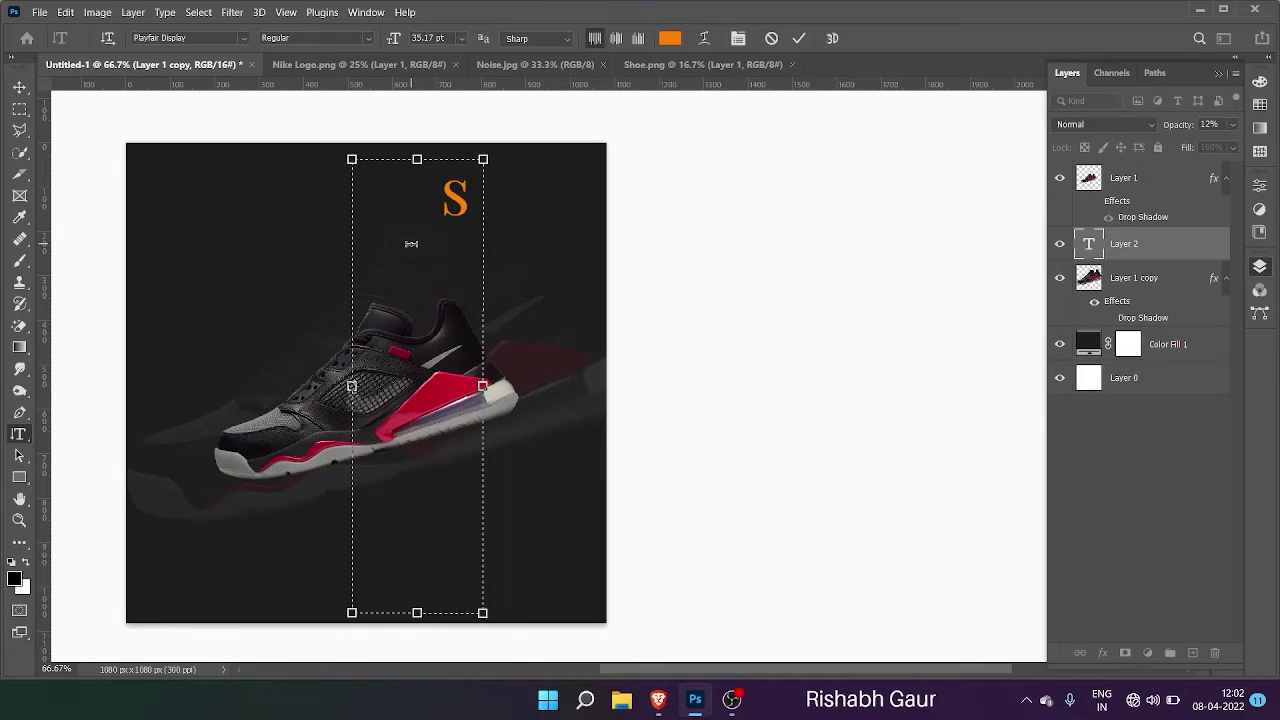
key("BackSpace")
key("BackSpace")
type("SNE")
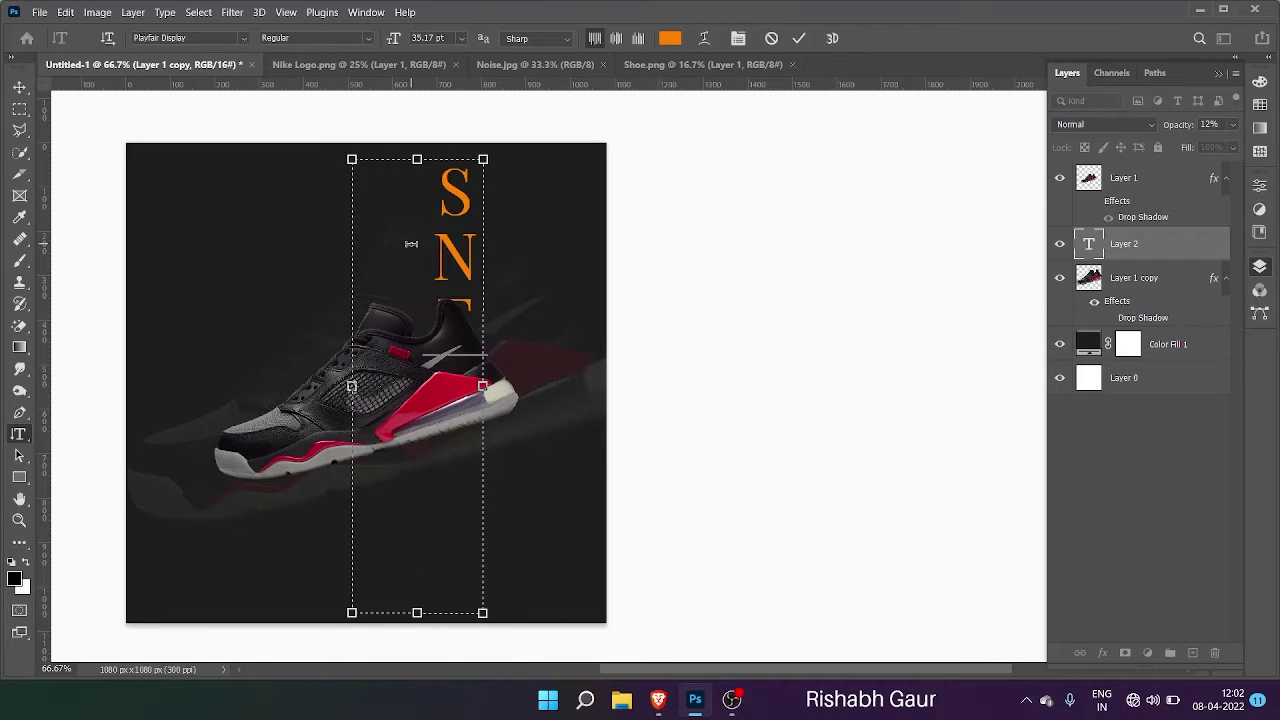
type("AKER")
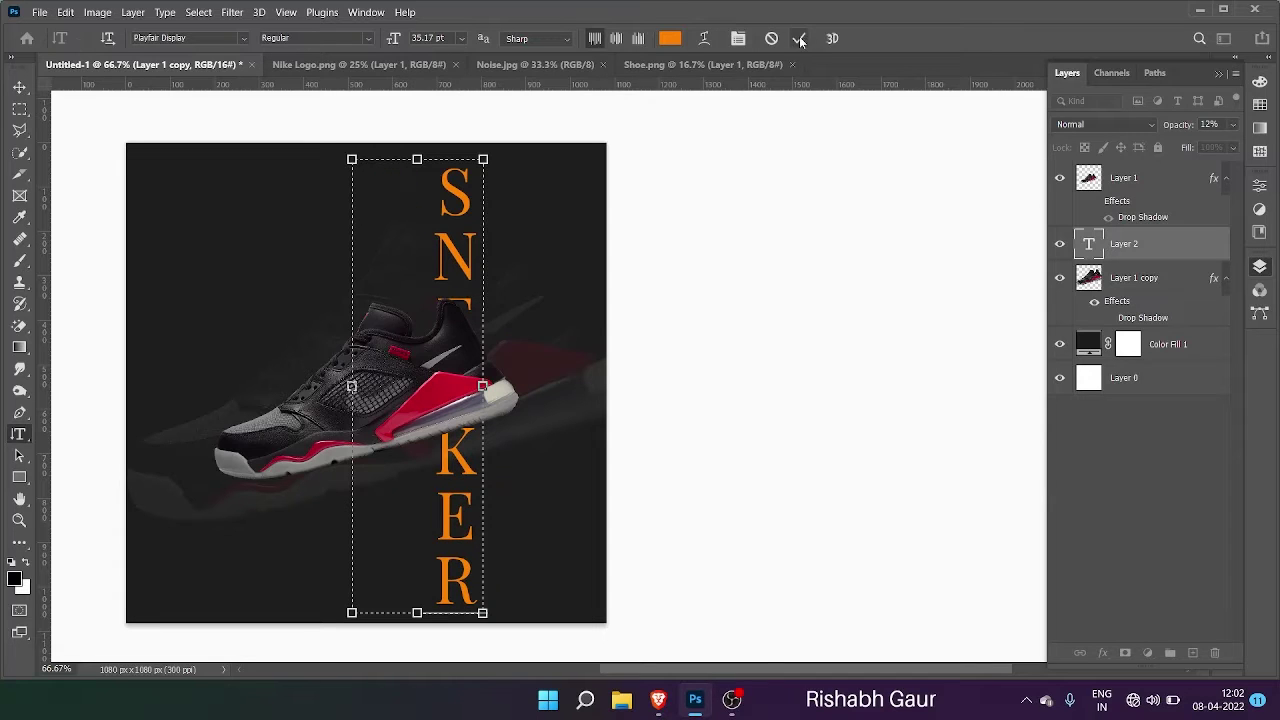
Step: Recolour the whole SNEAKER text with the red sampled from the shoe, #be0126
left_click(669, 38)
left_click(429, 390)
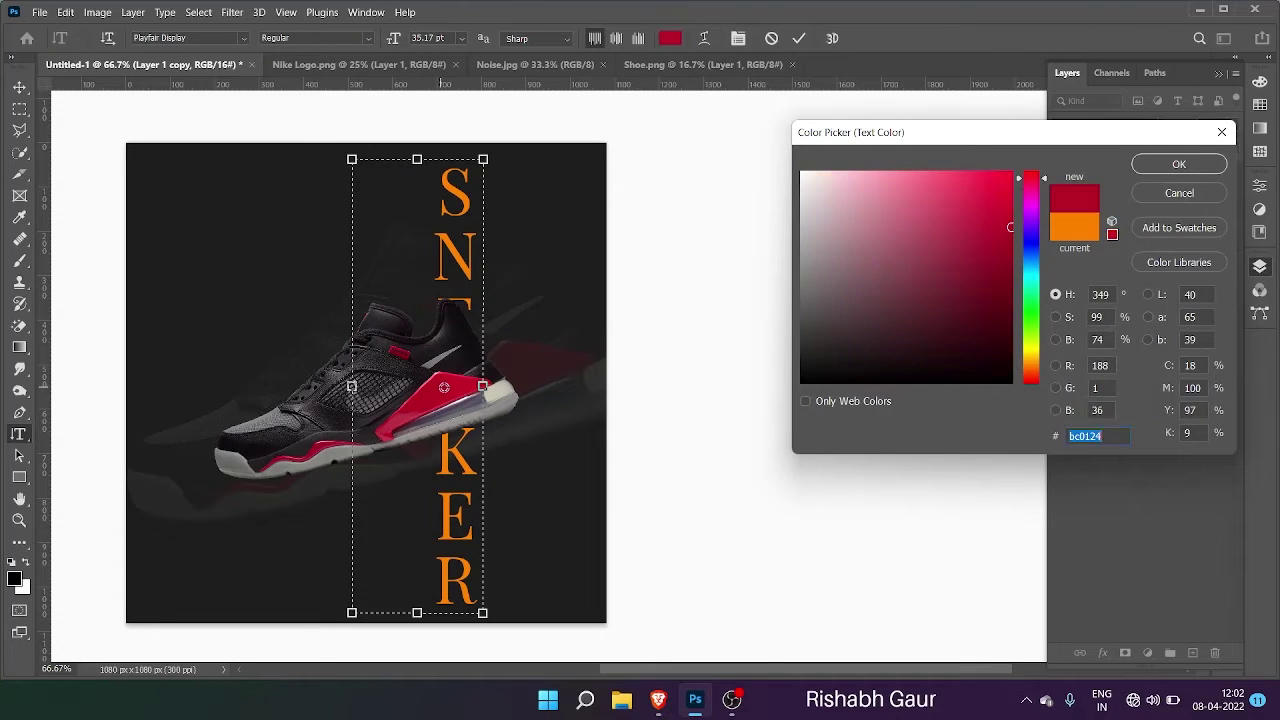
left_click(1179, 164)
key("ctrl+a")
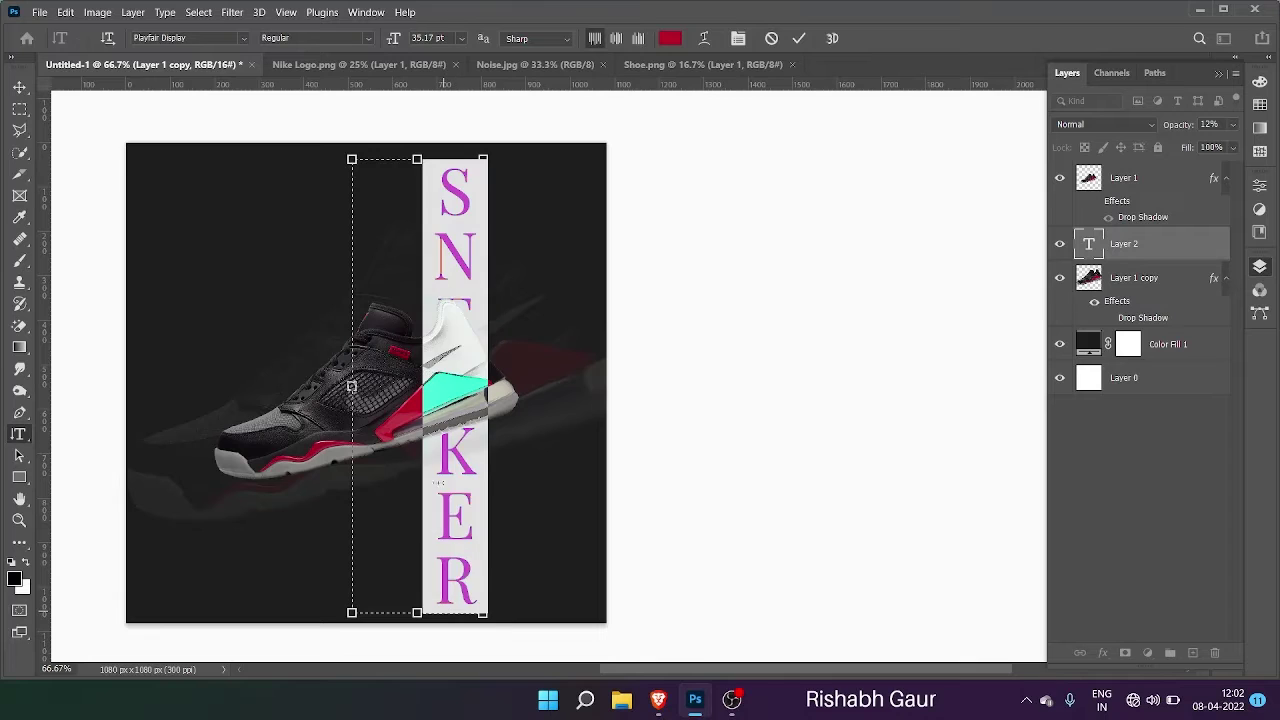
left_click(669, 38)
left_click(443, 396)
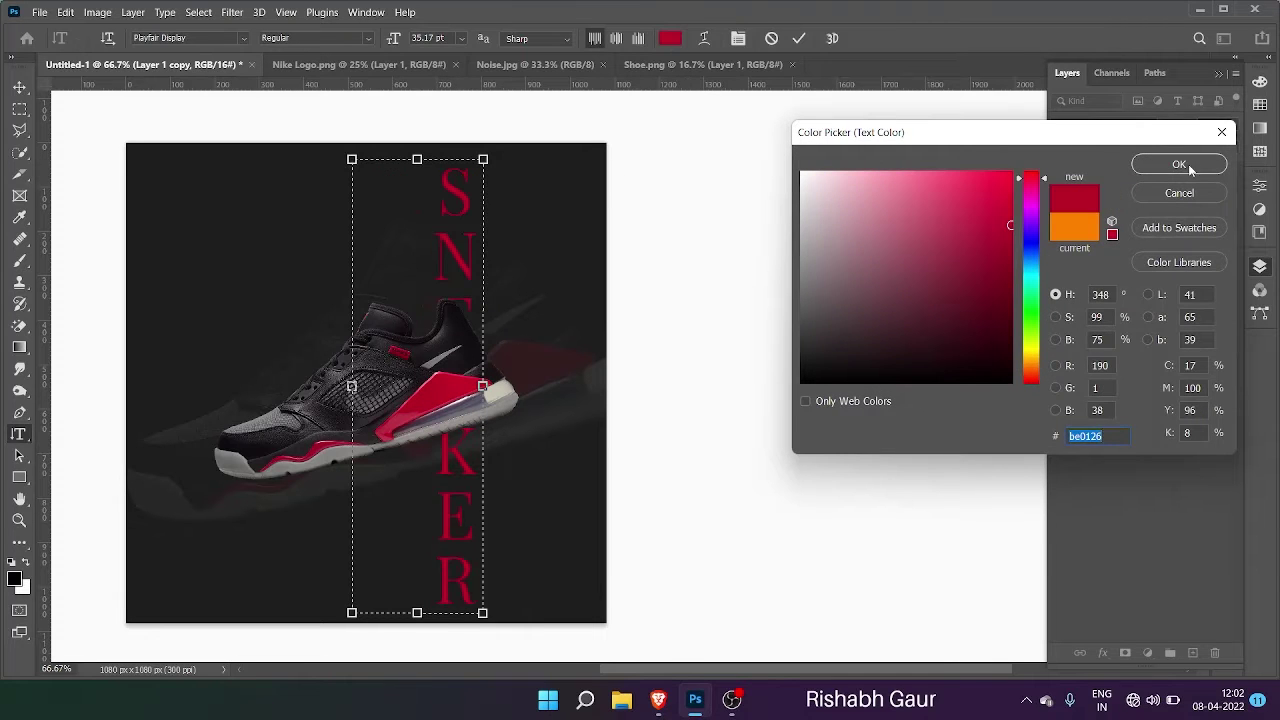
left_click(1179, 164)
Step: Set the vertical SNEAKER text's font style to ExtraBold
left_click(315, 38)
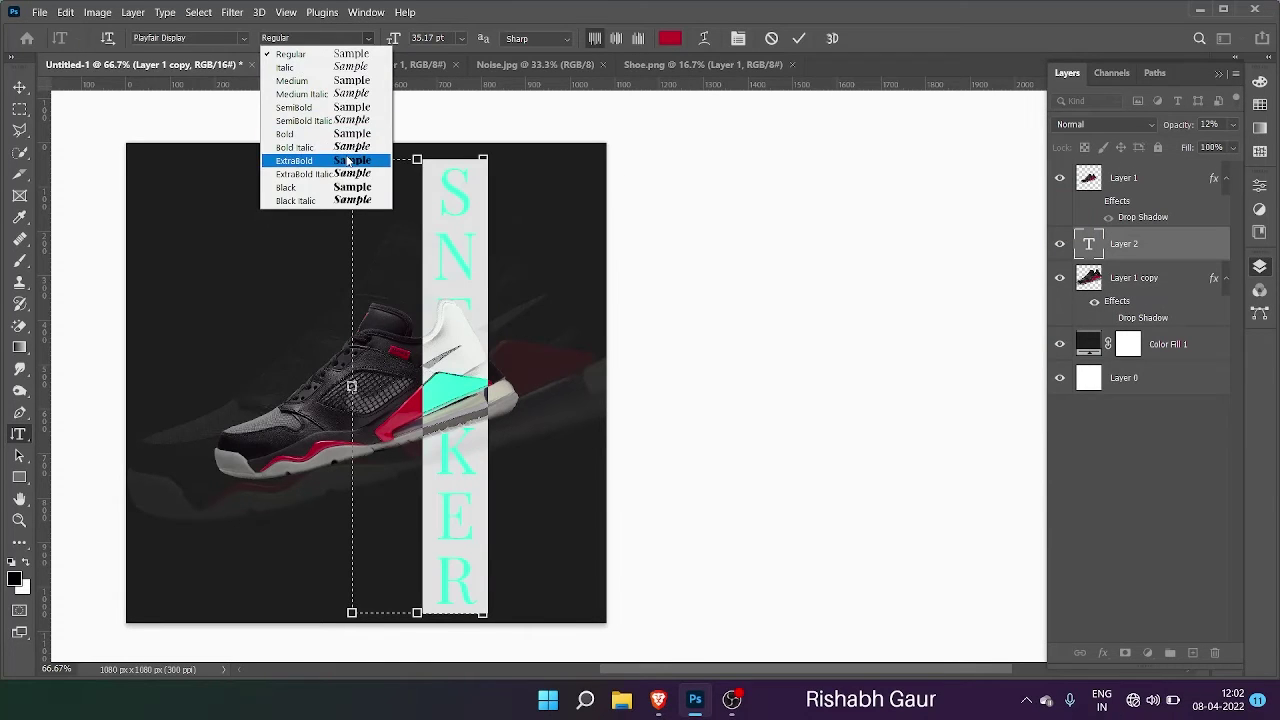
left_click(294, 160)
key("ctrl+Return")
key("v")
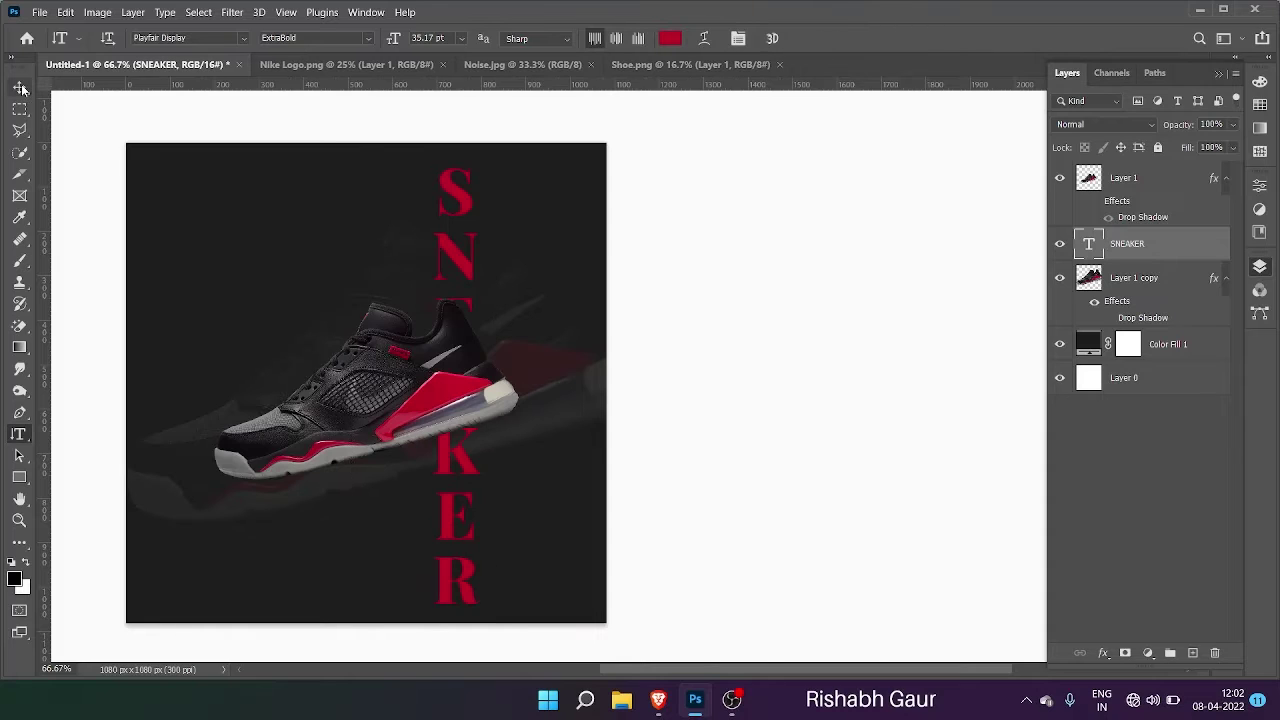
Step: Delete the vertical SNEAKER text and create a wide horizontal text box behind the shoe's lower half containing SNEAKER
left_click_drag(449, 247, 528, 241)
key("Delete")
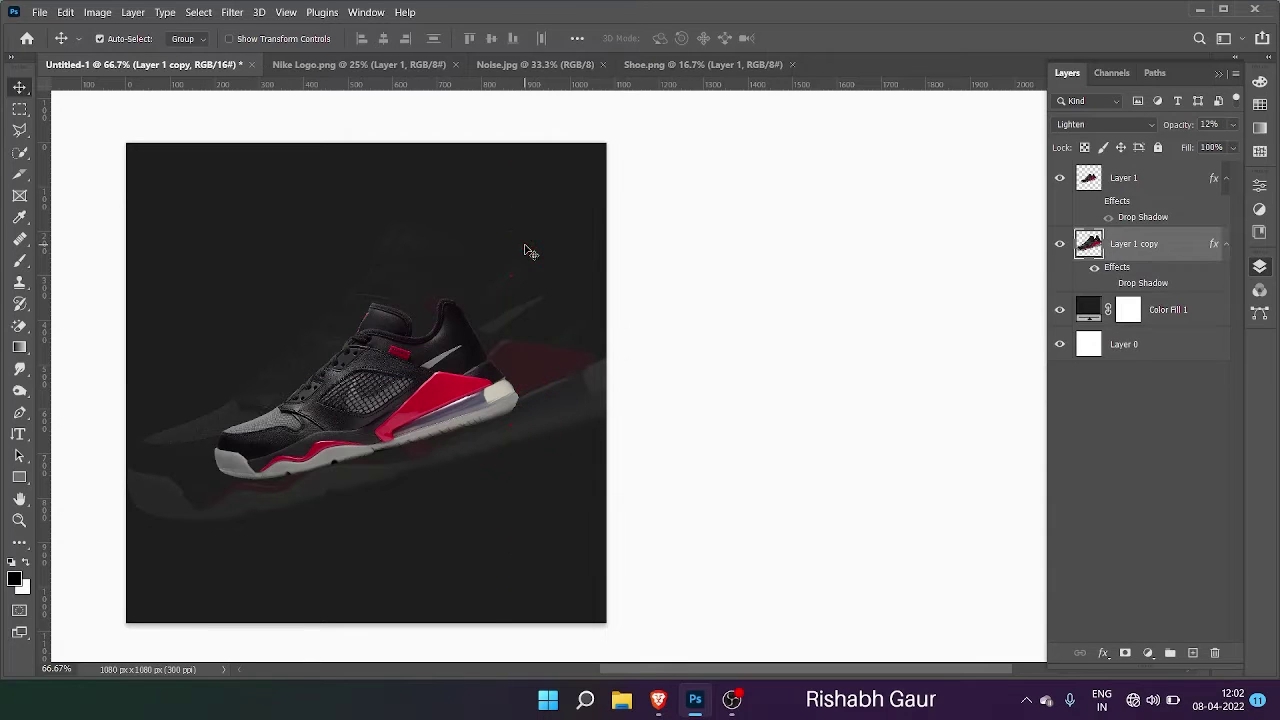
left_click(24, 435)
right_click(25, 436)
left_click(60, 434)
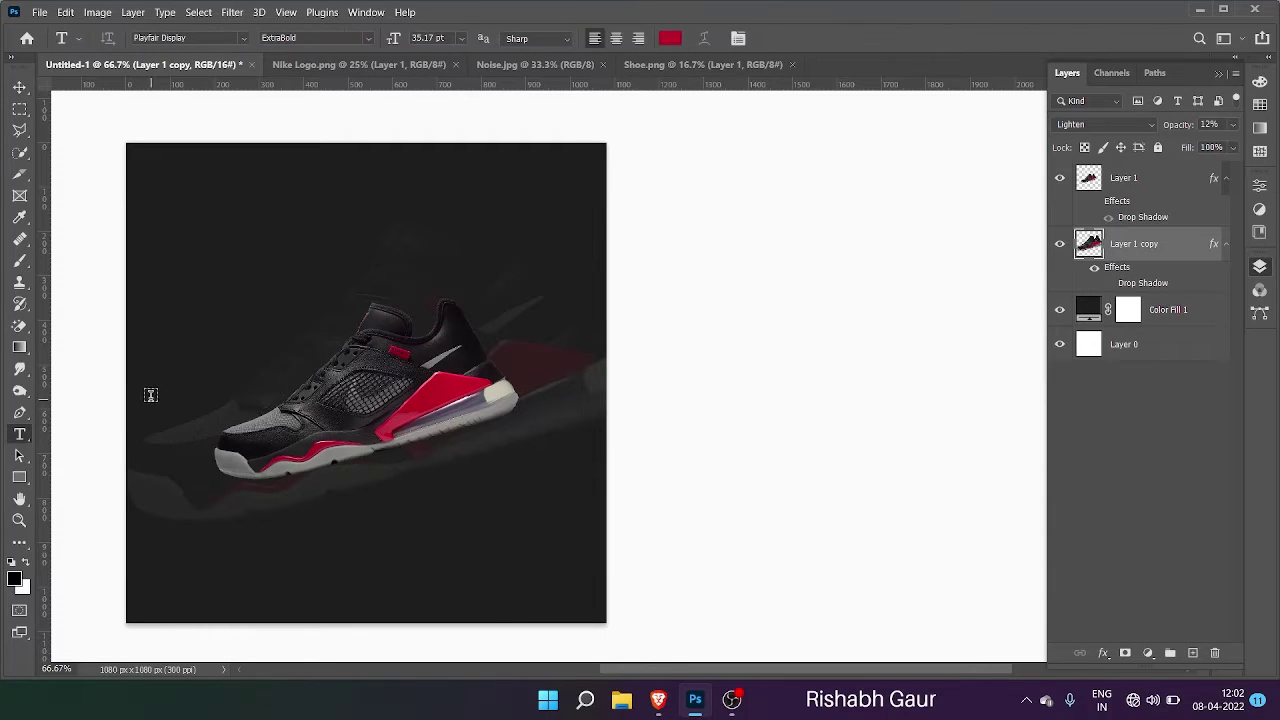
left_click_drag(150, 397, 579, 521)
type("SNEAKER")
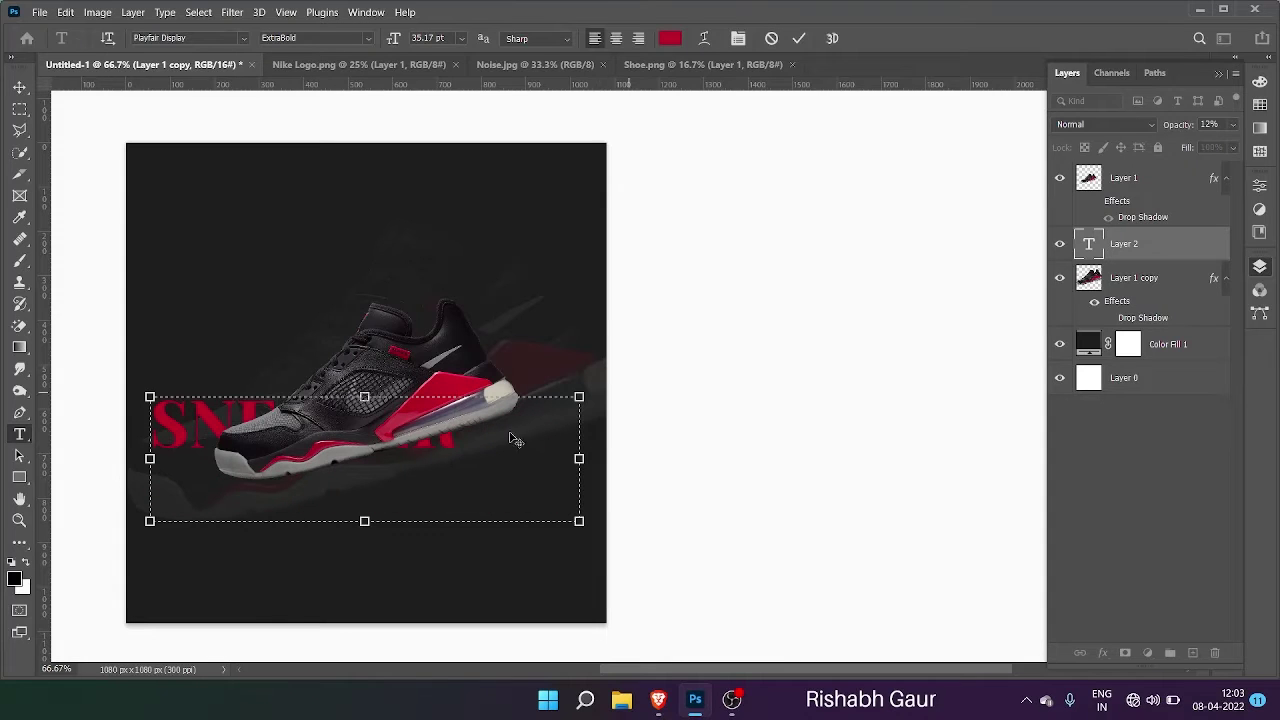
left_click(798, 38)
key("v")
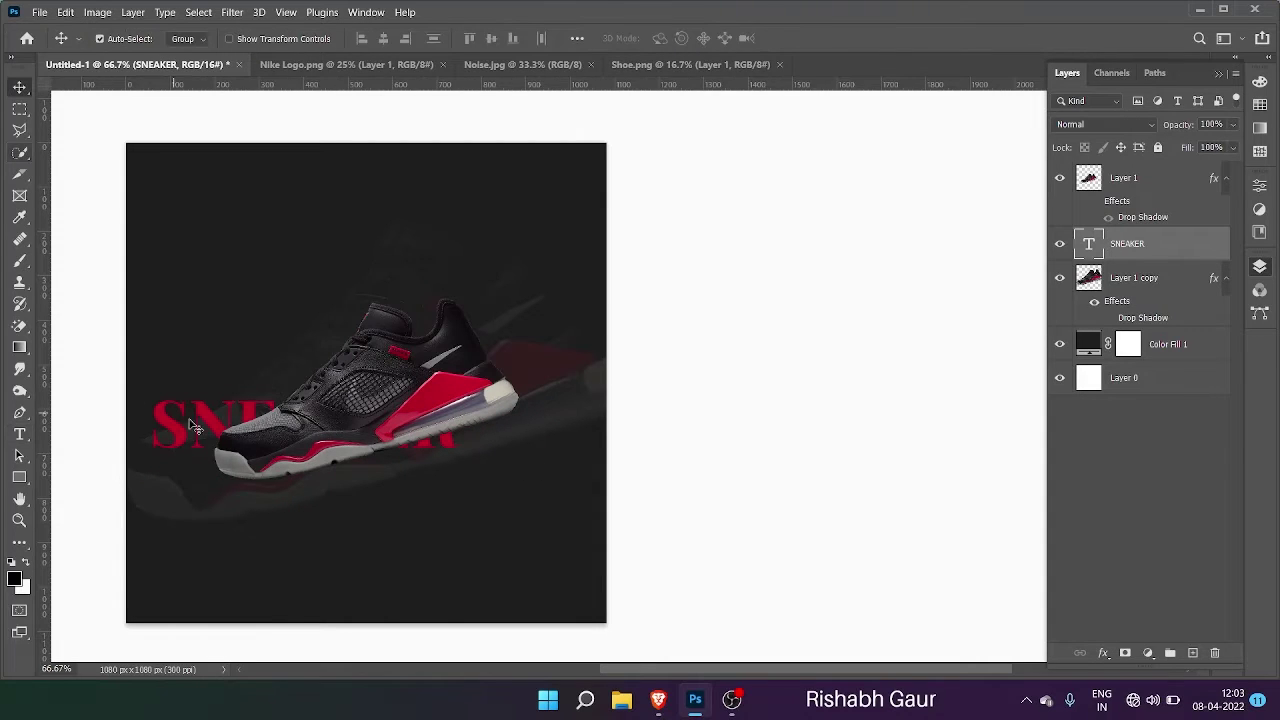
Step: Duplicate the horizontal SNEAKER text below the shoe and change the copy's wording to KER
left_click_drag(181, 428, 181, 526)
double_click(257, 522)
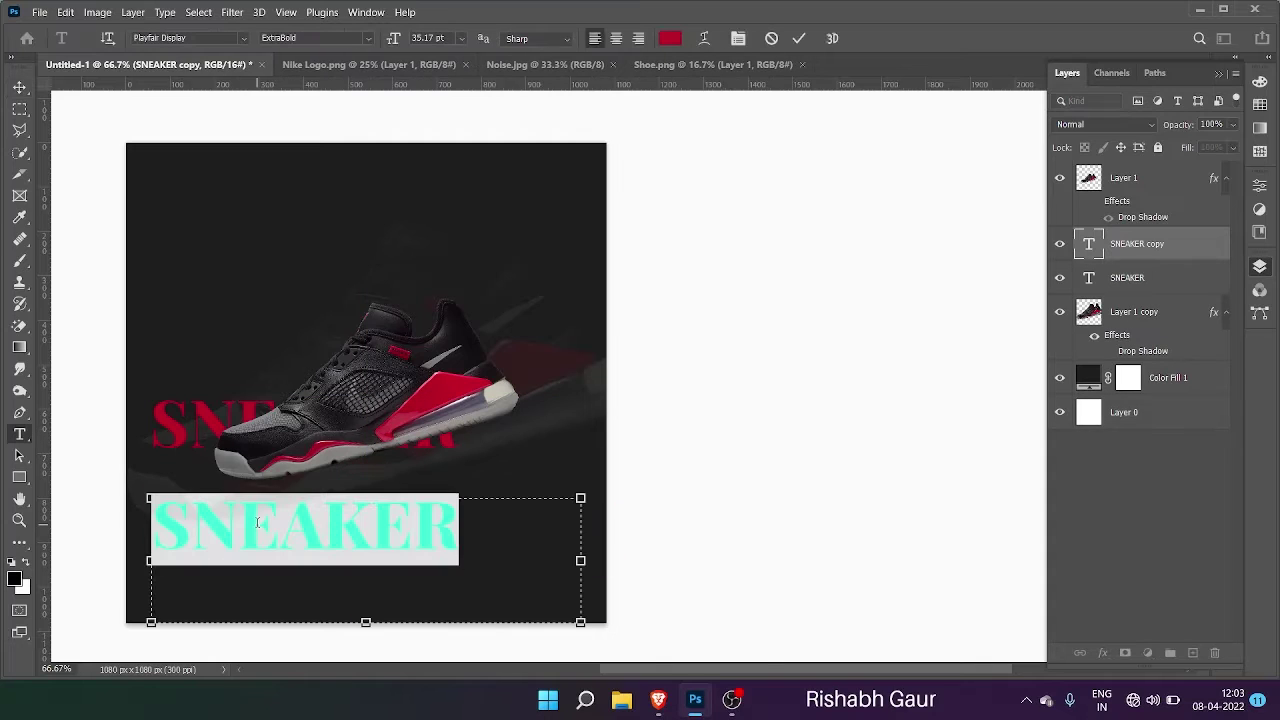
key("BackSpace")
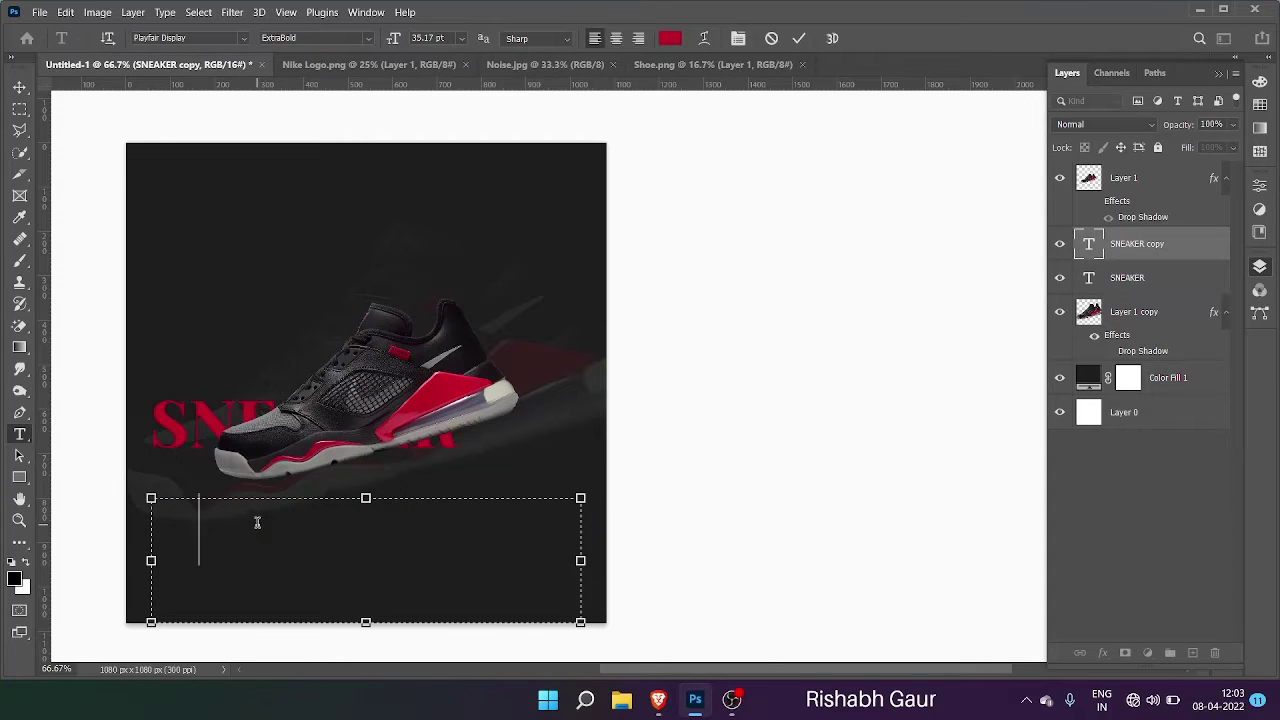
type("KER")
left_click(798, 39)
key("v")
left_click_drag(256, 530, 352, 531)
Step: Shorten the original horizontal SNEAKER text behind the shoe to SNEA
double_click(218, 423)
left_click(320, 437)
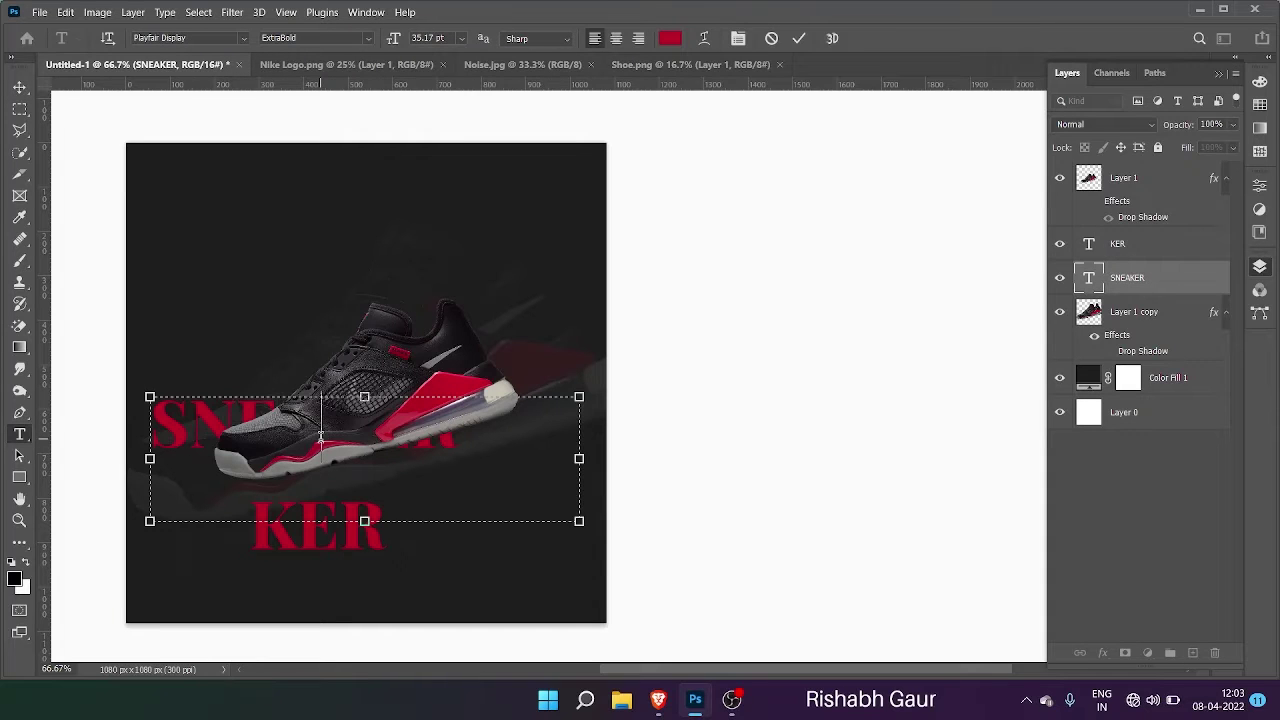
key("Delete")
key("Delete")
key("Delete")
left_click(799, 39)
key("v")
Step: Tilt the SNEA text counterclockwise in ExtraBold Italic and place it above the shoe's toe
double_click(219, 433)
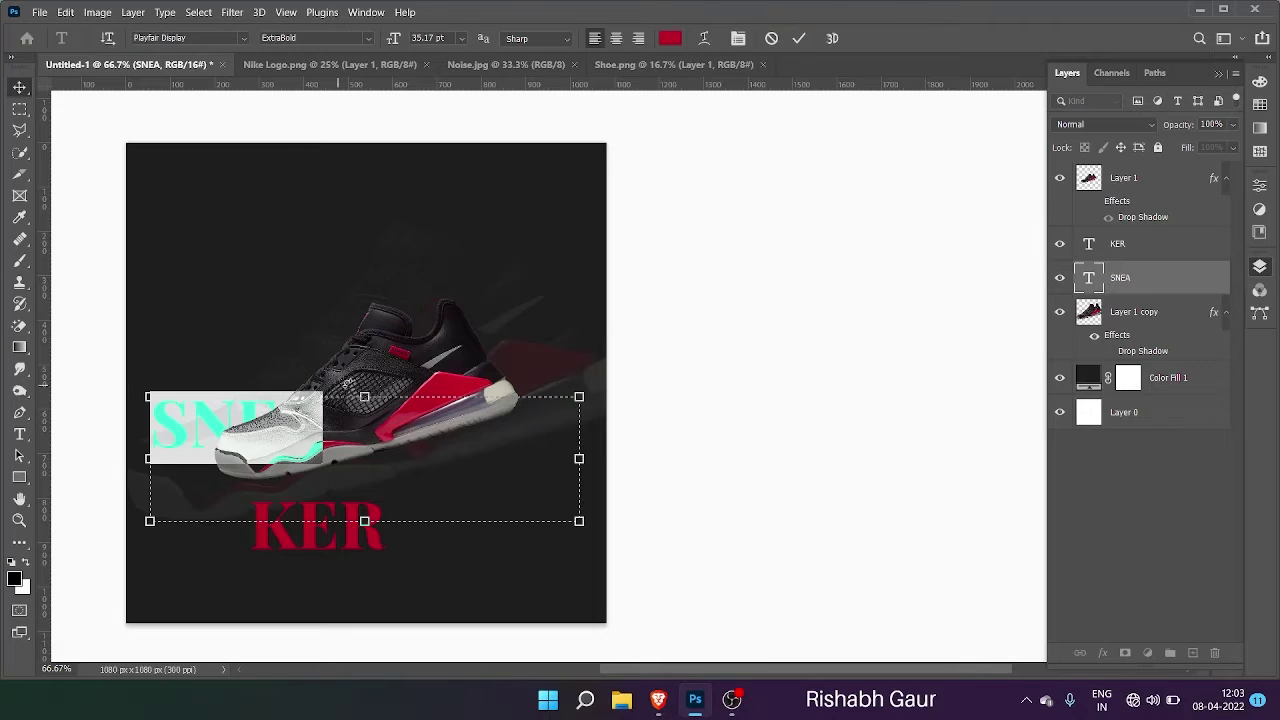
left_click_drag(371, 380, 357, 379)
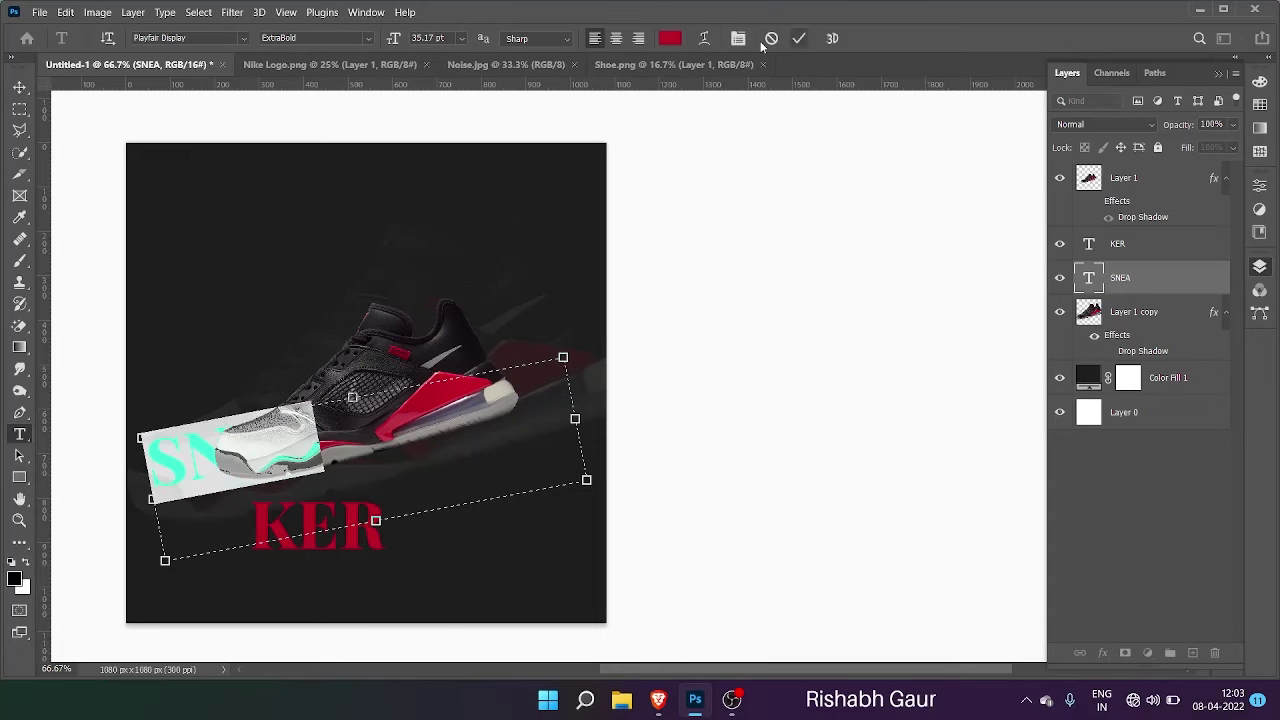
left_click(368, 38)
left_click(362, 176)
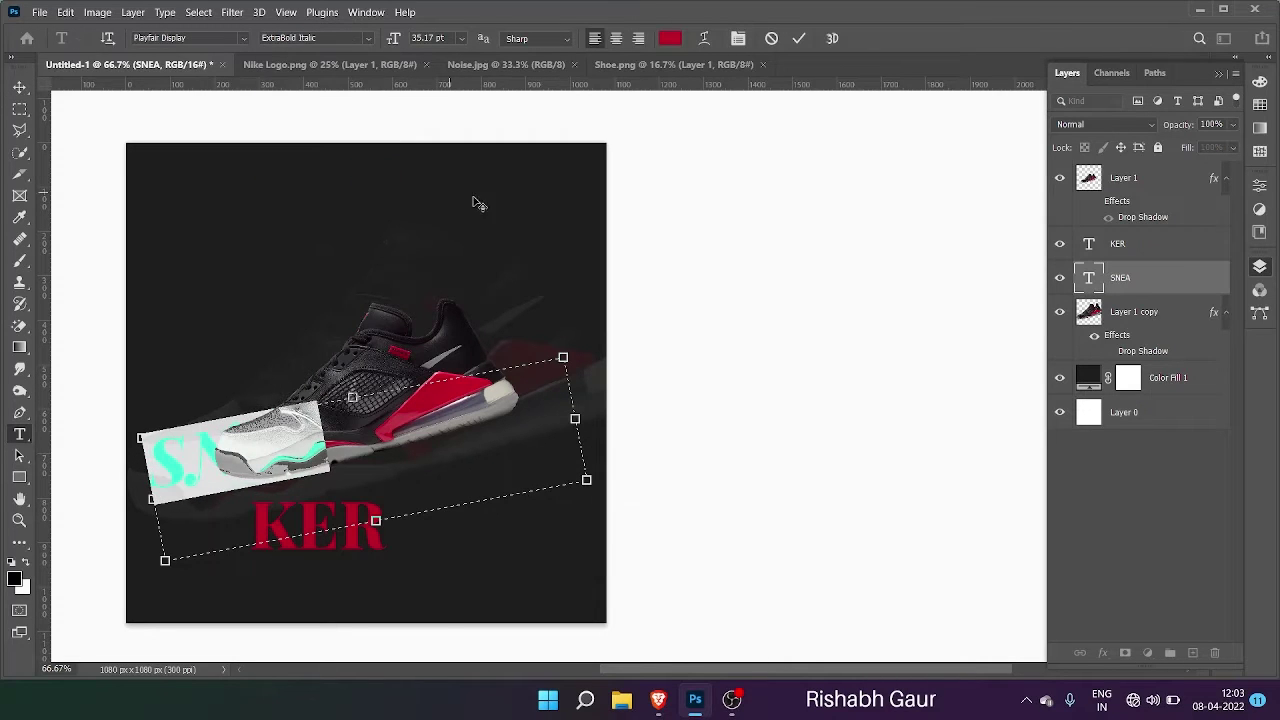
left_click(799, 38)
left_click_drag(168, 466, 148, 388)
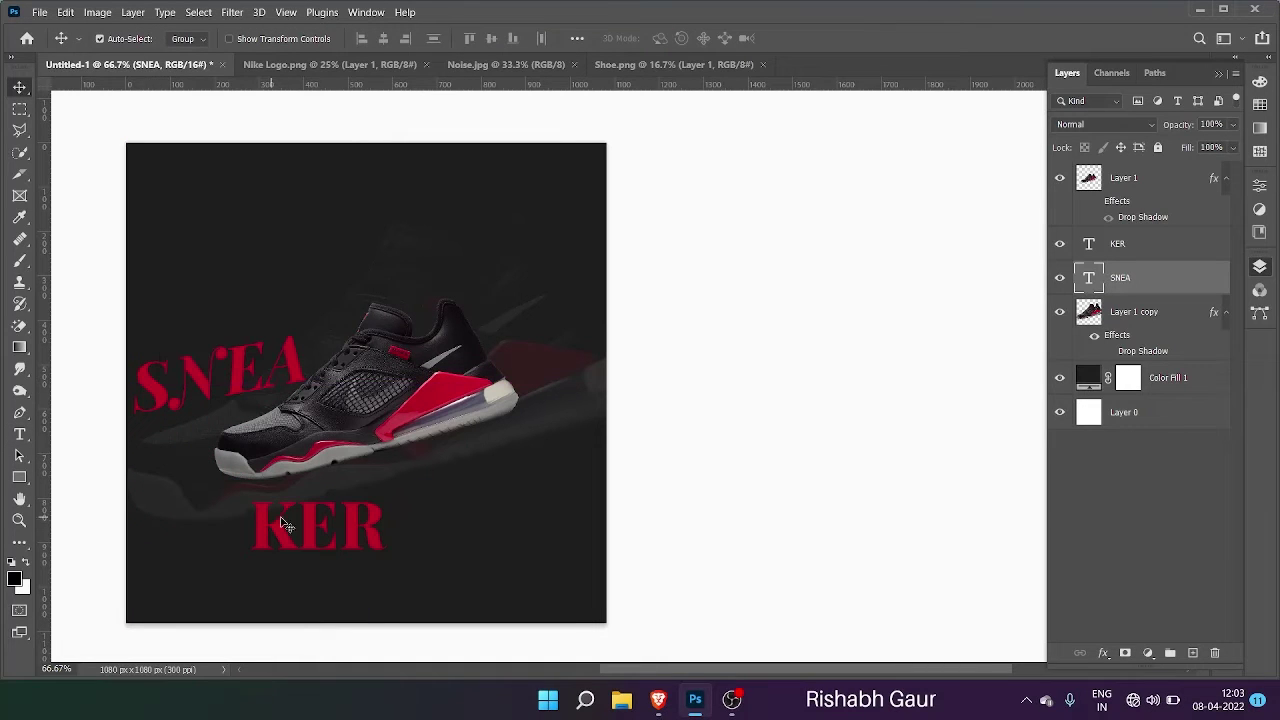
Step: Tilt the KER text to match SNEA's slope and position the two pieces on opposite sides of the shoe's upper
left_click_drag(319, 526, 506, 326)
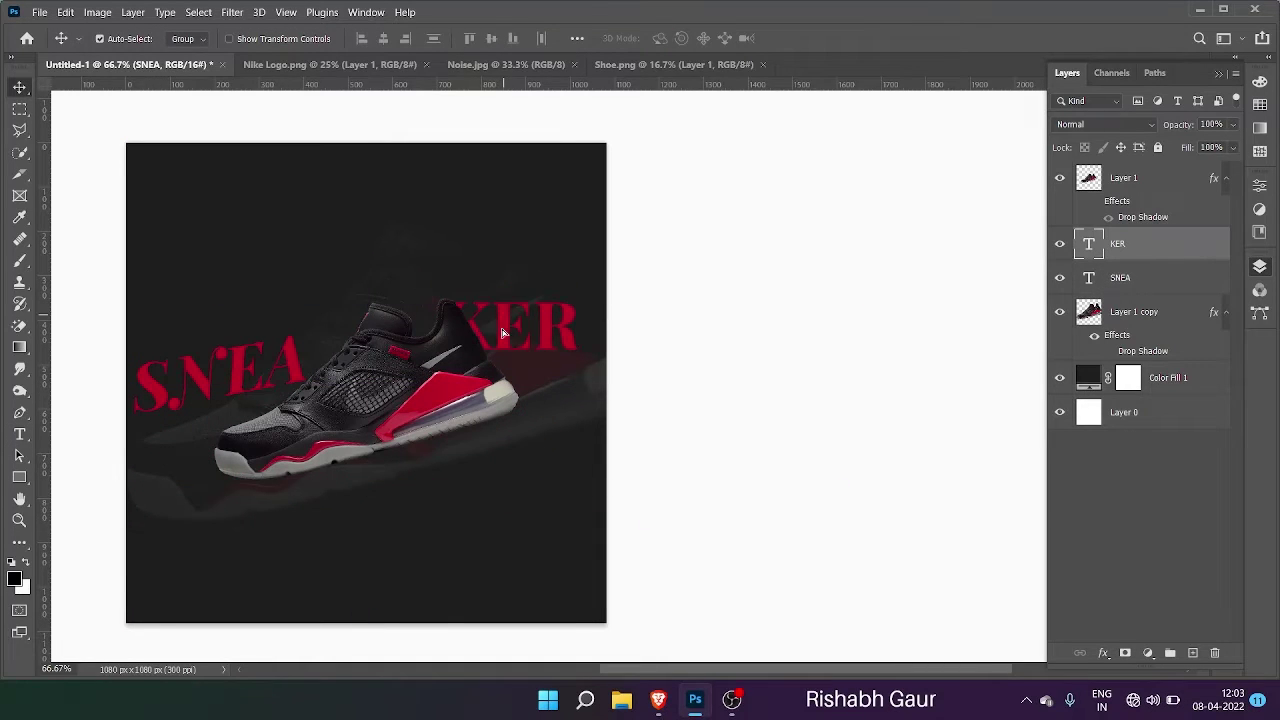
double_click(514, 325)
left_click_drag(657, 289, 645, 286)
left_click(799, 38)
key("v")
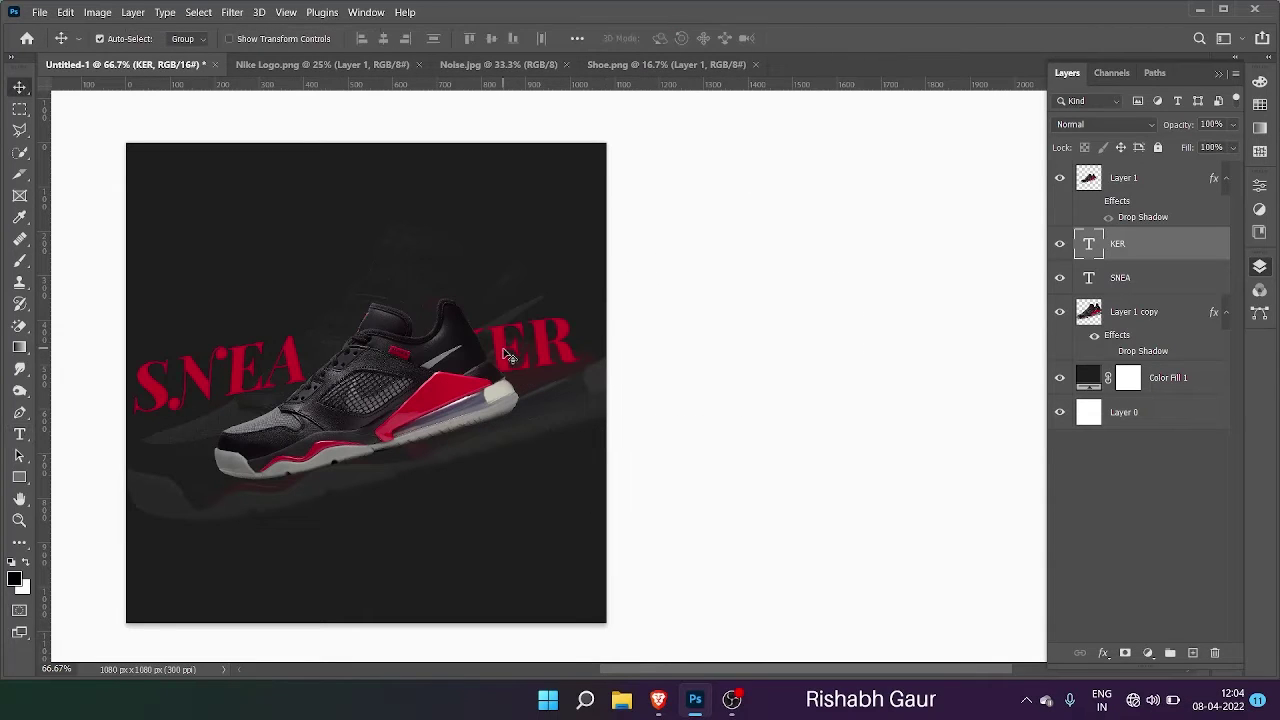
left_click_drag(510, 349, 589, 328)
left_click_drag(296, 359, 338, 343)
Step: Change the SNEA text's font to CONFORMITY PERSONAL USE
double_click(252, 366)
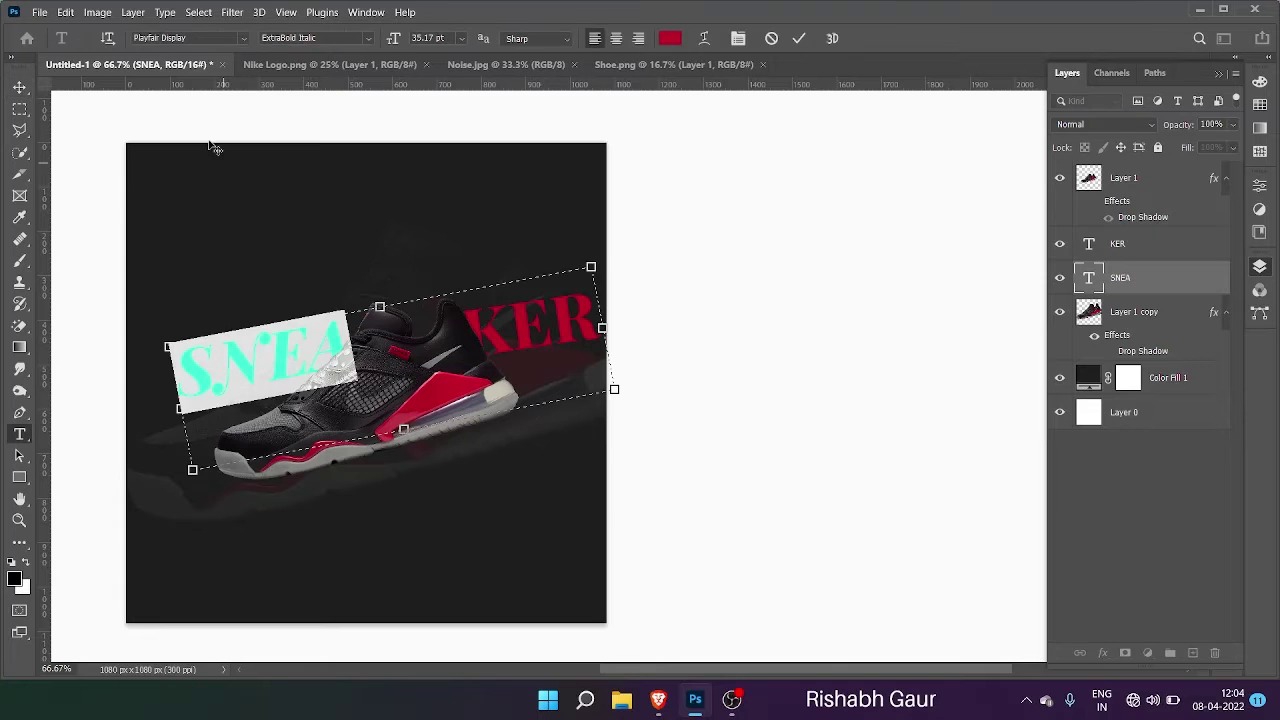
left_click(244, 38)
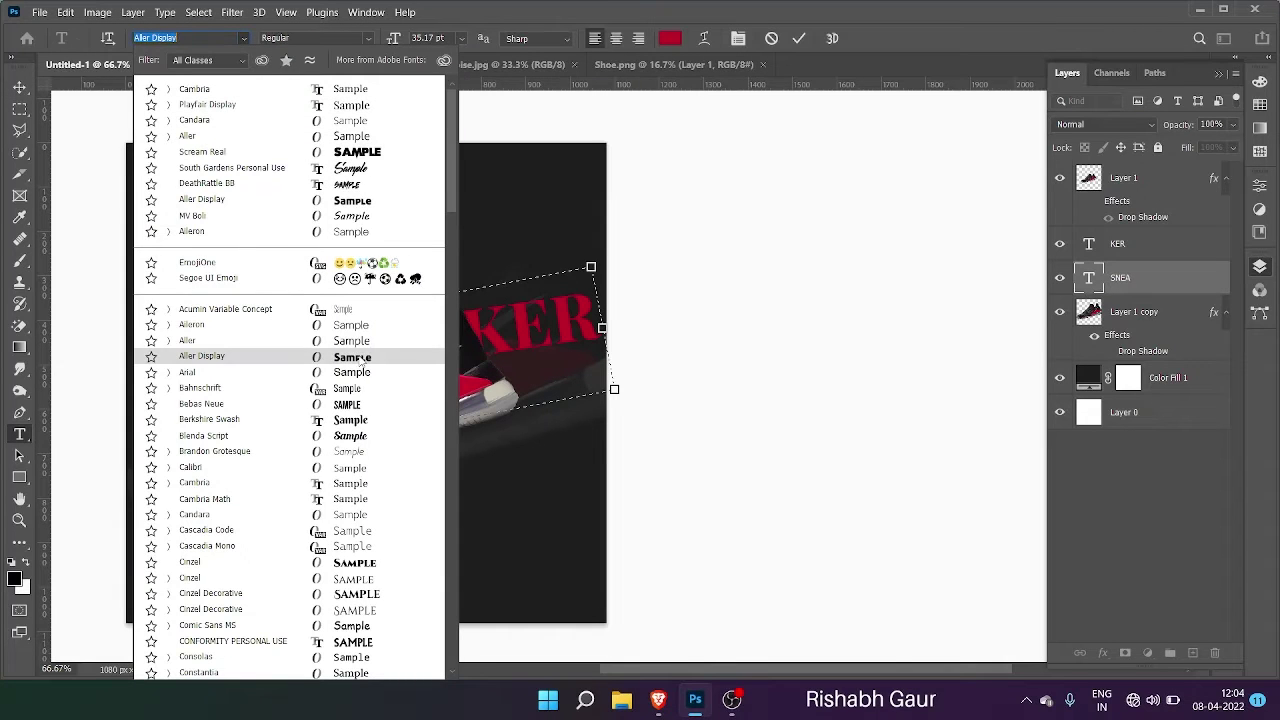
left_click(359, 643)
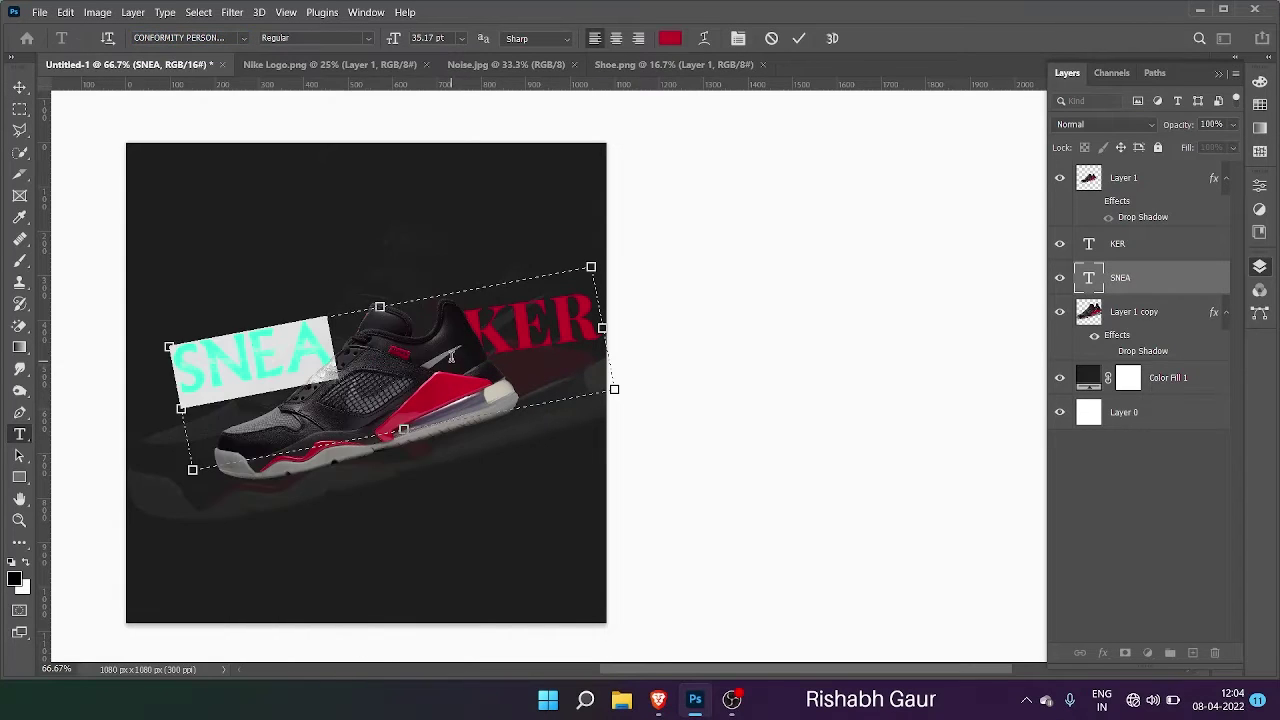
left_click(799, 38)
key("v")
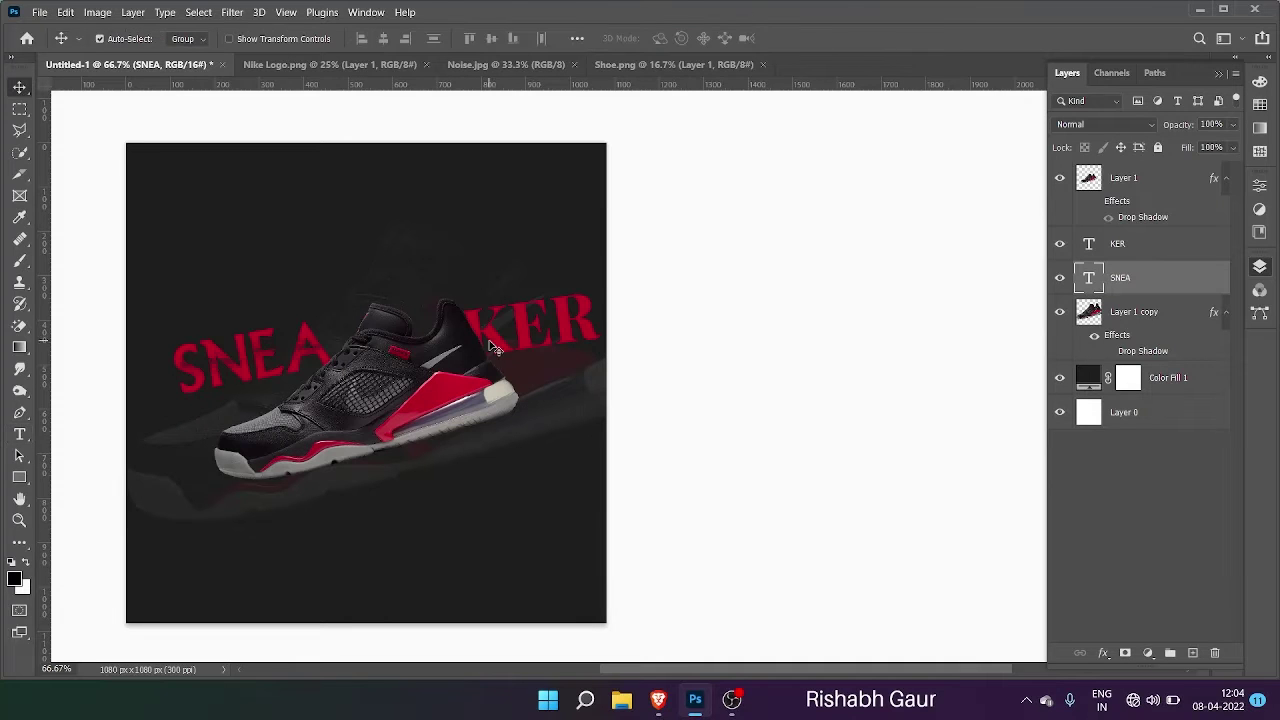
Step: Apply the CONFORMITY PERSONAL USE font to the KER text as well
left_click(493, 334)
double_click(493, 334)
left_click(244, 38)
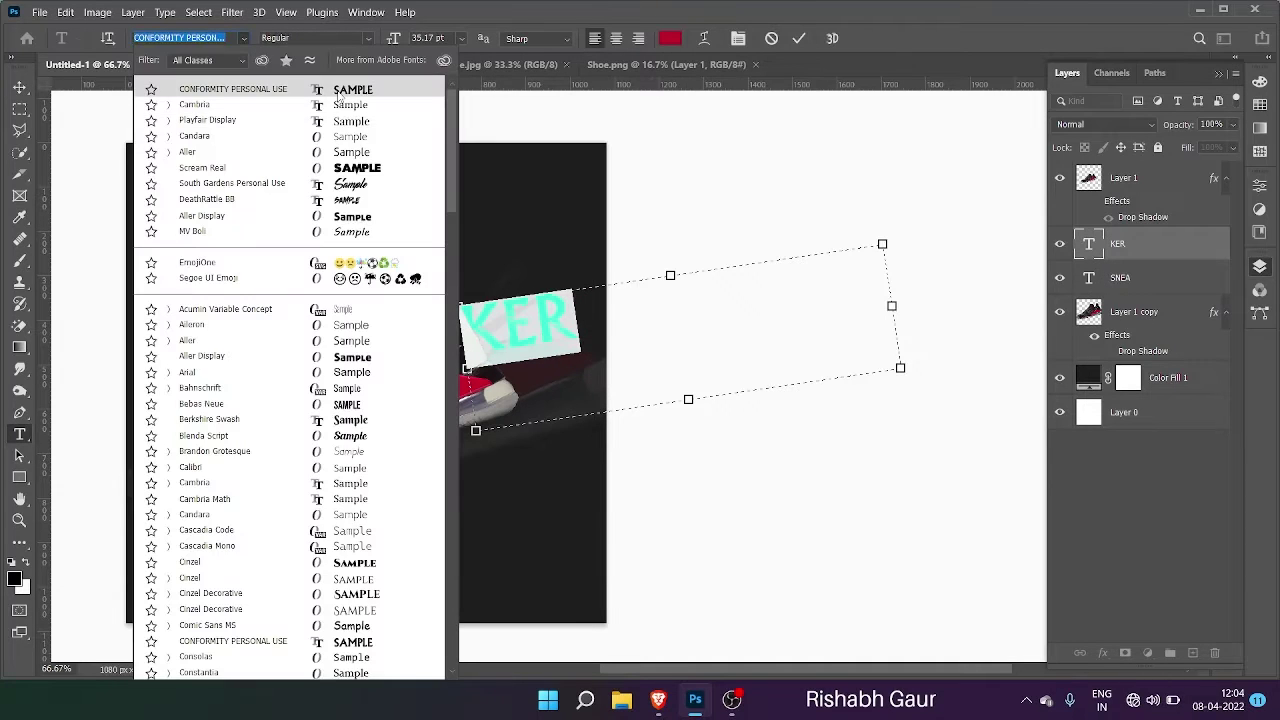
left_click(338, 91)
left_click(799, 38)
double_click(235, 365)
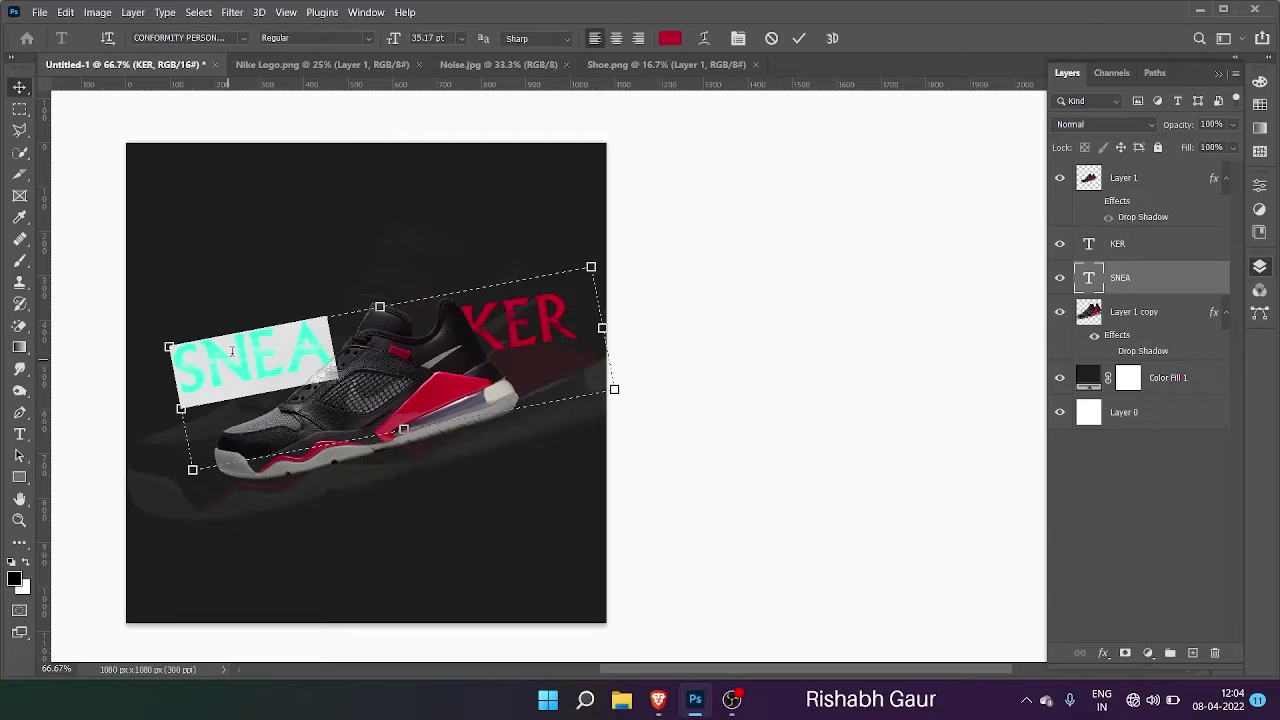
left_click(368, 40)
left_click(798, 38)
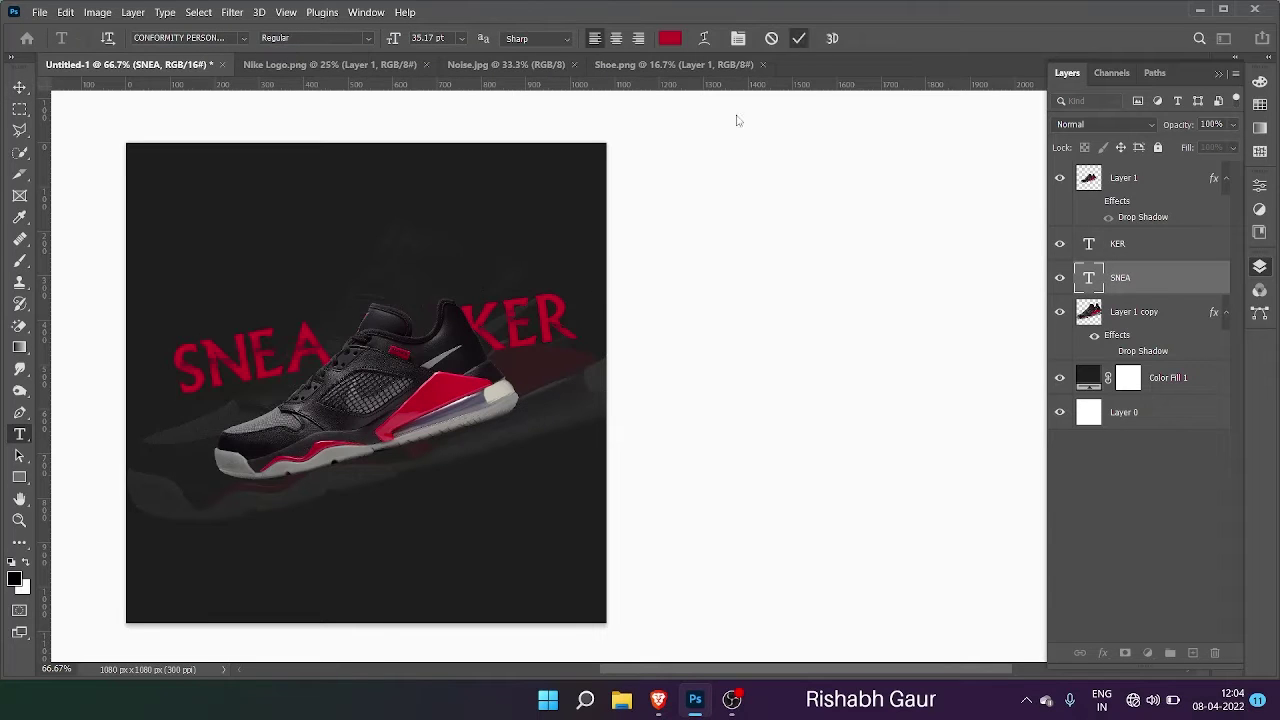
Step: Try placing the SNEA and KER texts side by side beneath the shoe
key("v")
left_click_drag(293, 349, 300, 503)
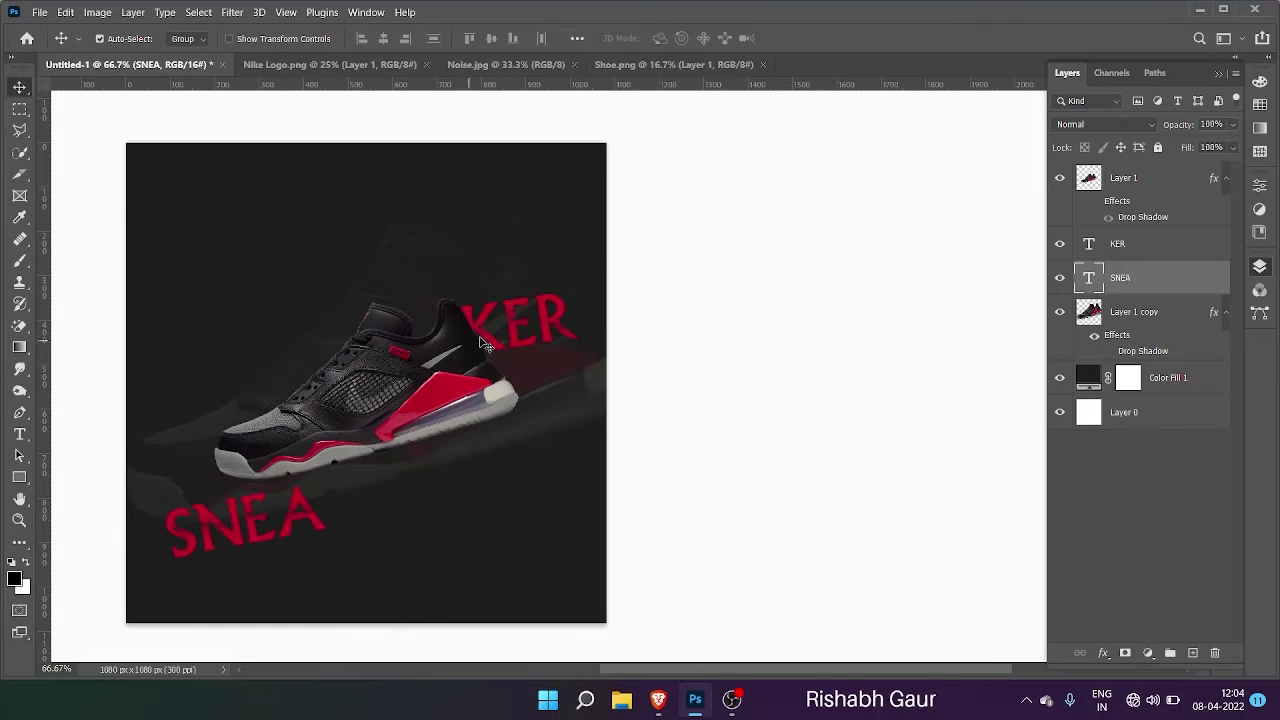
left_click_drag(485, 326, 355, 497)
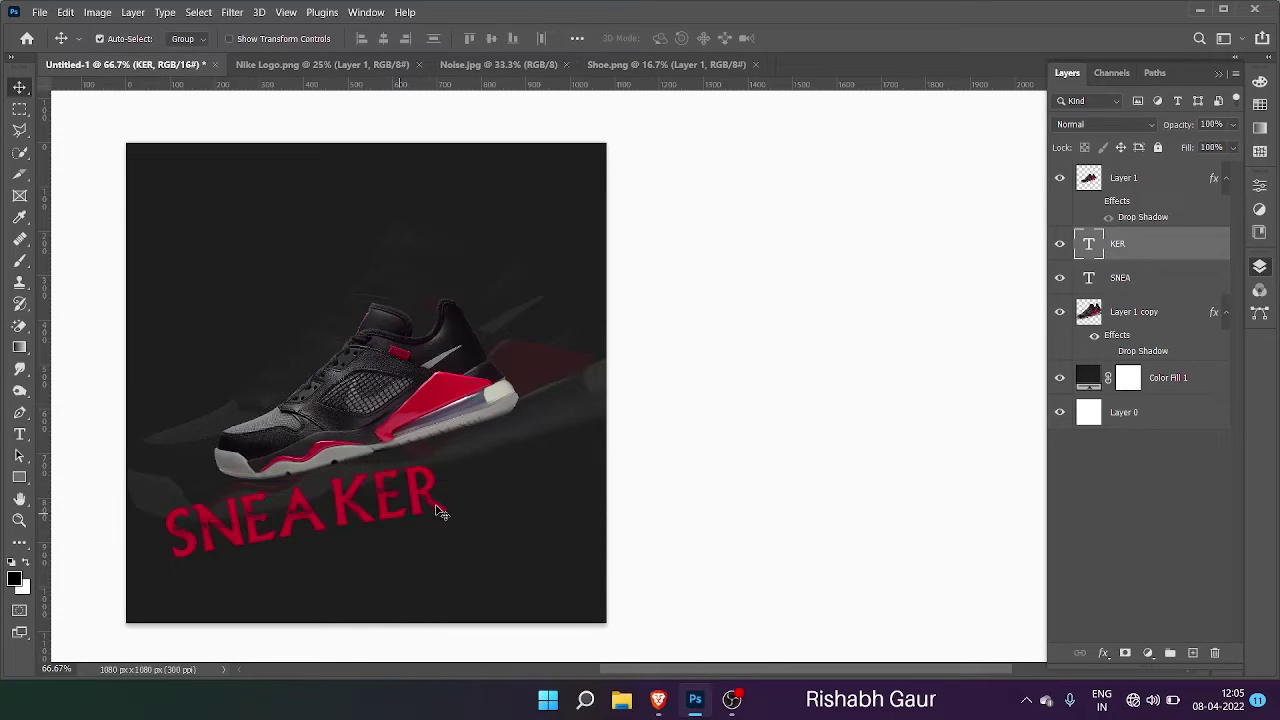
Step: Try arranging SNEA above the shoe's toe and KER behind its heel
left_click_drag(499, 476, 193, 409)
left_click_drag(428, 520, 564, 340)
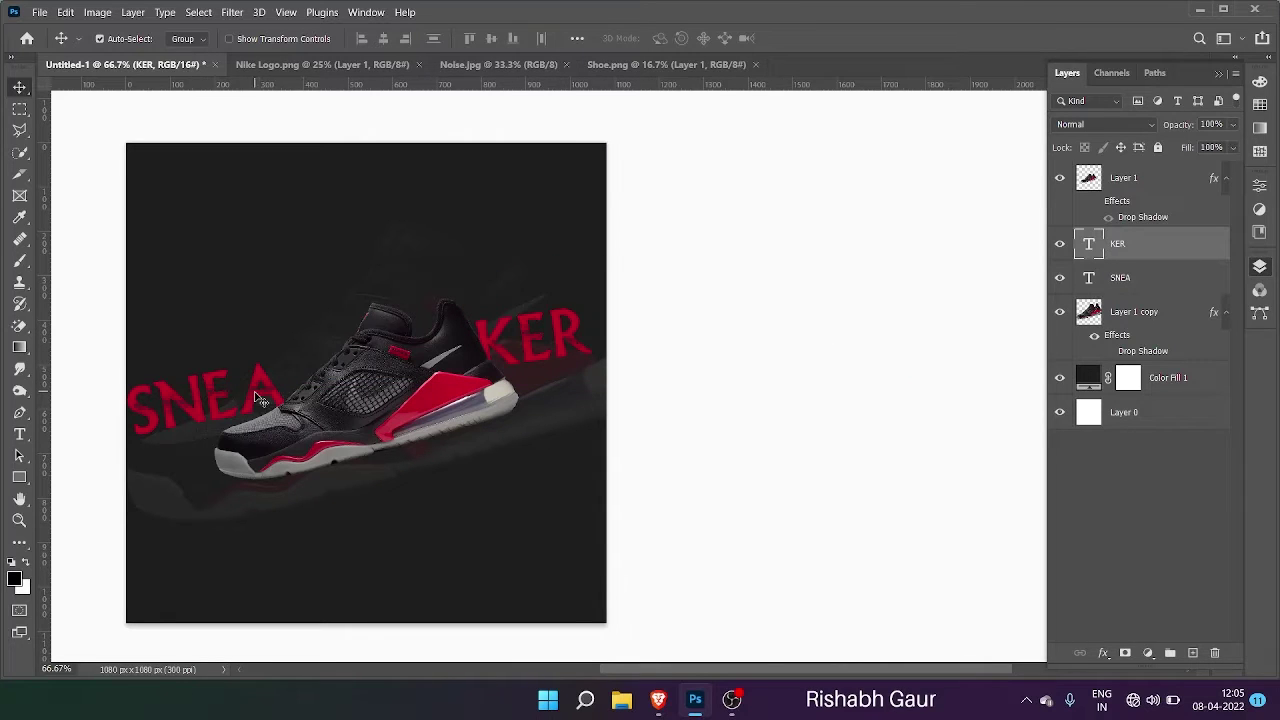
left_click_drag(262, 395, 301, 333)
double_click(192, 361)
left_click(801, 40)
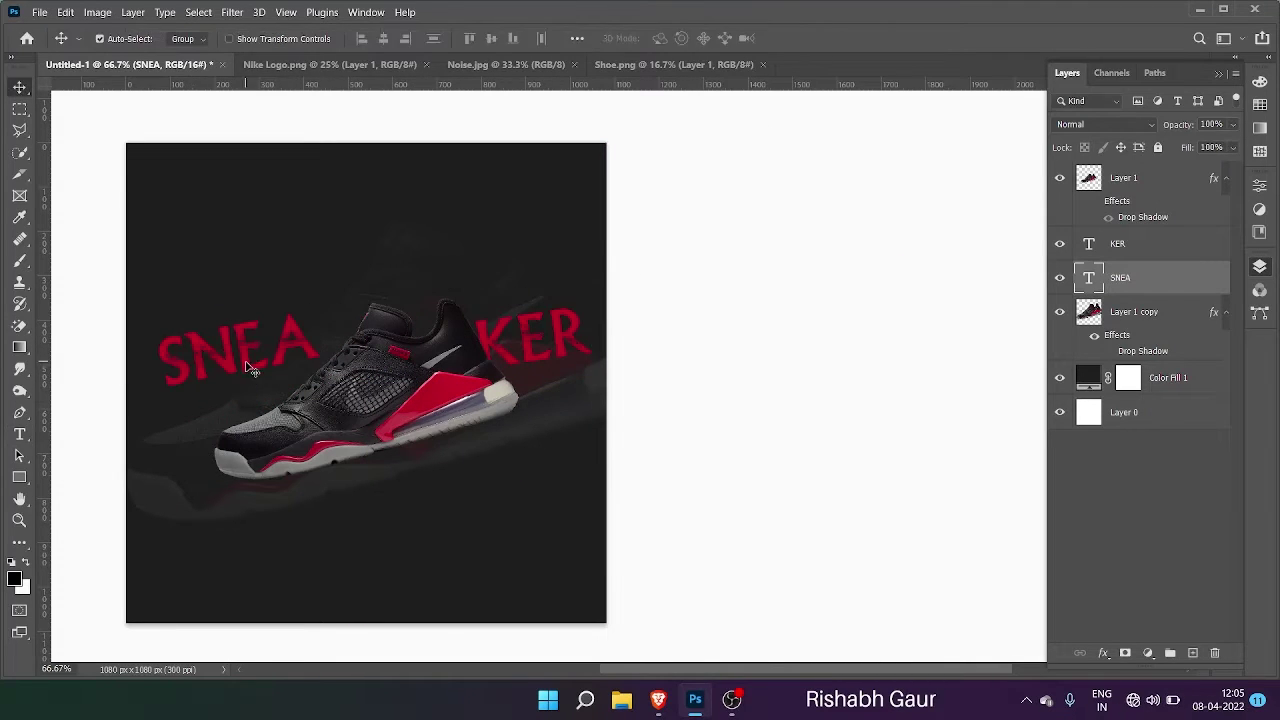
Step: Line up SNEA and KER just beneath the shoe's sole and rotate both together by -4.33°
left_click_drag(247, 370, 234, 532)
left_click_drag(530, 356, 474, 497)
left_click(1137, 281, "shift")
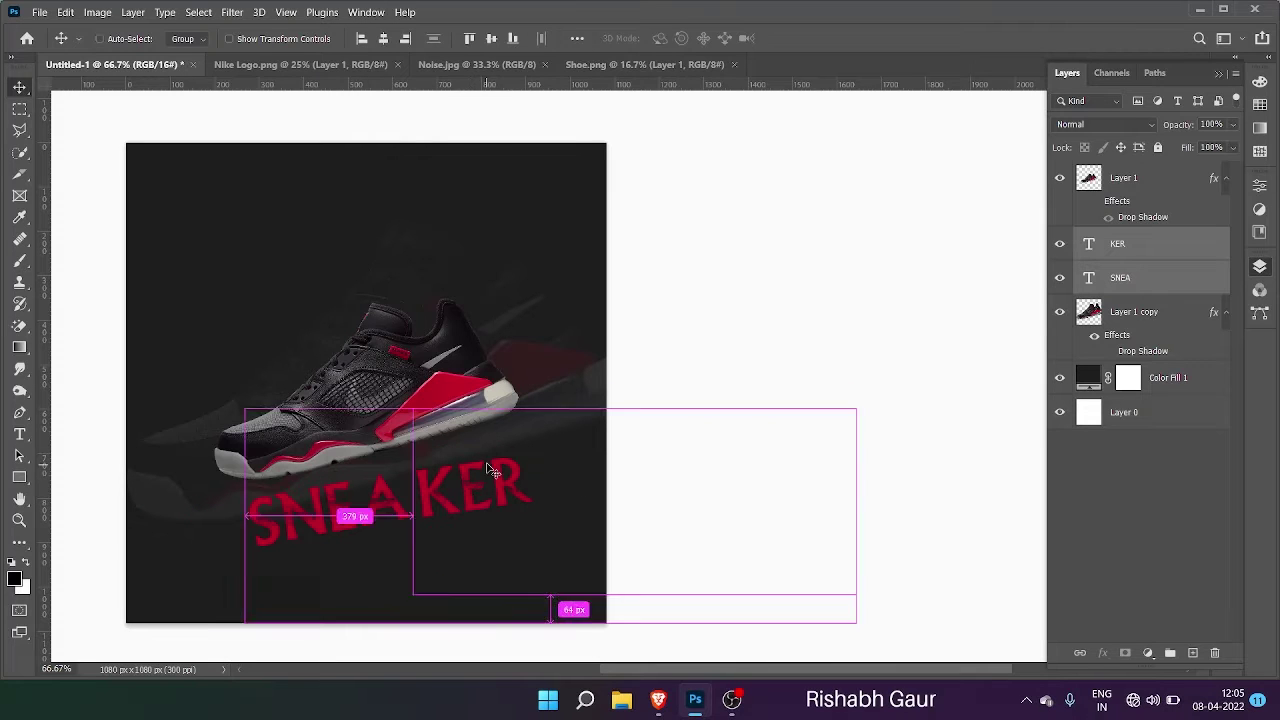
key("ctrl+t")
left_click_drag(550, 394, 541, 395)
left_click_drag(472, 512, 481, 482)
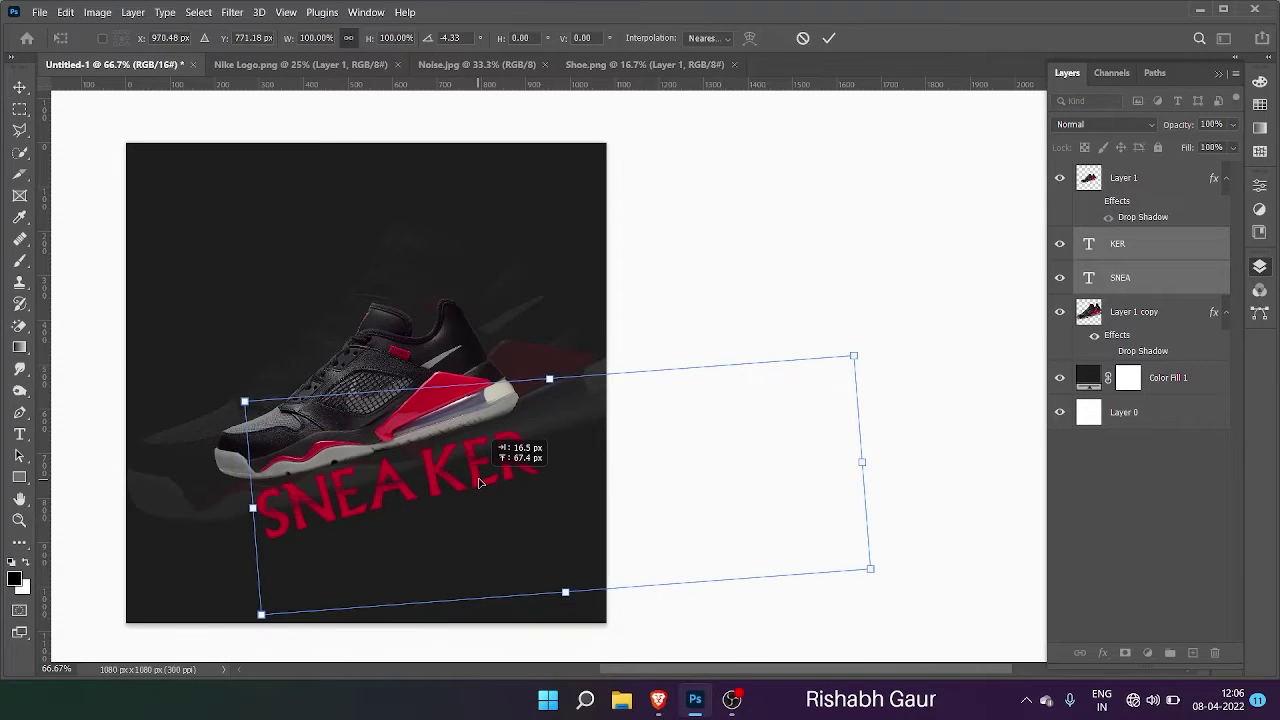
left_click(829, 40)
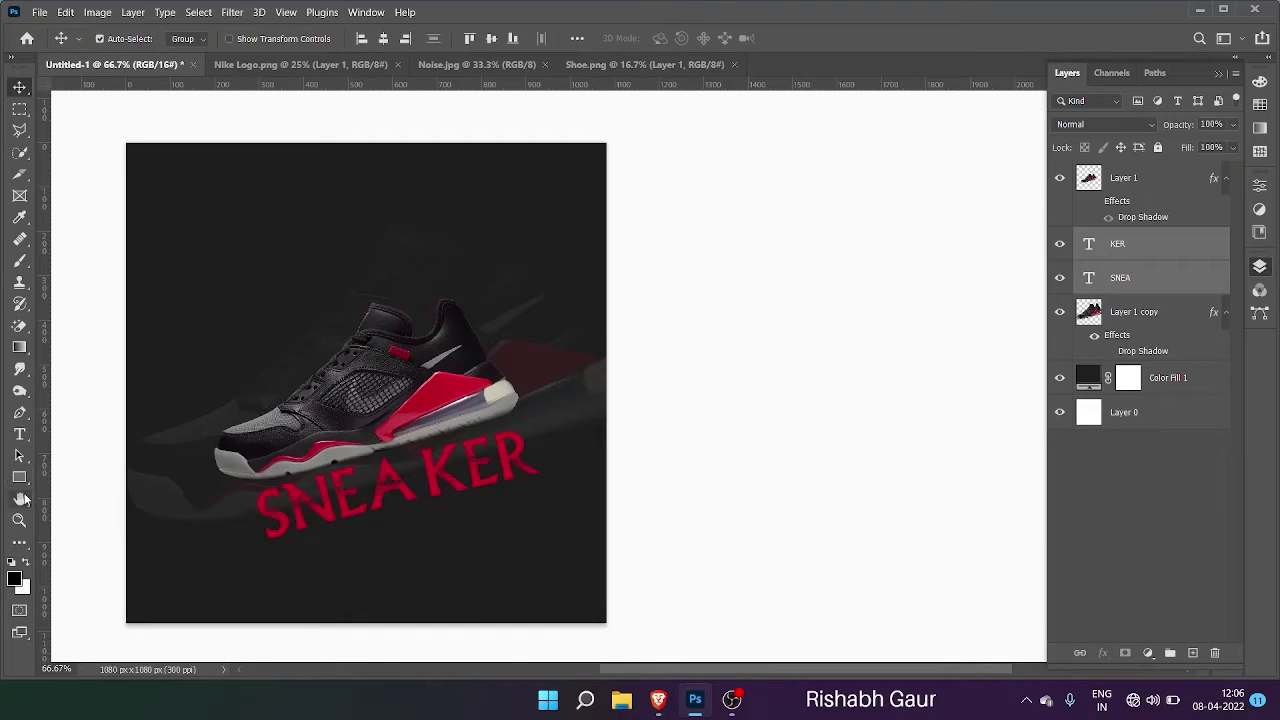
Step: Start a curved shape with the Curvature Pen near the canvas's upper-left edge and set its fill to none
right_click(22, 414)
left_click(57, 444)
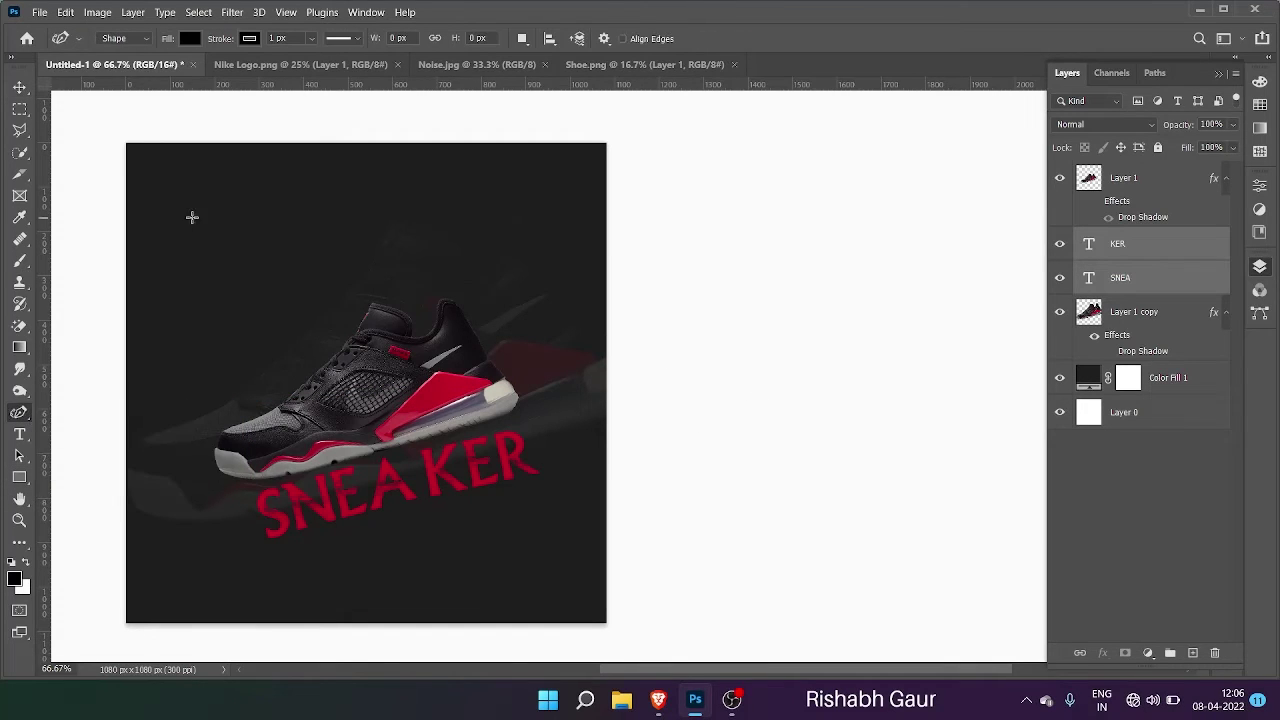
left_click(130, 236)
left_click(232, 219)
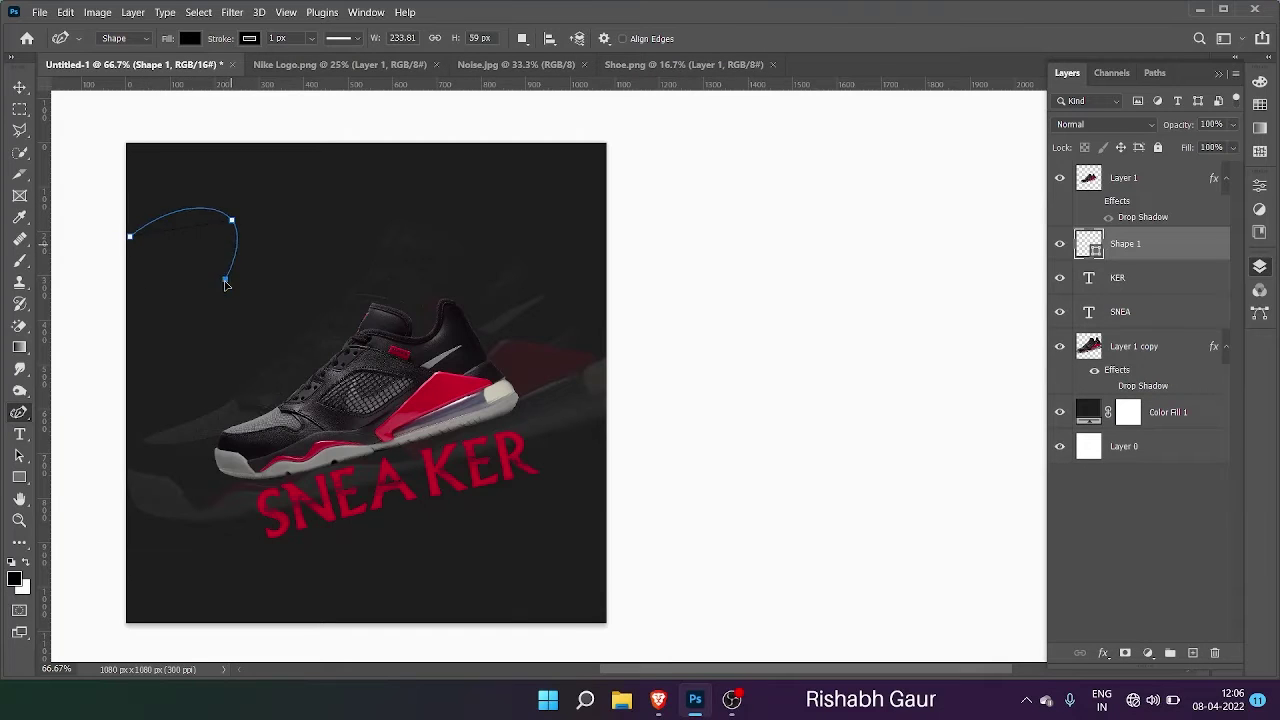
left_click(207, 336)
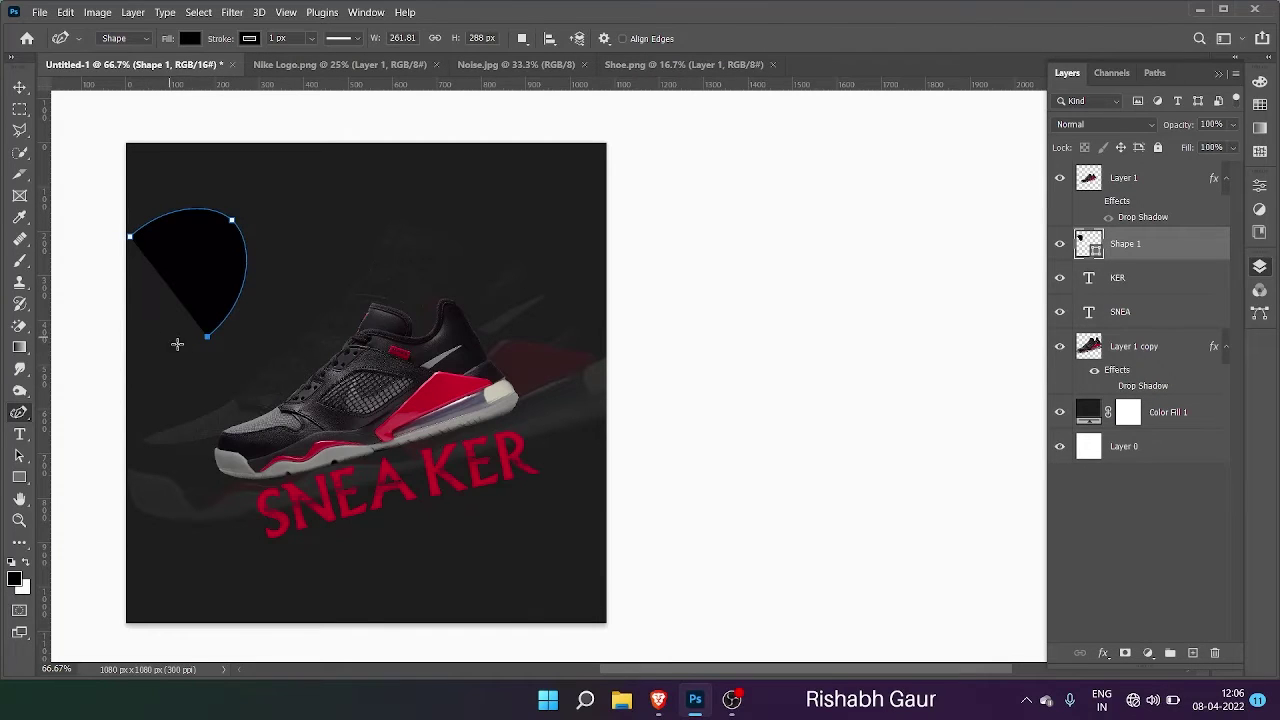
left_click(188, 38)
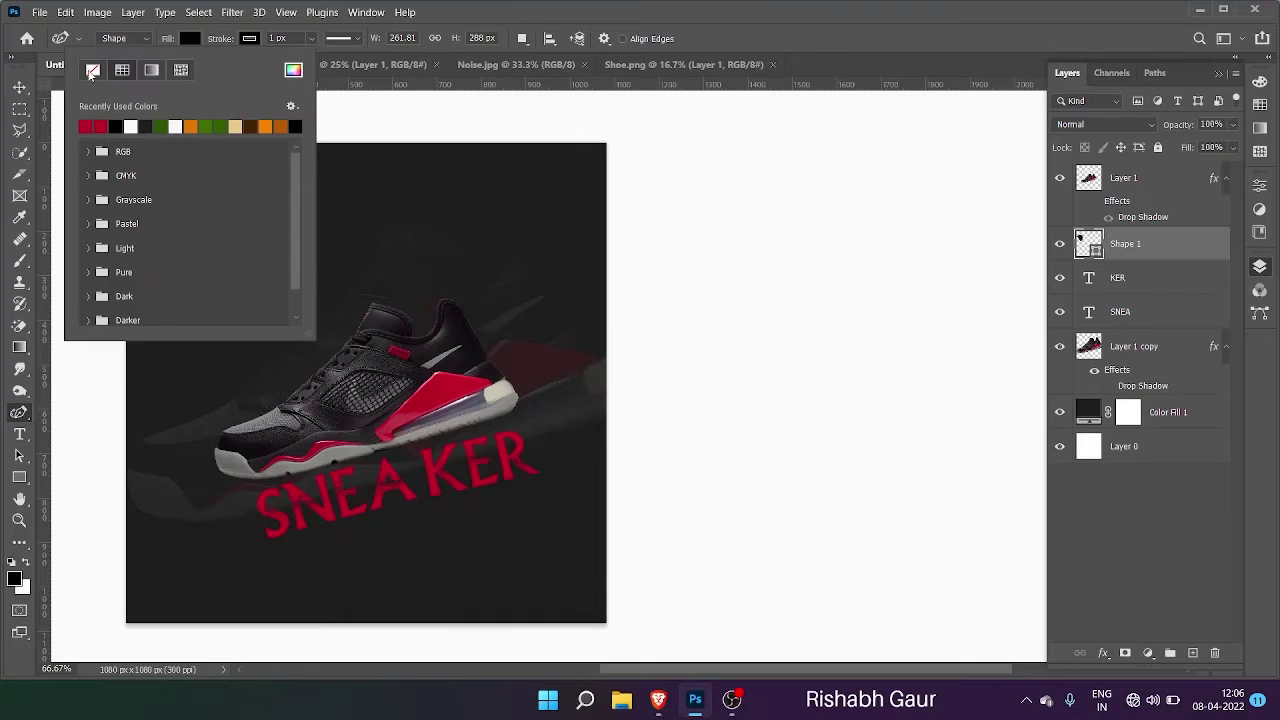
left_click(88, 70)
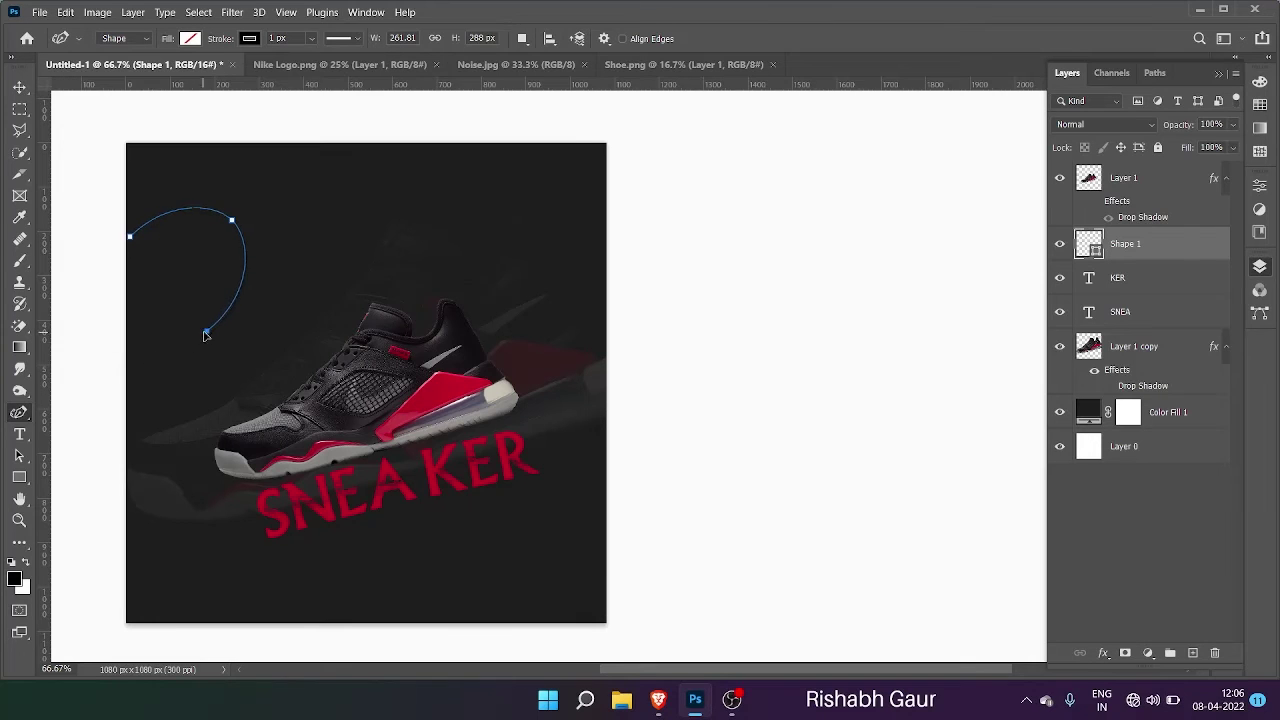
Step: Try extending the curve across the shoe, around the canvas's lower-left corner and up through the SNEAKER text, ending near the bottom edge
left_click(183, 348)
left_click(259, 375)
left_click(385, 375)
left_click(394, 419)
left_click(323, 467)
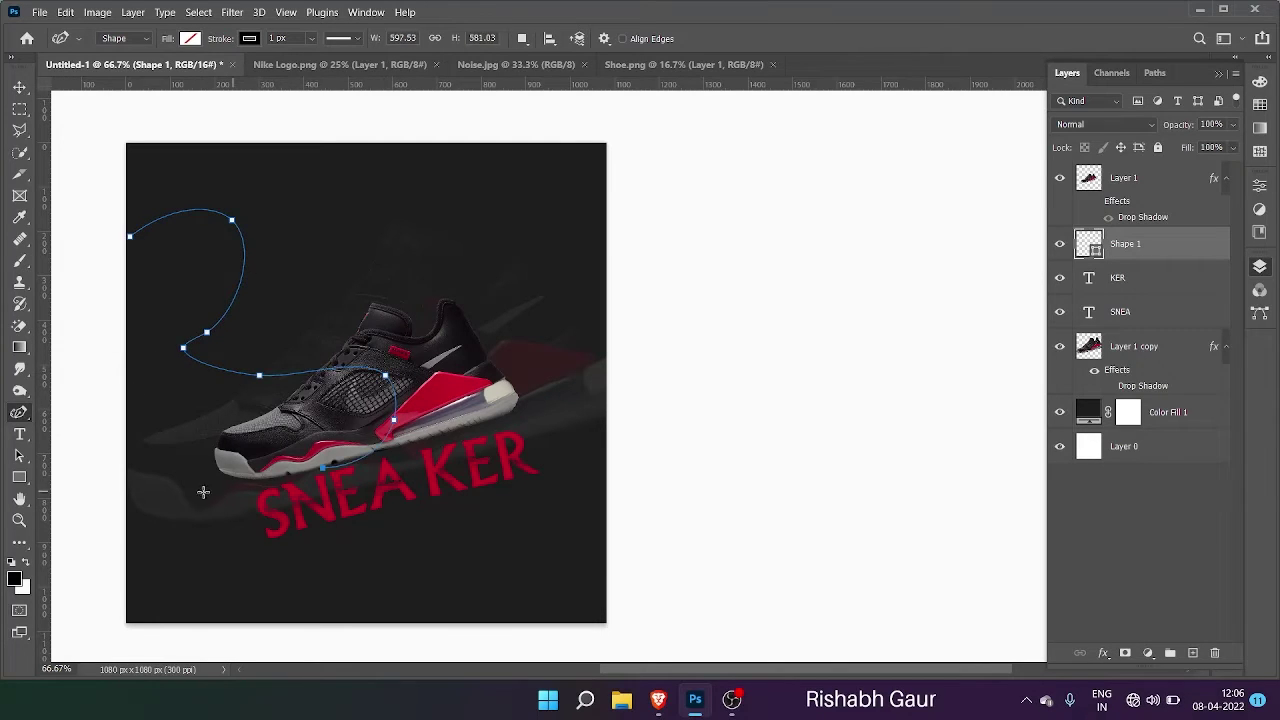
left_click(180, 493)
left_click(138, 536)
left_click(163, 595)
left_click(269, 609)
left_click(313, 562)
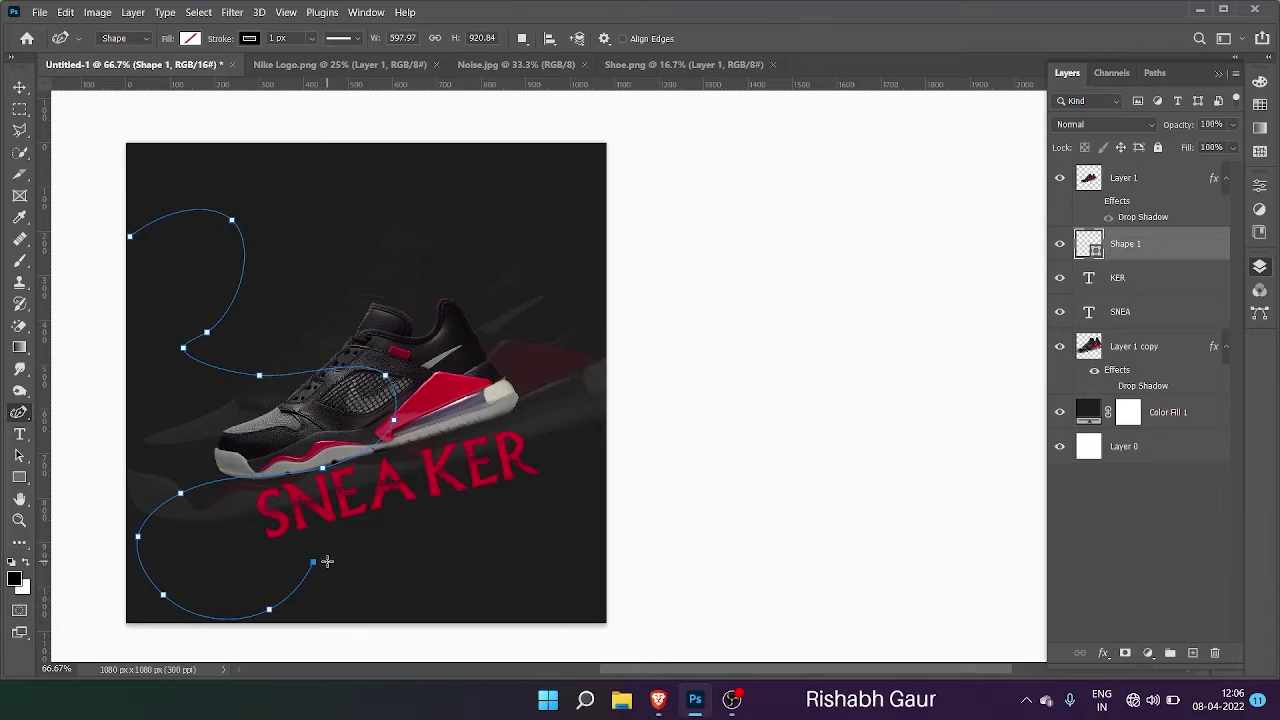
left_click(342, 545)
left_click(379, 505)
left_click(440, 479)
left_click(450, 517)
left_click(429, 561)
left_click(428, 591)
left_click(427, 613)
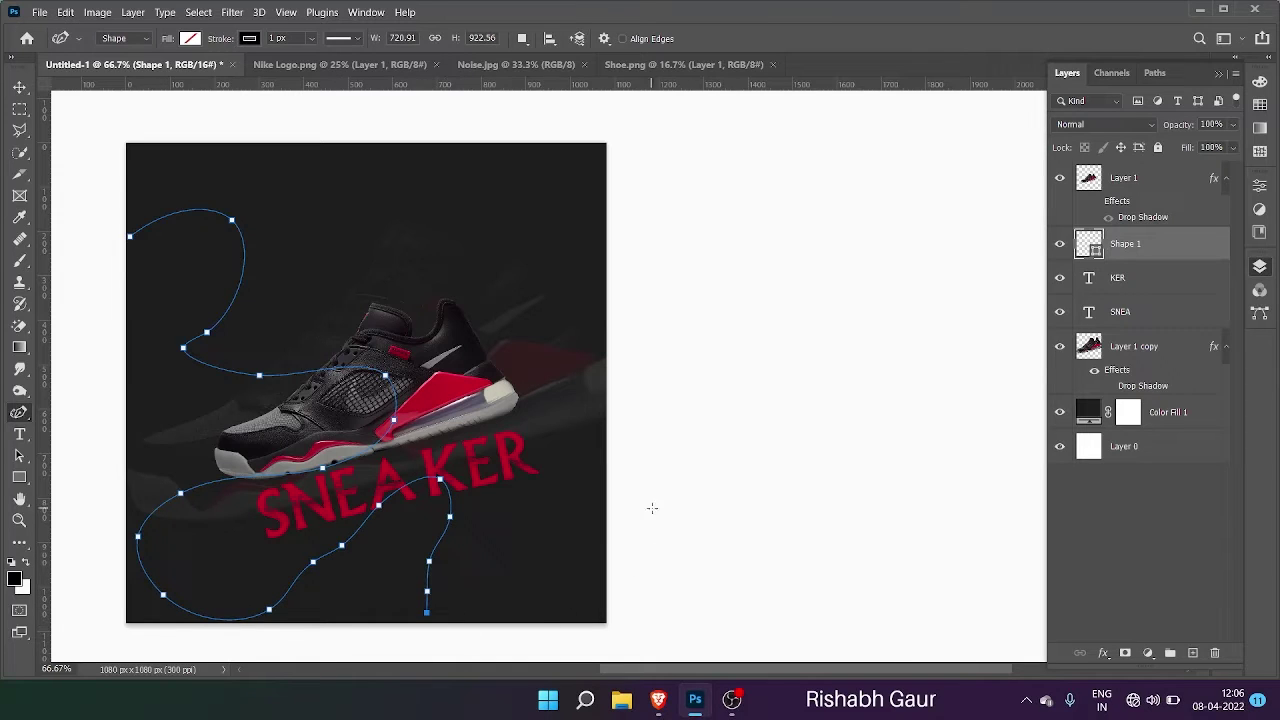
left_click(682, 496)
Step: Undo the curve's anchor points back to its first two near the canvas's upper-left edge
key("ctrl+z")
key("ctrl+z")
key("ctrl+z")
key("ctrl+z")
key("ctrl+z")
key("ctrl+z")
key("ctrl+z")
key("ctrl+z")
key("ctrl+z")
key("ctrl+z")
key("ctrl+z")
key("ctrl+z")
key("ctrl+z")
key("ctrl+z")
key("ctrl+z")
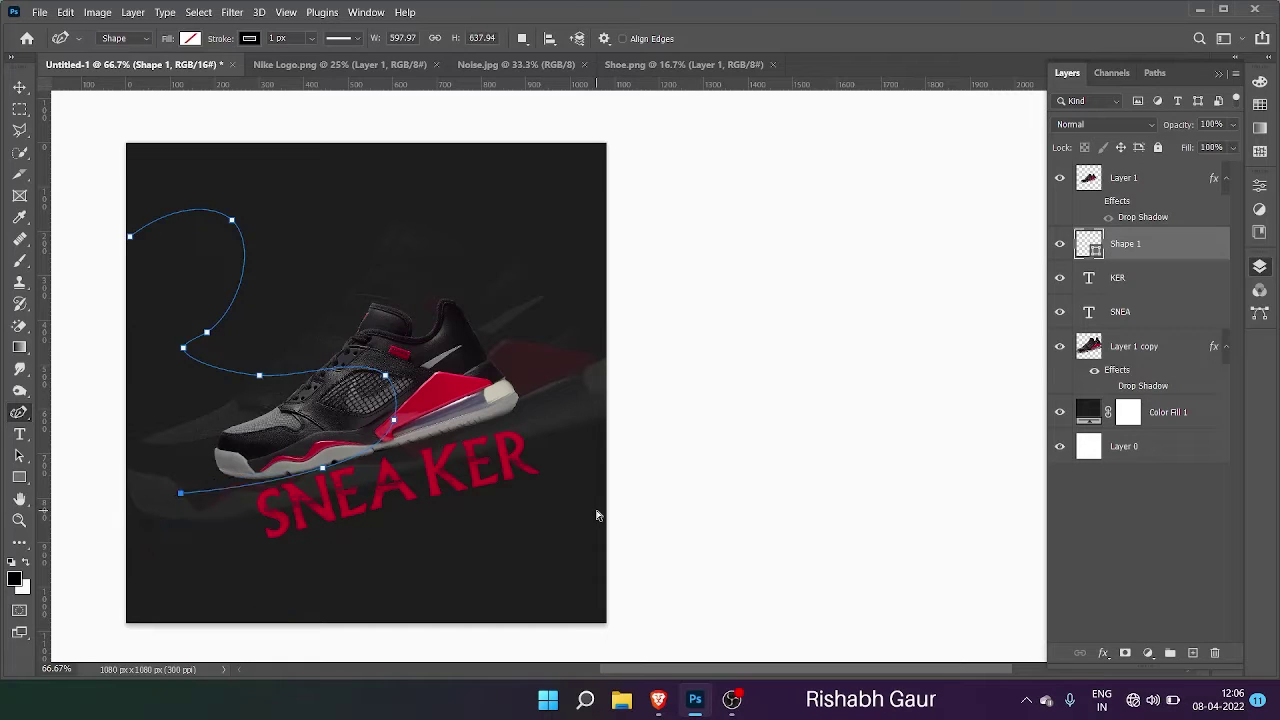
key("ctrl+z")
key("ctrl+z")
key("ctrl+z")
key("ctrl+z")
key("ctrl+z")
key("ctrl+z")
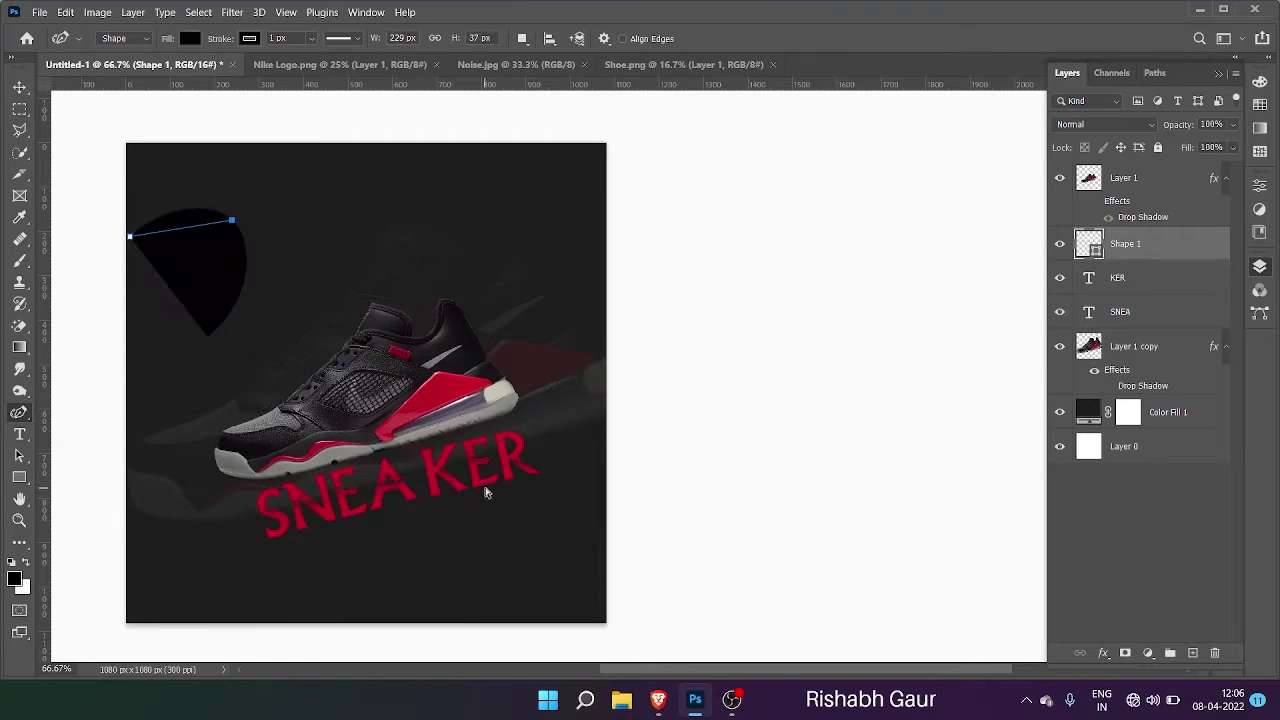
Step: Undo the rest of the curve shape and set the Curvature Pen's fill to none
left_click(191, 42)
left_click(92, 69)
key("Return")
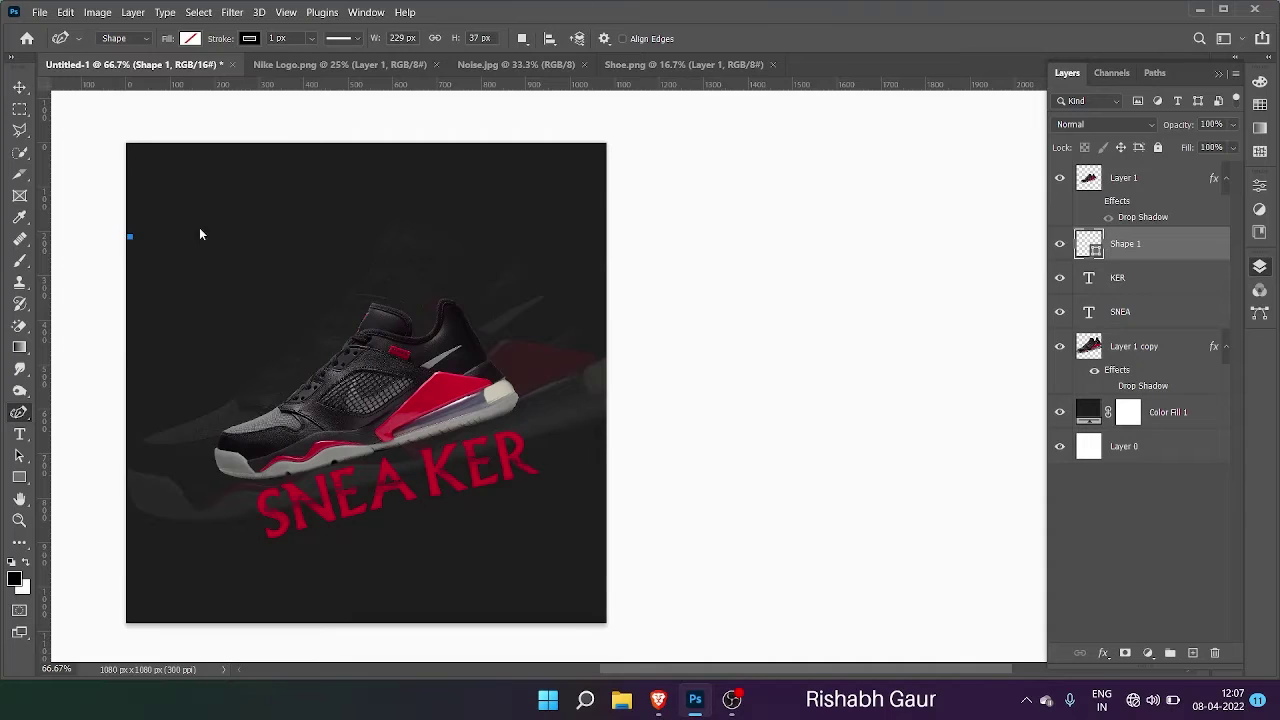
key("ctrl+z")
key("ctrl+z")
left_click(186, 42)
left_click(92, 69)
left_click(500, 6)
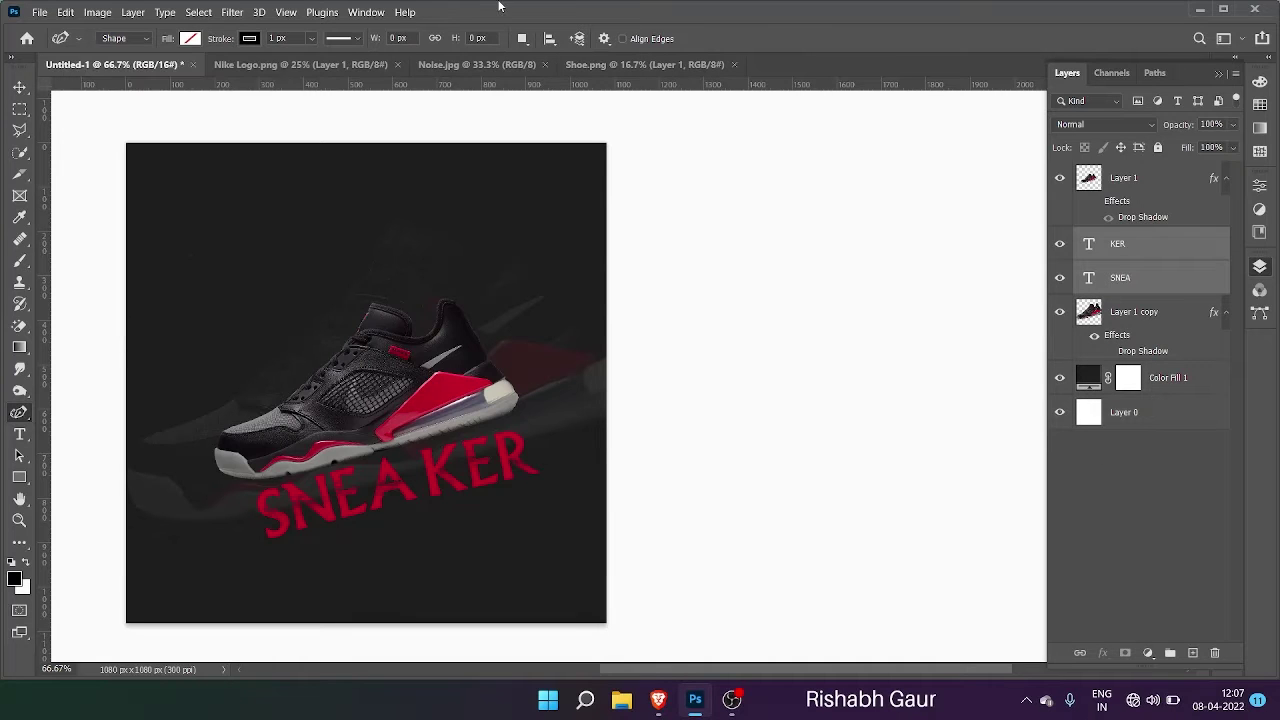
Step: Draw a new curve from the canvas's upper-left edge past the shoe's toe, up toward its heel collar and down to the bottom edge
left_click(273, 184)
left_click(271, 229)
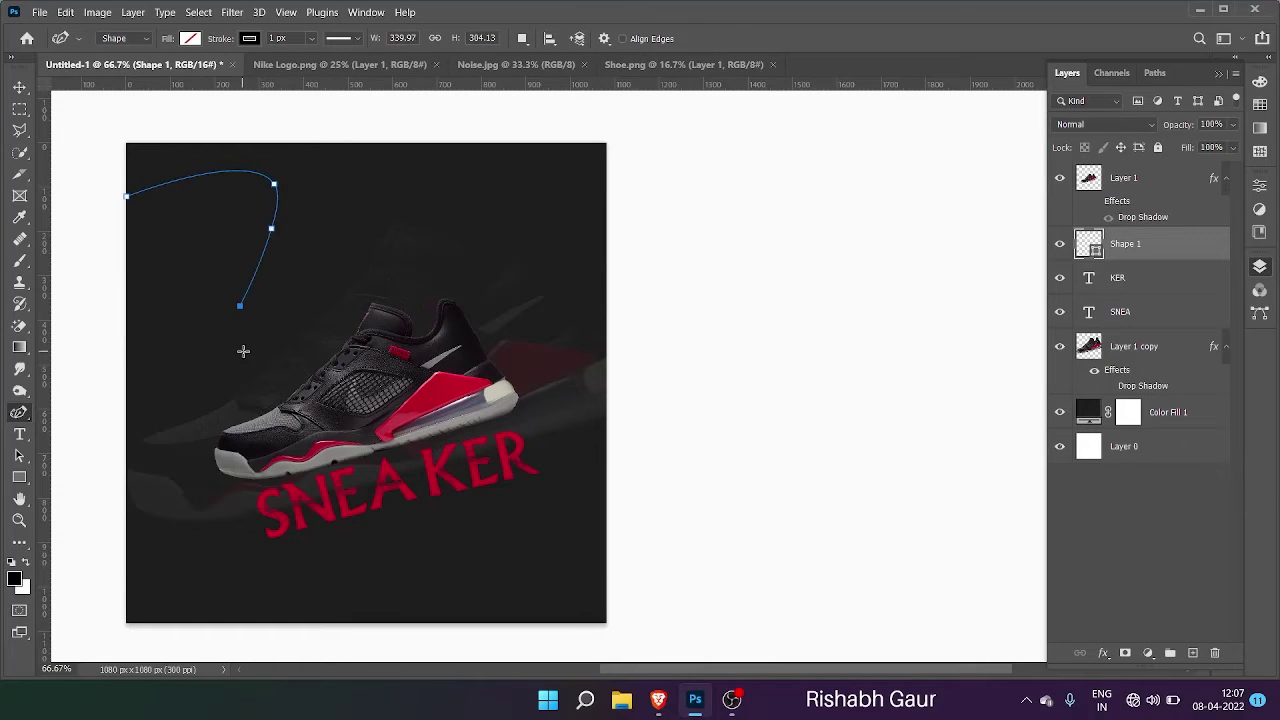
left_click(233, 322)
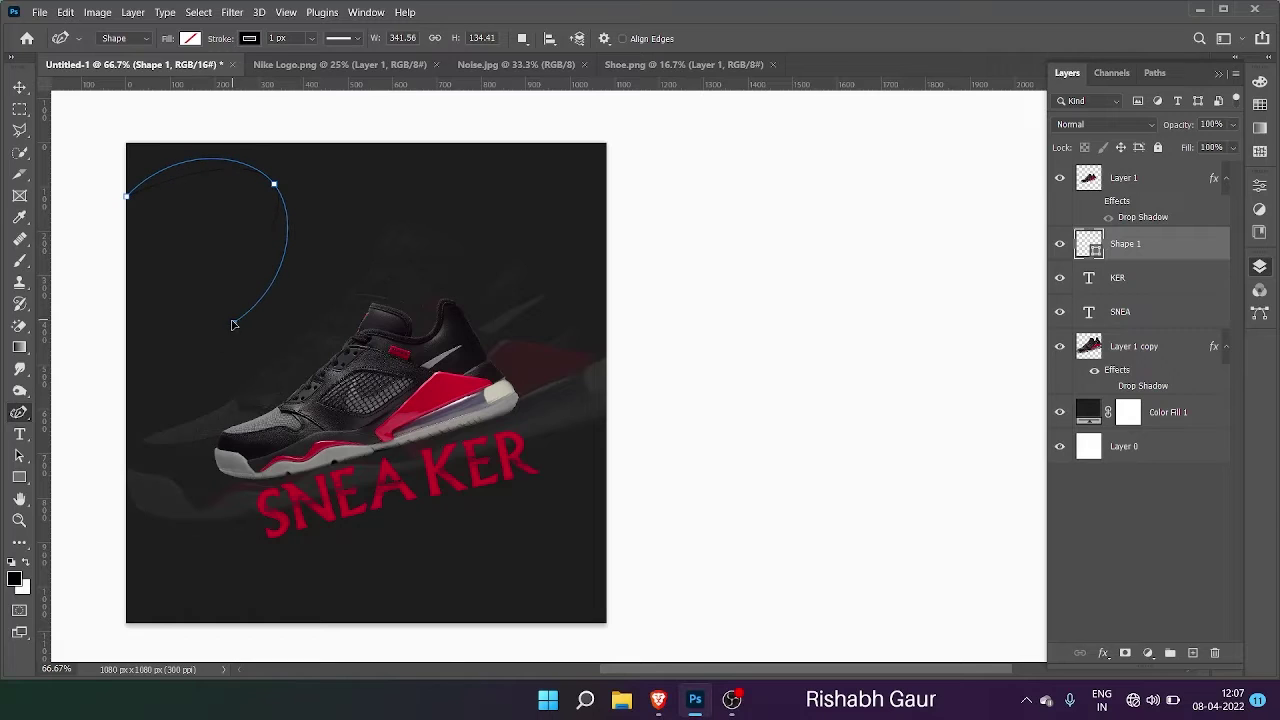
left_click(246, 464)
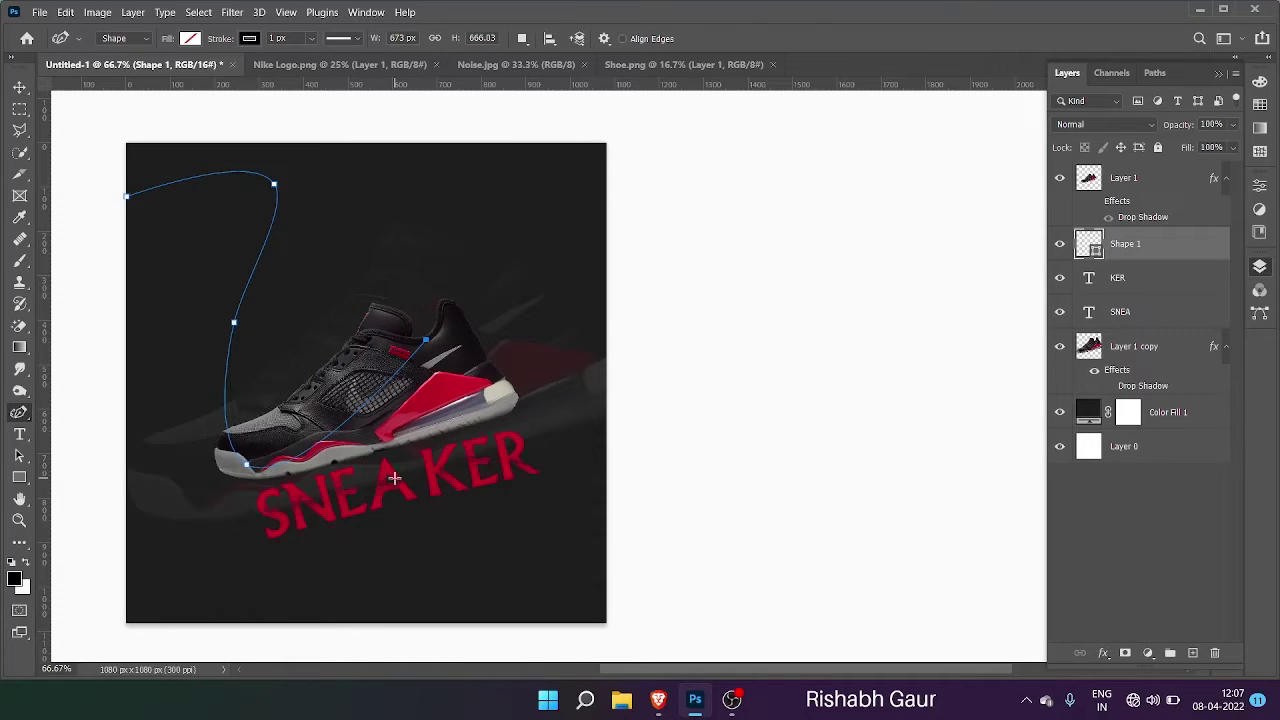
left_click(394, 478)
left_click(382, 575)
left_click(396, 621)
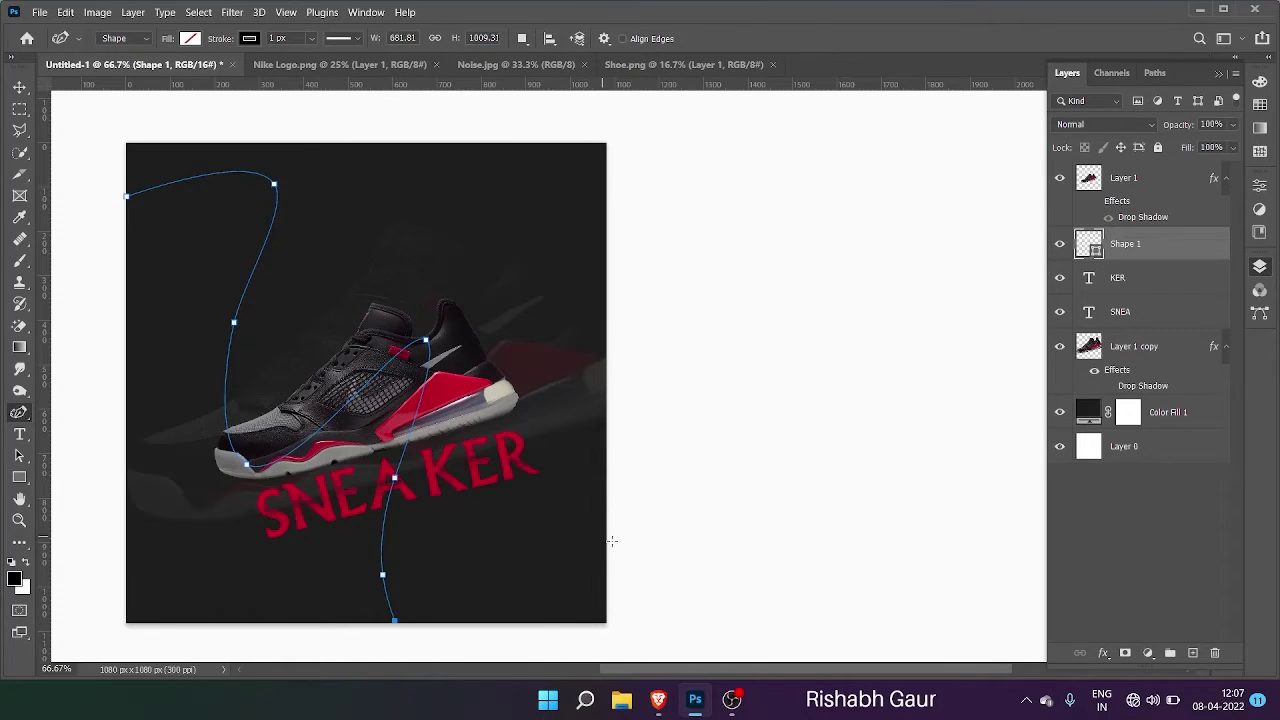
Step: Continue the curve beyond the lower-right corner, back up the right side and across the top, closing it at its starting point
left_click(686, 638)
left_click(549, 484)
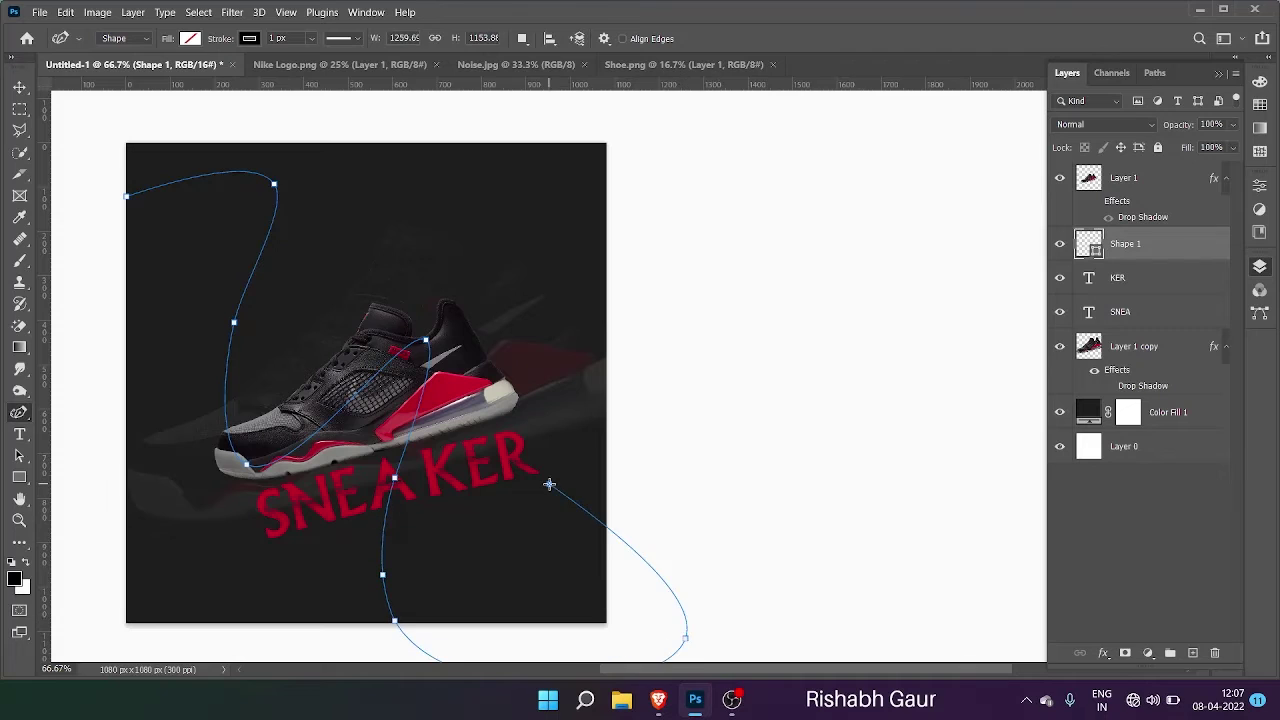
left_click(591, 333)
left_click(681, 219)
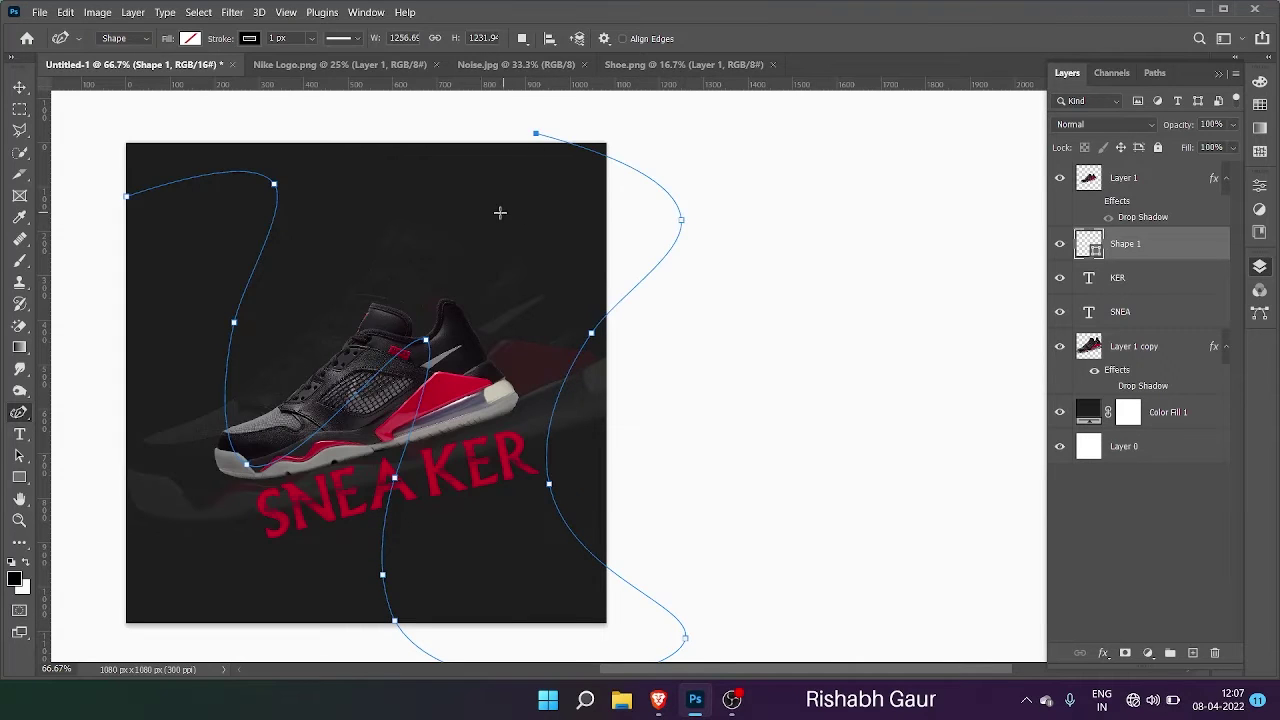
left_click(463, 229)
left_click(303, 116)
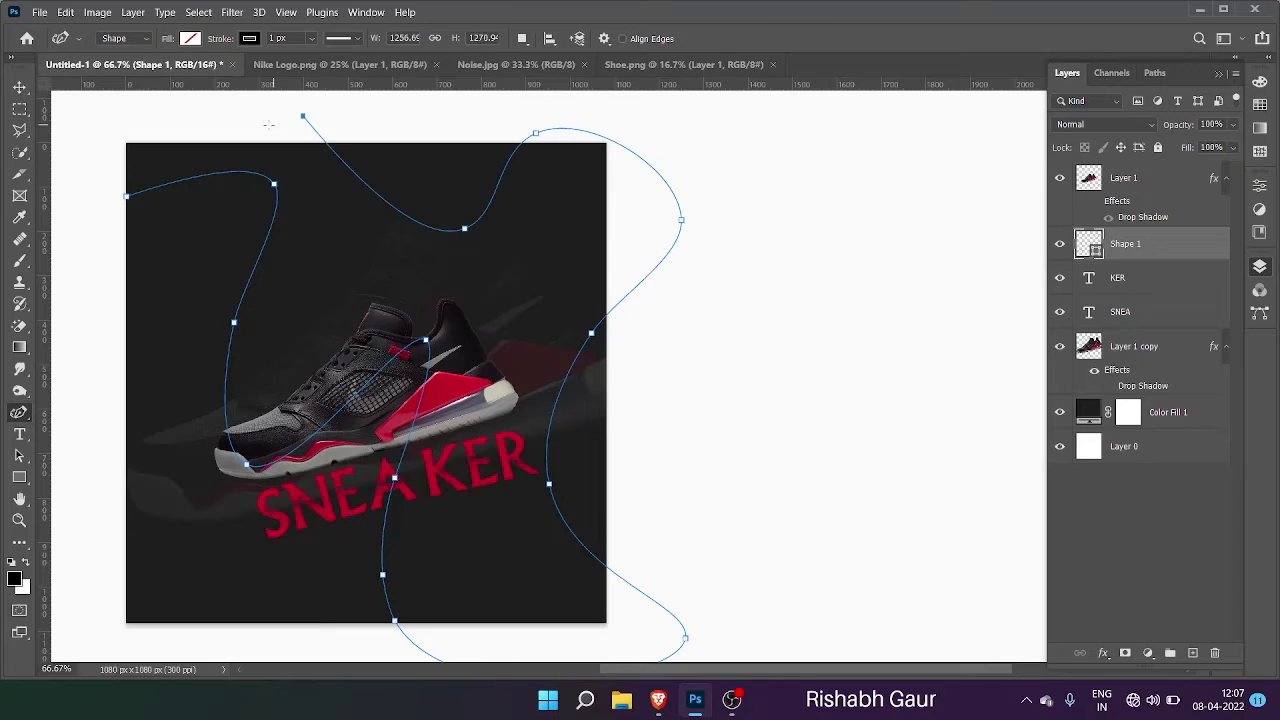
left_click(178, 113)
left_click(105, 126)
left_click(96, 185)
left_click(123, 196)
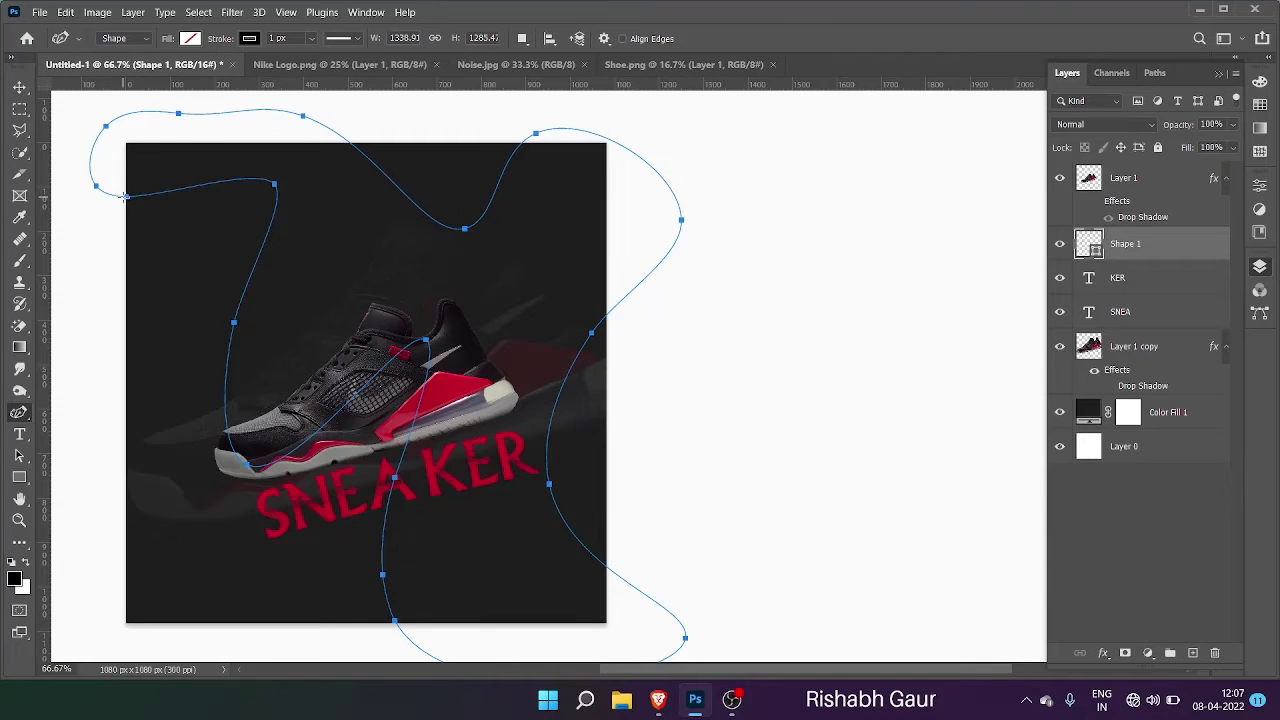
Step: Start a second shape with one point on the shoe's heel and set its stroke color to red be0126
left_click(194, 40)
left_click(249, 39)
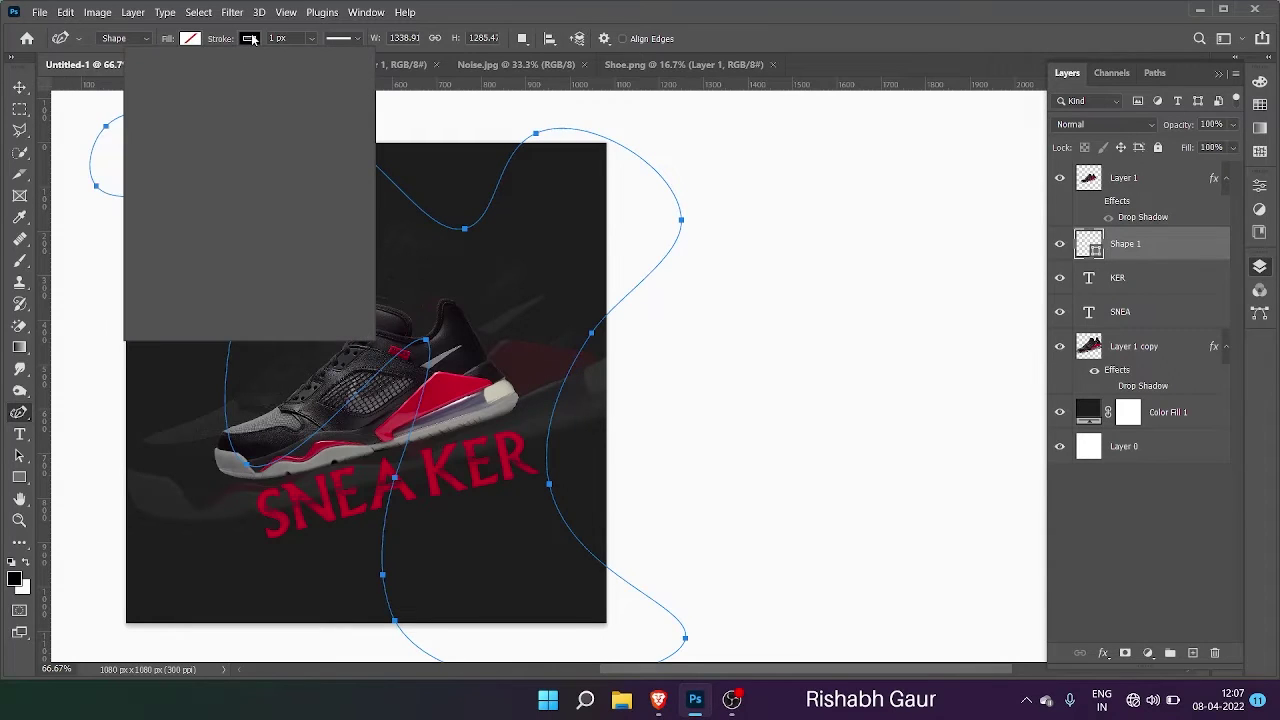
left_click(455, 389)
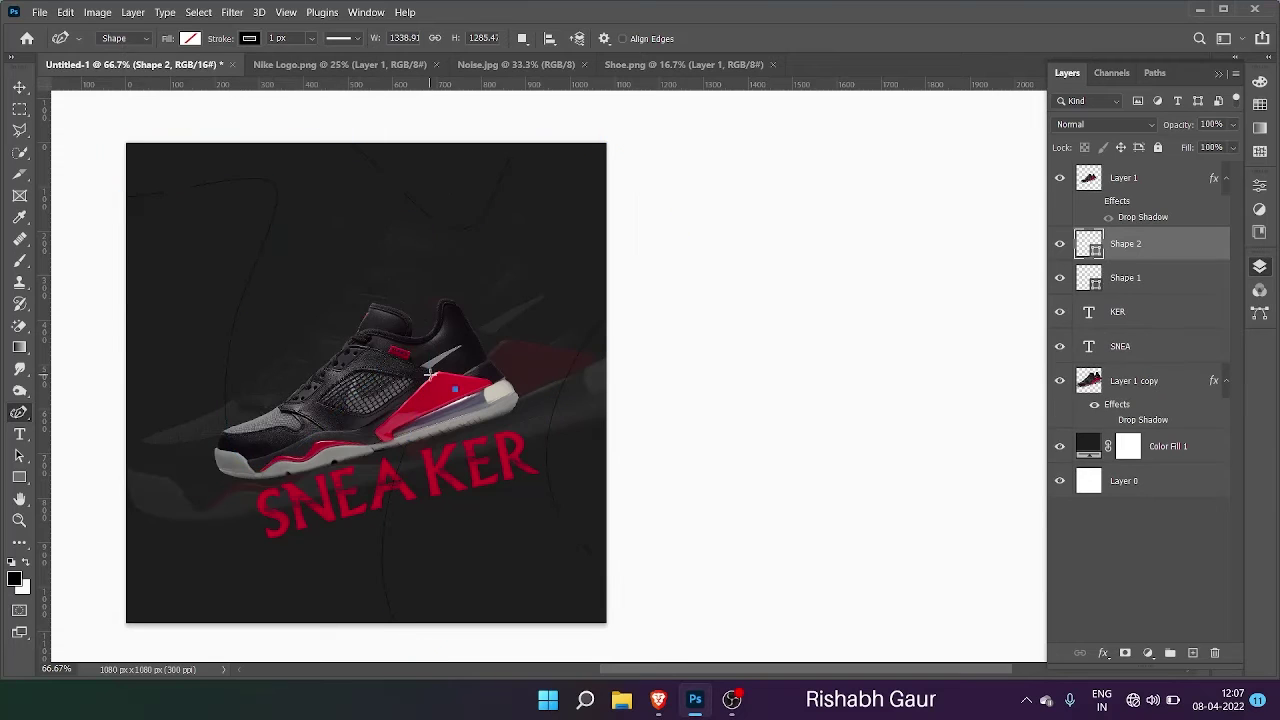
left_click(248, 39)
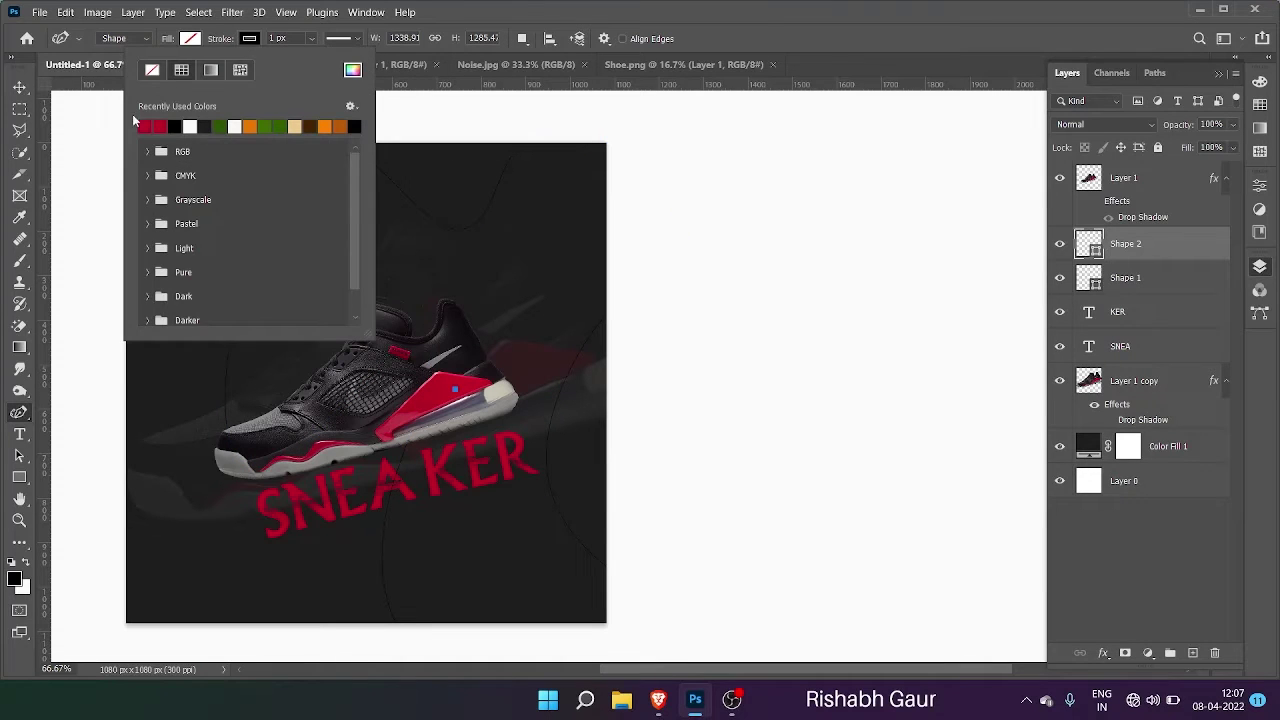
left_click(146, 125)
left_click(352, 70)
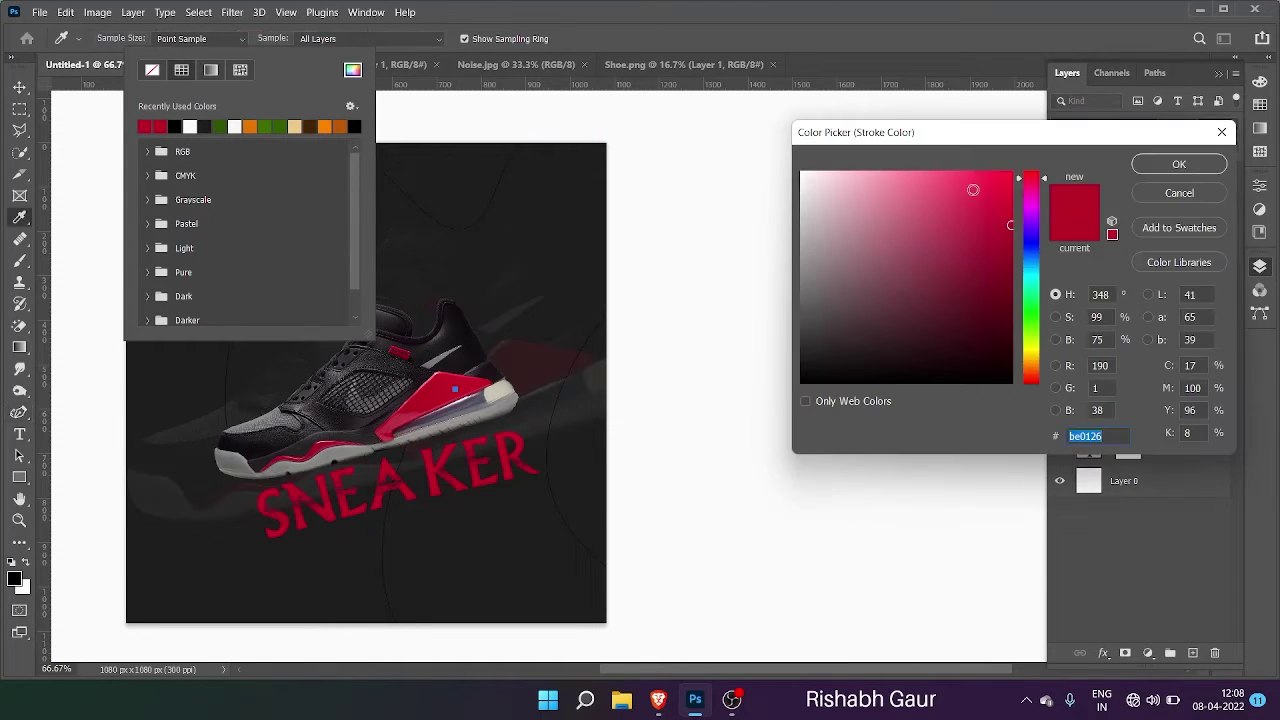
left_click(1179, 164)
left_click(478, 7)
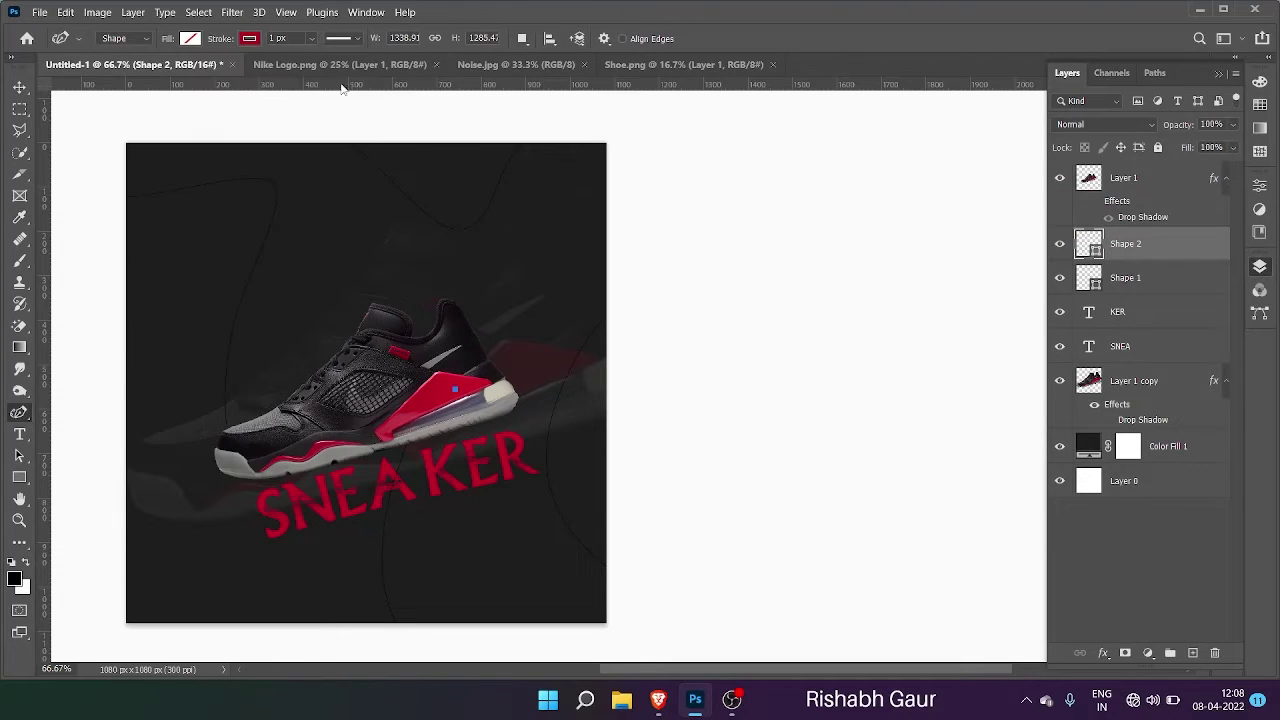
Step: Set the Shape 2 layer's solid color to red b20022
left_click(190, 38)
left_click(85, 127)
left_click(472, 10)
left_click(20, 88)
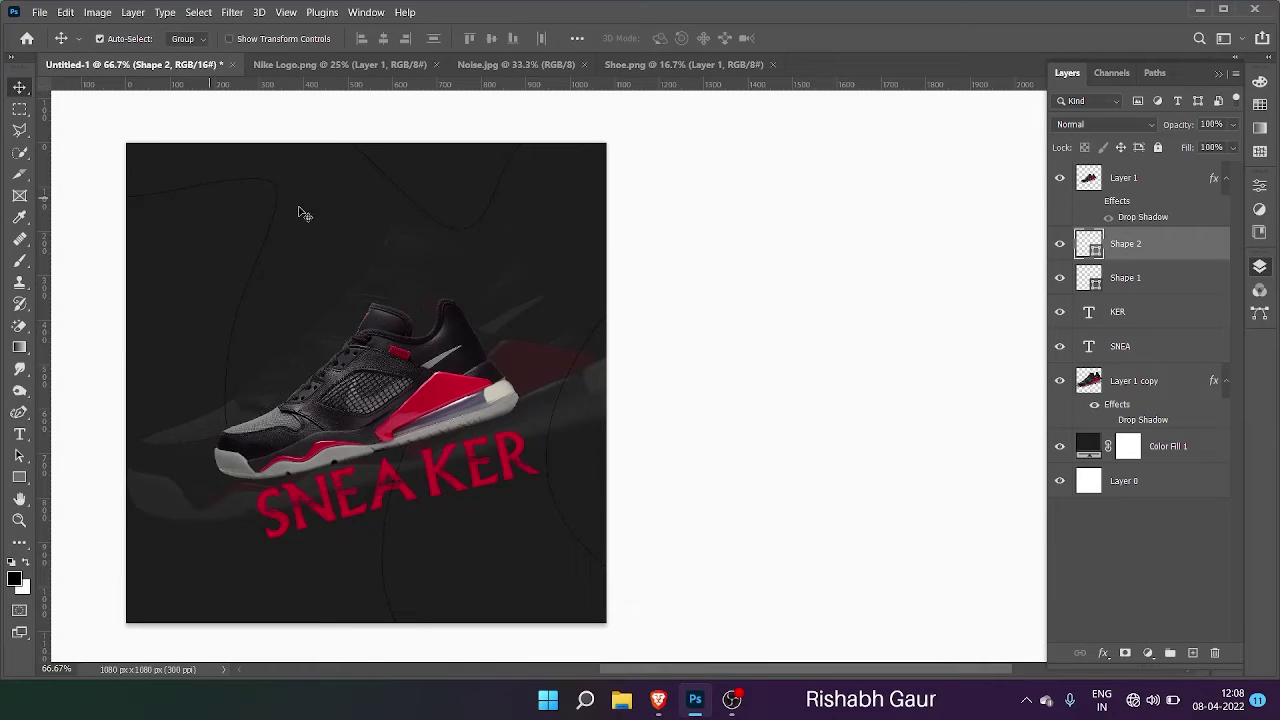
left_click(208, 200)
double_click(1089, 244)
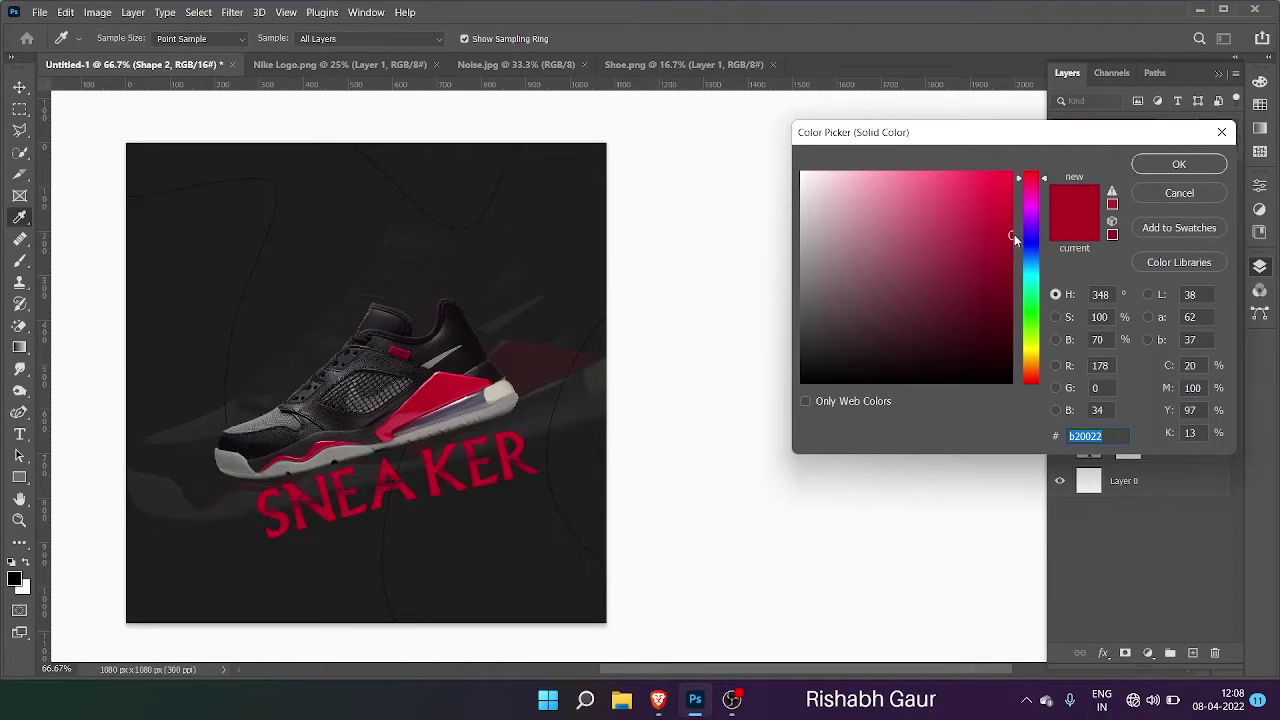
left_click(1179, 164)
left_click(279, 224)
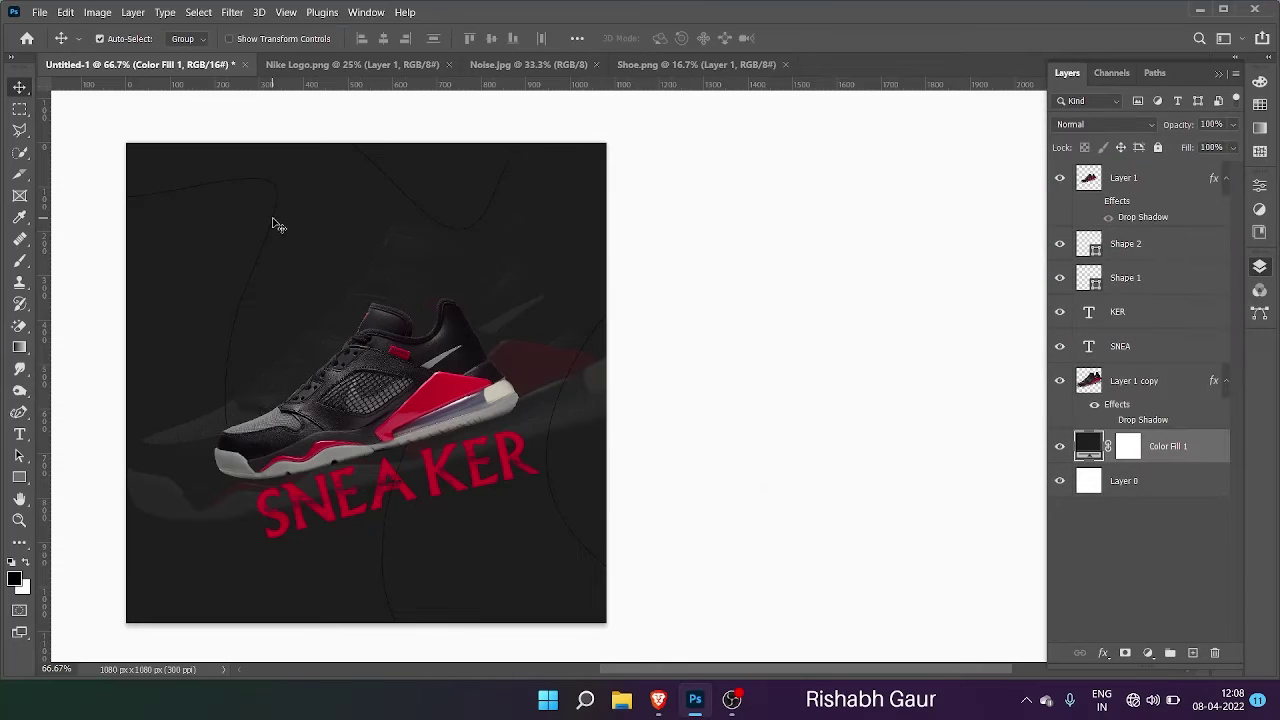
double_click(1129, 448)
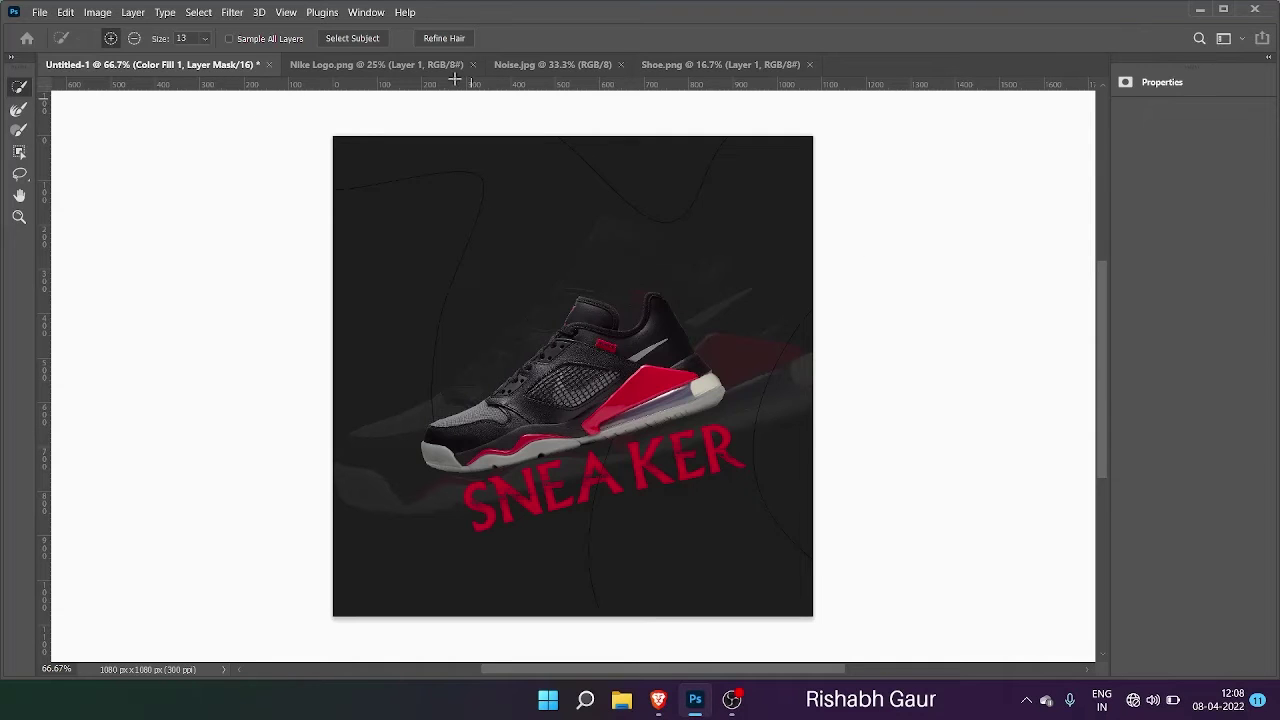
scroll(1048, 565, "down", 1)
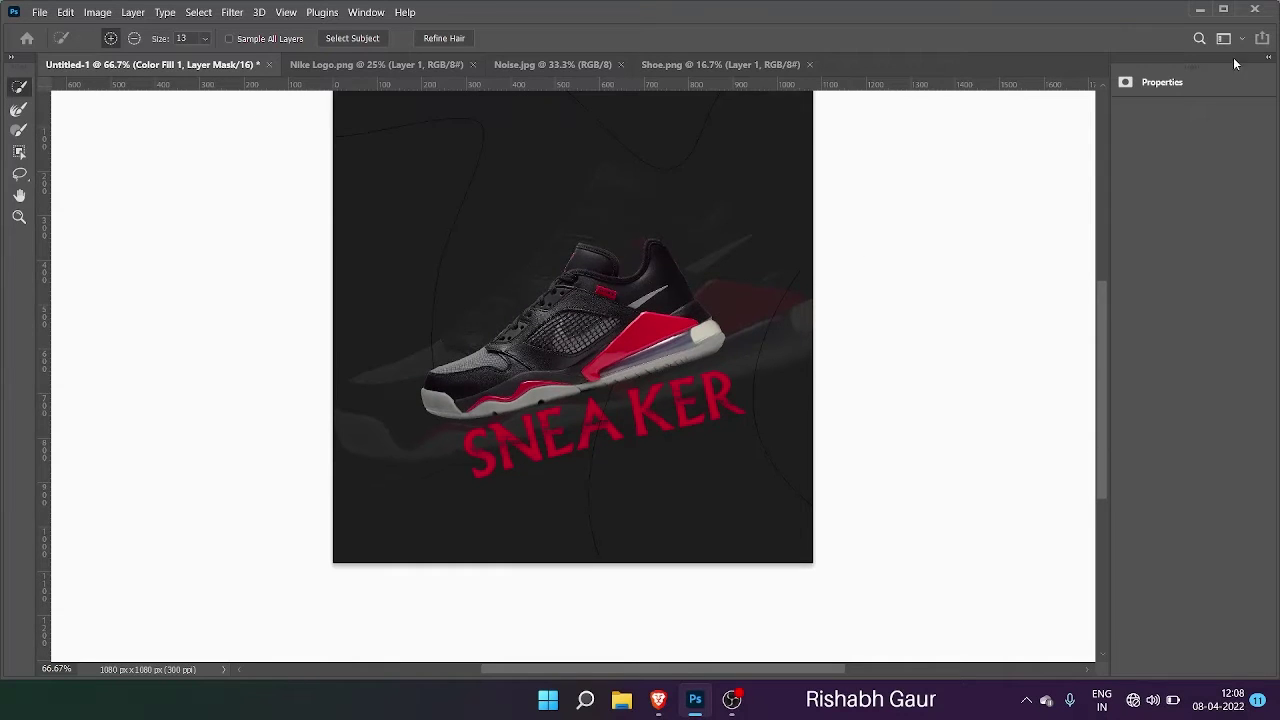
scroll(854, 209, "up", 1)
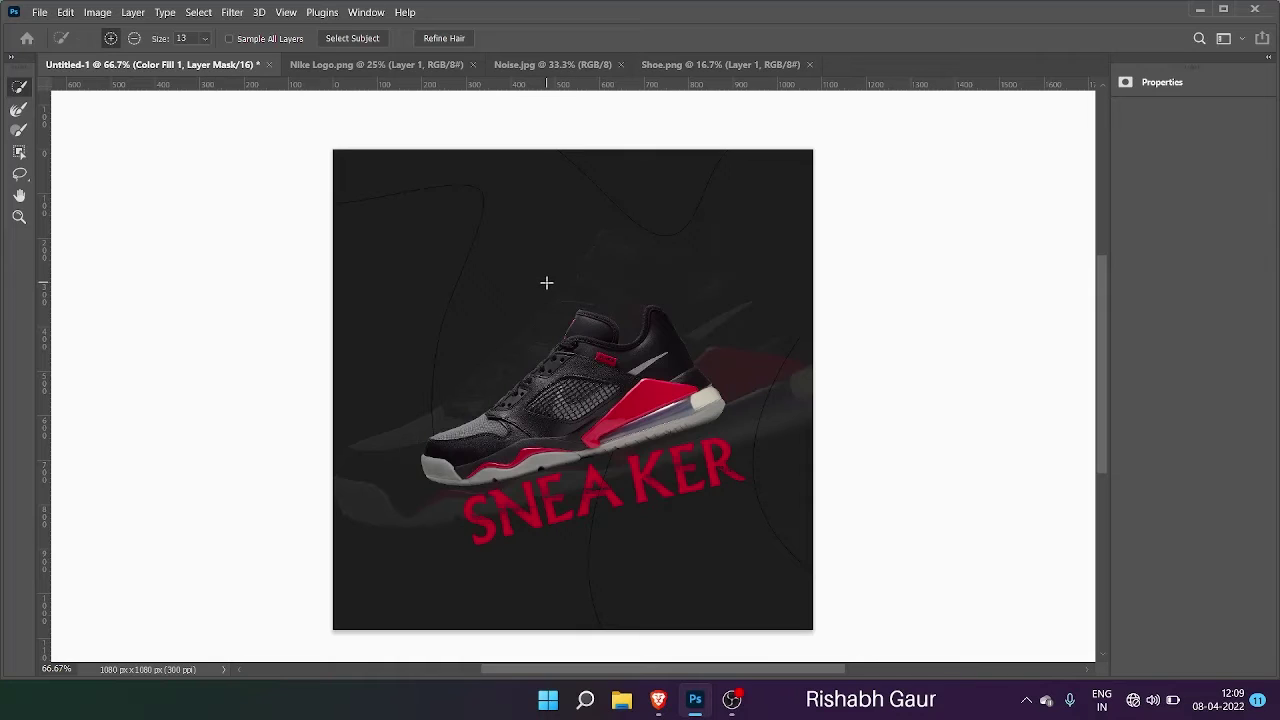
left_click(40, 12)
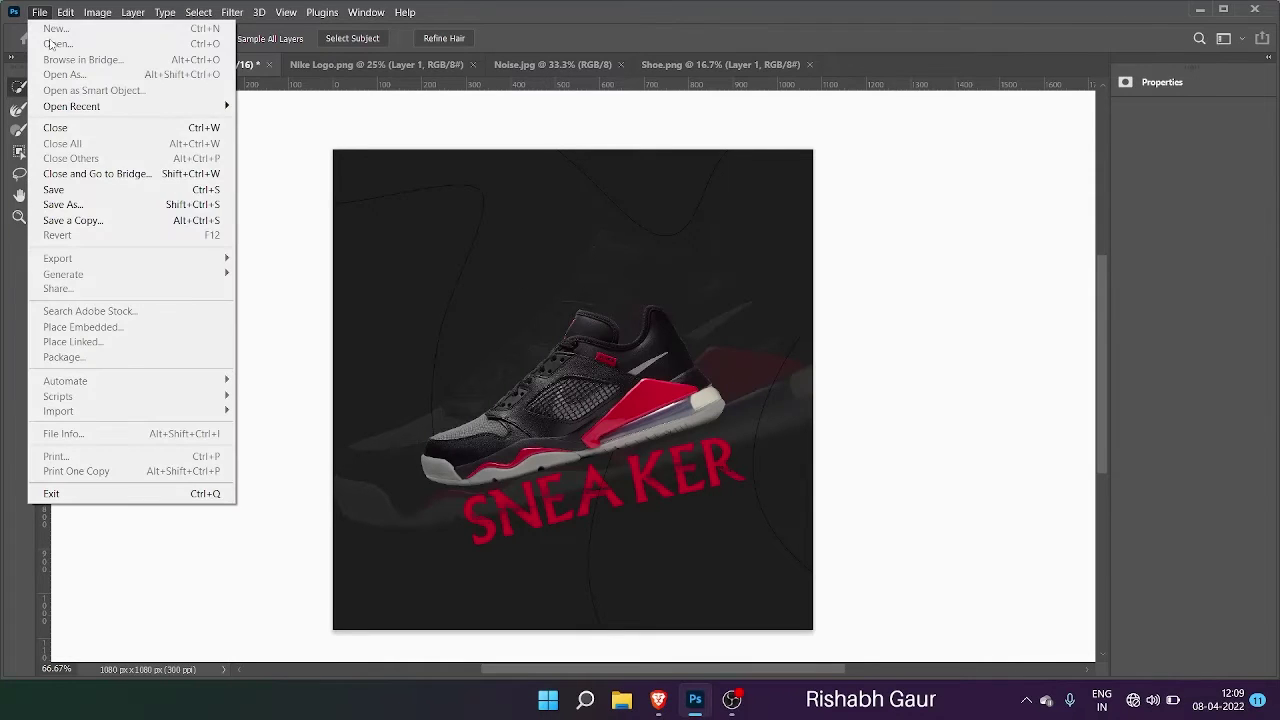
left_click(105, 128)
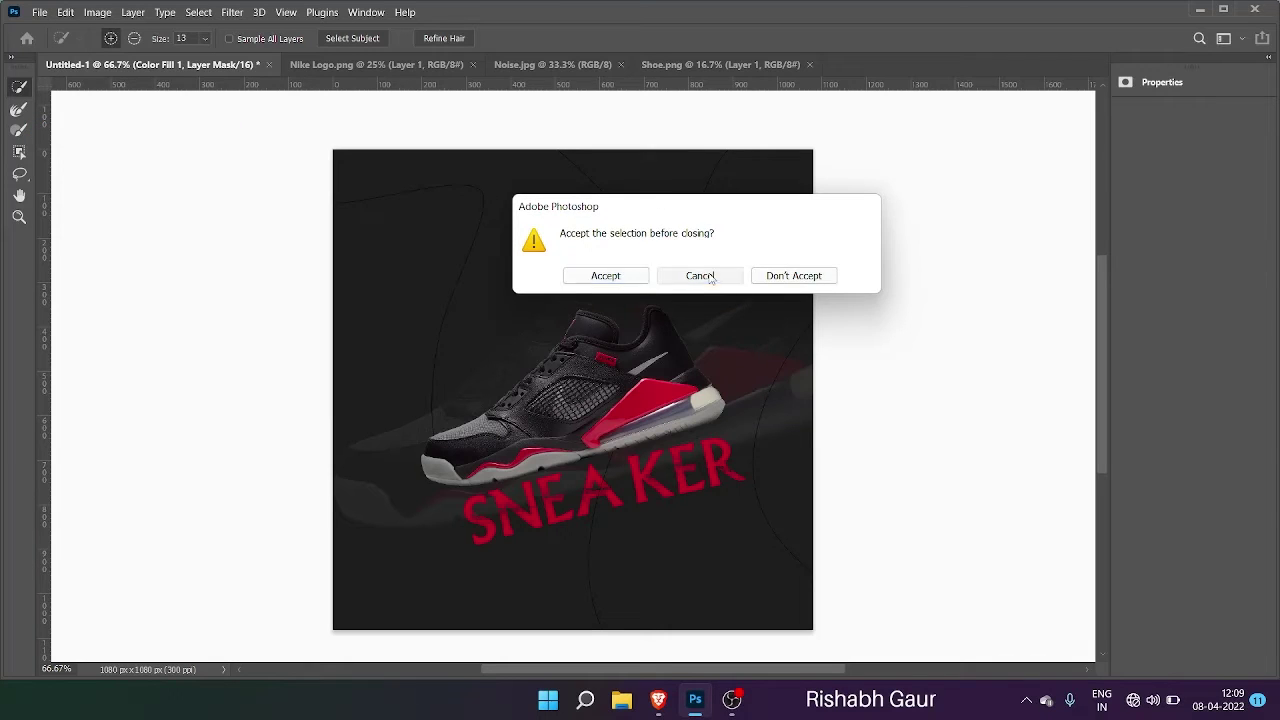
left_click(700, 276)
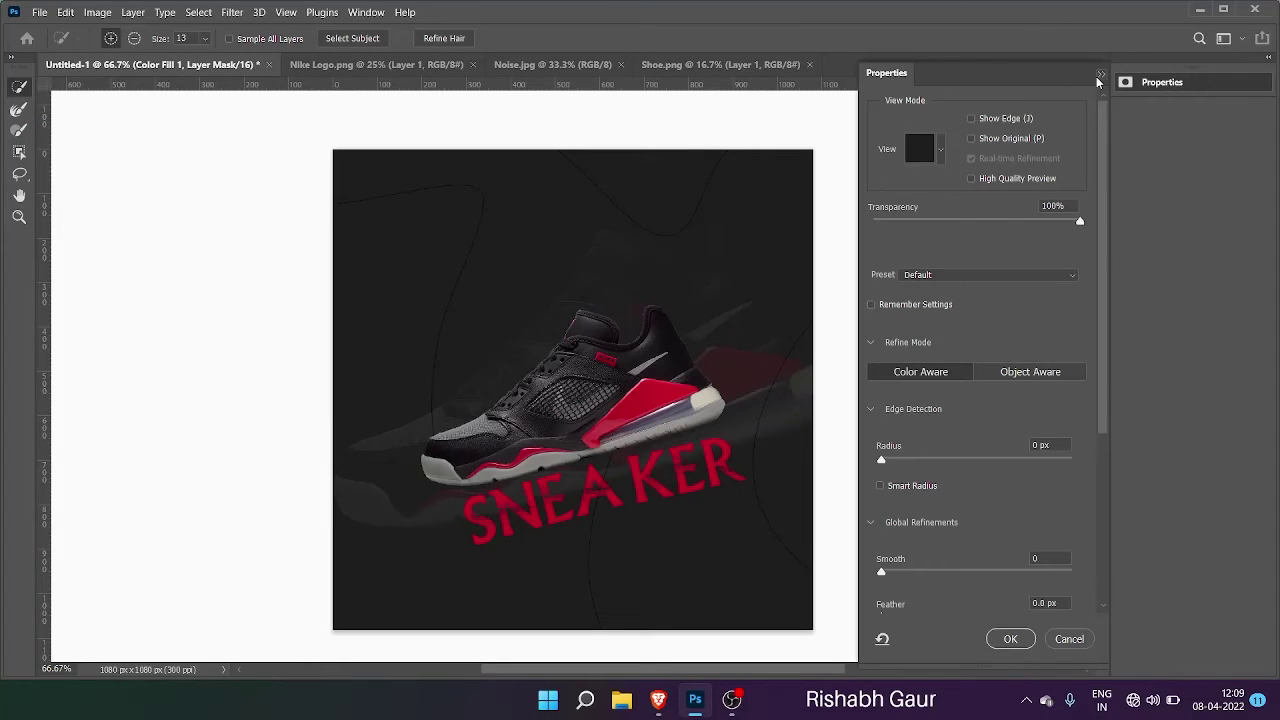
left_click(1099, 74)
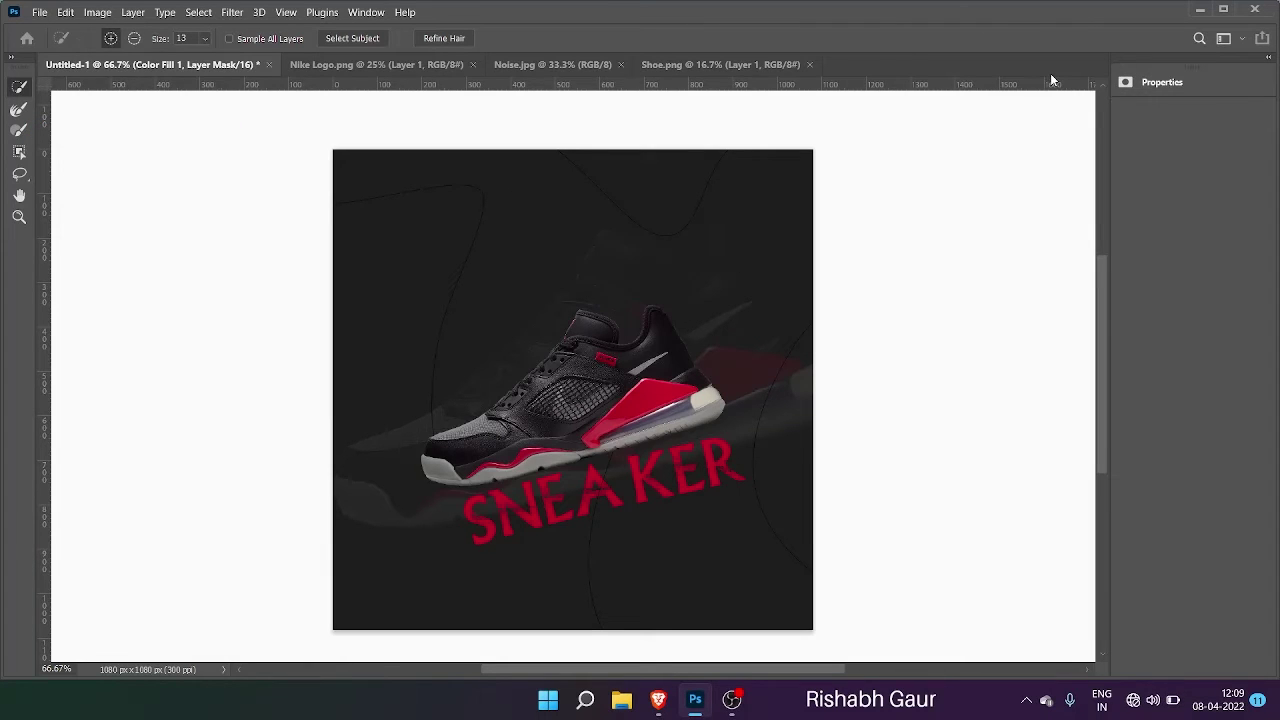
left_click(1225, 40)
left_click(1235, 64)
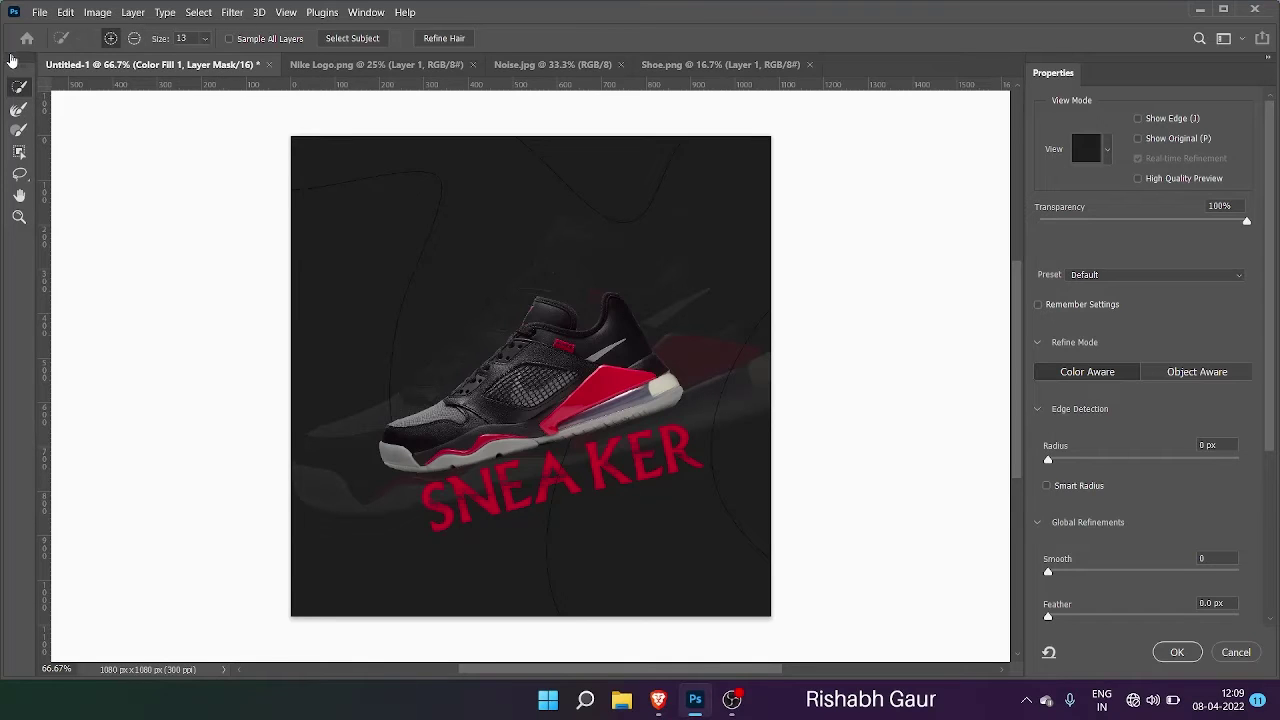
left_click(1178, 652)
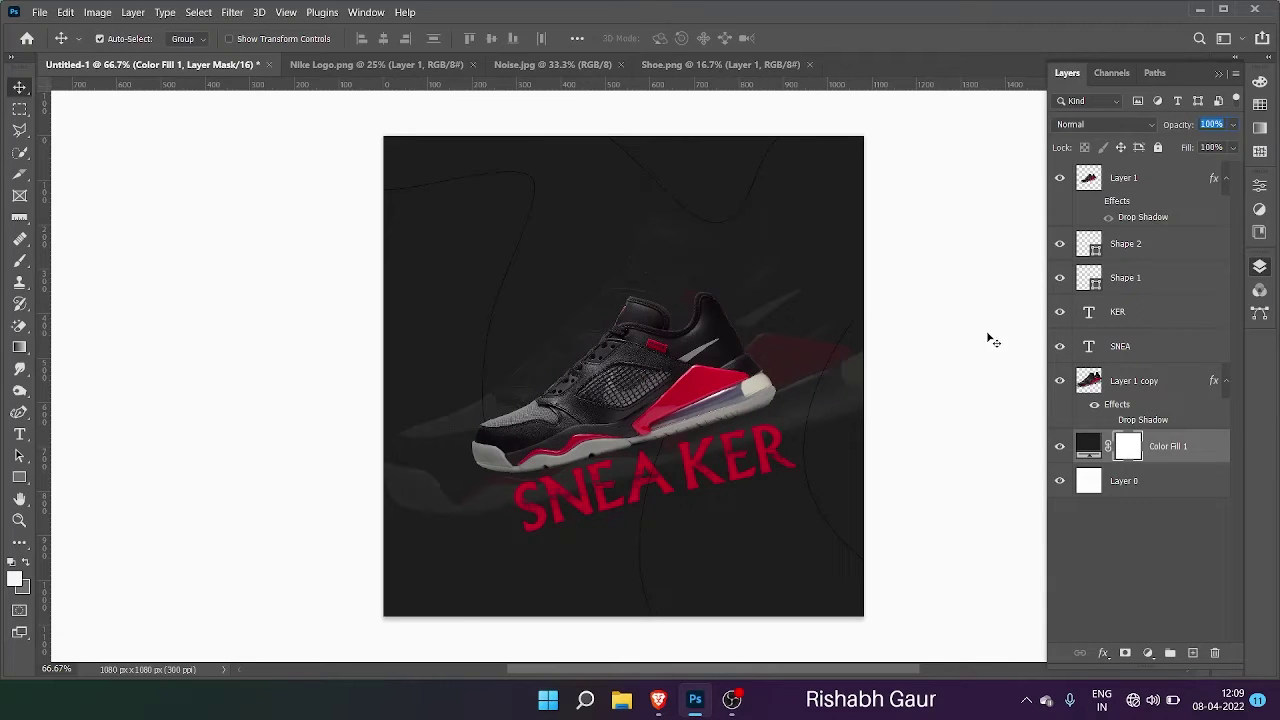
Step: Set the Shape 2 layer's solid color to a brighter shade of red
left_click(1116, 372)
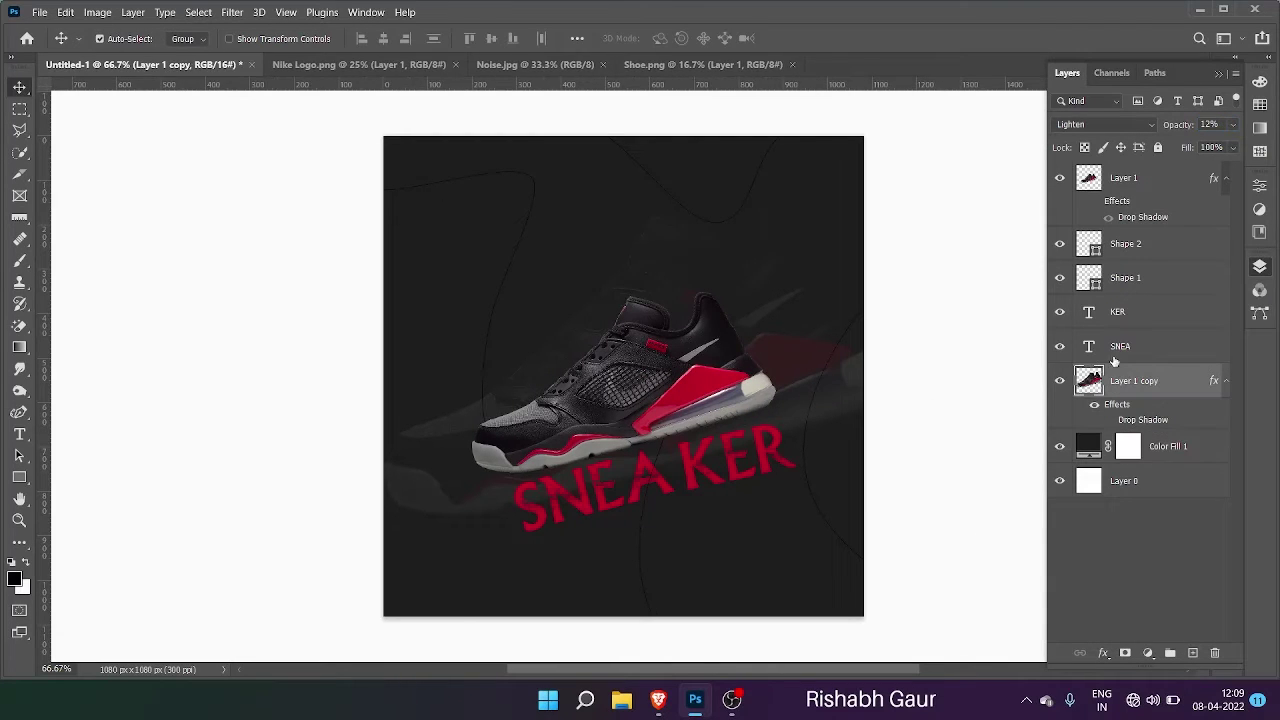
left_click(1092, 278)
left_click(1092, 246)
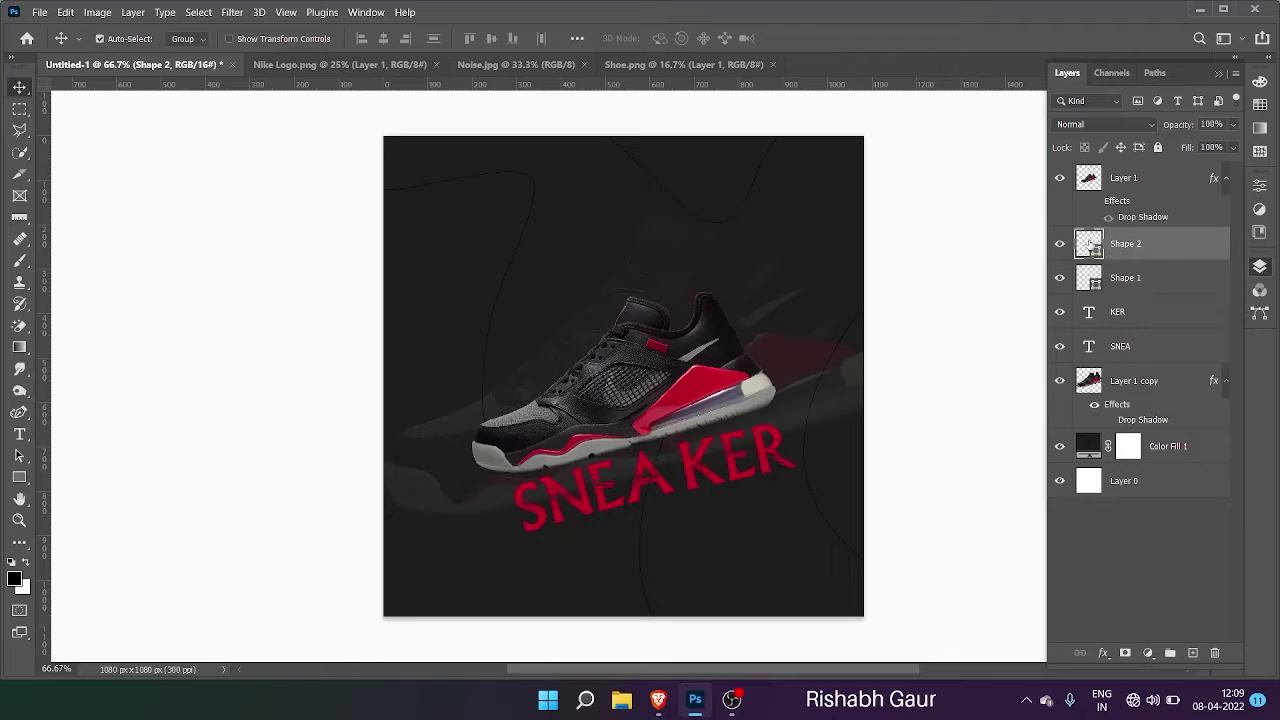
double_click(1090, 244)
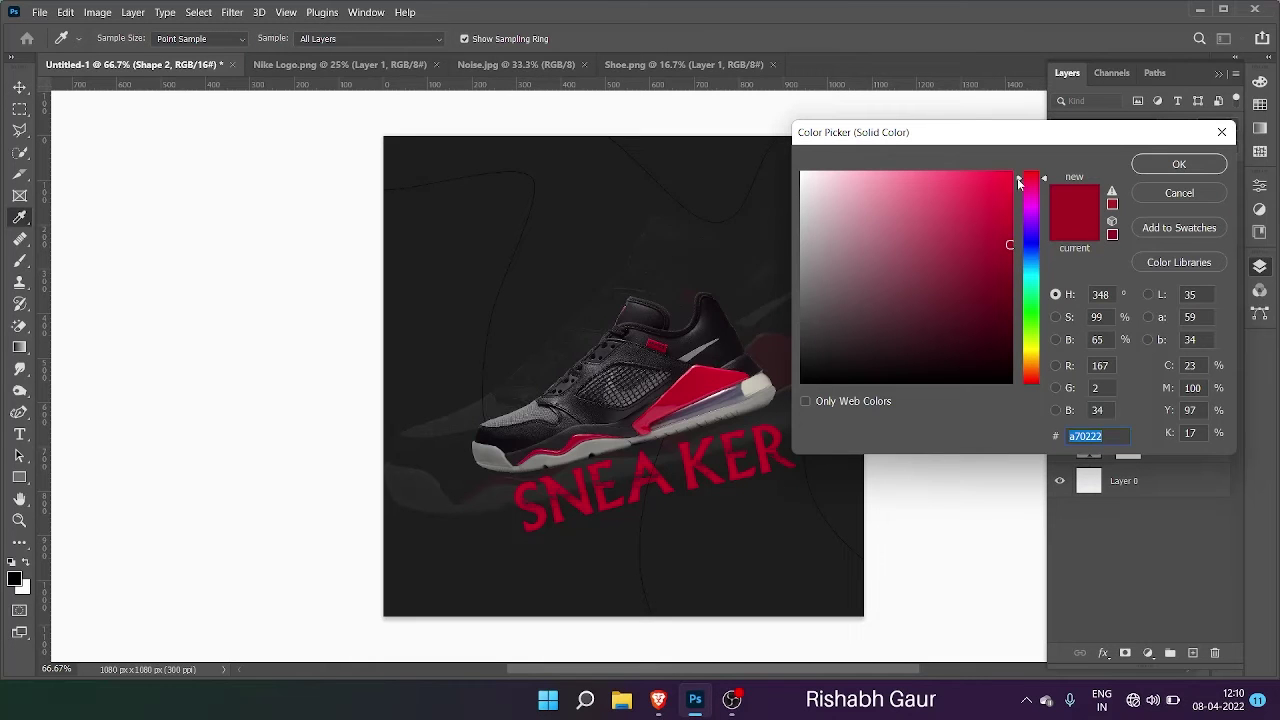
left_click(1009, 219)
left_click(1179, 164)
Step: Set the Shape 1 layer's solid color to red be0125, sampled from the SNEAKER text
double_click(1090, 278)
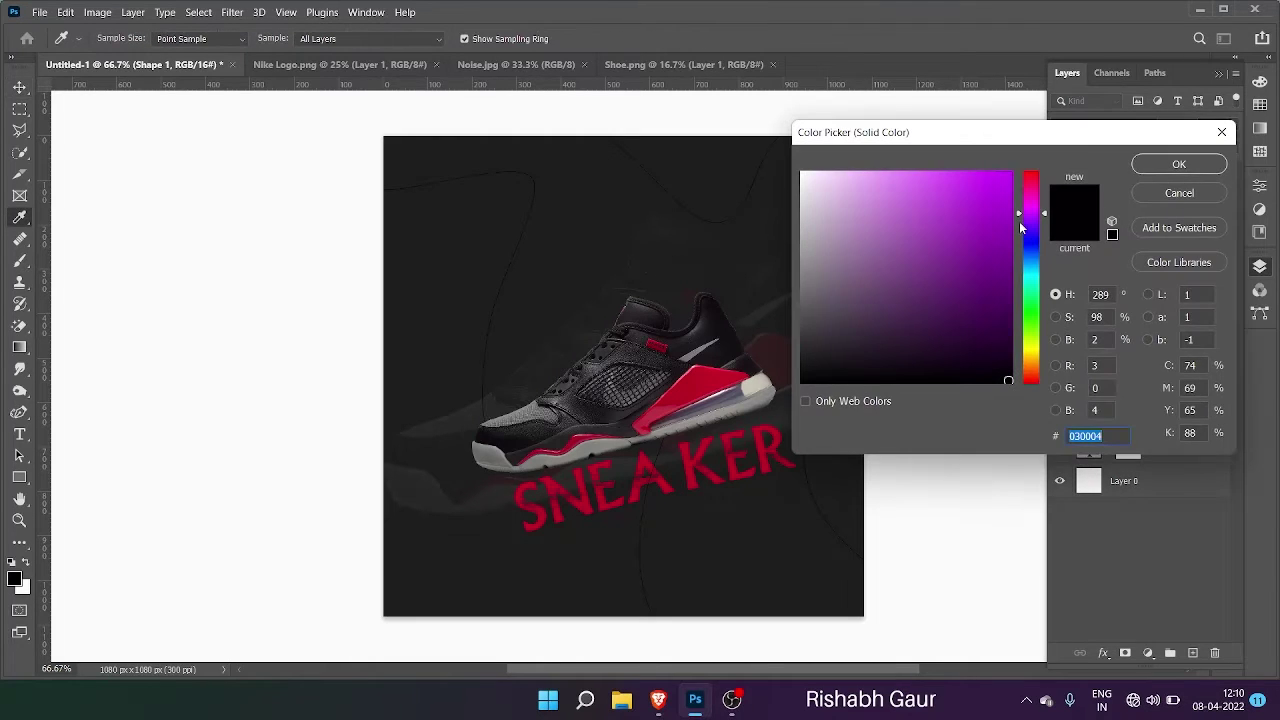
left_click(1178, 164)
double_click(1090, 278)
left_click(726, 440)
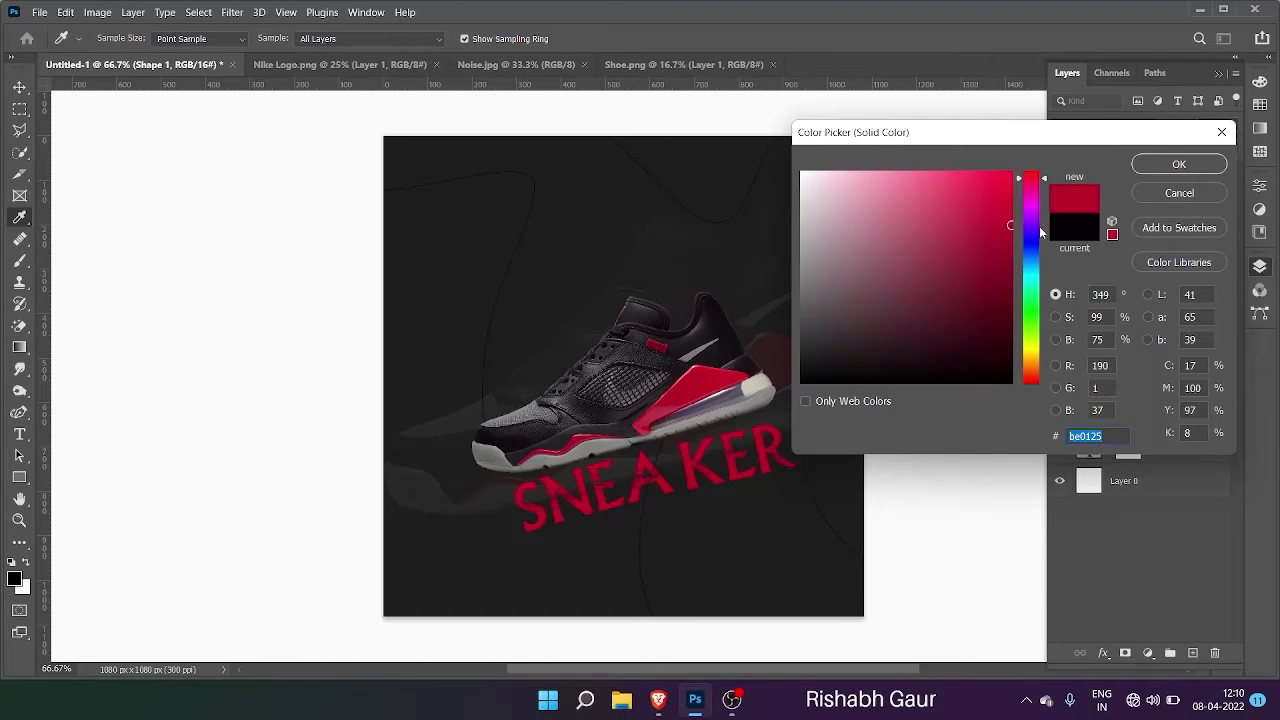
left_click(1178, 164)
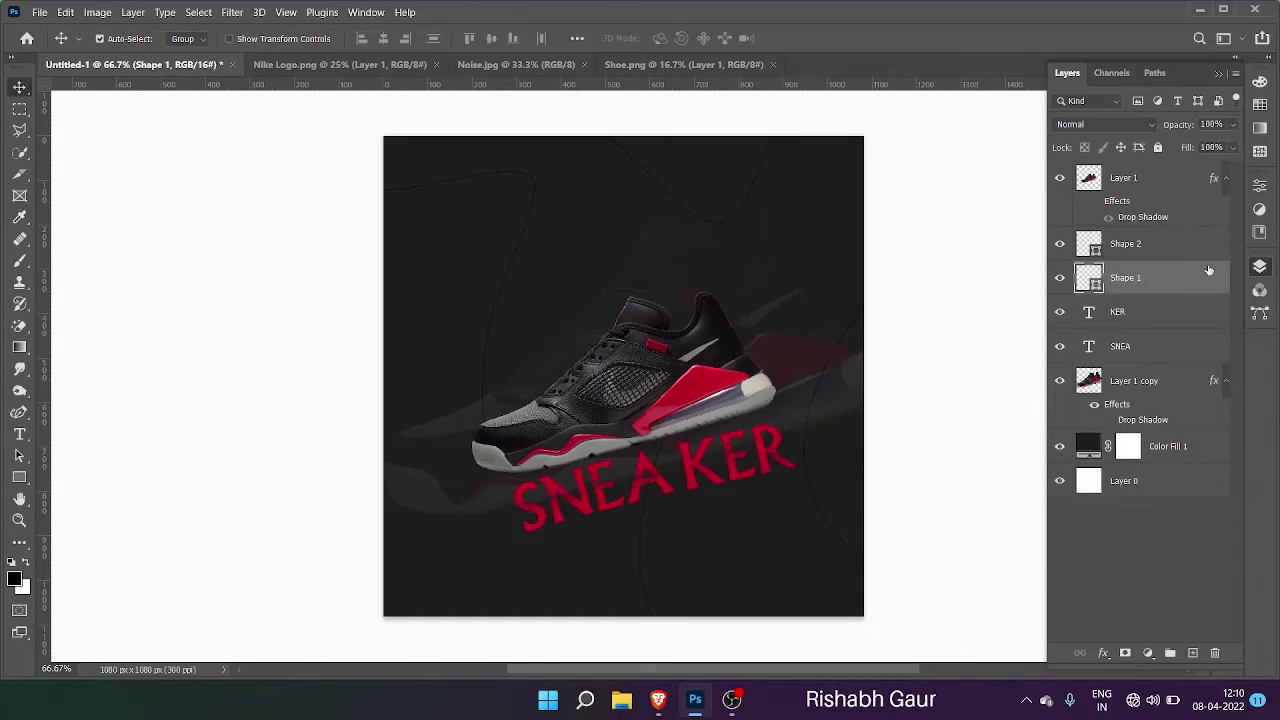
Step: Try different feather amounts on Shape 1's path mask
key("ctrl+t")
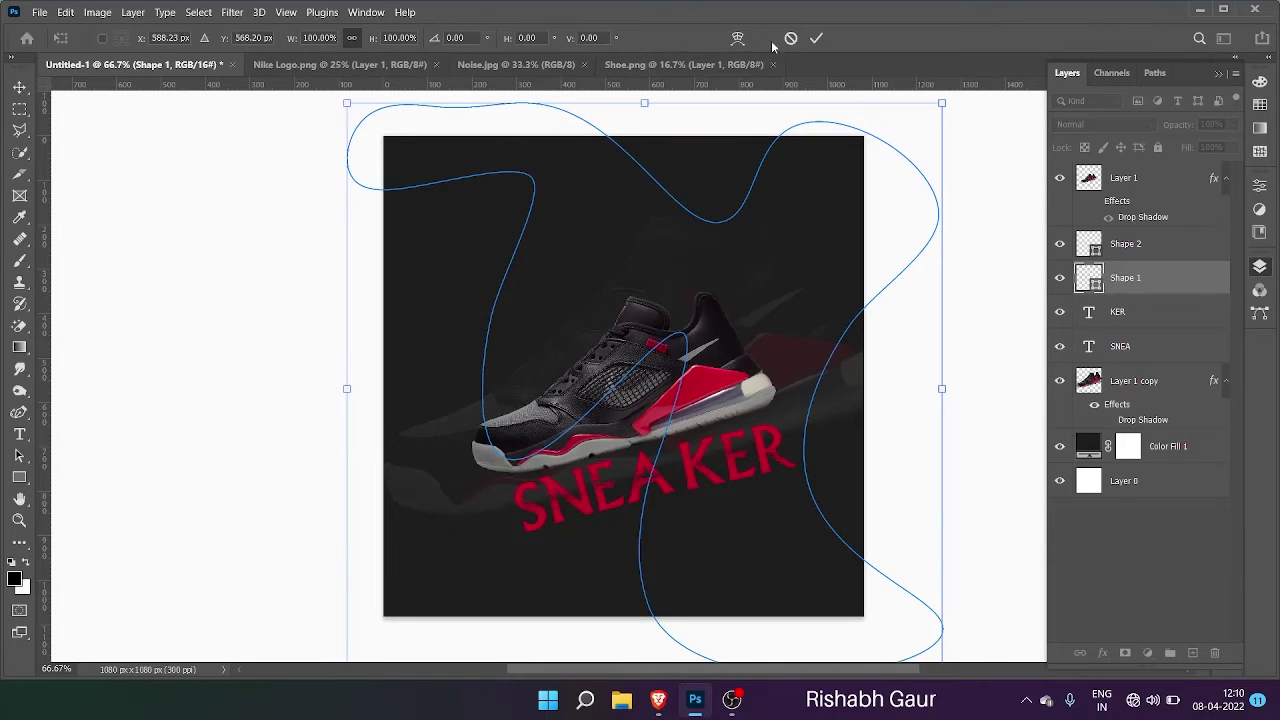
left_click(1260, 187)
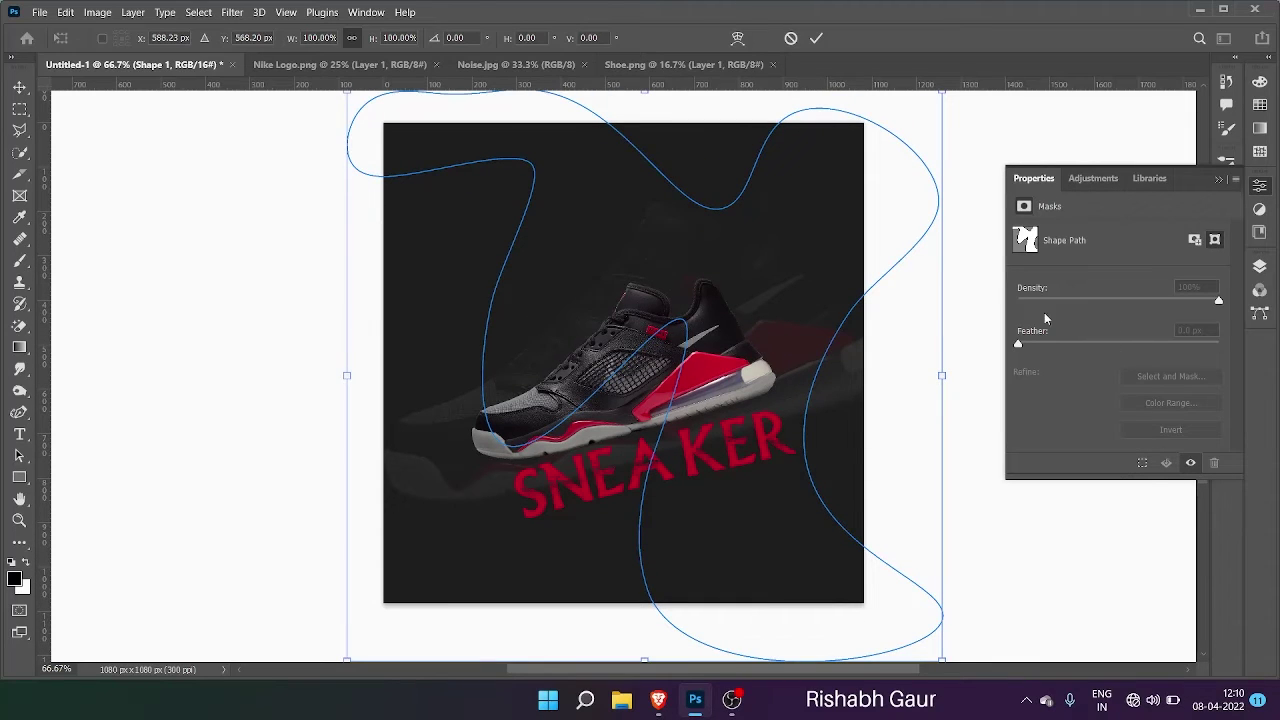
left_click(816, 38)
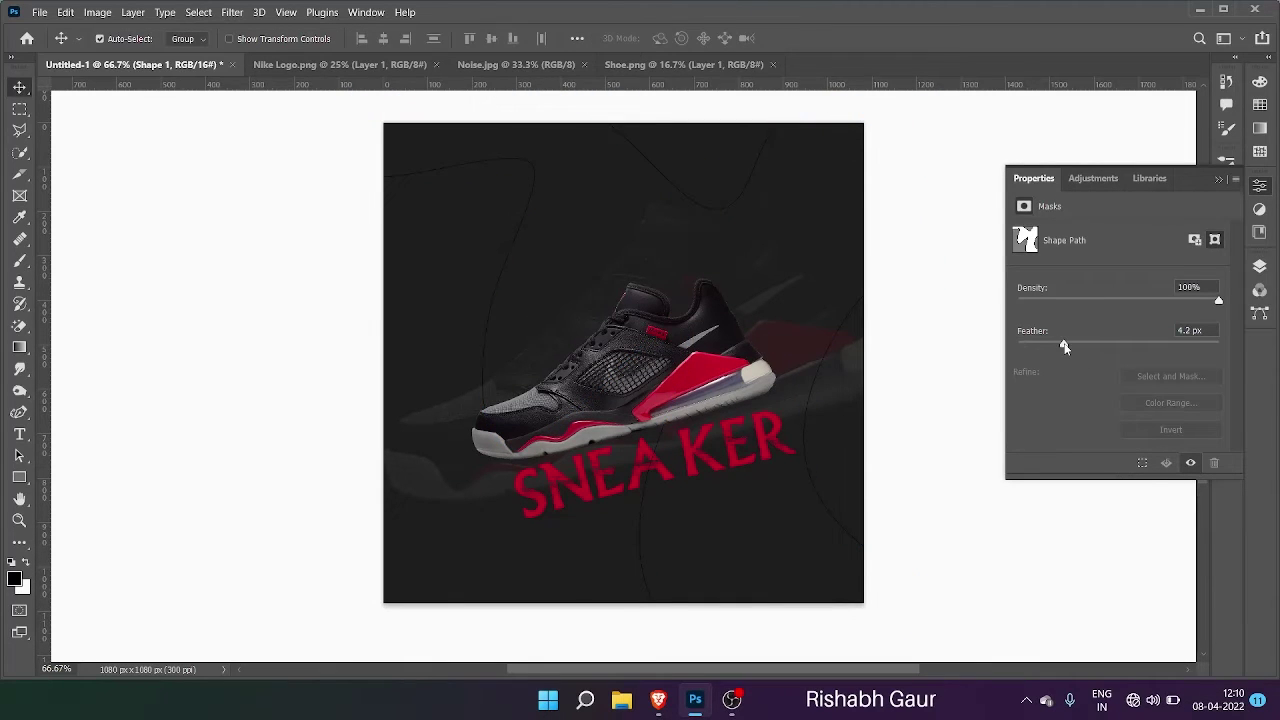
left_click_drag(1064, 346, 1201, 348)
left_click_drag(917, 333, 1039, 358)
Step: Add a layer mask to Shape 1 and try an inverted Color Range selection based on sampled colors
left_click(1194, 240)
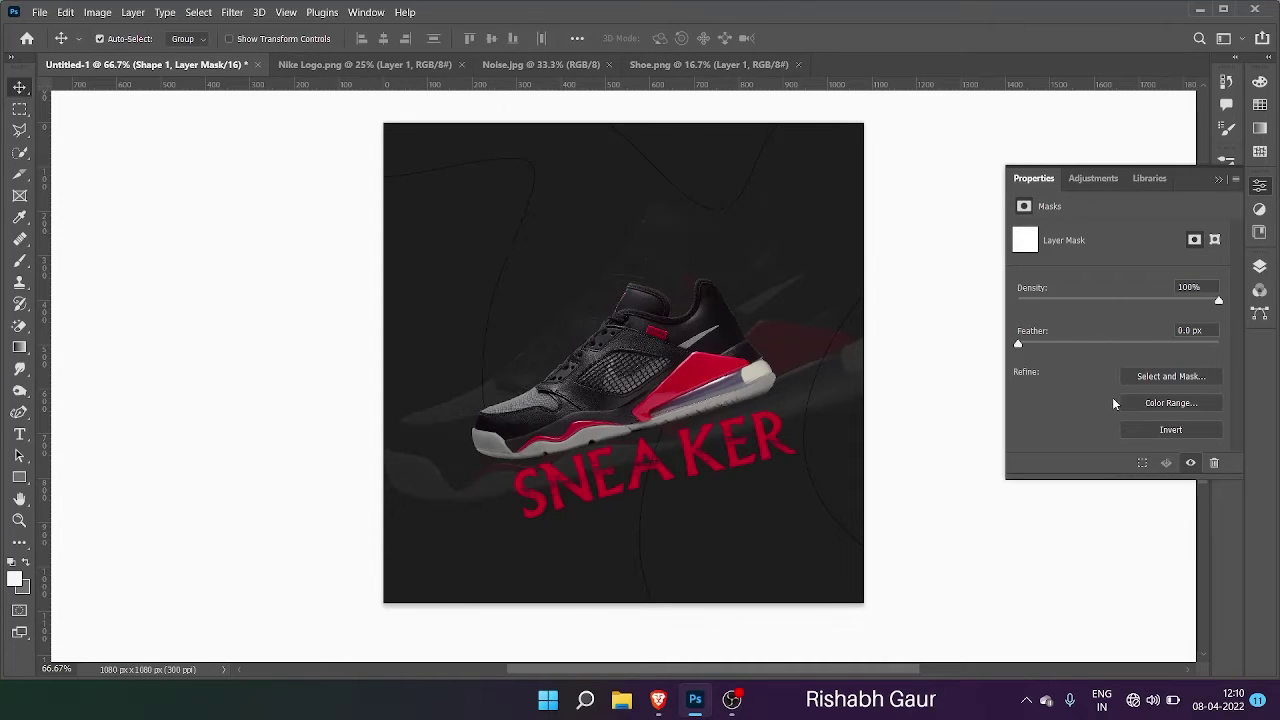
left_click(1158, 403)
left_click_drag(674, 63, 1029, 79)
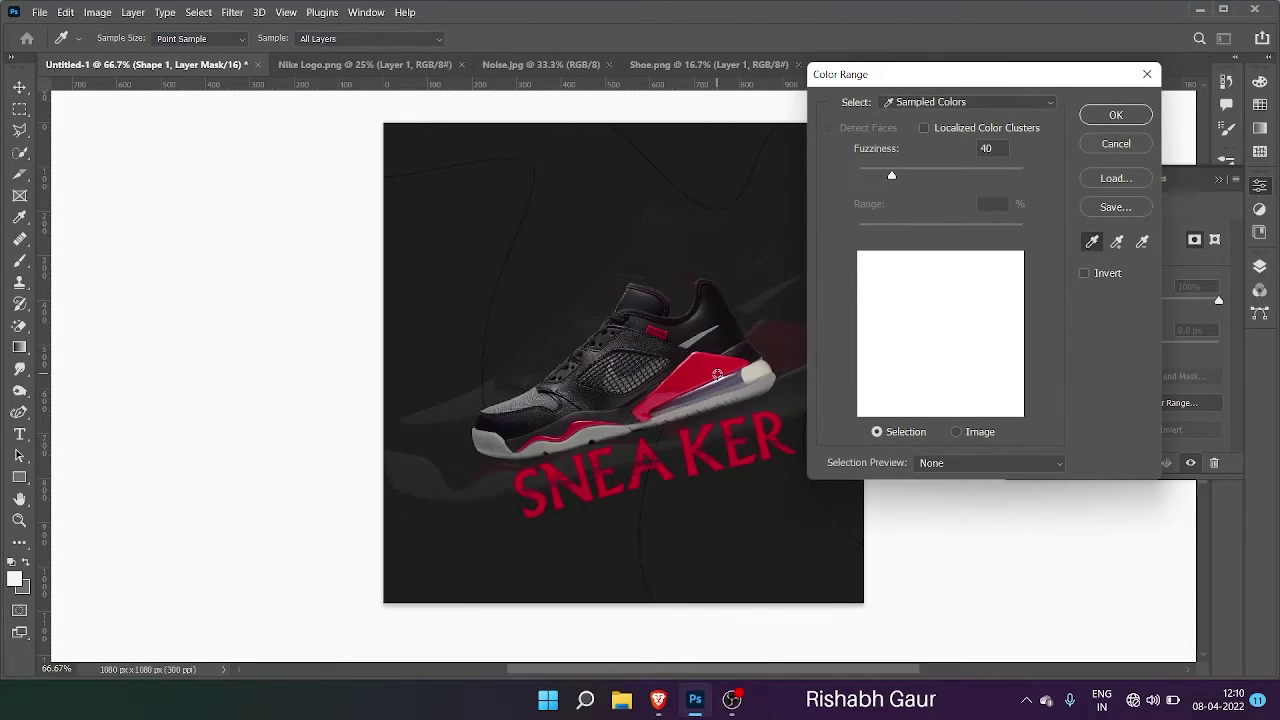
left_click(927, 104)
left_click(933, 119)
left_click(1117, 242)
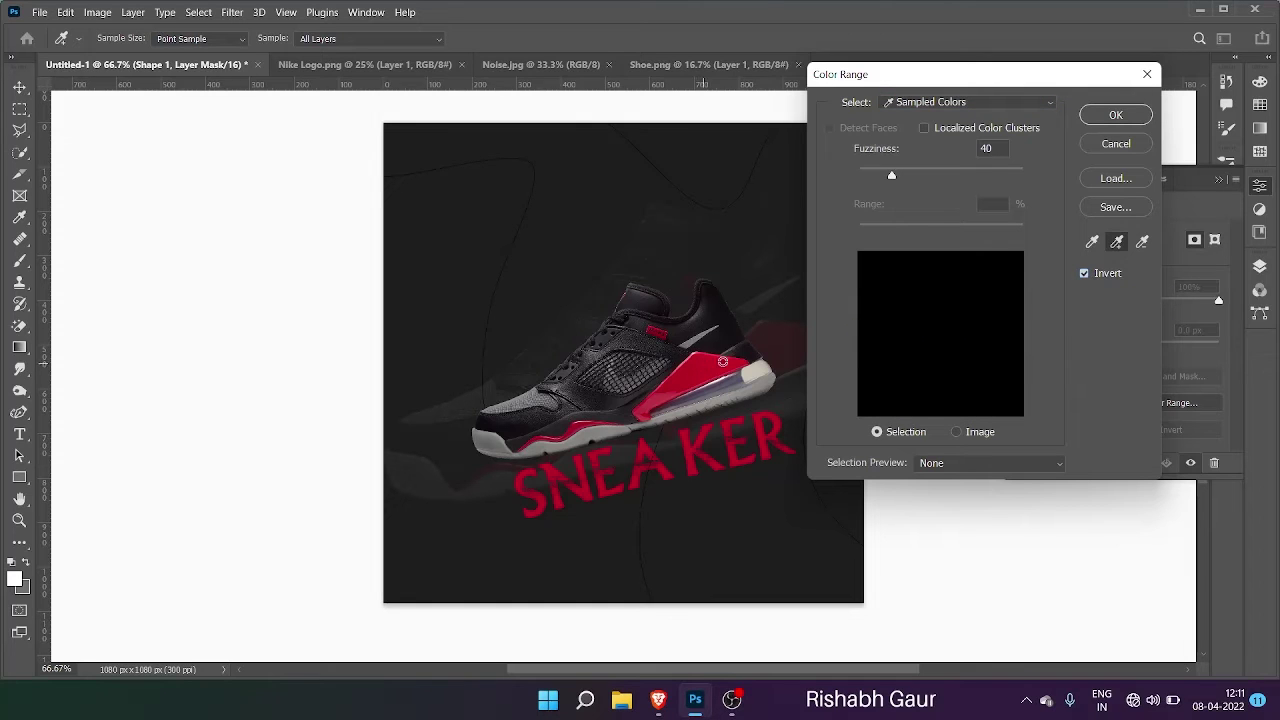
left_click(950, 103)
left_click(1098, 320)
left_click(1090, 243)
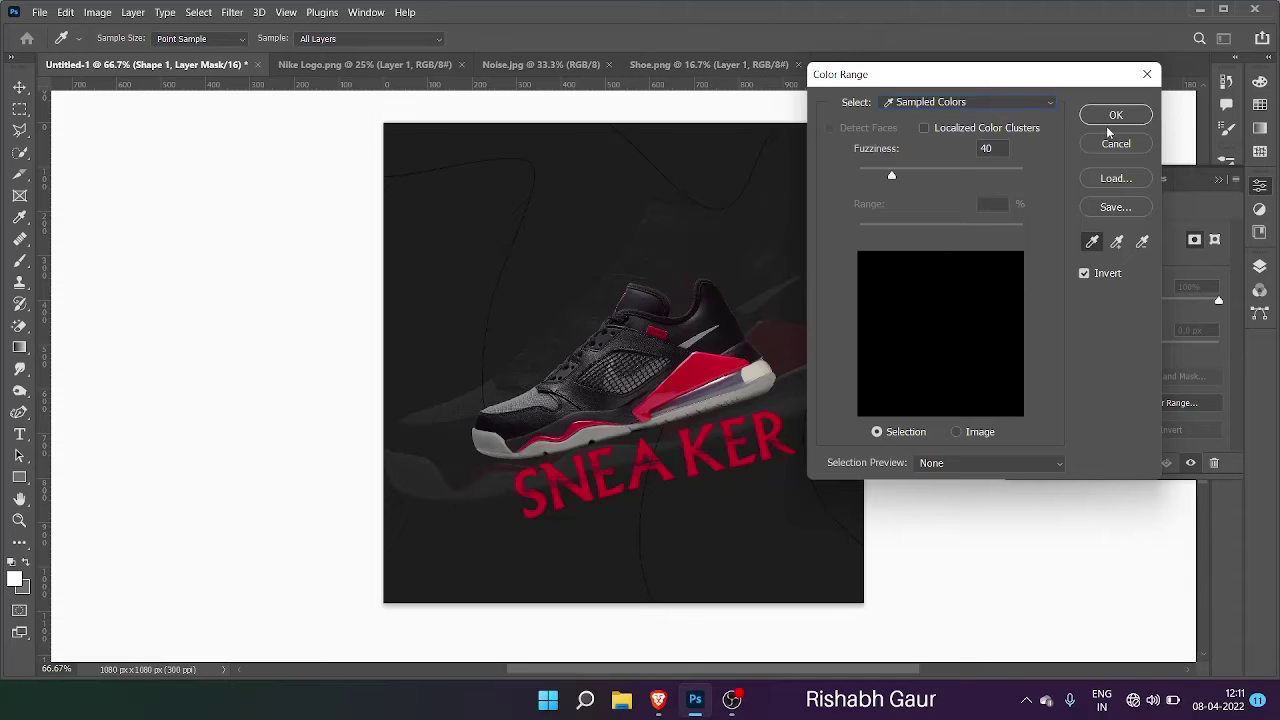
left_click(1116, 179)
left_click(1260, 101)
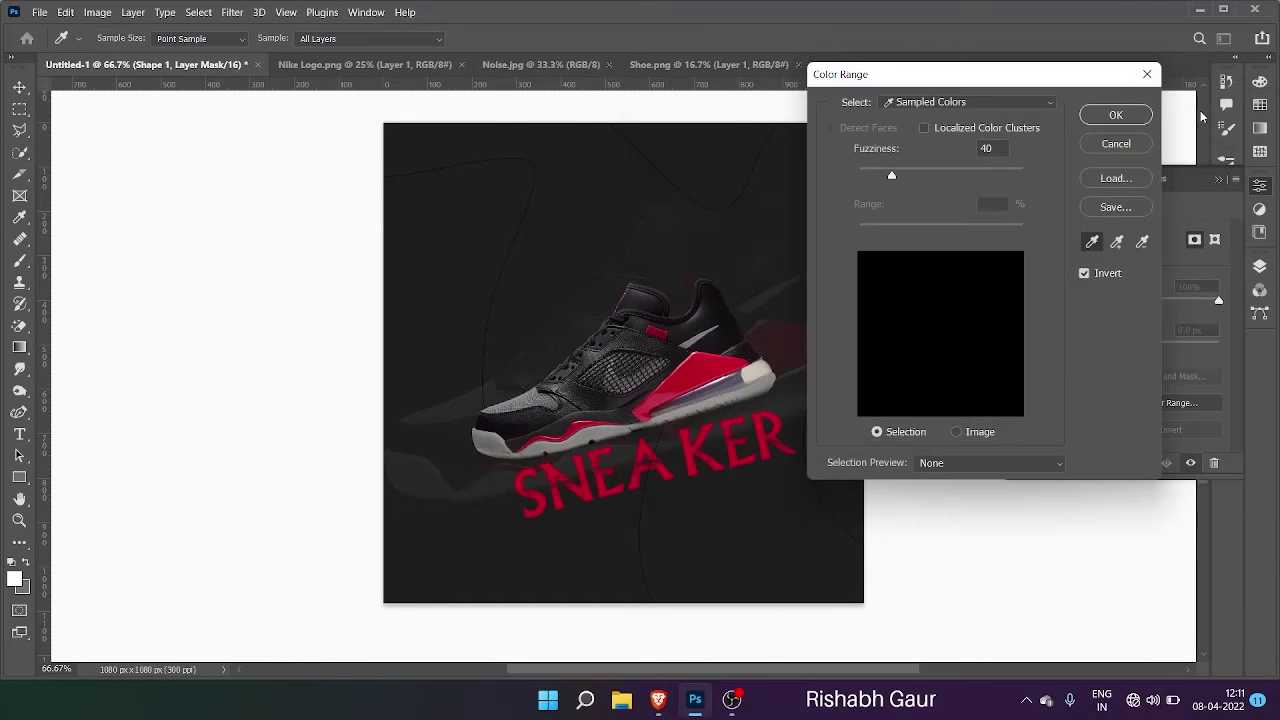
left_click(1147, 76)
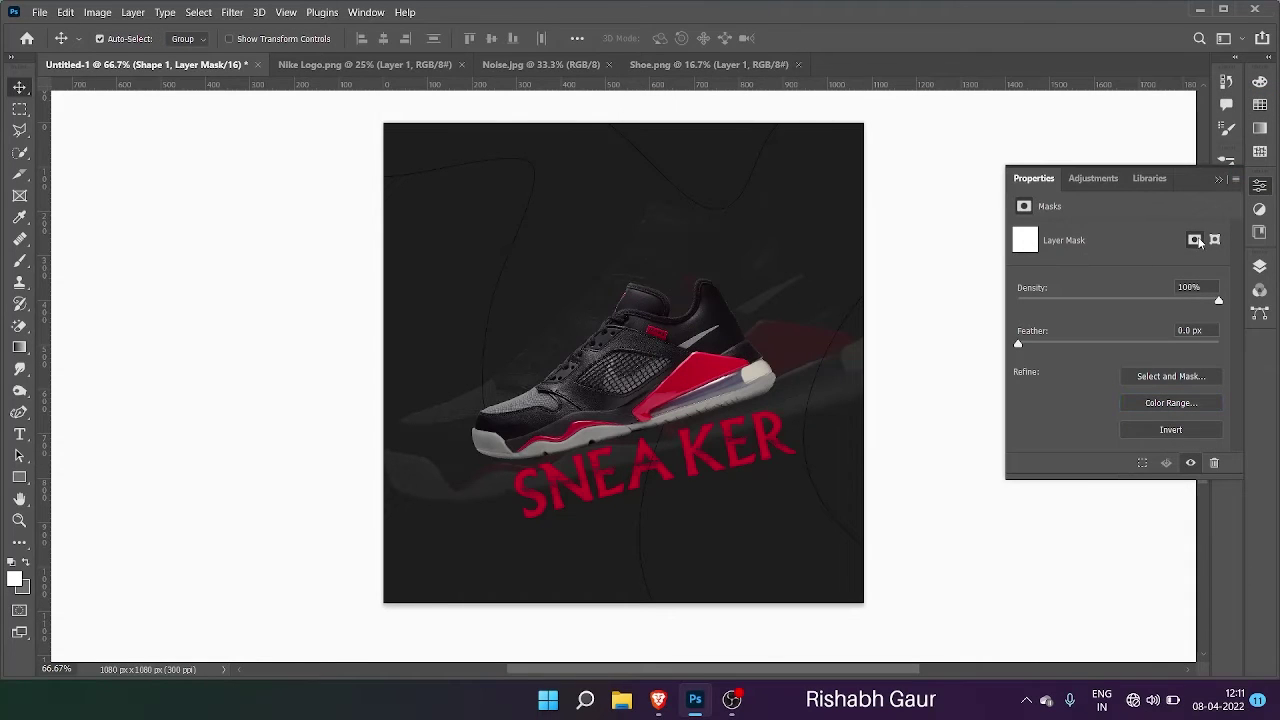
Step: Add a Color Balance adjustment layer above Shape 1 and shift the midtones' cyan-red balance
left_click(1113, 181)
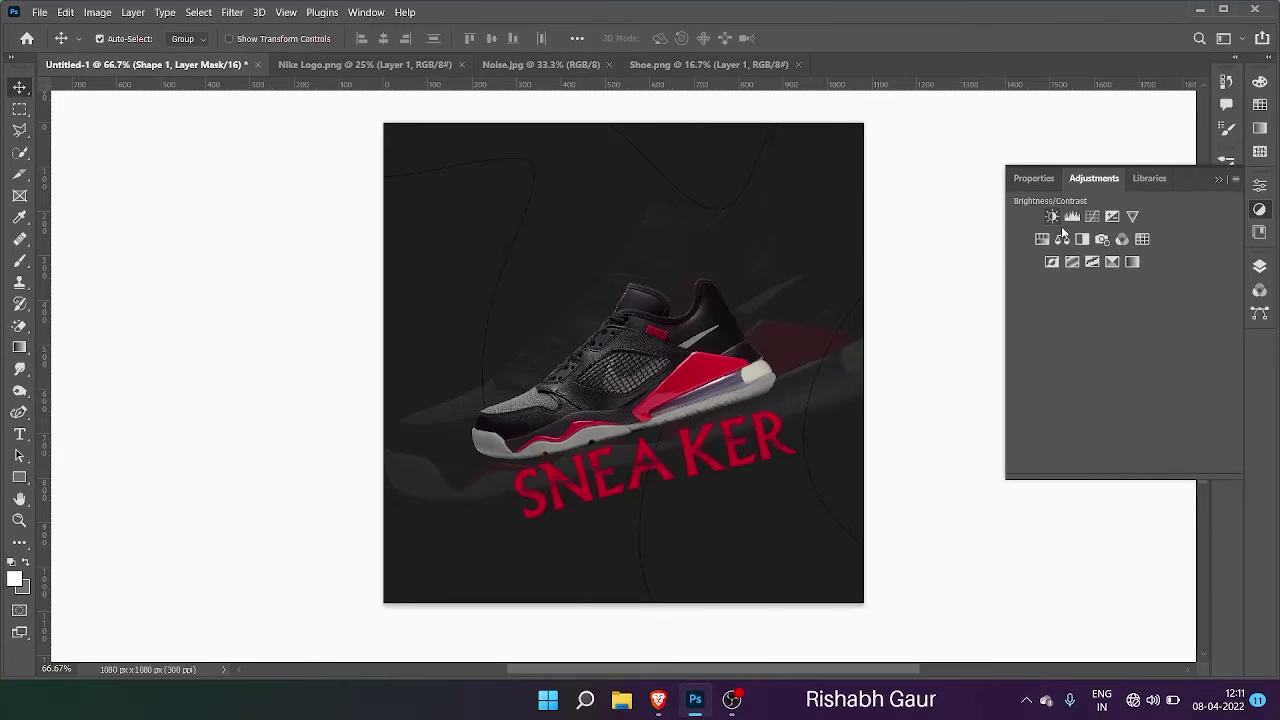
left_click(1063, 232)
mouse_move(1086, 272)
left_mouse_down()
mouse_move(1168, 268)
mouse_move(1012, 270)
mouse_move(1105, 266)
left_mouse_up()
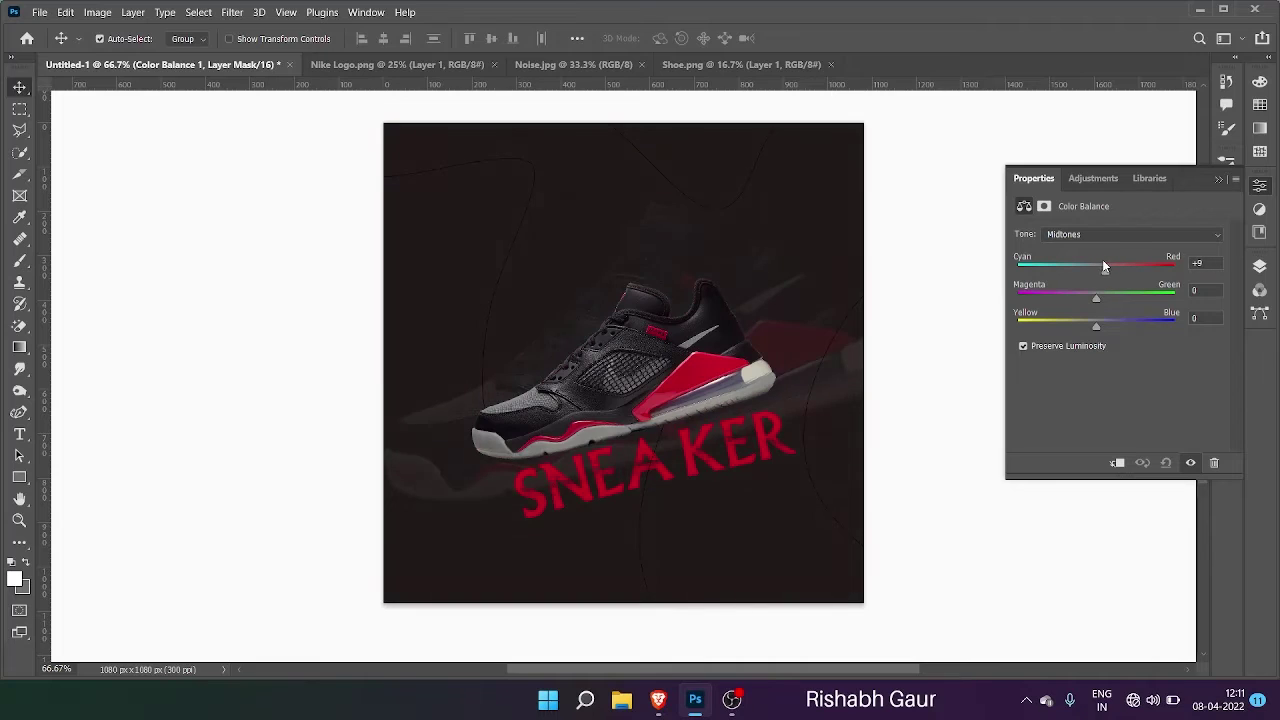
left_click(1219, 180)
Step: Try to free-transform the Color Fill 1 background and the Shape 2 layer
left_click(522, 228)
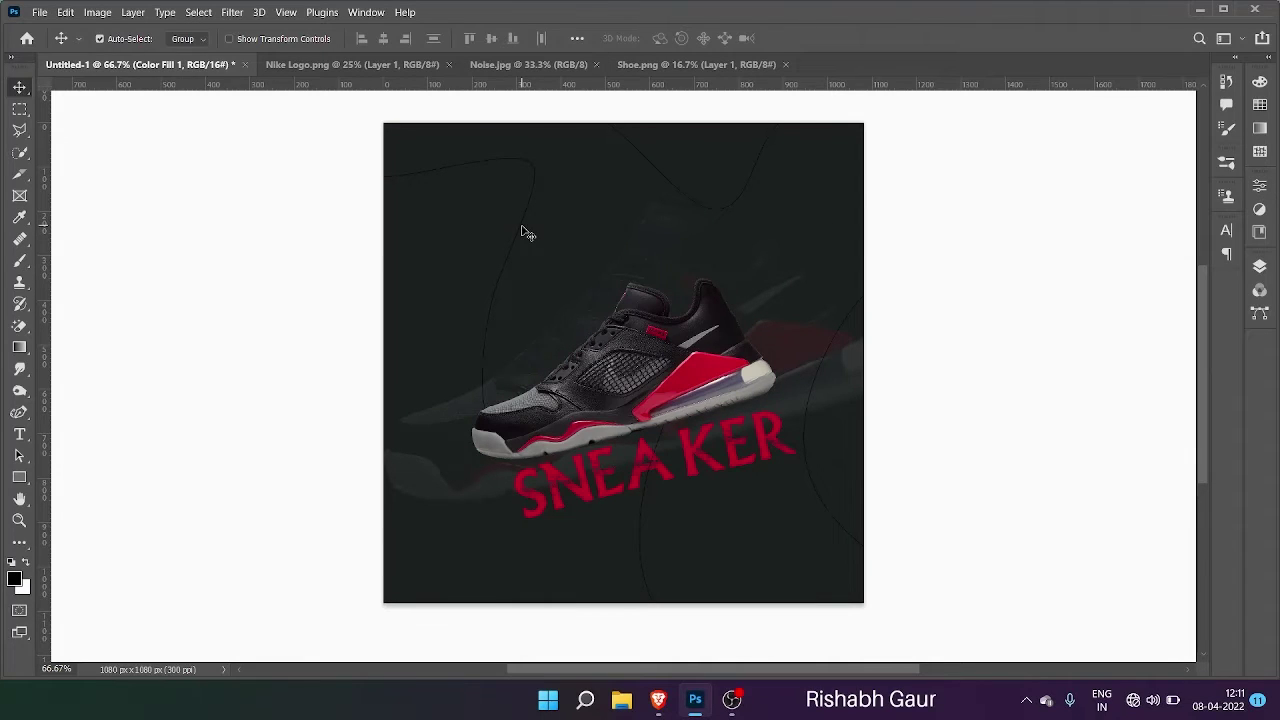
key("ctrl+t")
left_click(1259, 267)
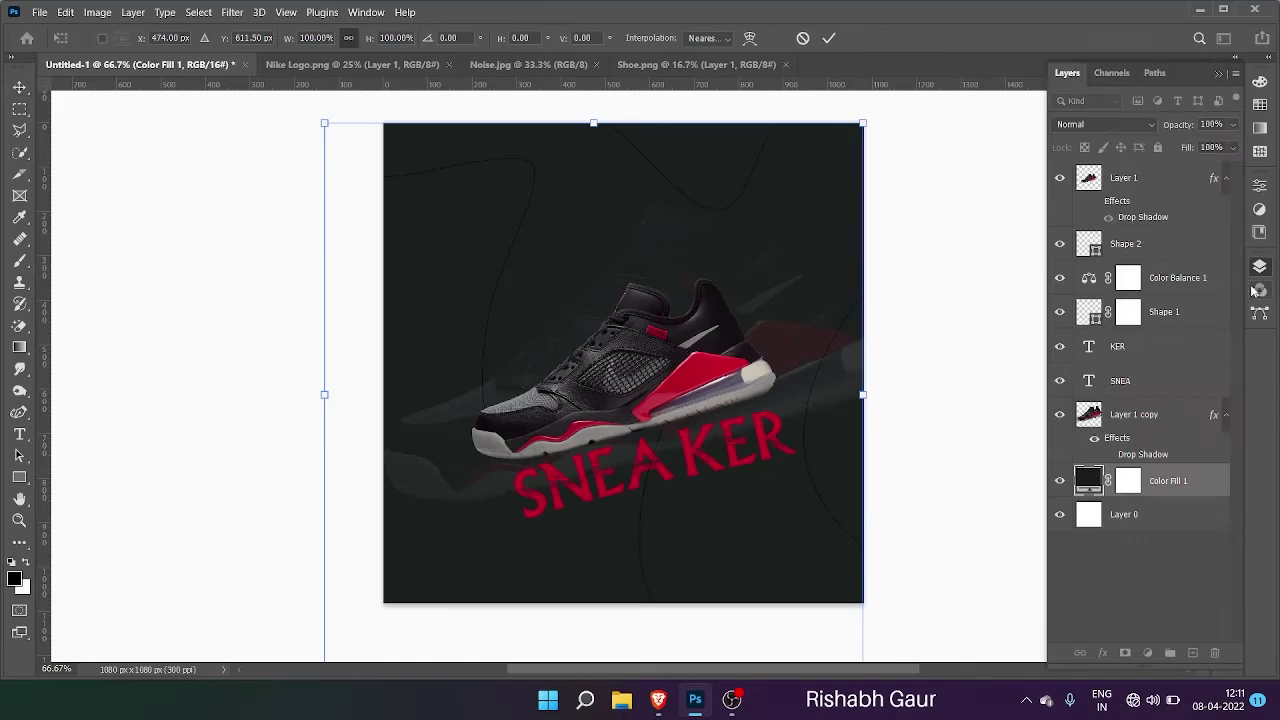
left_click(1089, 247)
key("ctrl+t")
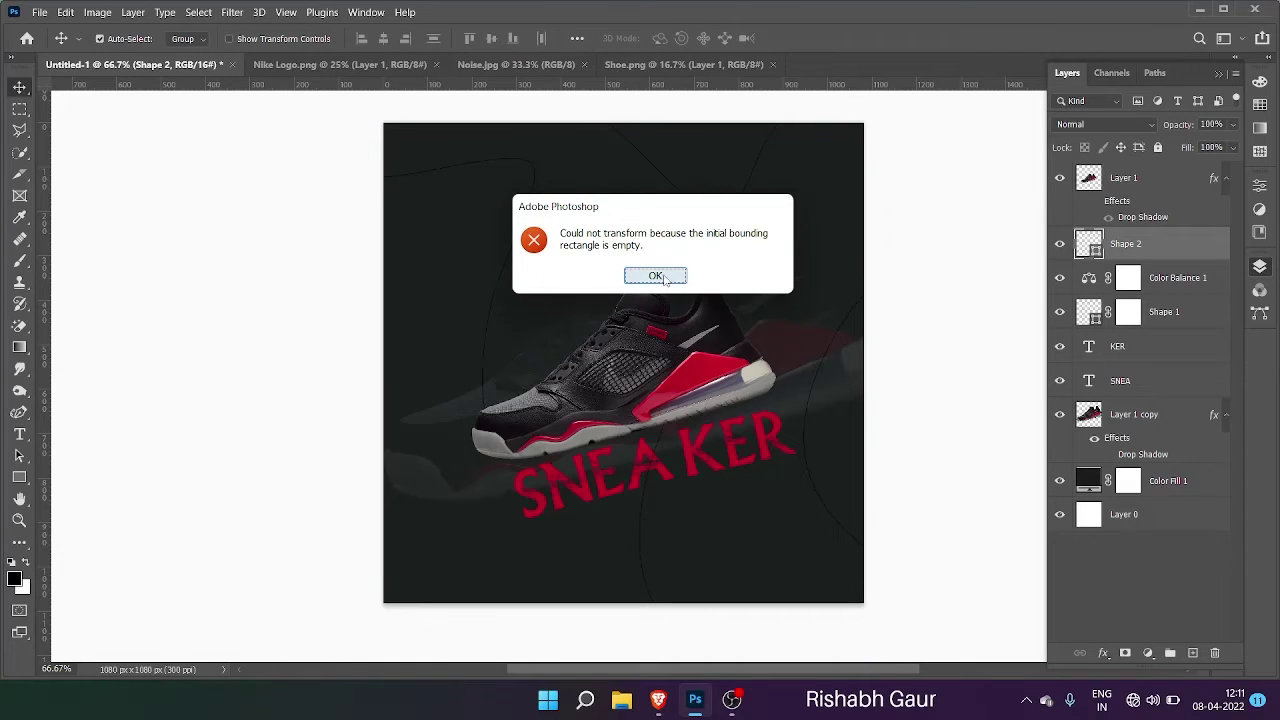
left_click(655, 275)
key("ctrl+t")
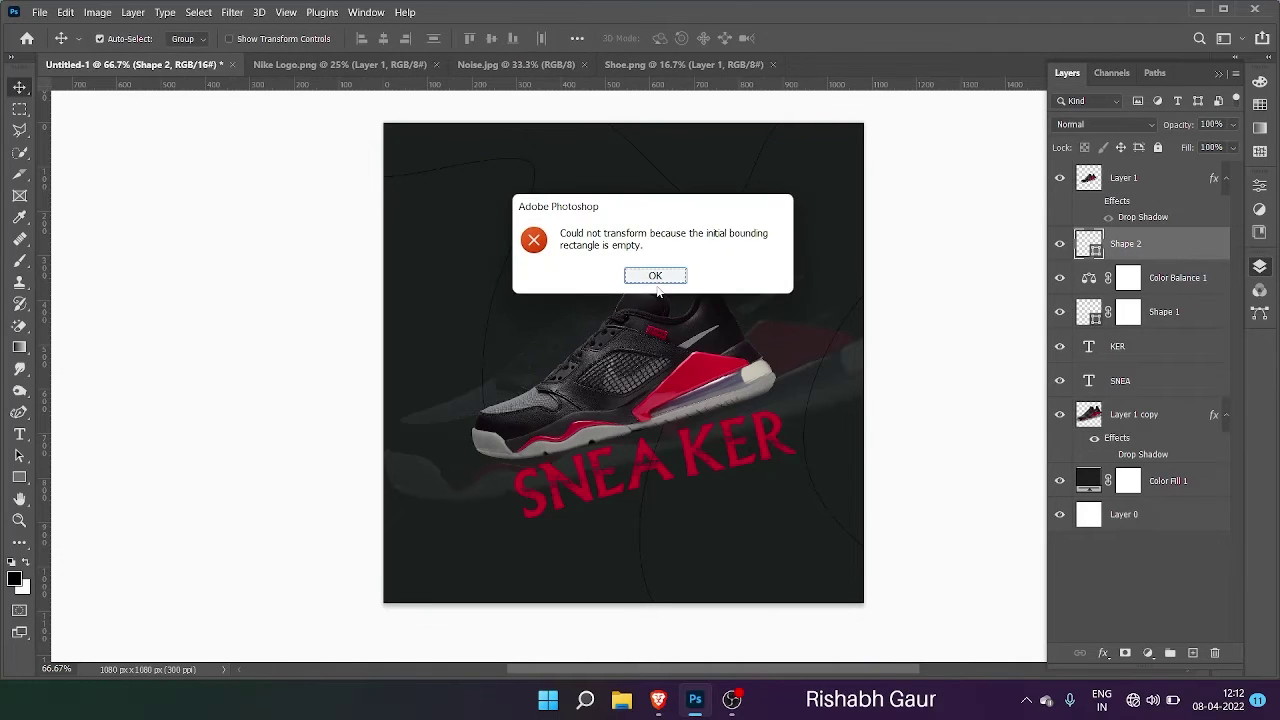
key("Return")
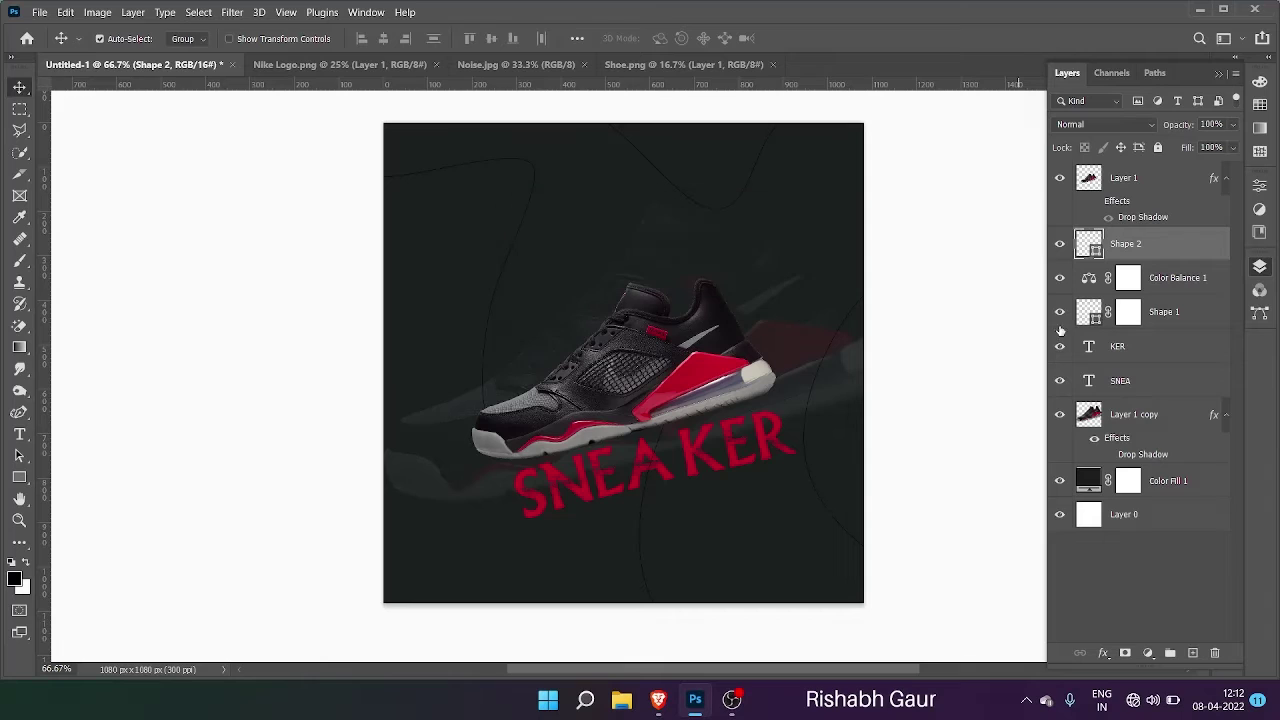
Step: Start a free transform on Shape 1, set the interpolation to Bicubic and apply it
left_click(1176, 312)
key("ctrl+t")
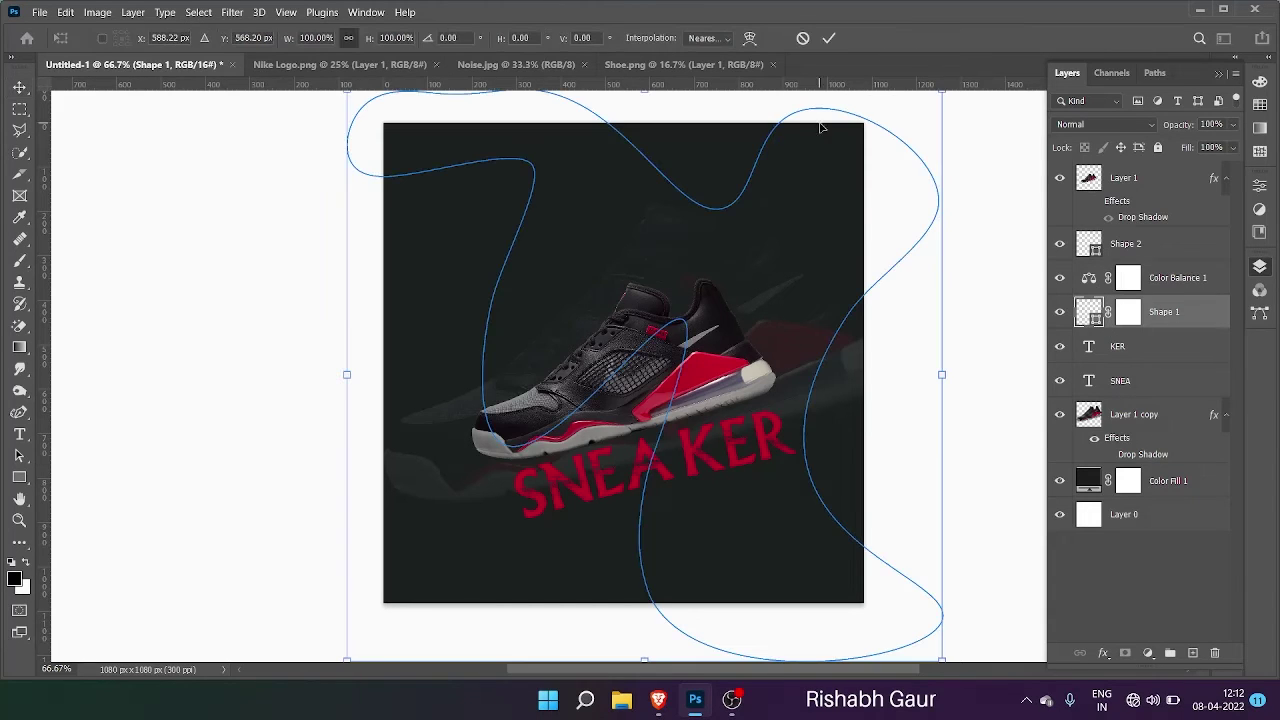
left_click(703, 40)
left_click(718, 97)
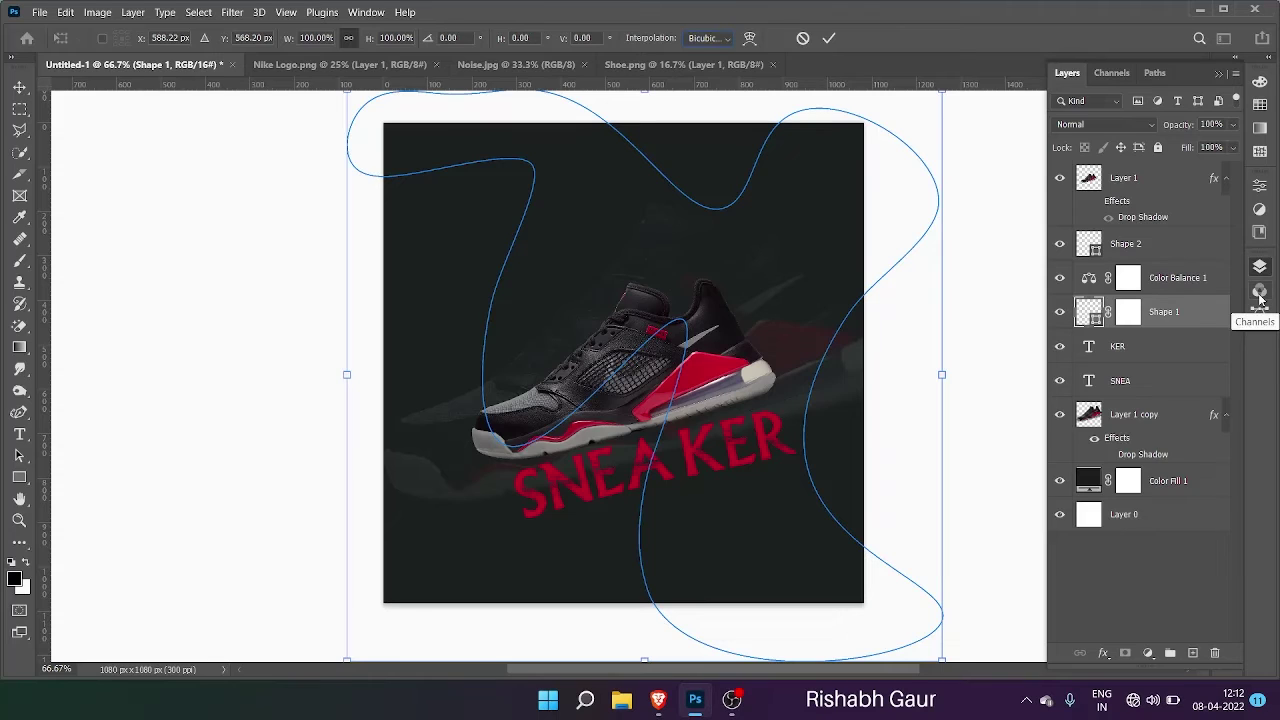
left_click(1259, 209)
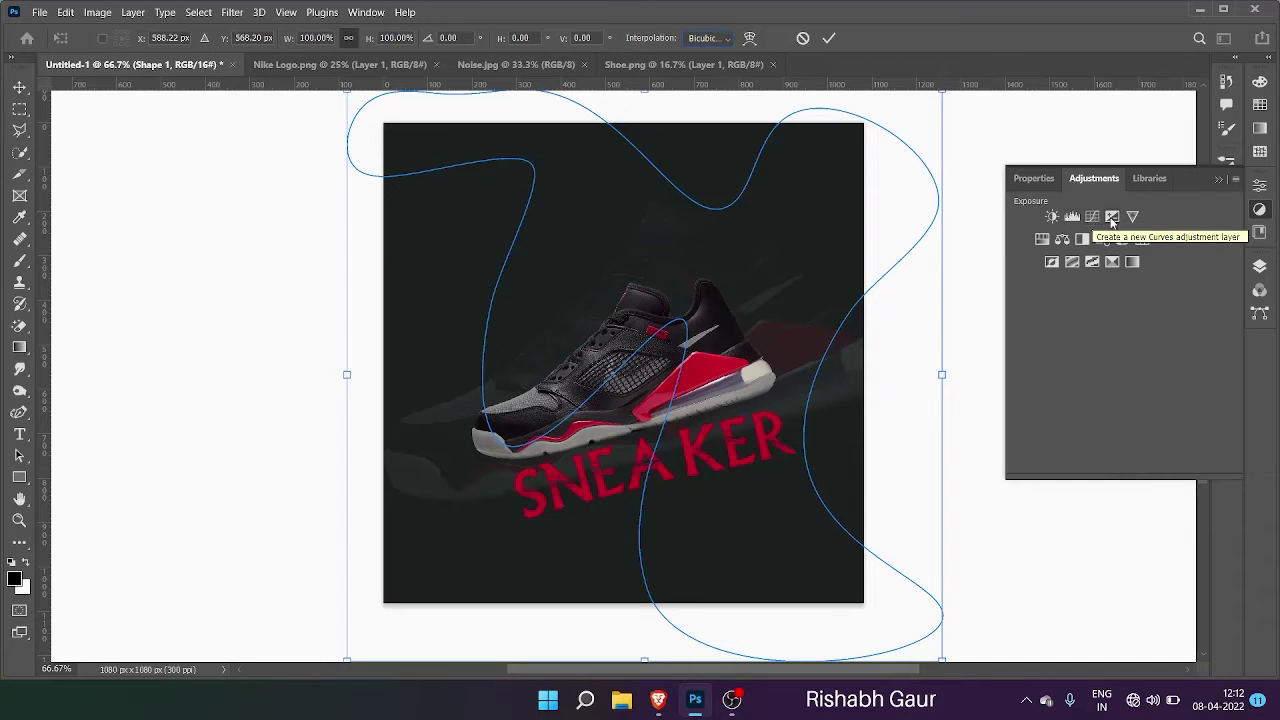
left_click(1219, 180)
left_click(1260, 186)
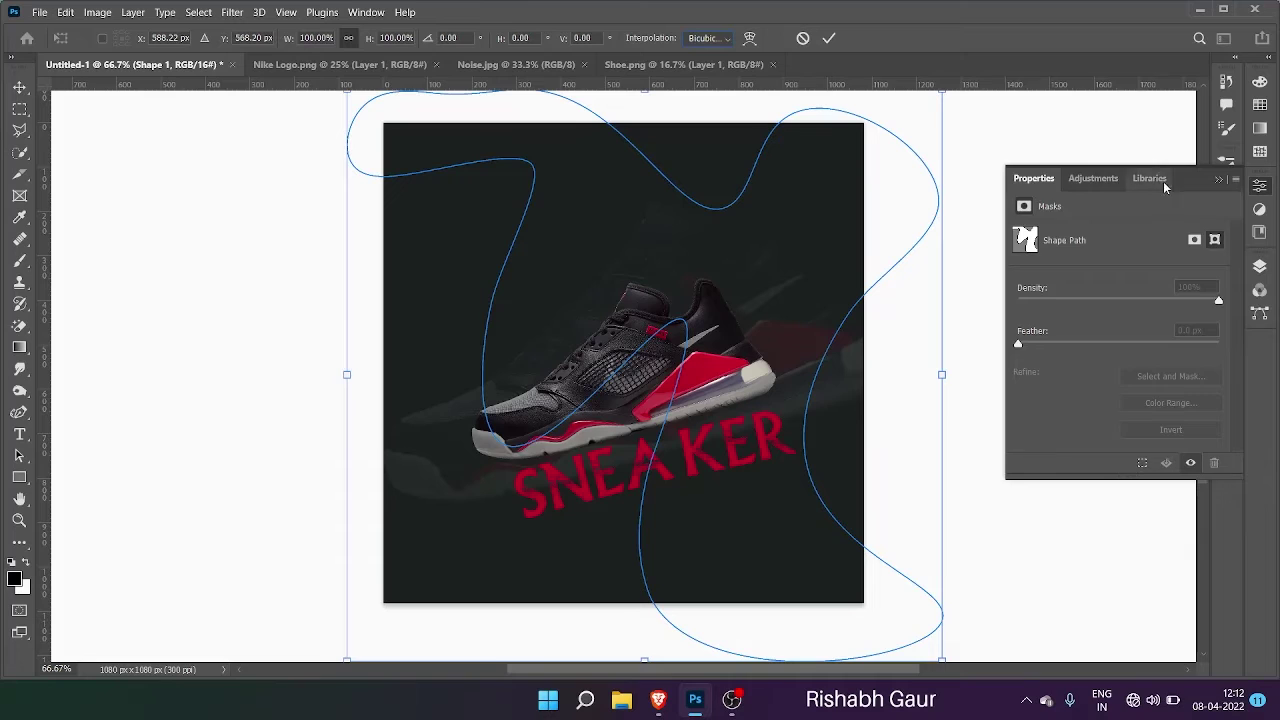
left_click(1093, 178)
left_click(1219, 179)
left_click(828, 40)
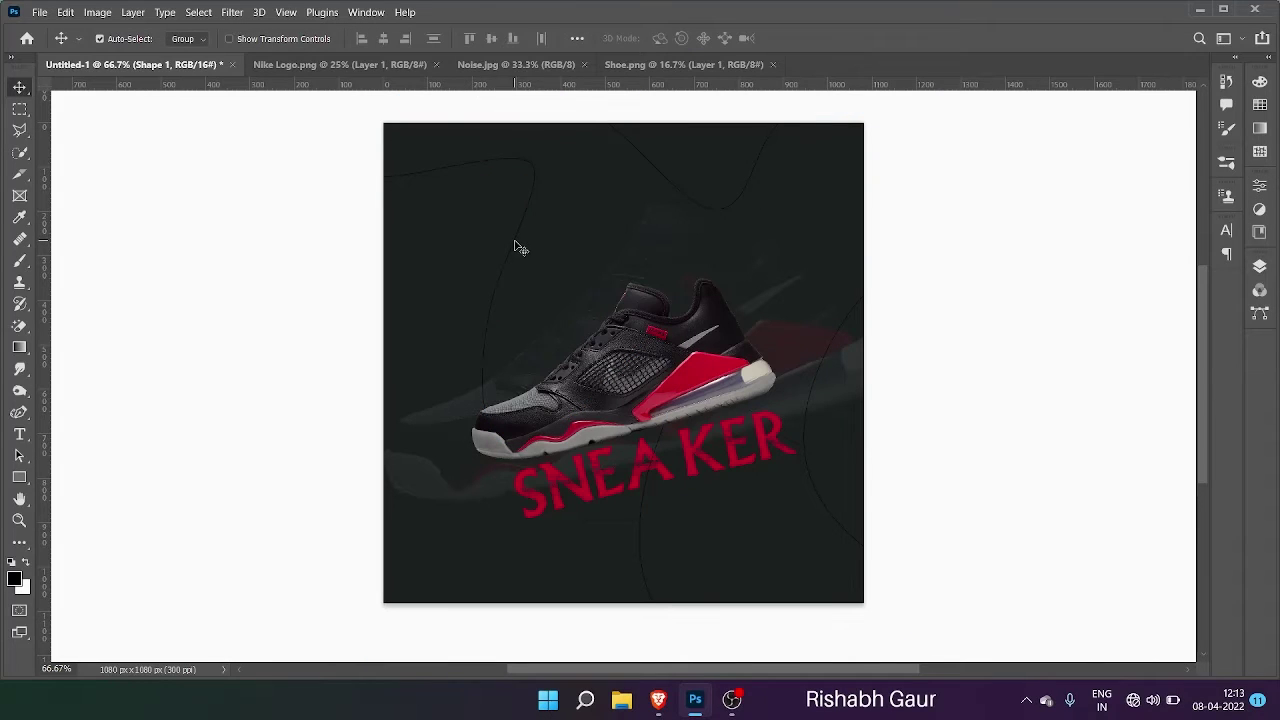
Step: Try a free transform on the Color Fill 1 background and undo the recent edits, including the Color Balance adjustment
left_click(1259, 313)
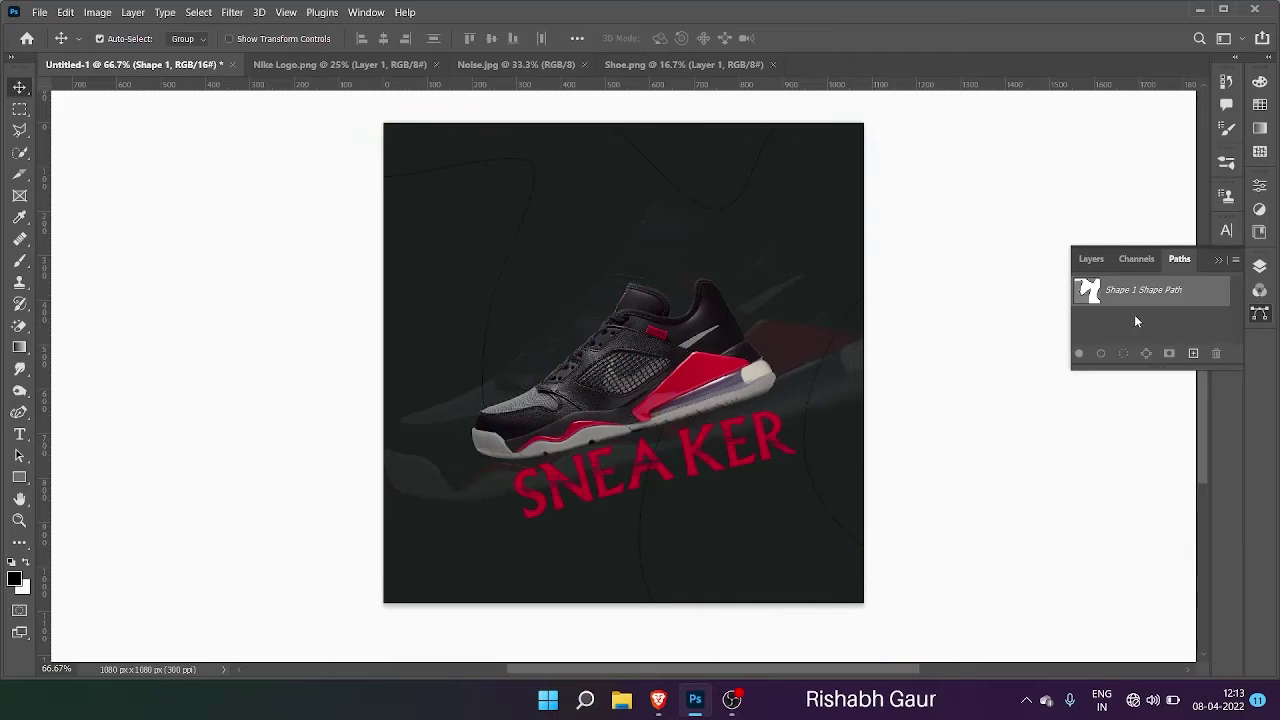
left_click(510, 256)
key("p")
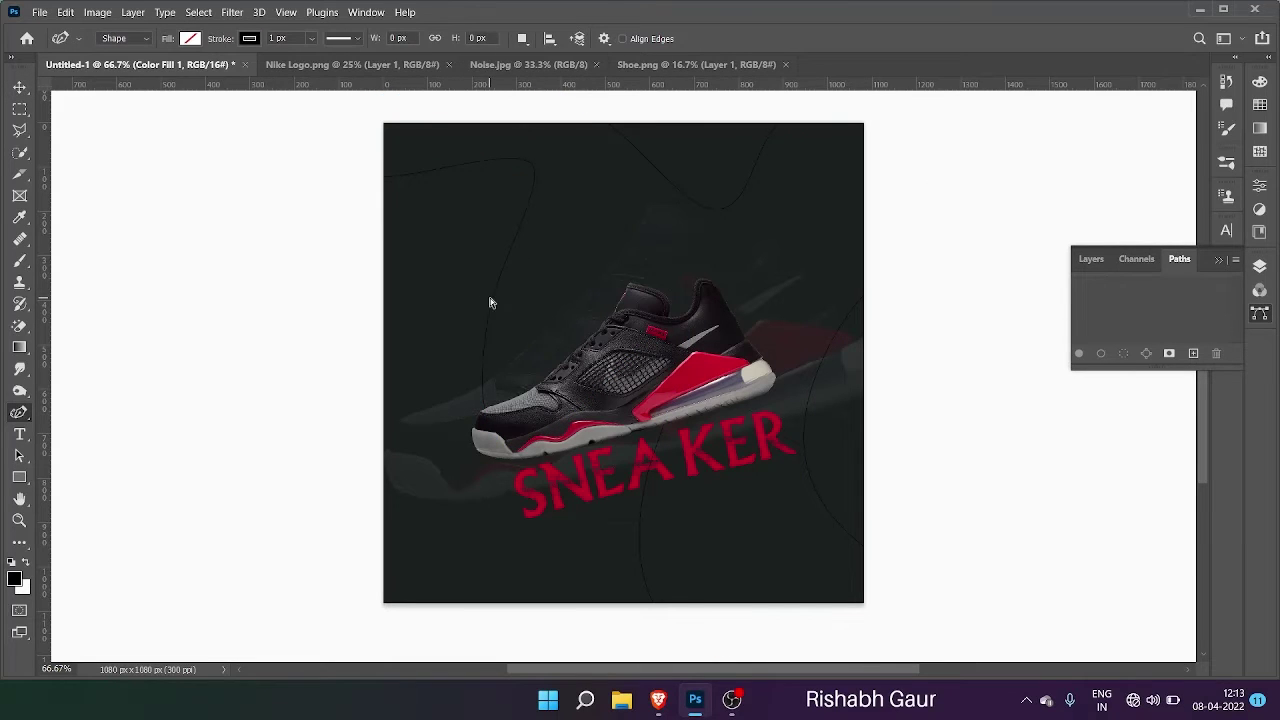
key("ctrl+t")
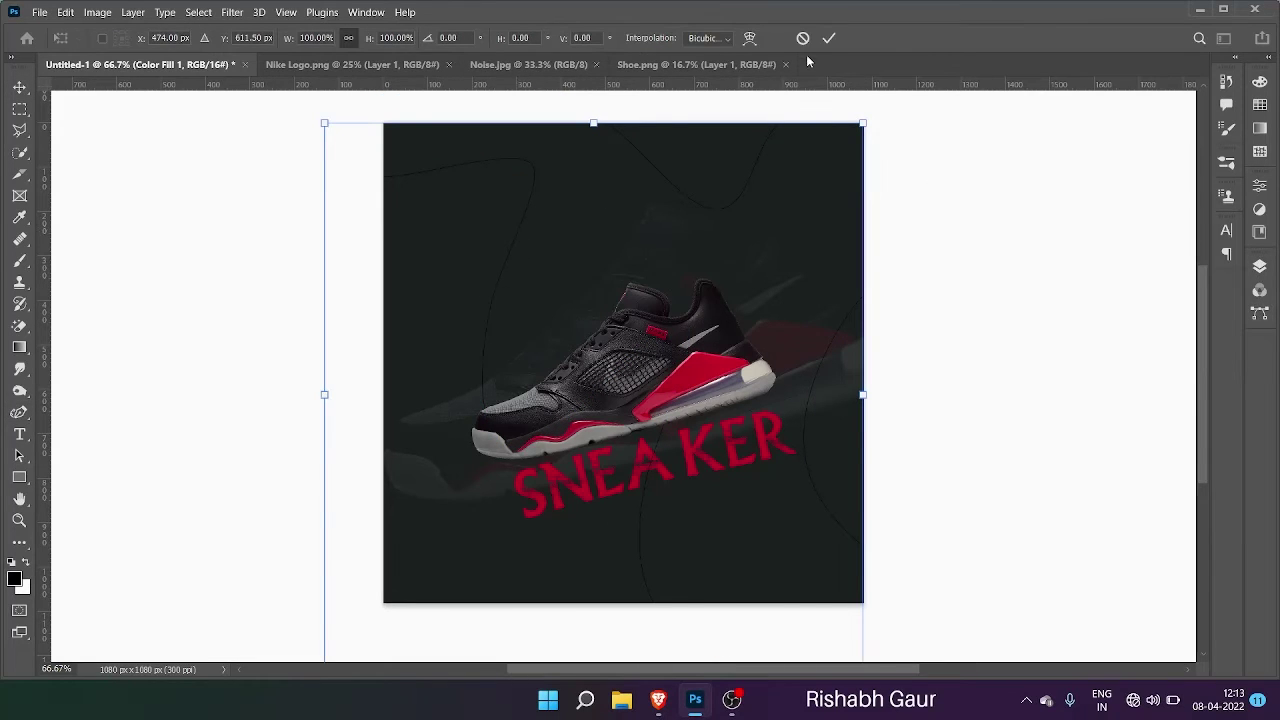
left_click(829, 38)
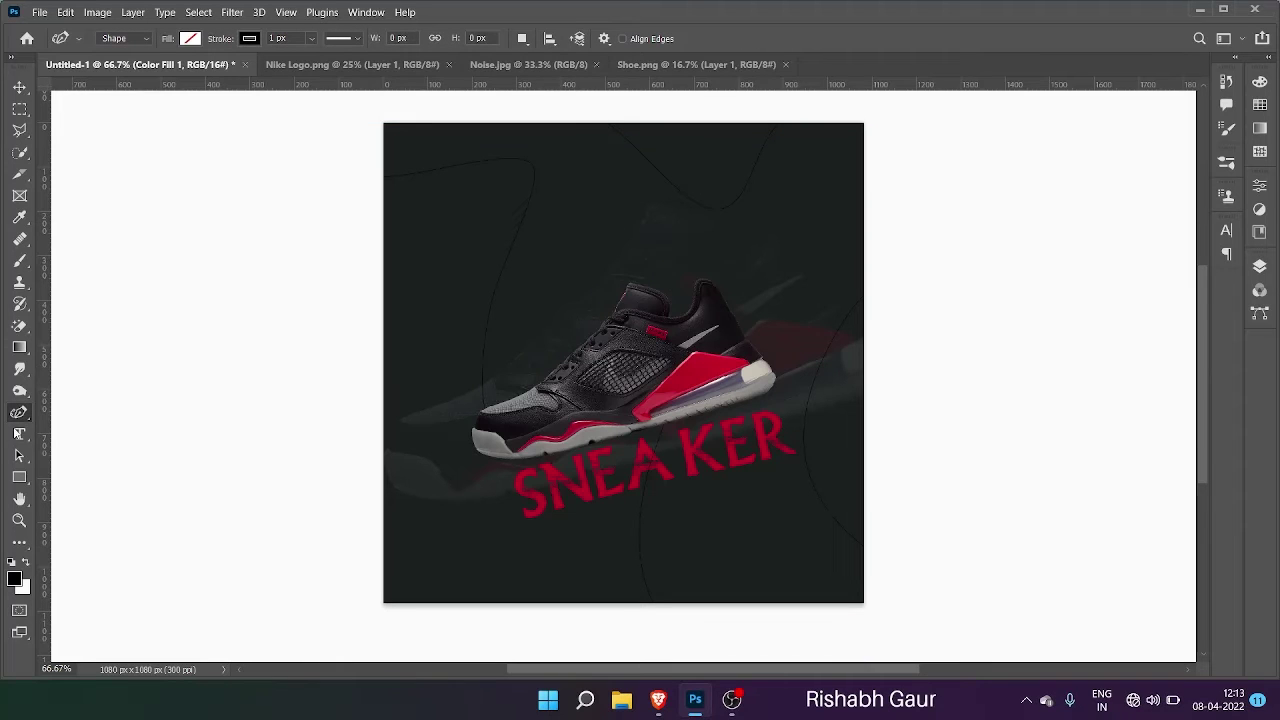
key("ctrl+z")
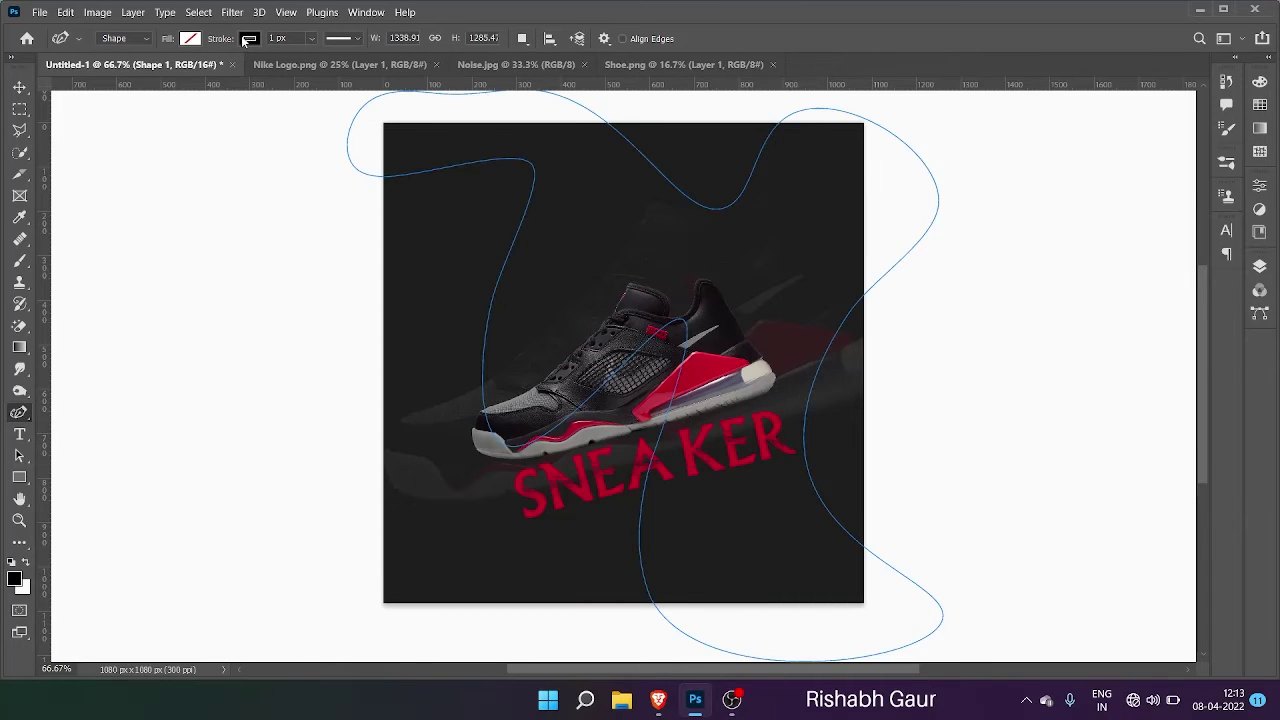
Step: Switch the Curvature Pen tool's drawing mode to Path and back to Shape
left_click(138, 42)
left_click(121, 66)
left_click(116, 40)
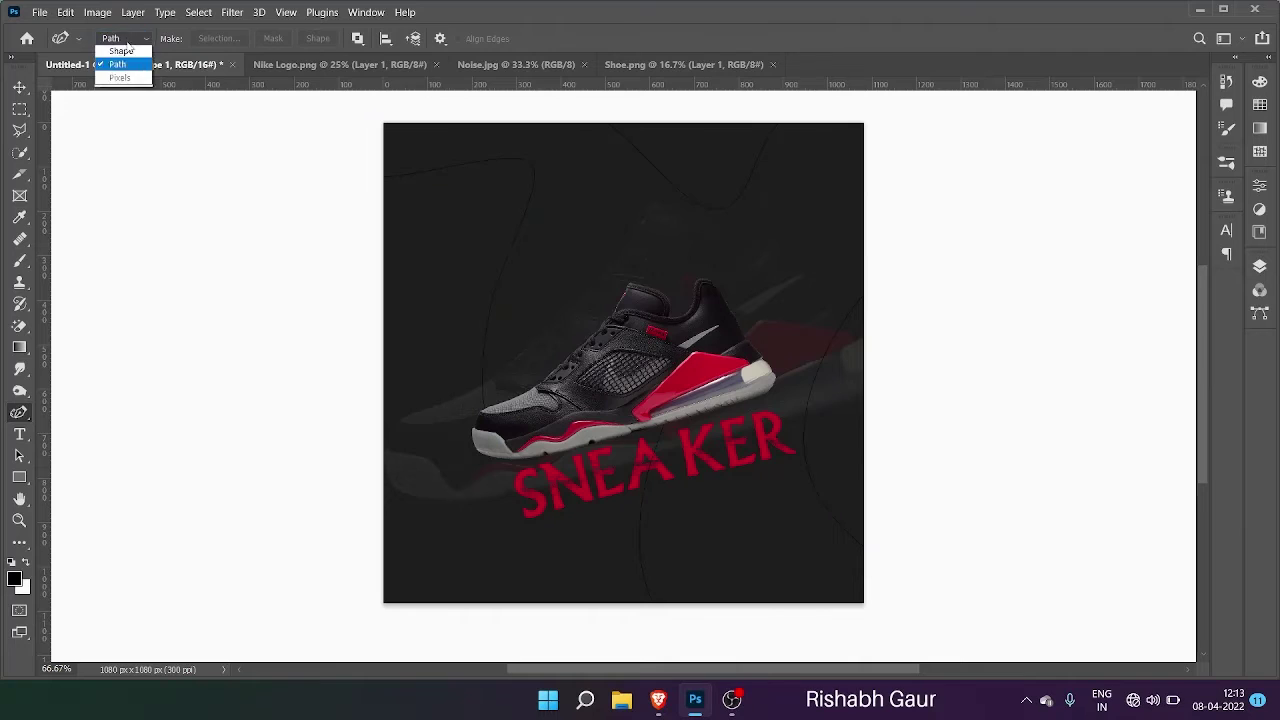
left_click(128, 53)
Step: Try a solid red fill on Shape 1 and reset its fill to none
left_click(190, 39)
left_click(102, 125)
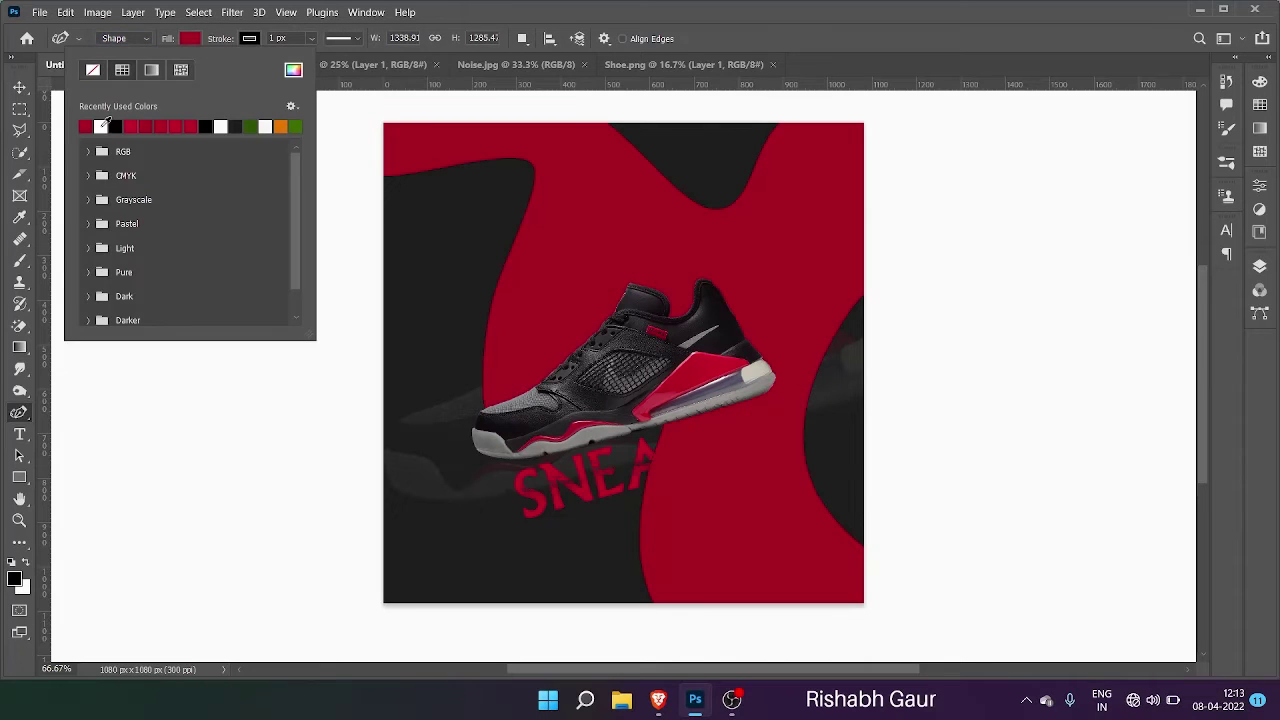
left_click(92, 71)
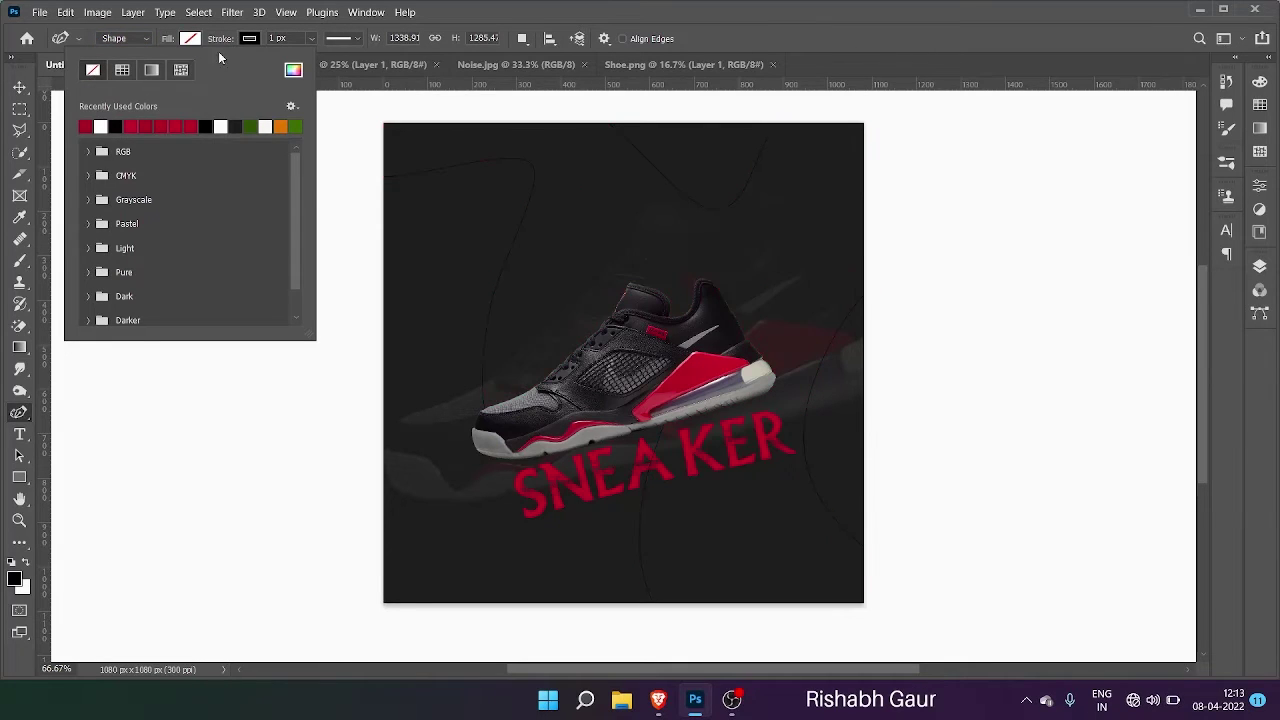
Step: Give the Shape 3 curved line a red stroke and set its stroke width to about 29 px
left_click(250, 39)
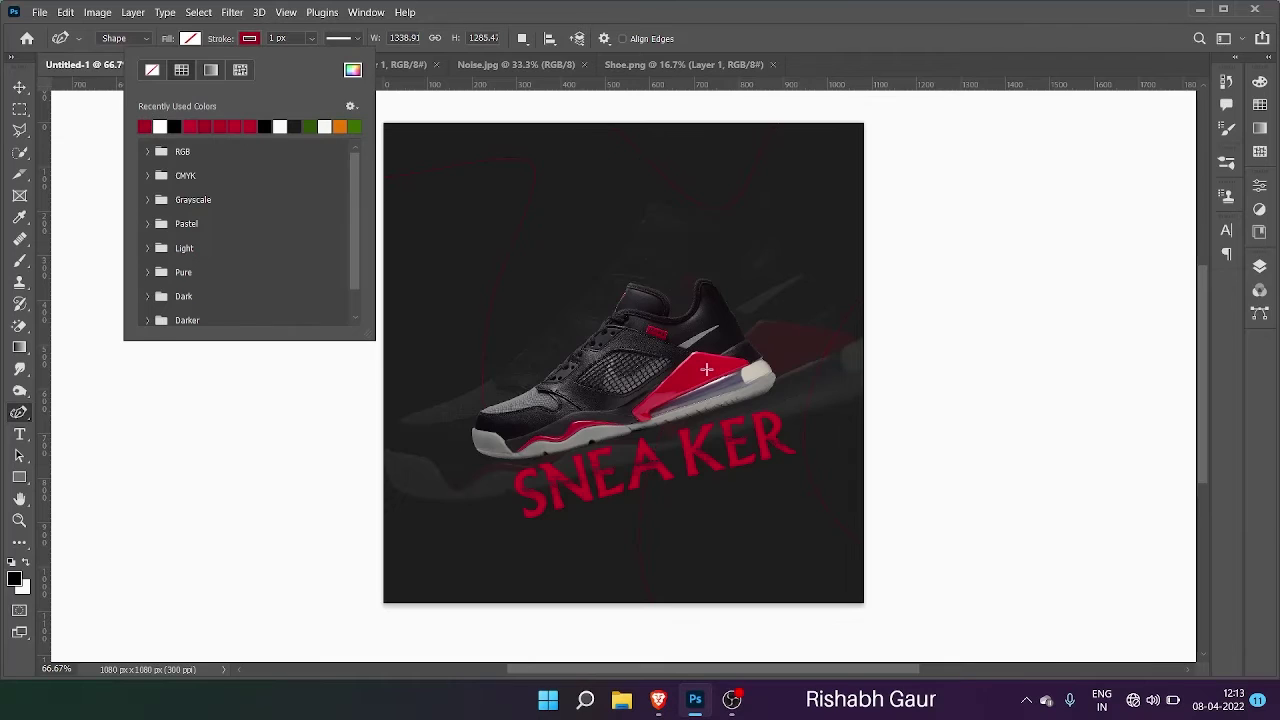
left_click(707, 369)
left_click(311, 39)
left_click_drag(314, 56, 353, 63)
left_click(318, 59)
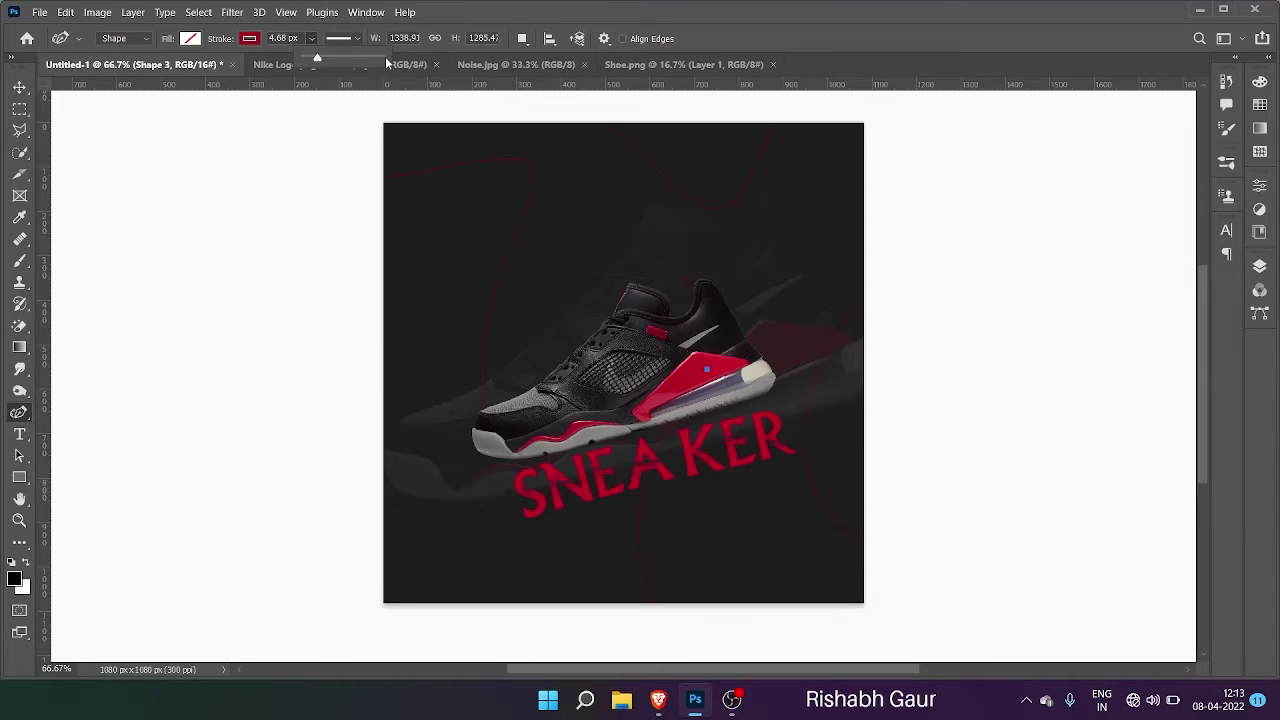
left_click(382, 58)
left_click(325, 58)
Step: Choose a slightly darker red as the stroke color of Shape 3
left_click(250, 39)
left_click(353, 72)
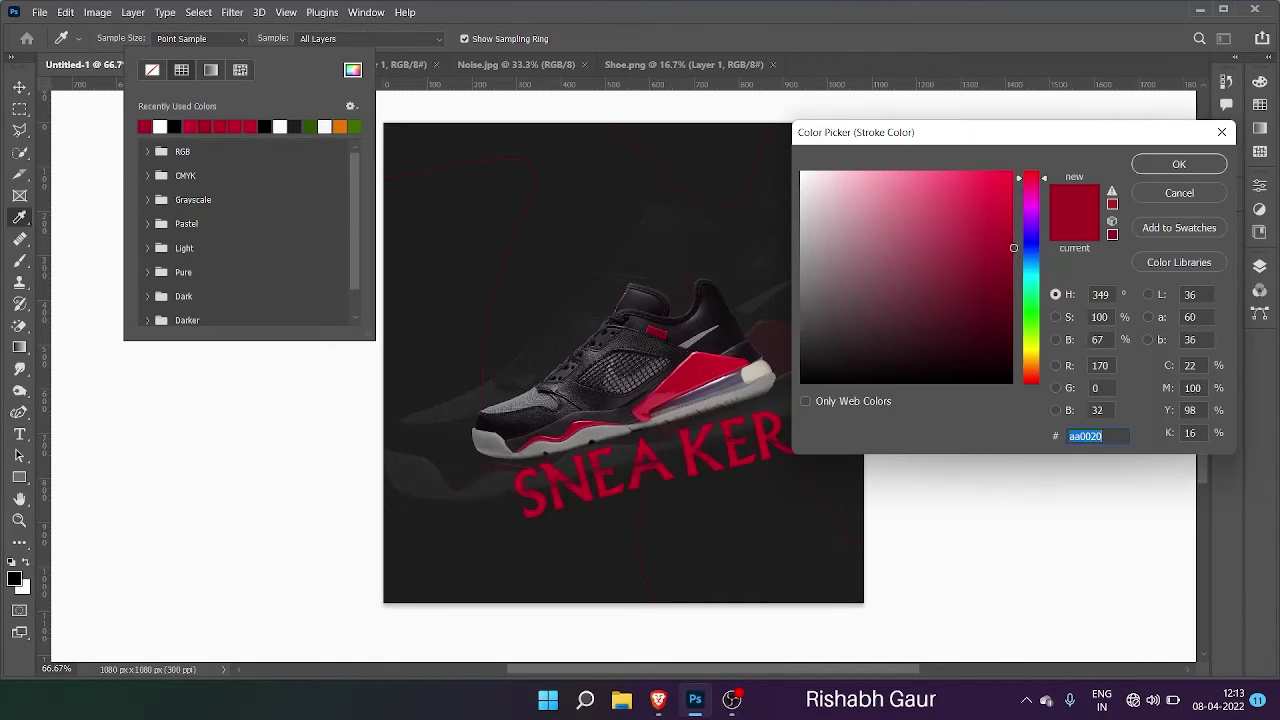
left_click_drag(1013, 248, 1016, 258)
left_click(1190, 172)
left_click(454, 14)
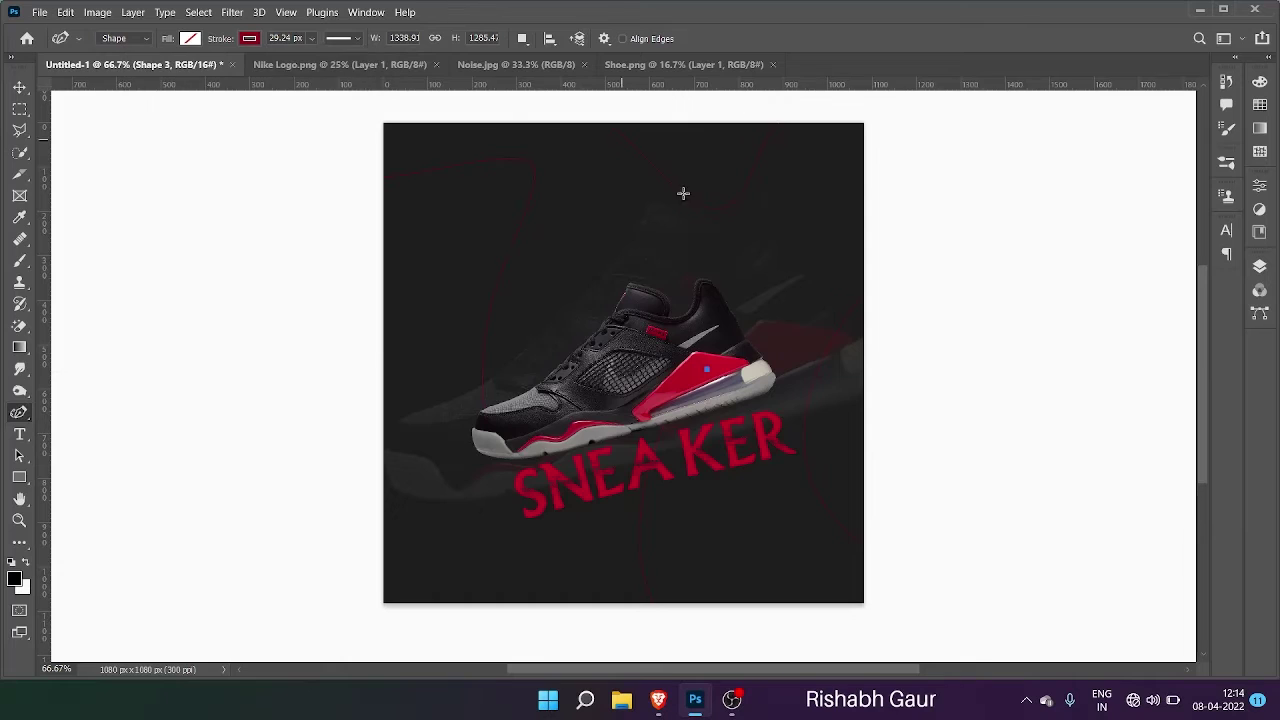
Step: Move the red curved line slightly to the left on the poster and deselect it
left_click(19, 87)
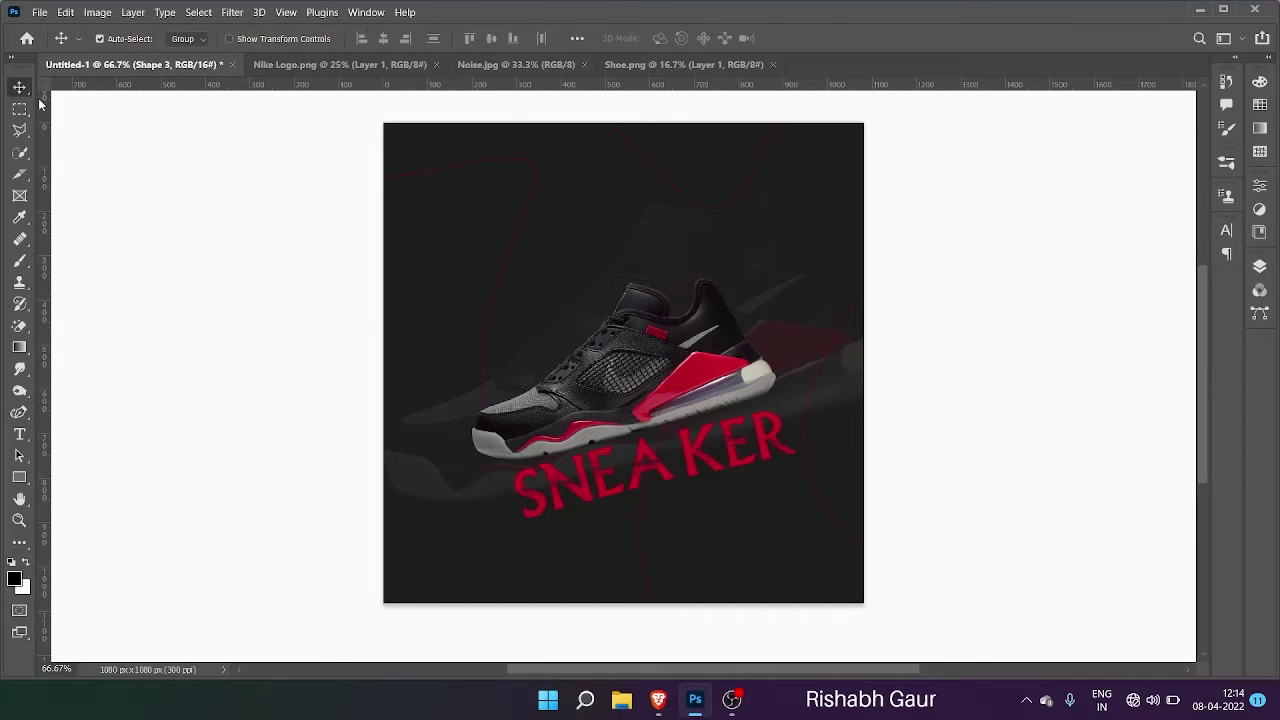
left_click_drag(487, 317, 467, 321)
left_click(902, 320)
Step: Copy the Noise.jpg image into the Untitled-1 poster document, accepting the different bit depth
left_click(640, 64)
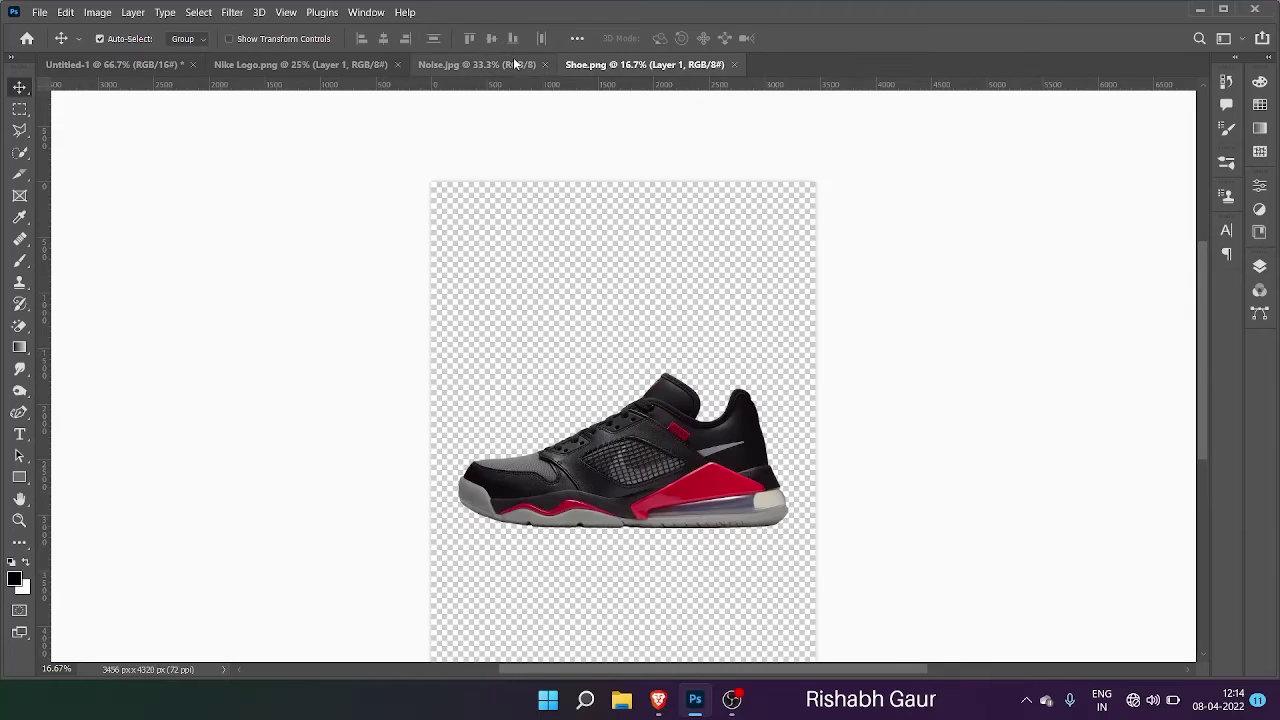
left_click(477, 64)
left_click_drag(168, 60, 589, 309)
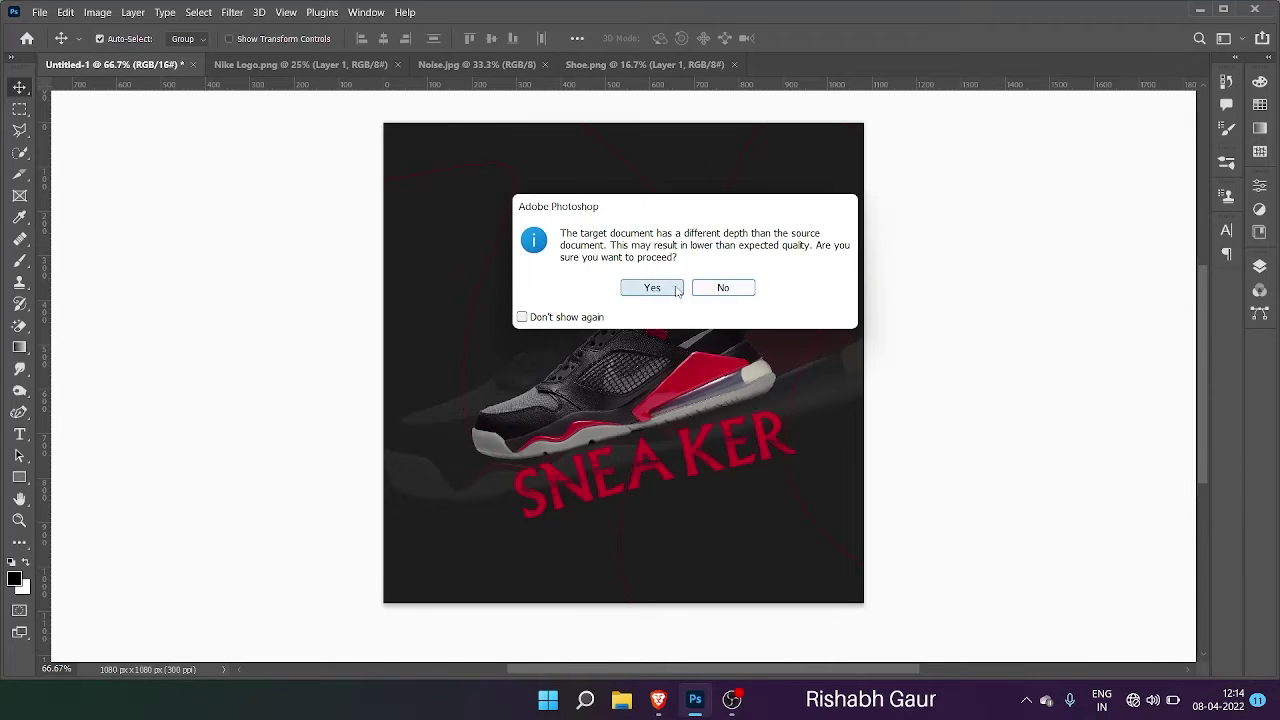
left_click(672, 289)
Step: Set the noise layer's blend mode to Screen and lower its opacity to 41%
left_click(1259, 266)
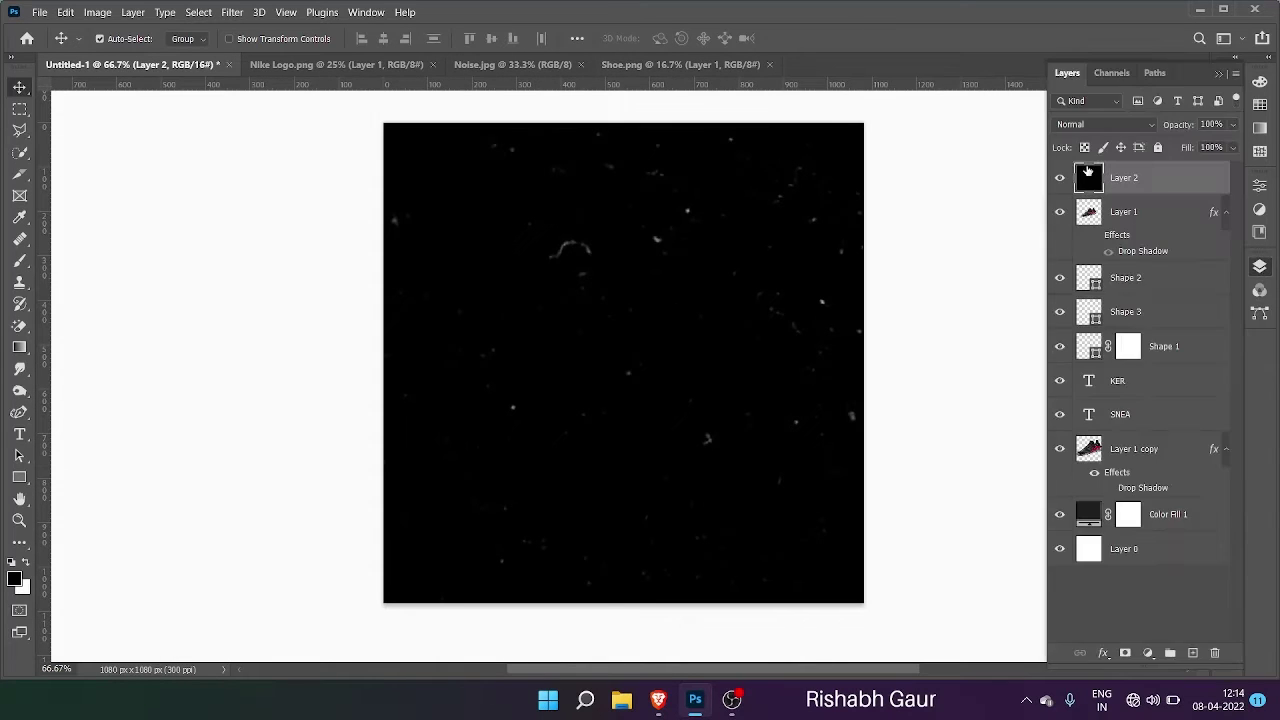
left_click(1100, 125)
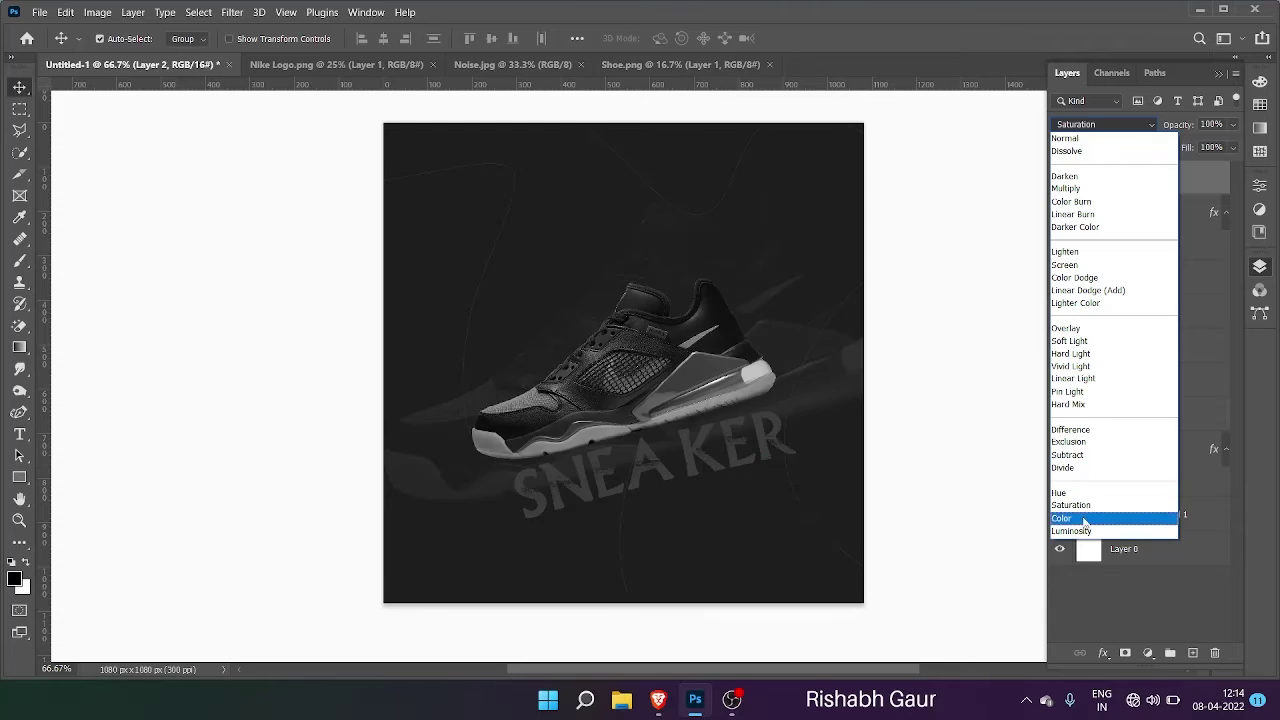
left_click(1085, 266)
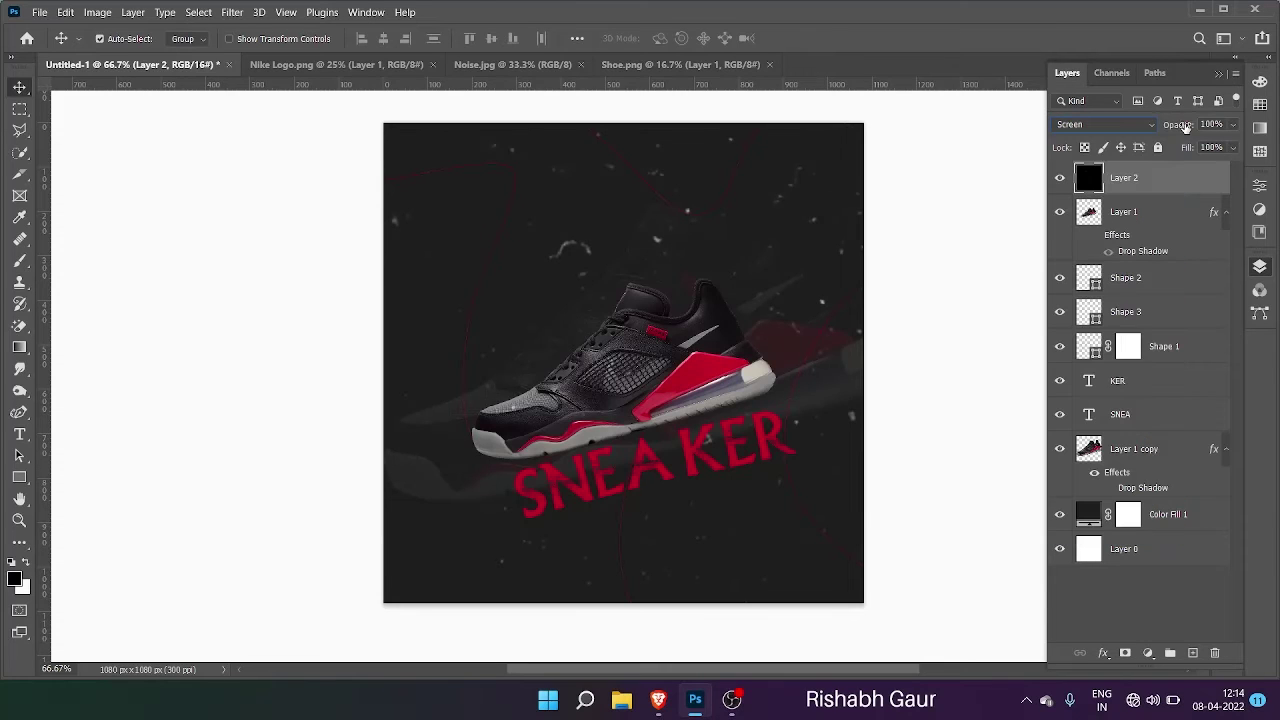
left_click_drag(1185, 126, 1067, 132)
mouse_move(1172, 128)
left_mouse_down()
mouse_move(1204, 128)
mouse_move(1167, 128)
left_mouse_up()
Step: Add a Color Balance adjustment layer above the noise layer, keeping its default settings
left_click(1147, 655)
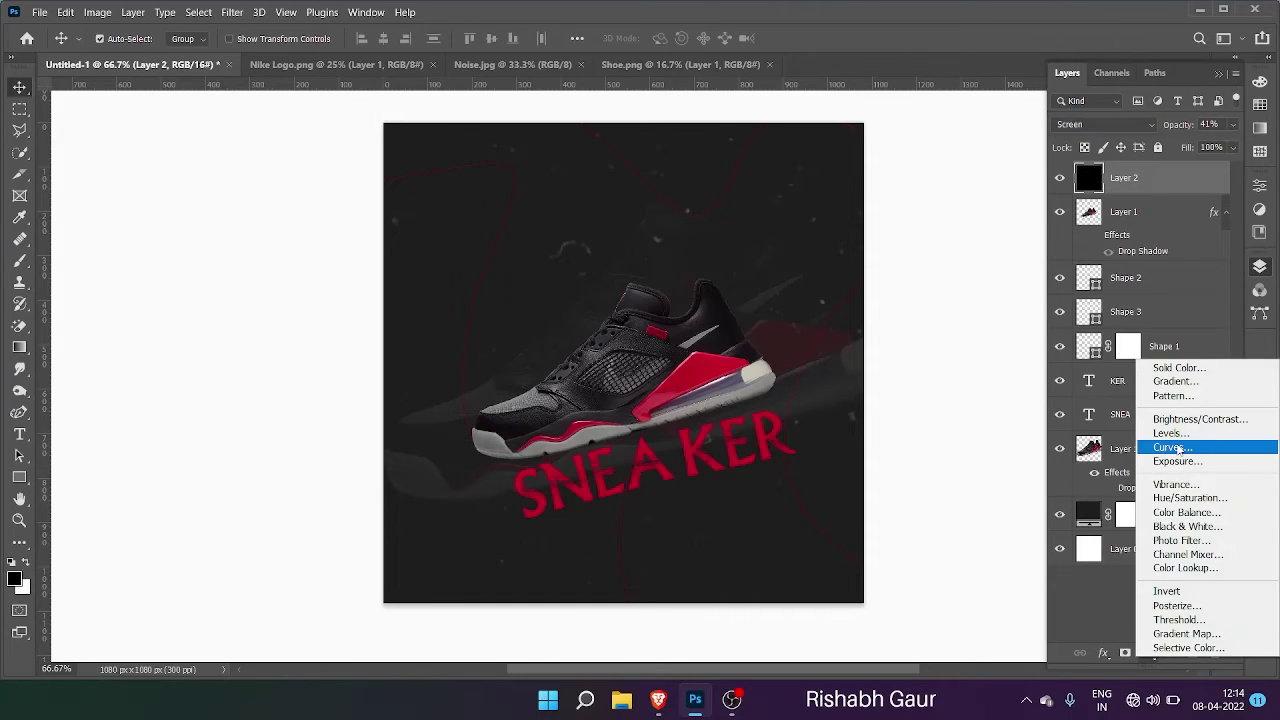
left_click(1186, 512)
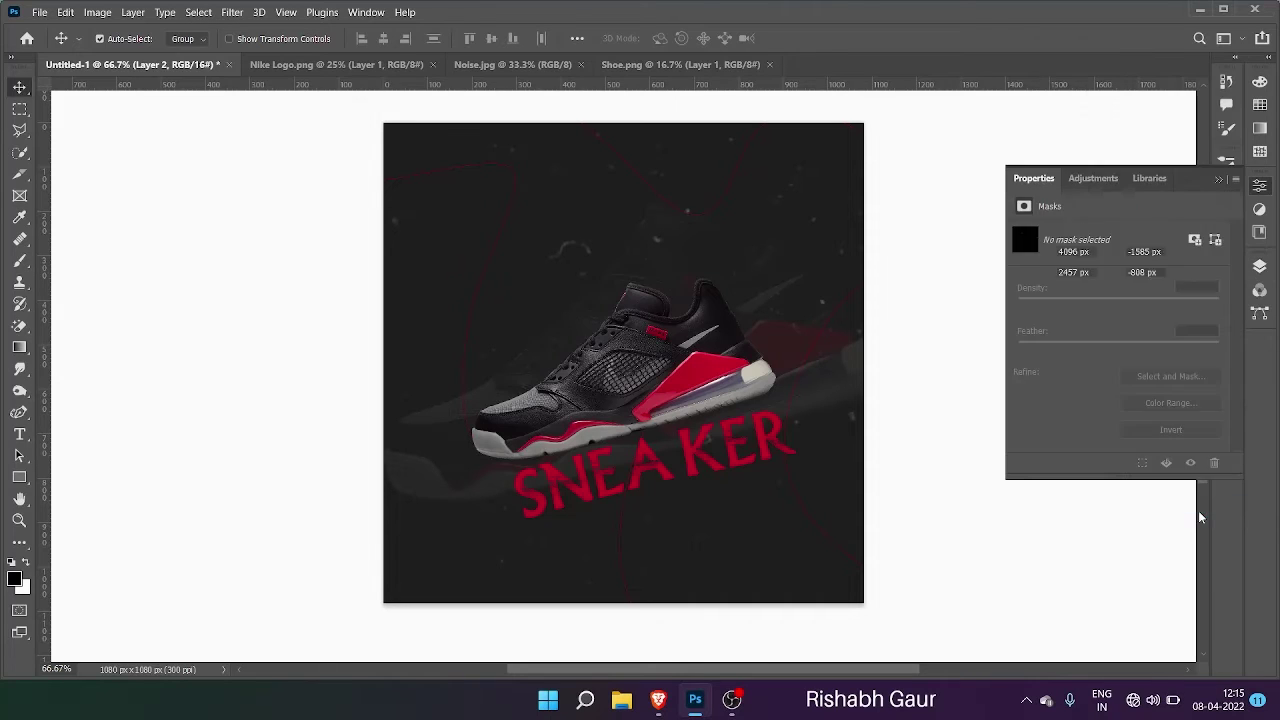
left_click(1218, 179)
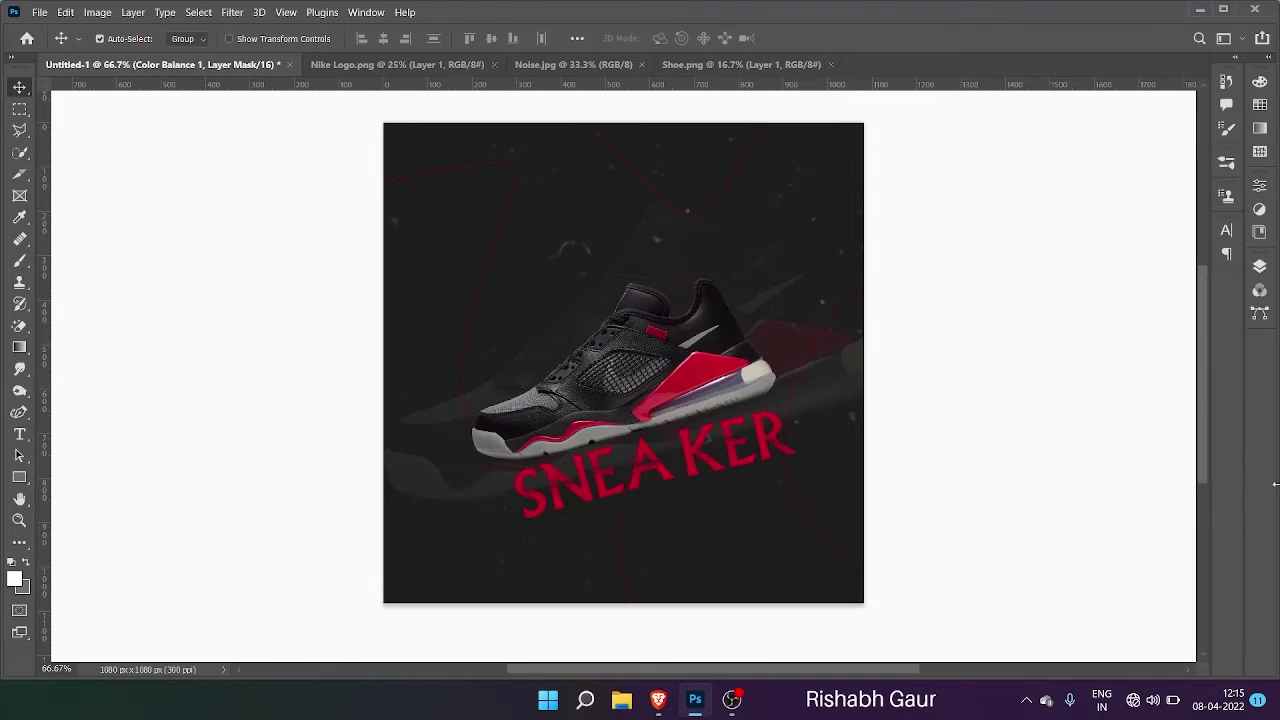
Step: Add a Selective Color adjustment layer above Color Balance 1, keeping its default settings
left_click(1260, 266)
left_click(1148, 654)
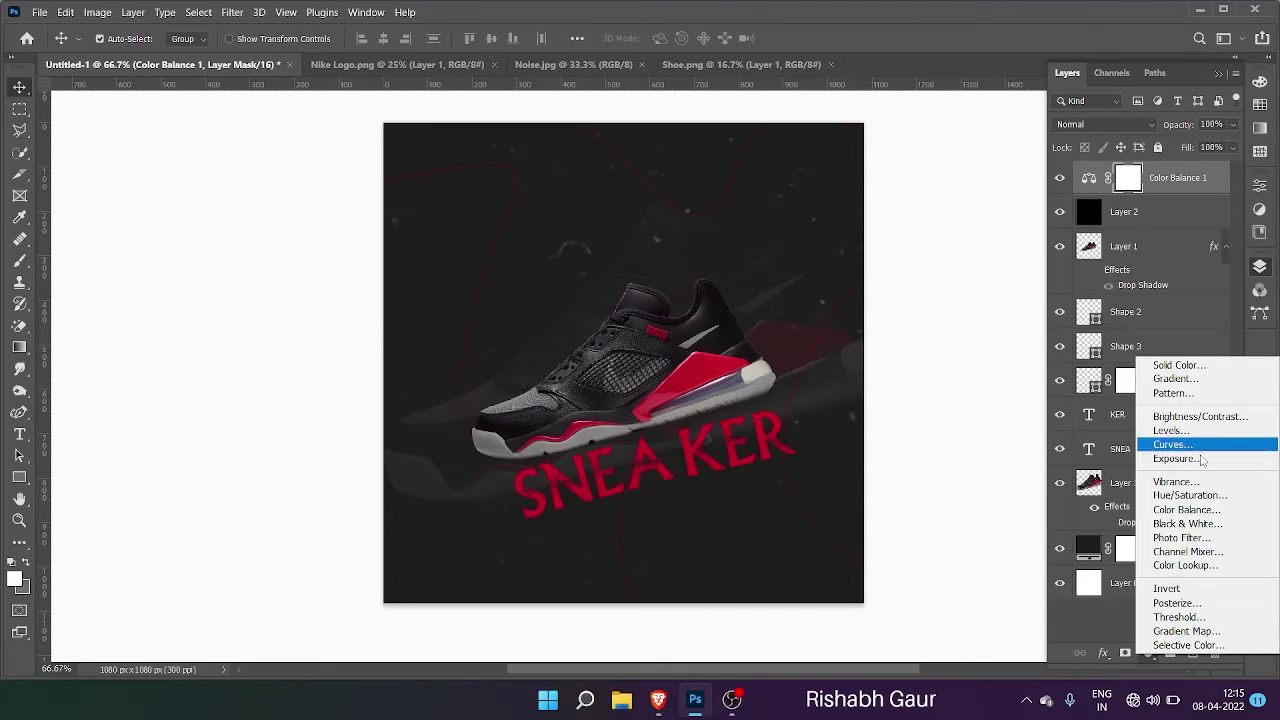
left_click(1212, 646)
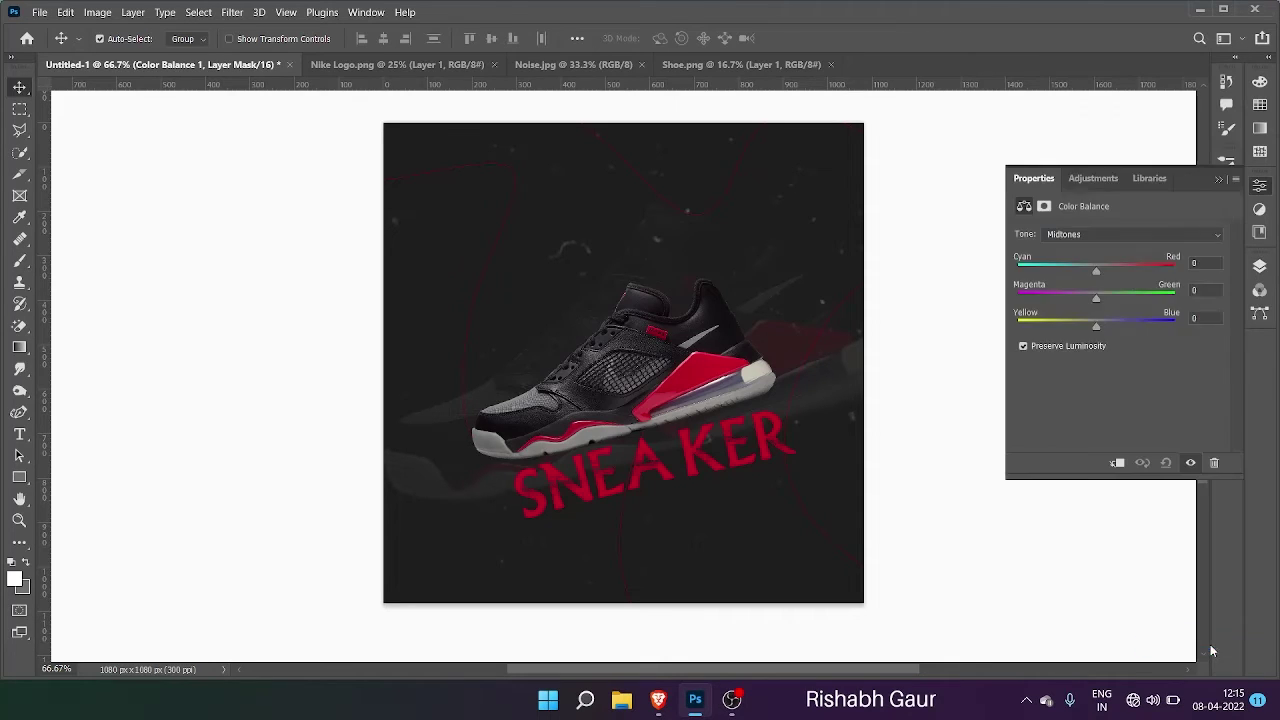
left_click(1218, 182)
left_click(696, 368)
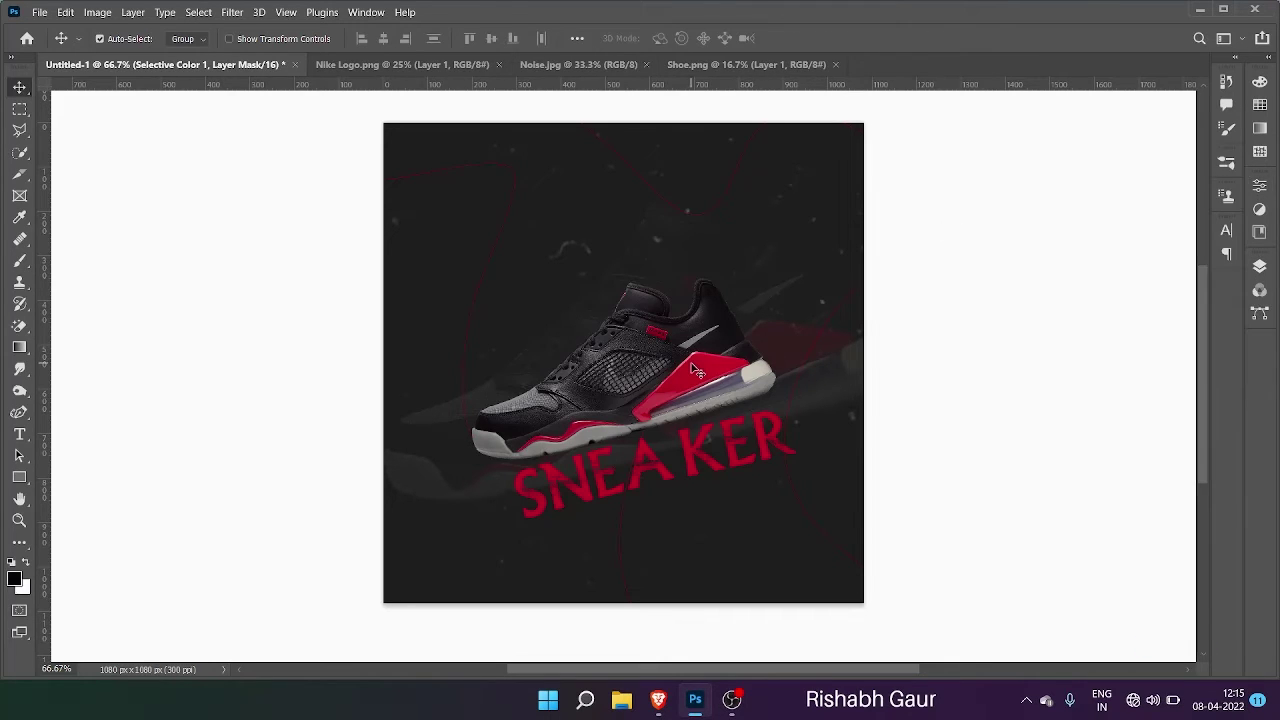
key("ctrl+t")
left_click(829, 39)
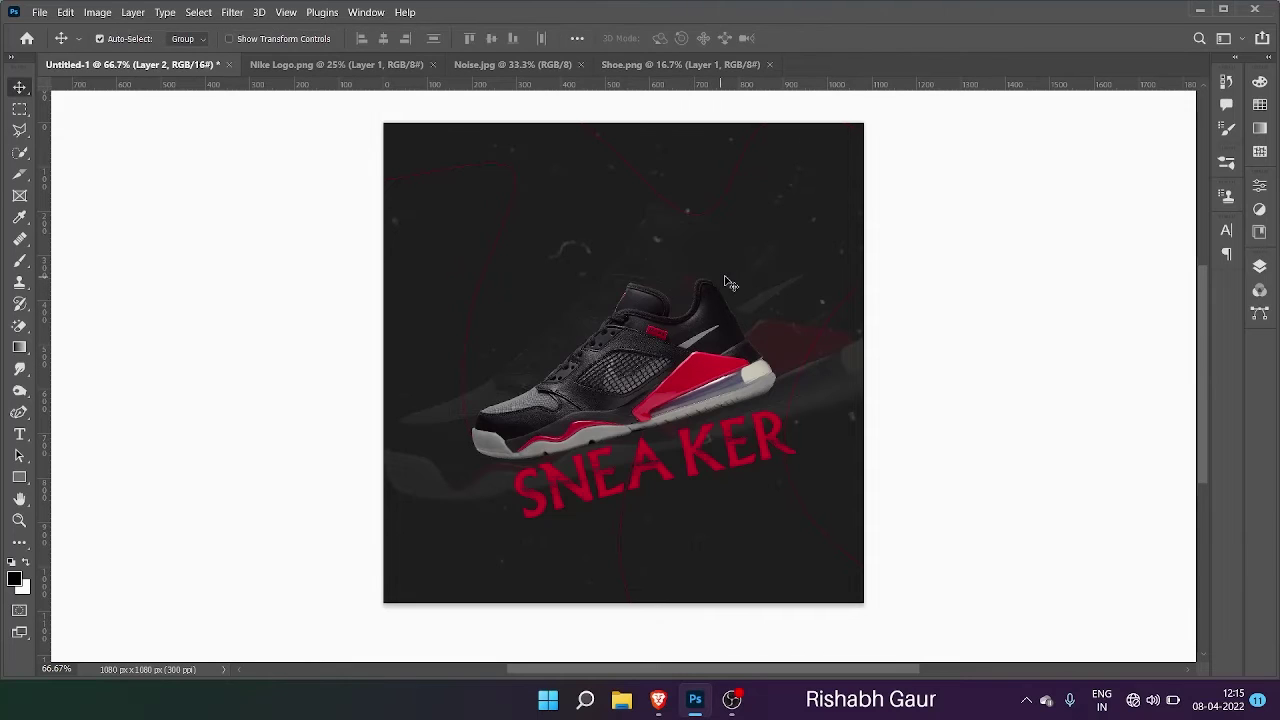
key("ctrl+t")
left_click(831, 39)
Step: Move the Layer 2 noise texture between Layer 1 copy and Color Fill 1 in the layer order
left_click(1260, 268)
left_click_drag(1168, 250, 1174, 530)
Step: Enlarge the main shoe on Layer 1 toward the upper right, shift it left above the SNEAKER text and deselect it
left_click(735, 372)
key("ctrl+t")
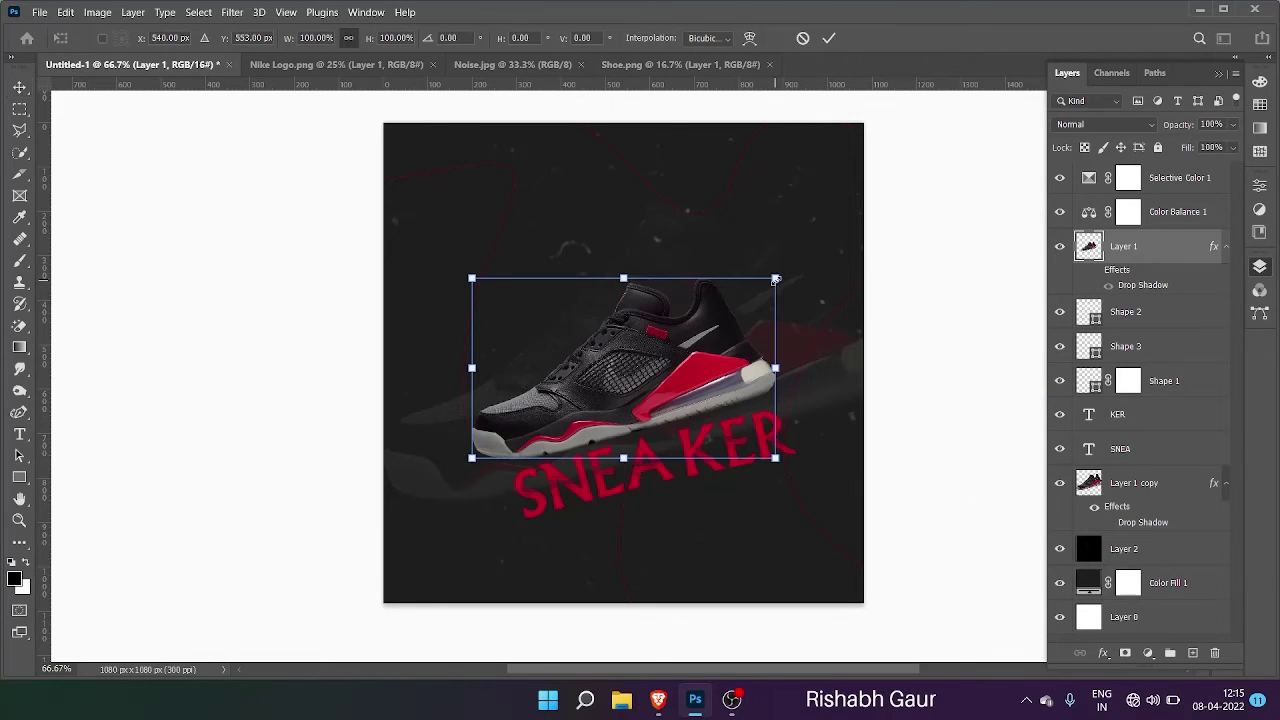
left_click_drag(766, 277, 865, 218)
left_click(829, 38)
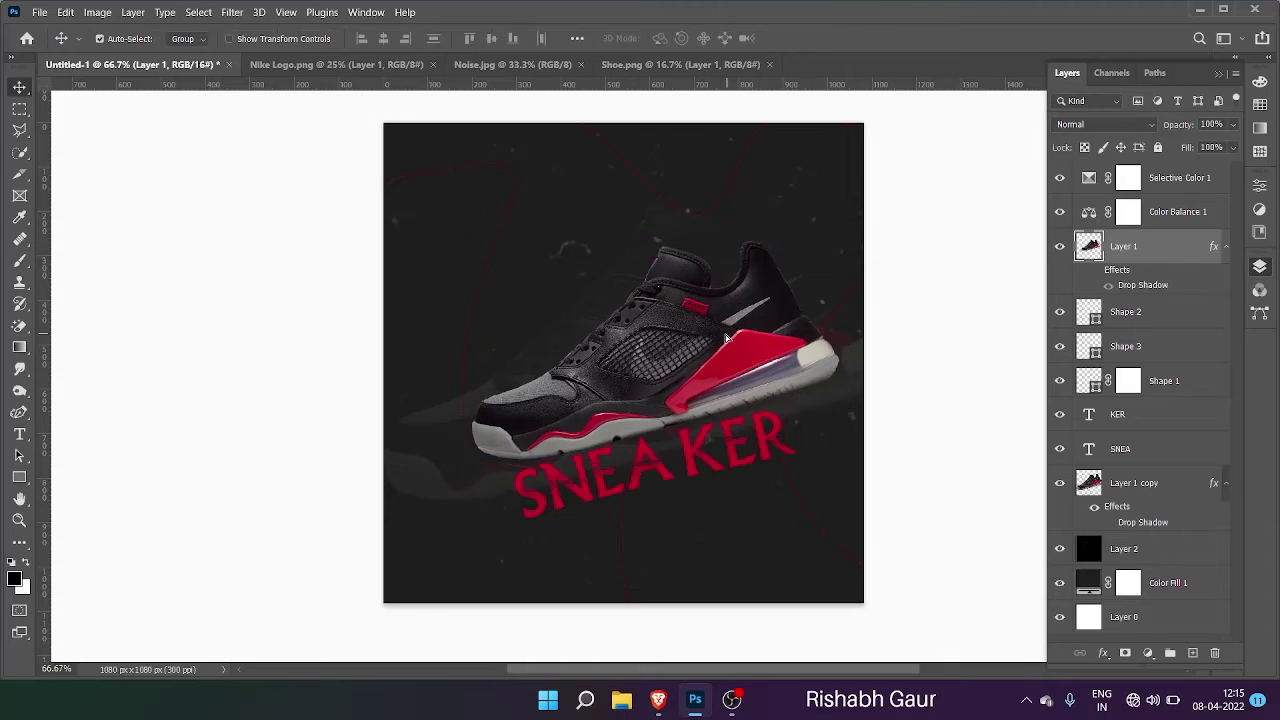
mouse_move(730, 338)
left_mouse_down()
mouse_move(702, 336)
mouse_move(713, 346)
left_mouse_up()
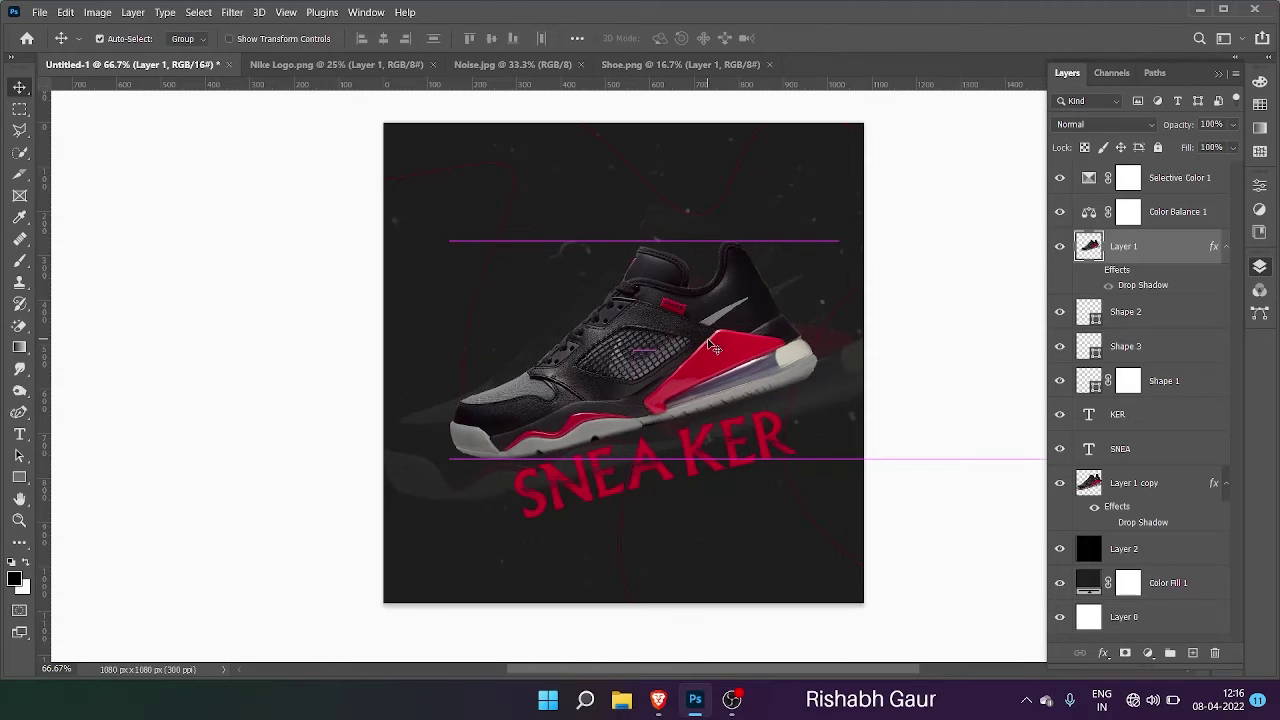
left_click(930, 202)
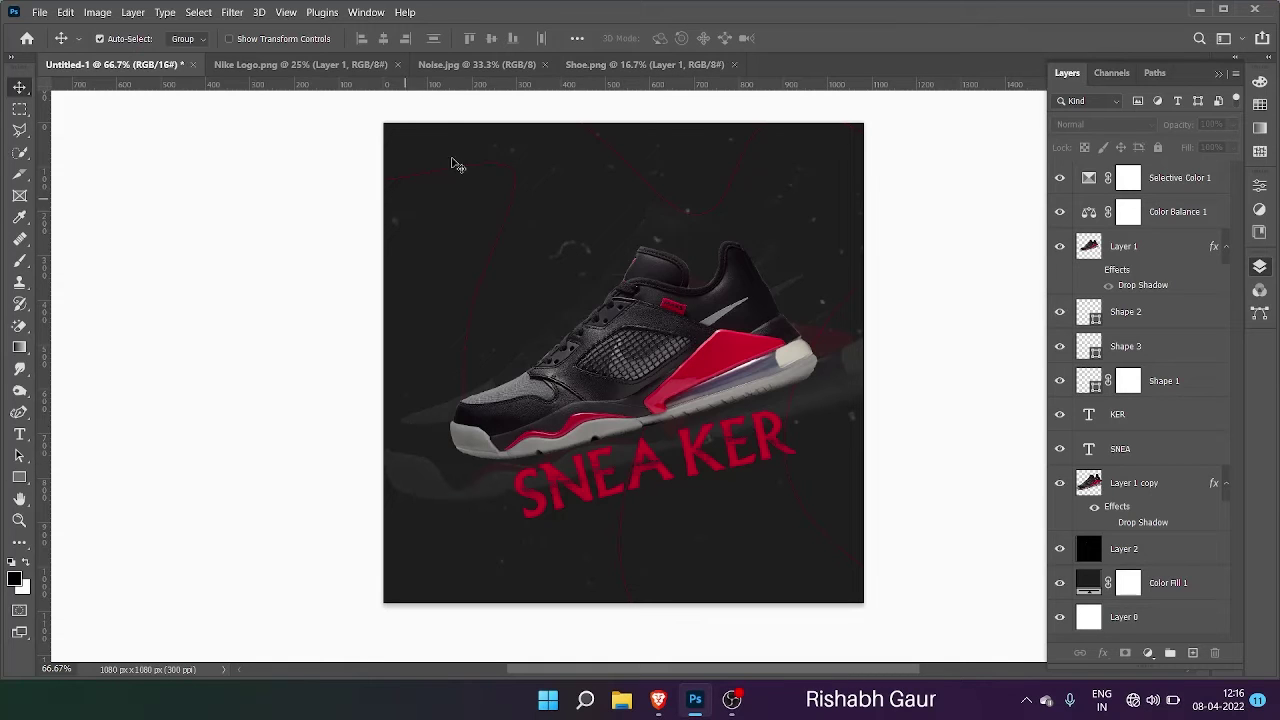
Step: Copy the Nike logo from Nike Logo.png into the poster document and scale it down to a small mark left of the shoe's tongue
left_click(300, 64)
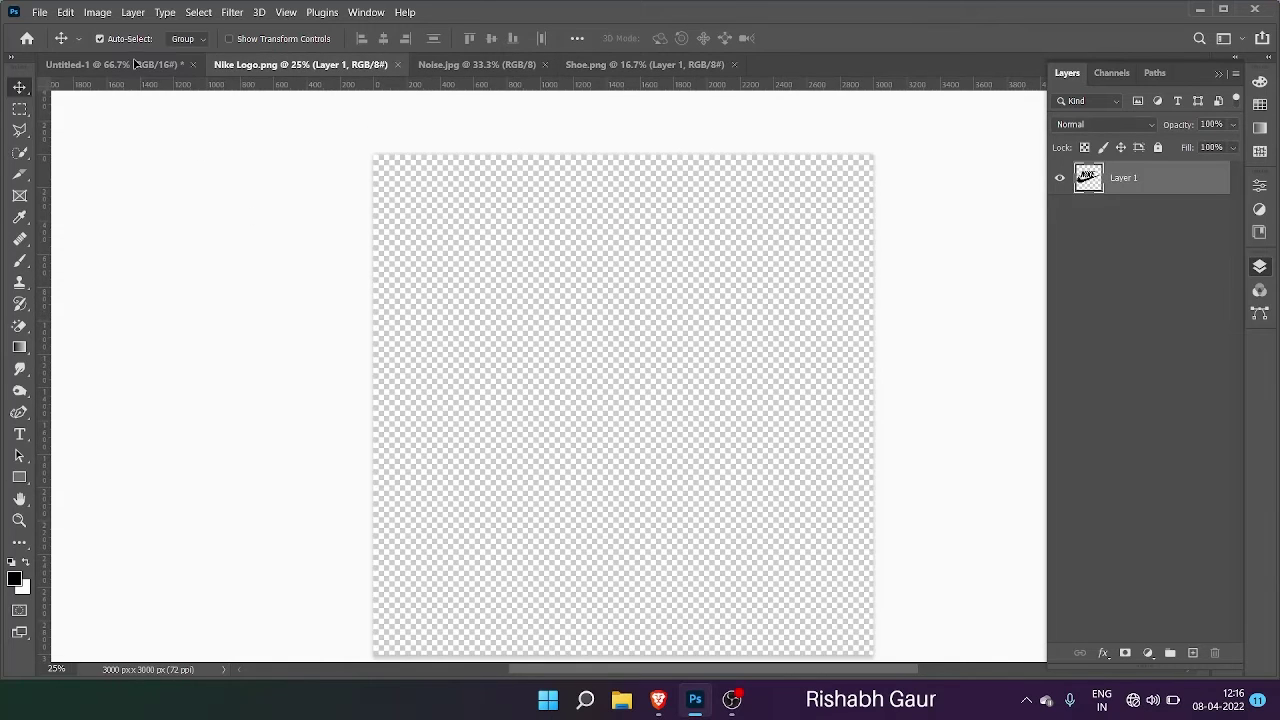
left_click_drag(135, 64, 560, 268)
left_click(652, 287)
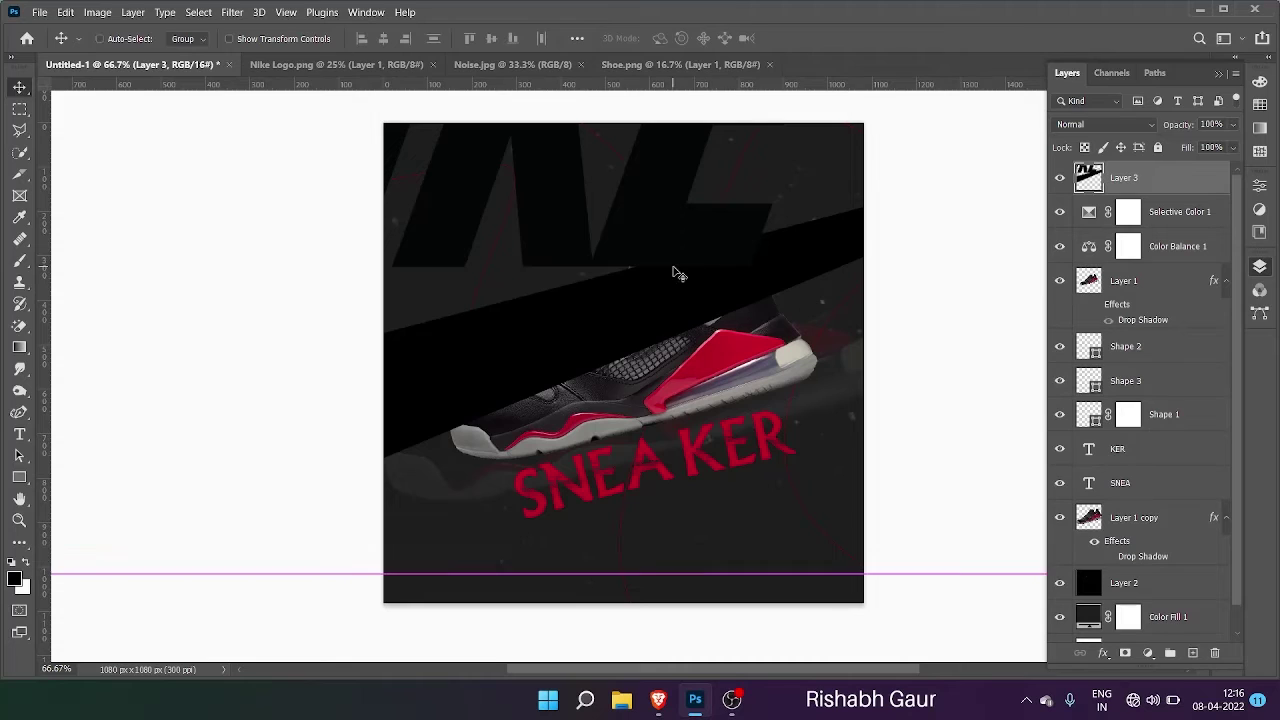
key("ctrl+t")
left_click_drag(527, 571, 548, 277)
left_click(828, 38)
Step: Apply a near-white Color Overlay (fcfcfc) in Normal mode at 100% opacity to the Nike logo on Layer 3
left_click(1103, 652)
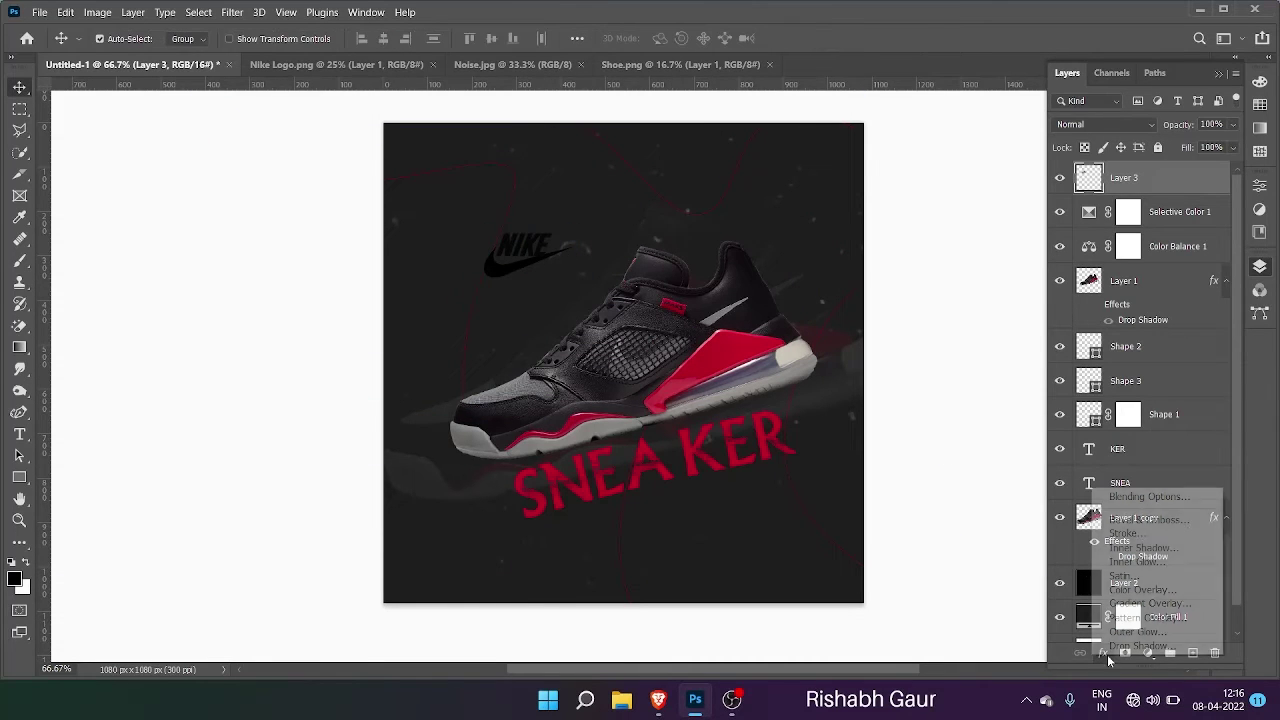
left_click(1147, 590)
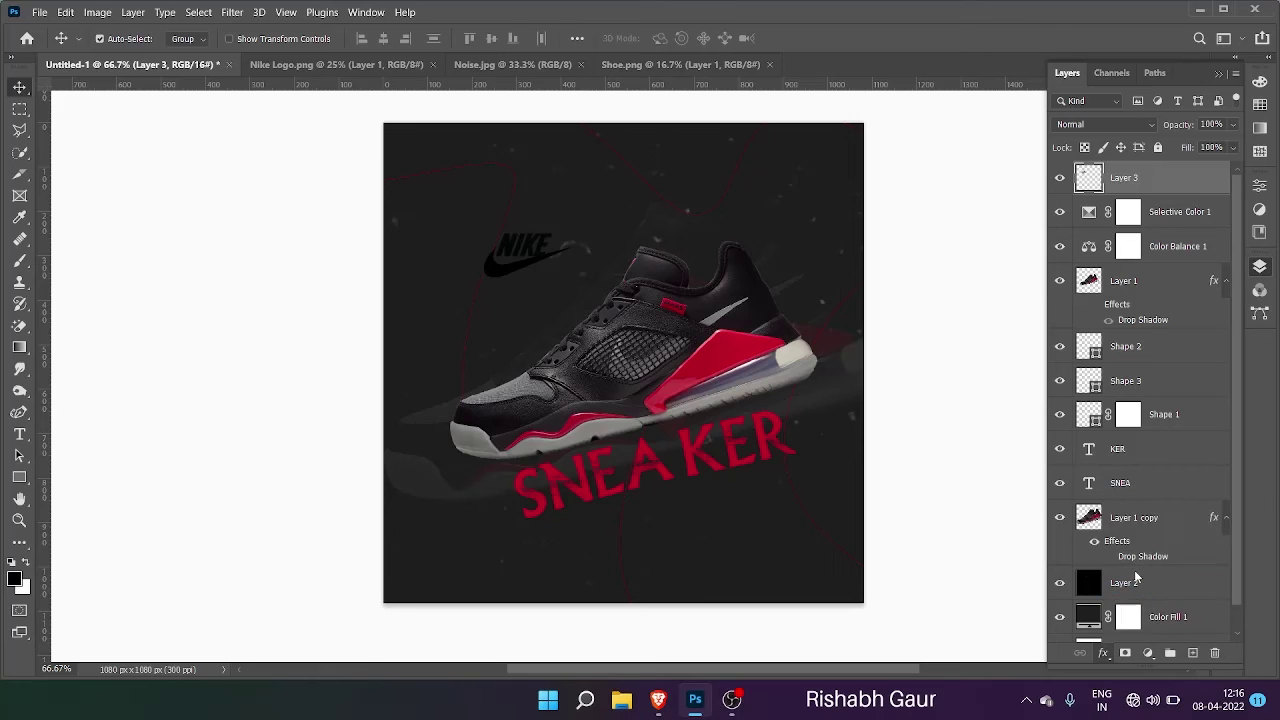
left_click(1023, 212)
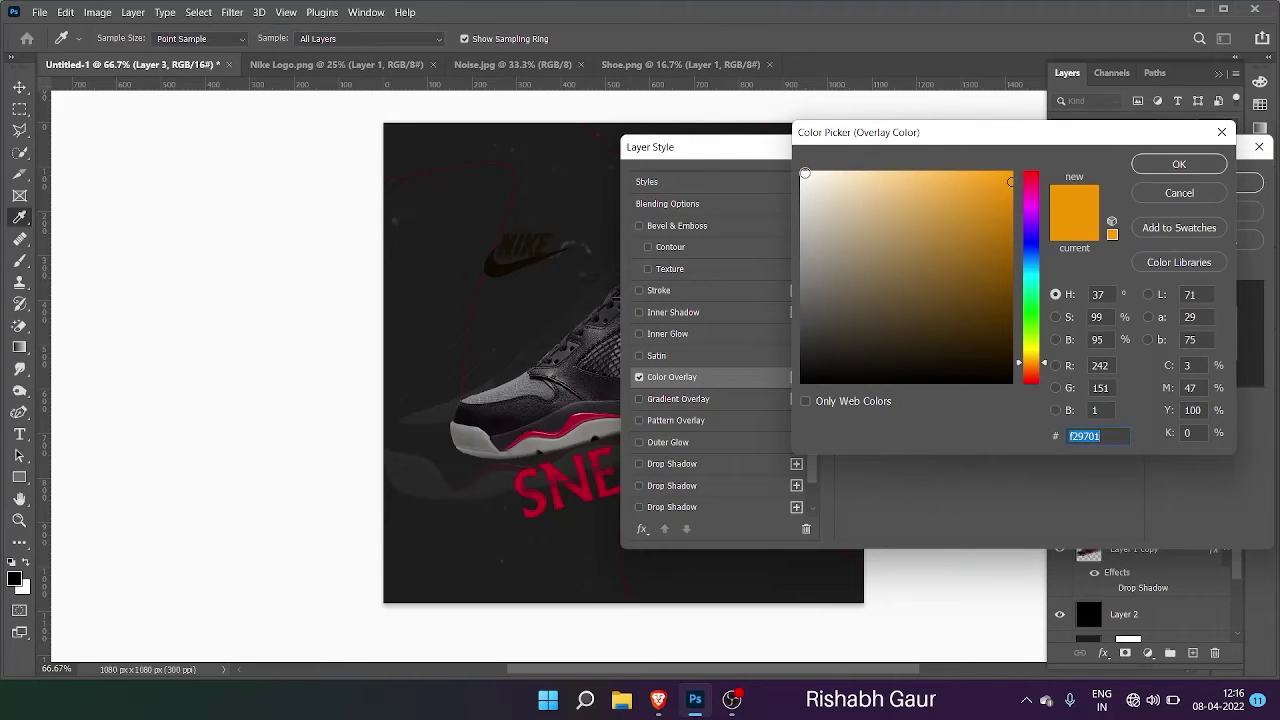
left_click(803, 174)
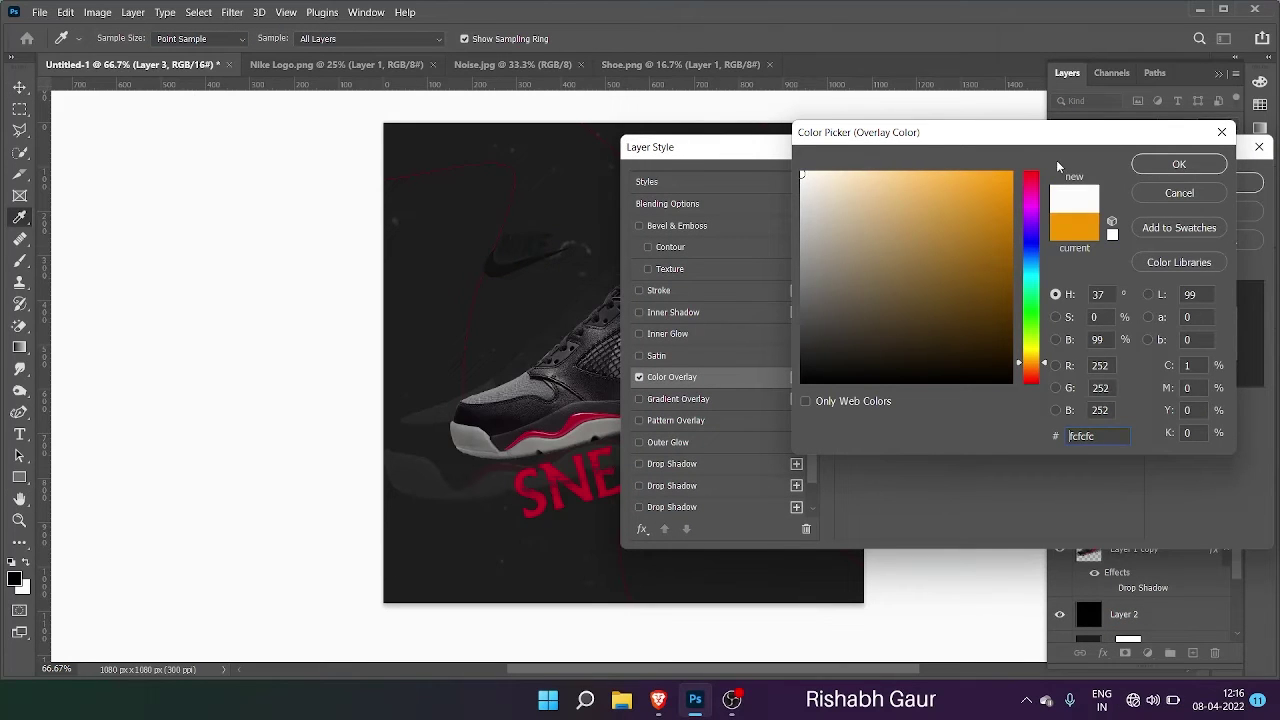
left_click(1163, 168)
left_click_drag(919, 237, 995, 237)
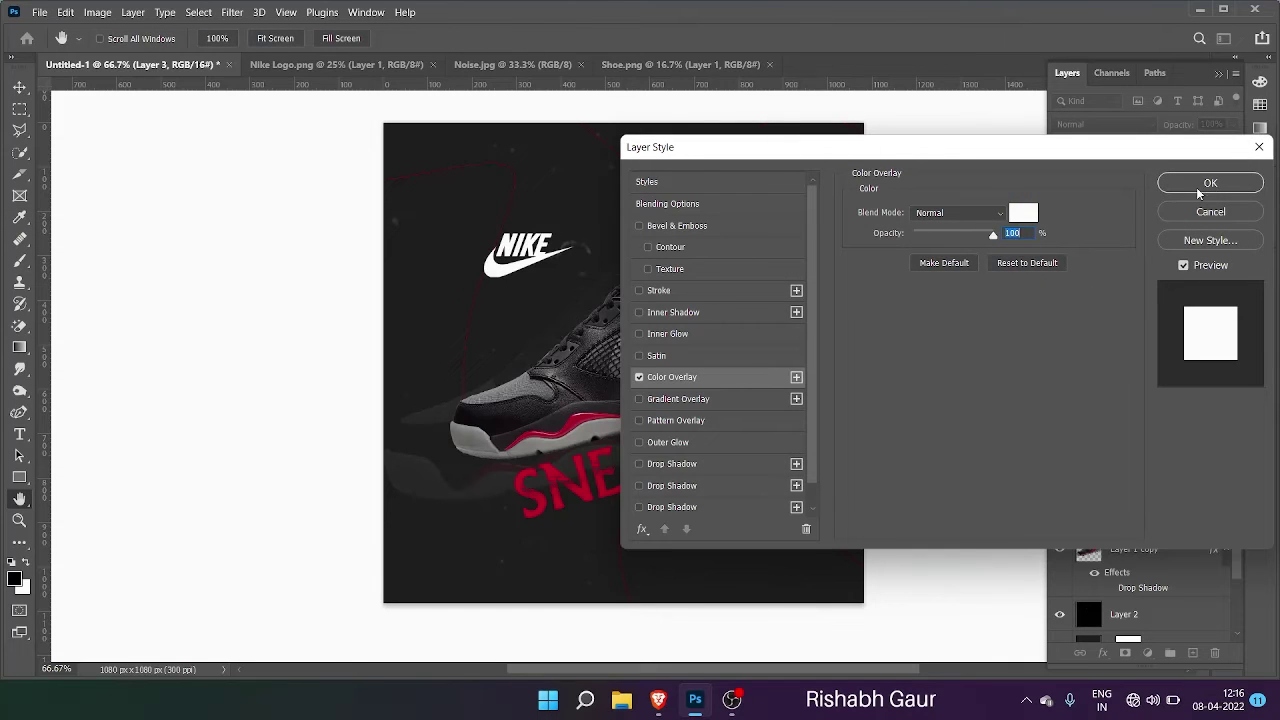
left_click(1200, 190)
Step: Move the white Nike logo into the poster's upper-right corner and scale it down slightly
left_click_drag(519, 268, 833, 152)
key("ctrl+t")
left_click(829, 38)
key("ctrl+t")
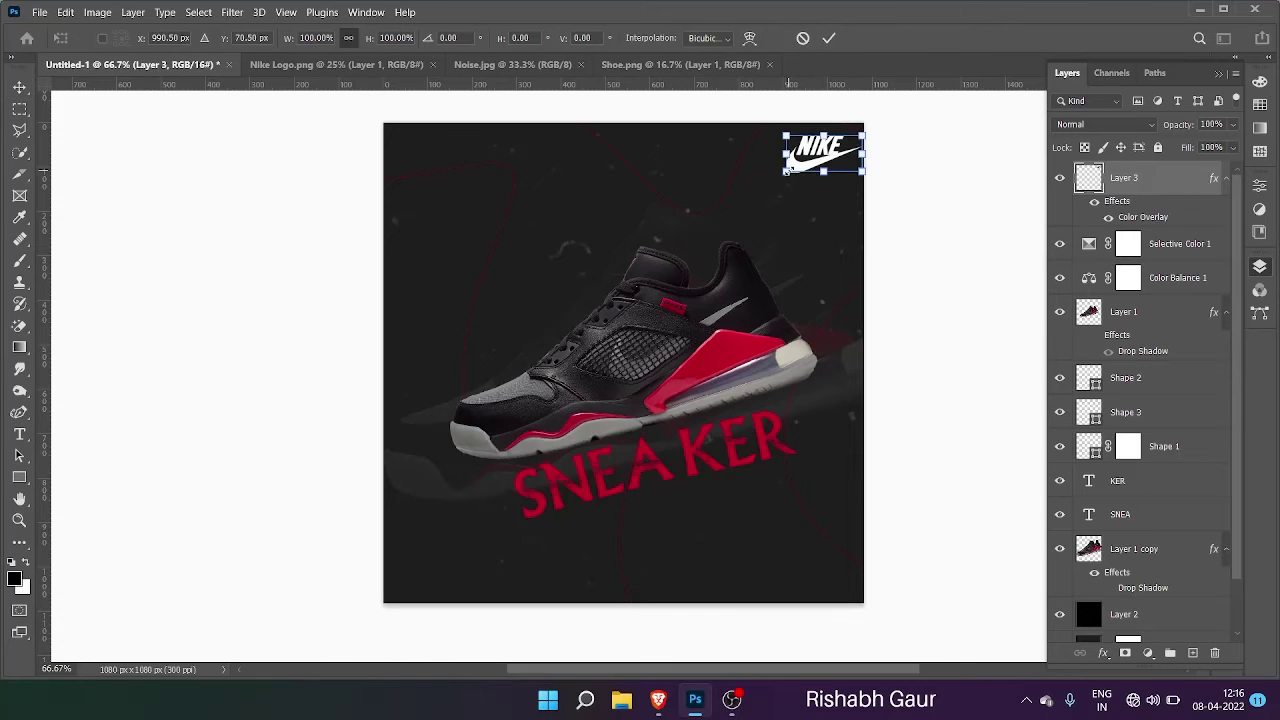
left_click(829, 38)
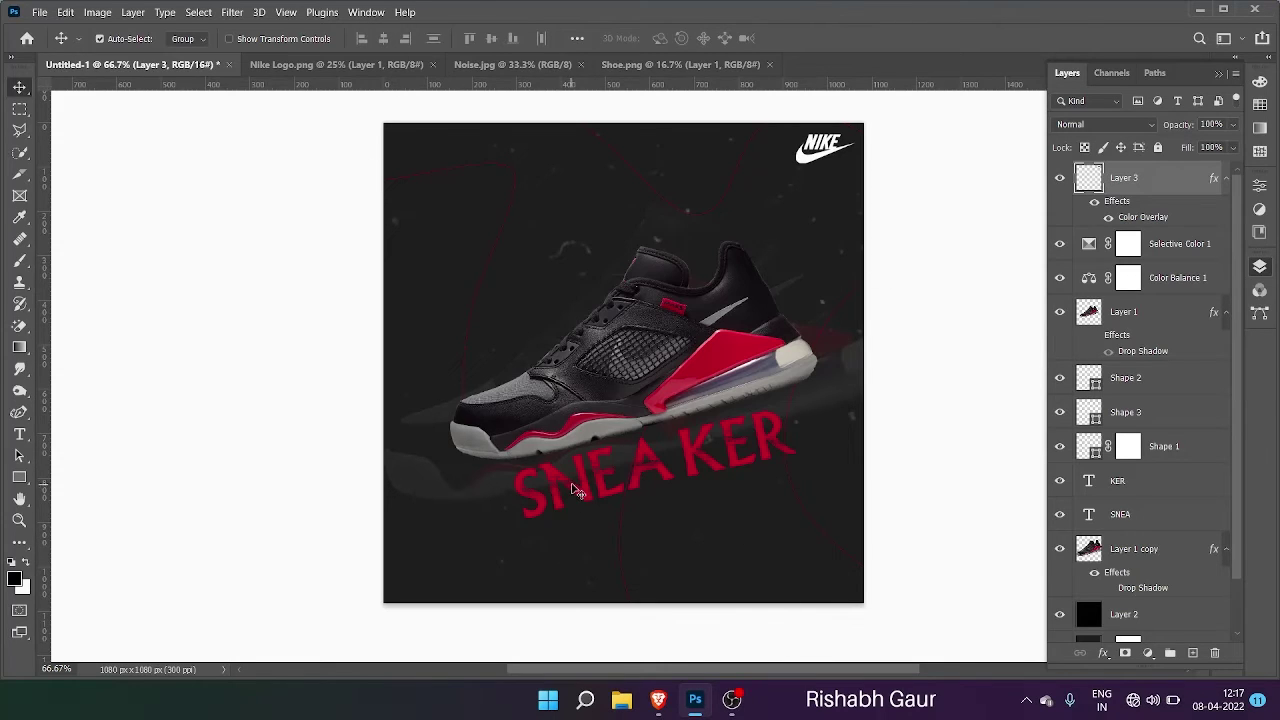
Step: Select the SNEA text for editing and examine its paragraph and type options
double_click(574, 484)
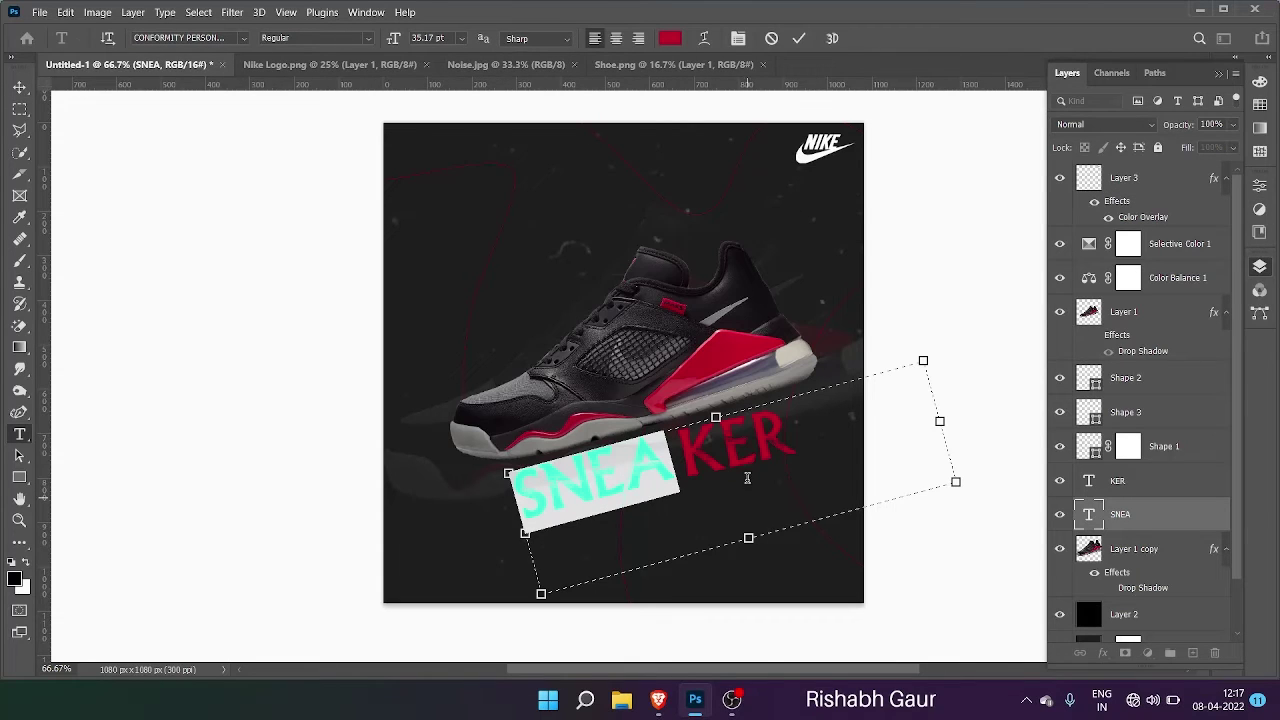
left_click(1260, 186)
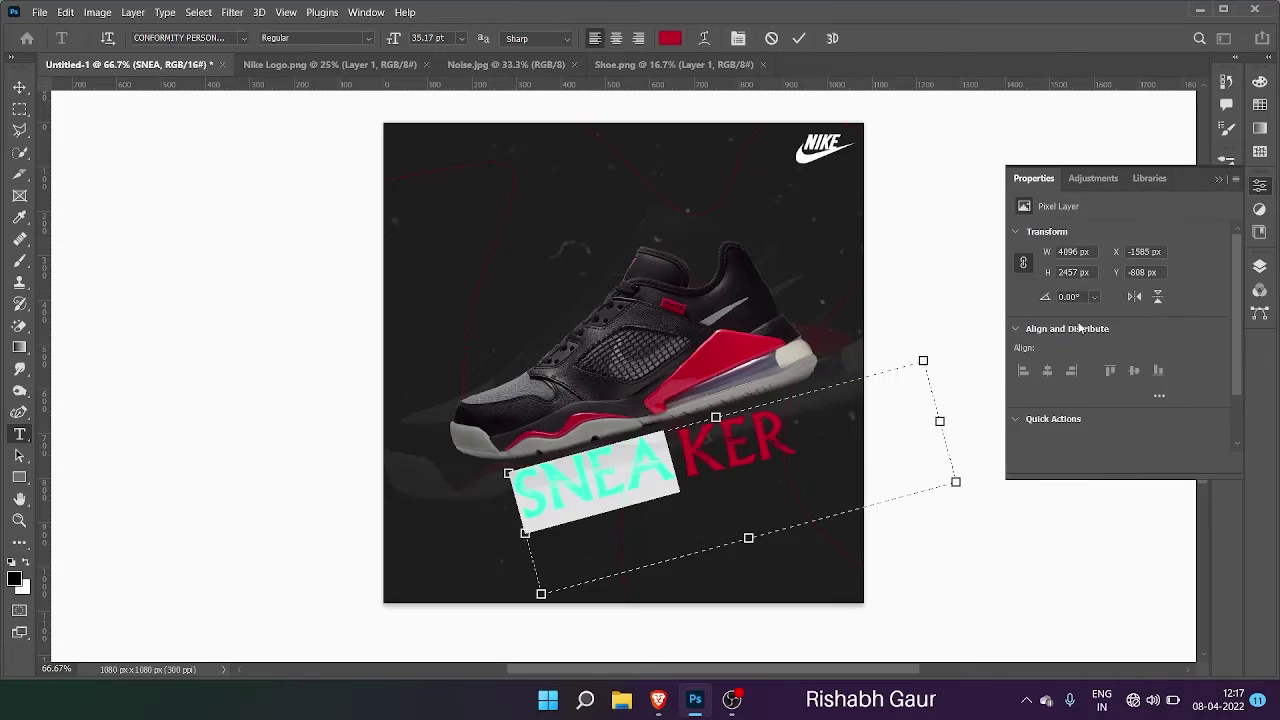
scroll(1052, 353, "down", 5)
scroll(1077, 372, "down", 4)
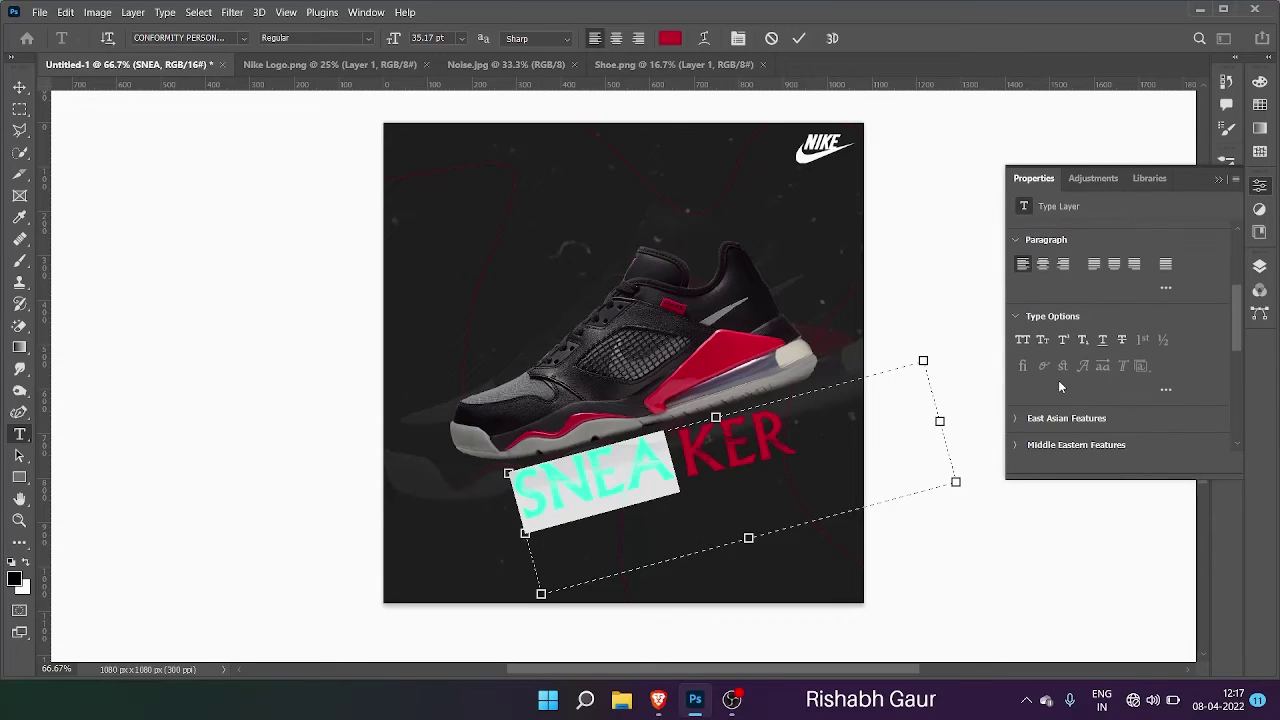
scroll(1089, 276, "down", 2)
scroll(1074, 304, "up", 2)
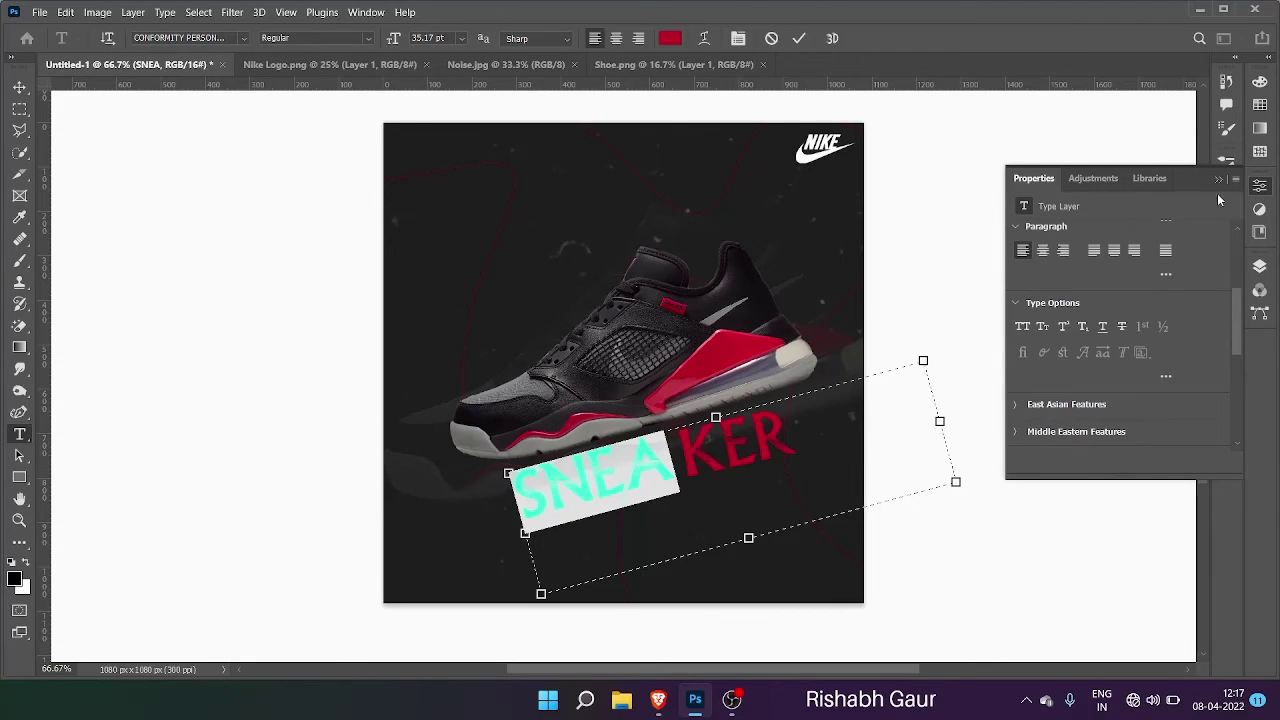
left_click(1218, 178)
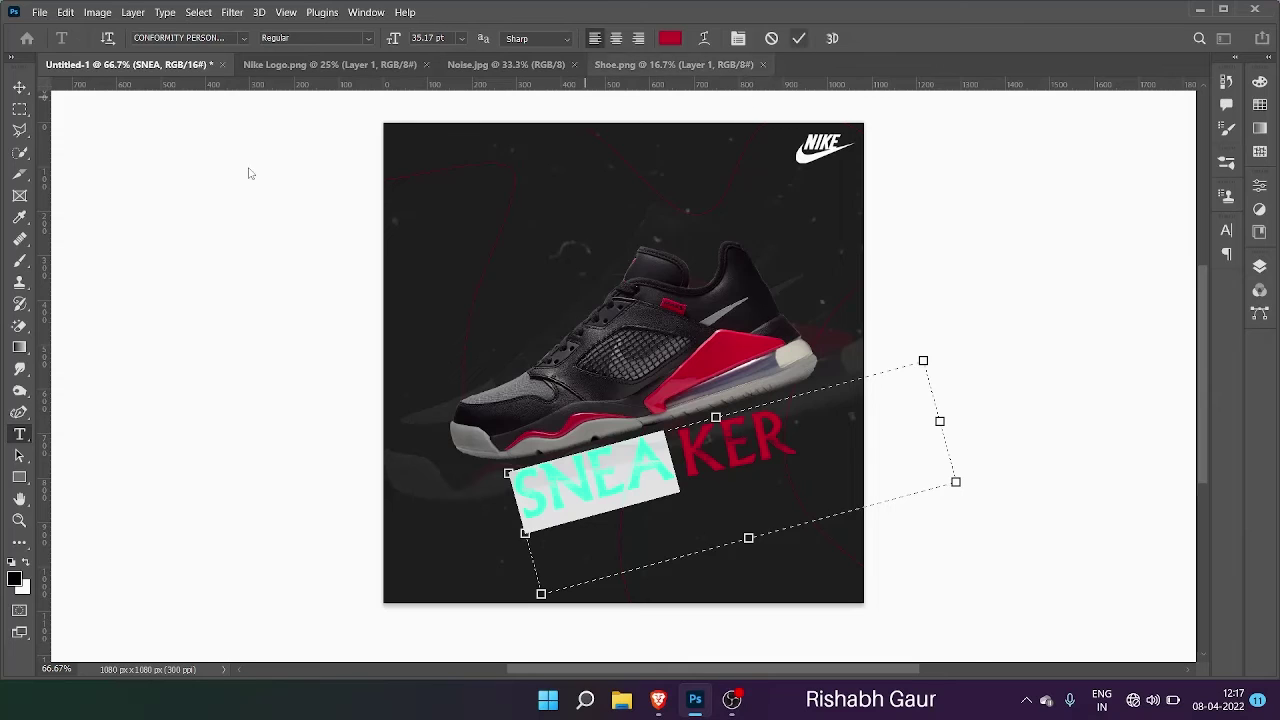
Step: Change the font of the SNEA and KER texts to DeathRattle BB
left_click(240, 37)
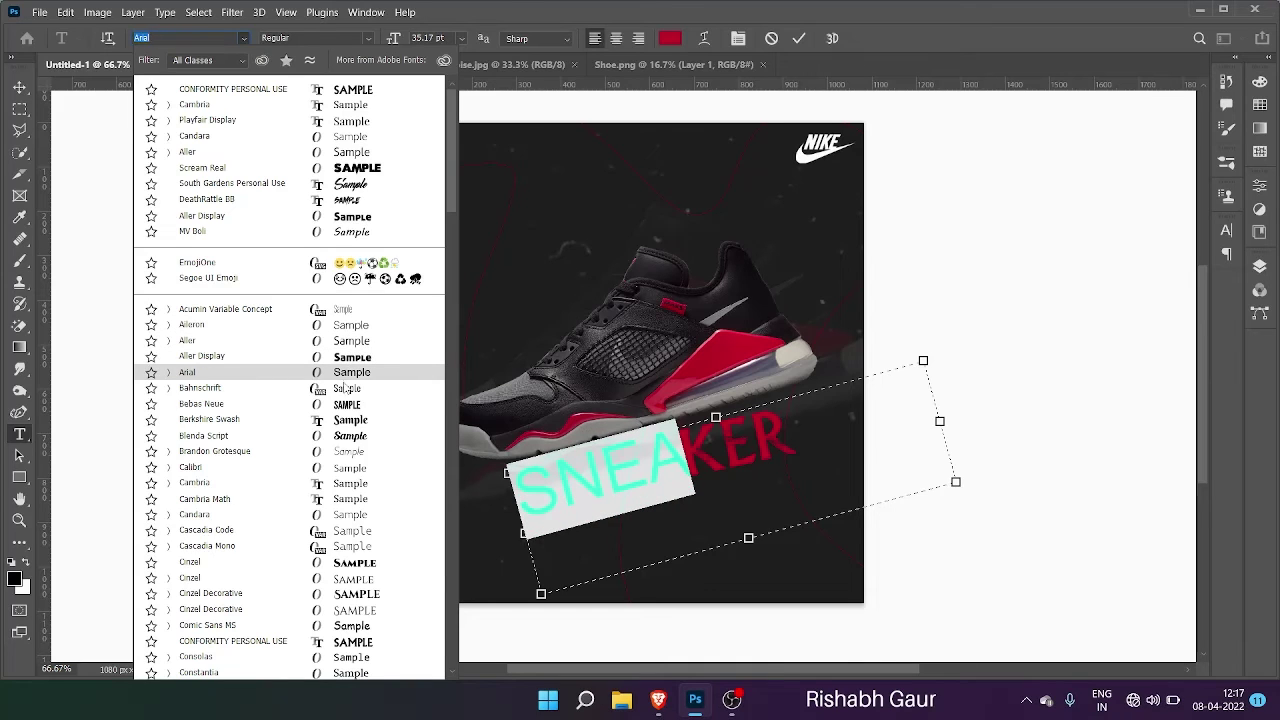
left_click(352, 205)
left_click(801, 42)
double_click(751, 449)
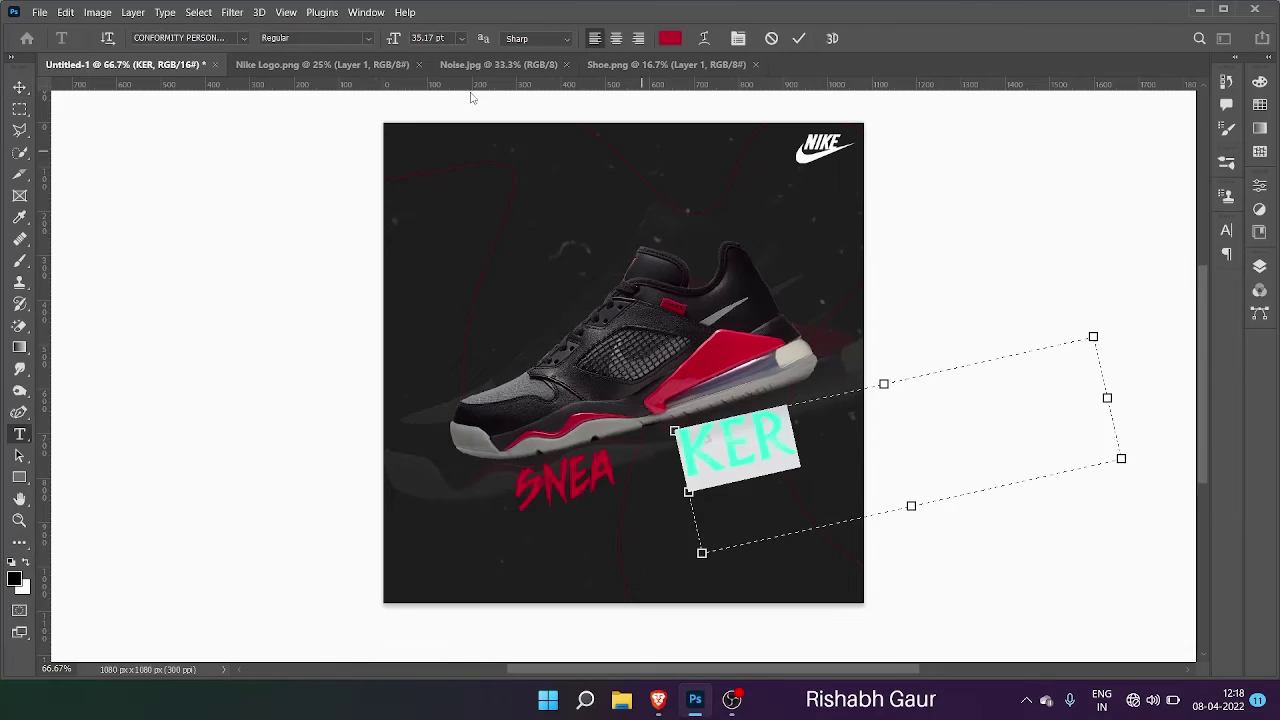
left_click(243, 40)
left_click(256, 87)
left_click(798, 38)
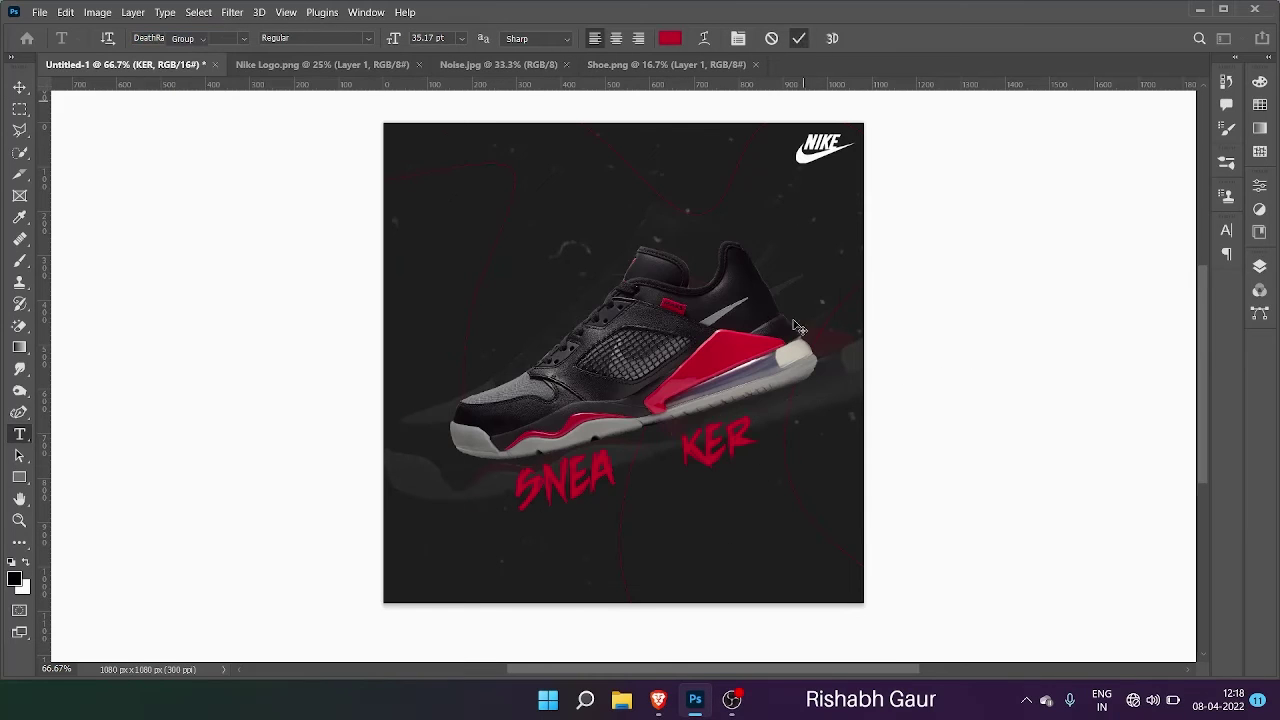
Step: Move the KER text next to SNEA so the two parts read as one tilted word beneath the shoe
left_click_drag(694, 461, 612, 492)
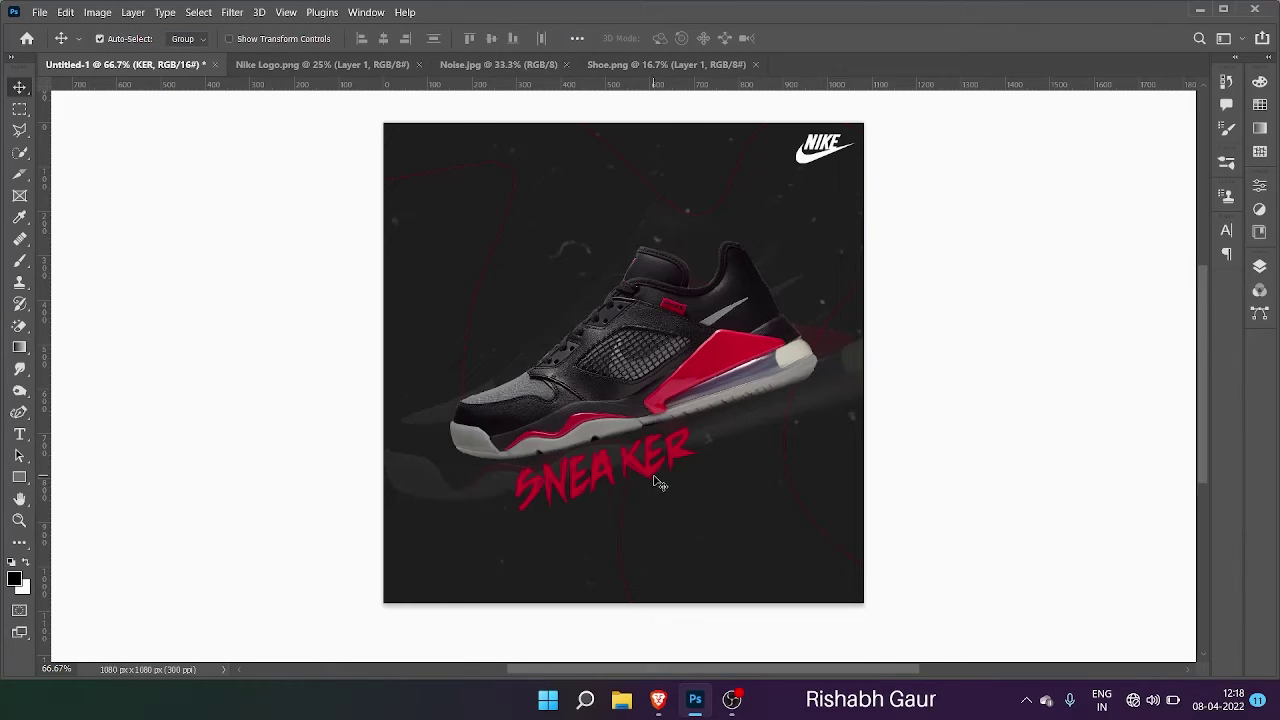
double_click(650, 467)
left_click(798, 38)
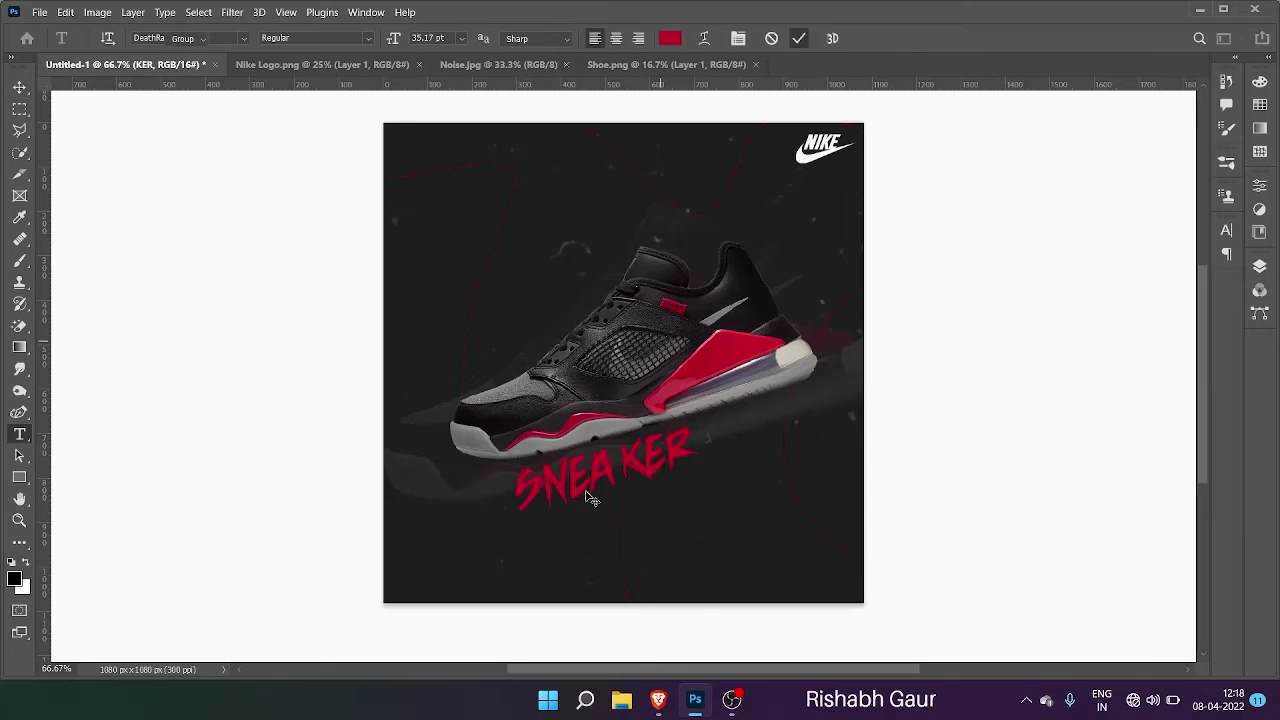
double_click(578, 472)
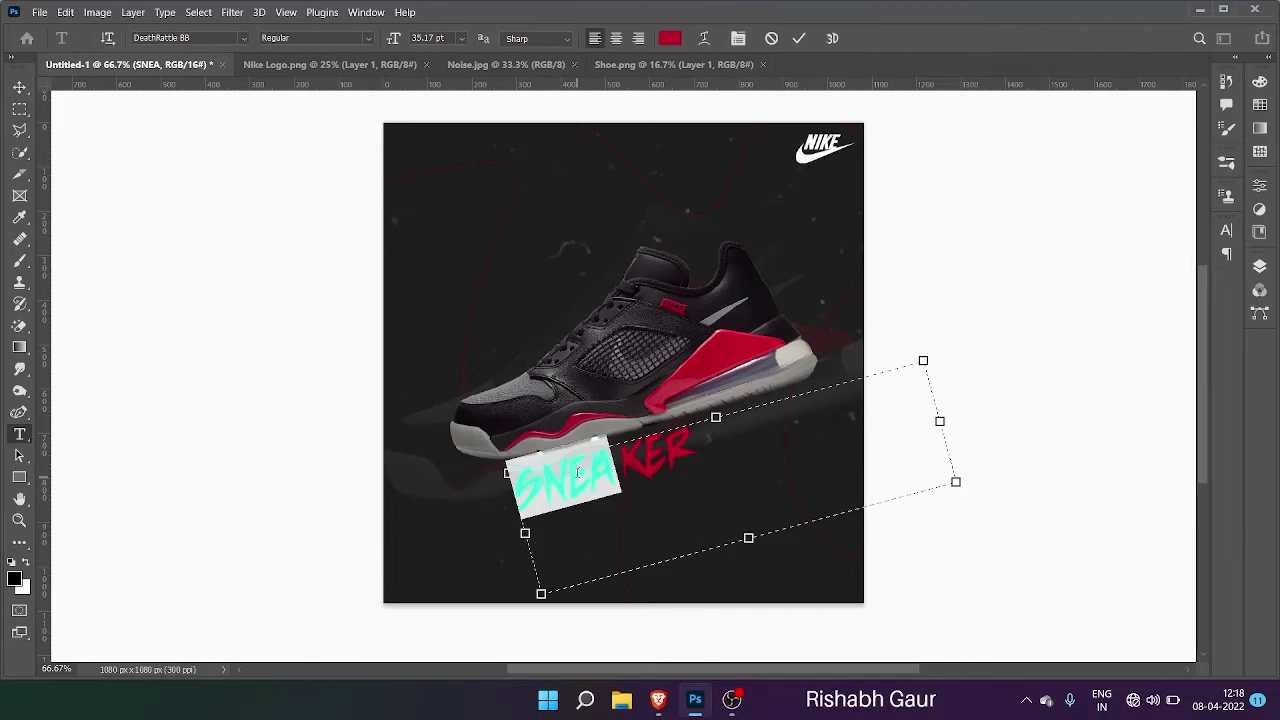
left_click(798, 38)
Step: Move the SNEA and KER texts together beneath the shoe and scale both to 154.64%
left_click(637, 467, "shift")
left_click_drag(638, 467, 694, 455)
key("ctrl+t")
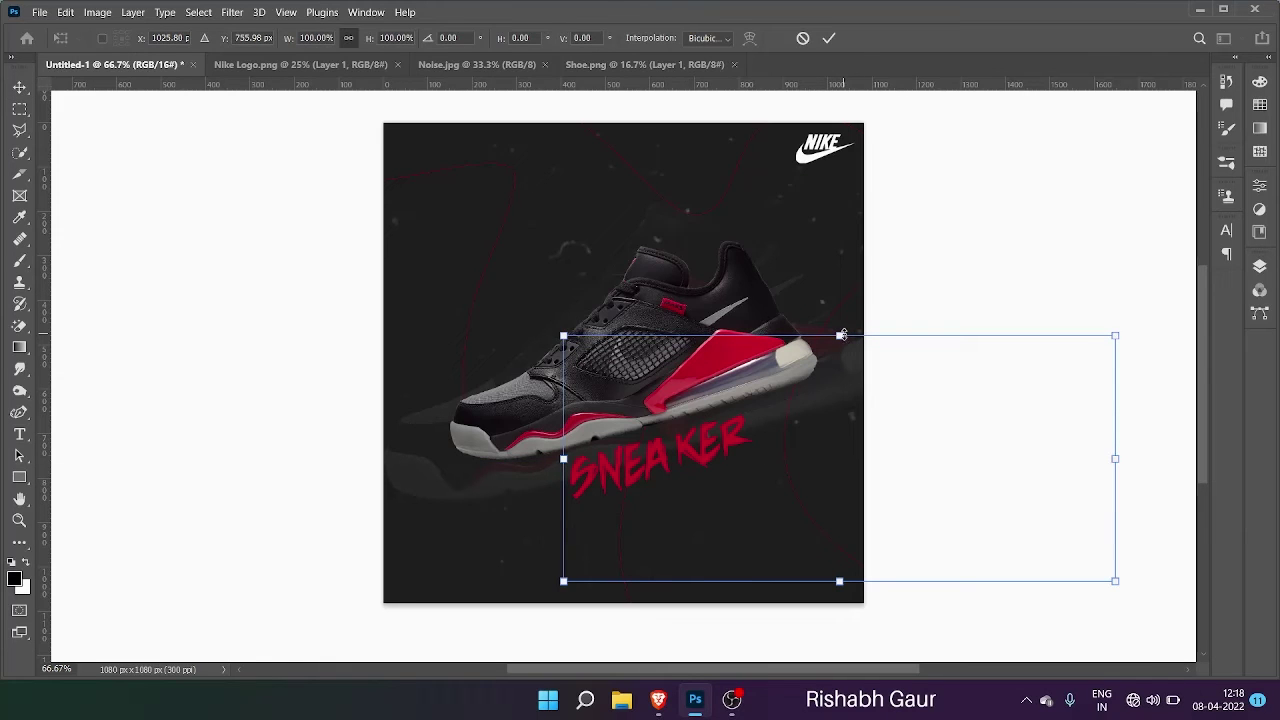
left_click_drag(843, 334, 866, 297)
left_click_drag(656, 452, 692, 456)
left_click_drag(877, 292, 895, 262)
left_click_drag(824, 361, 872, 358)
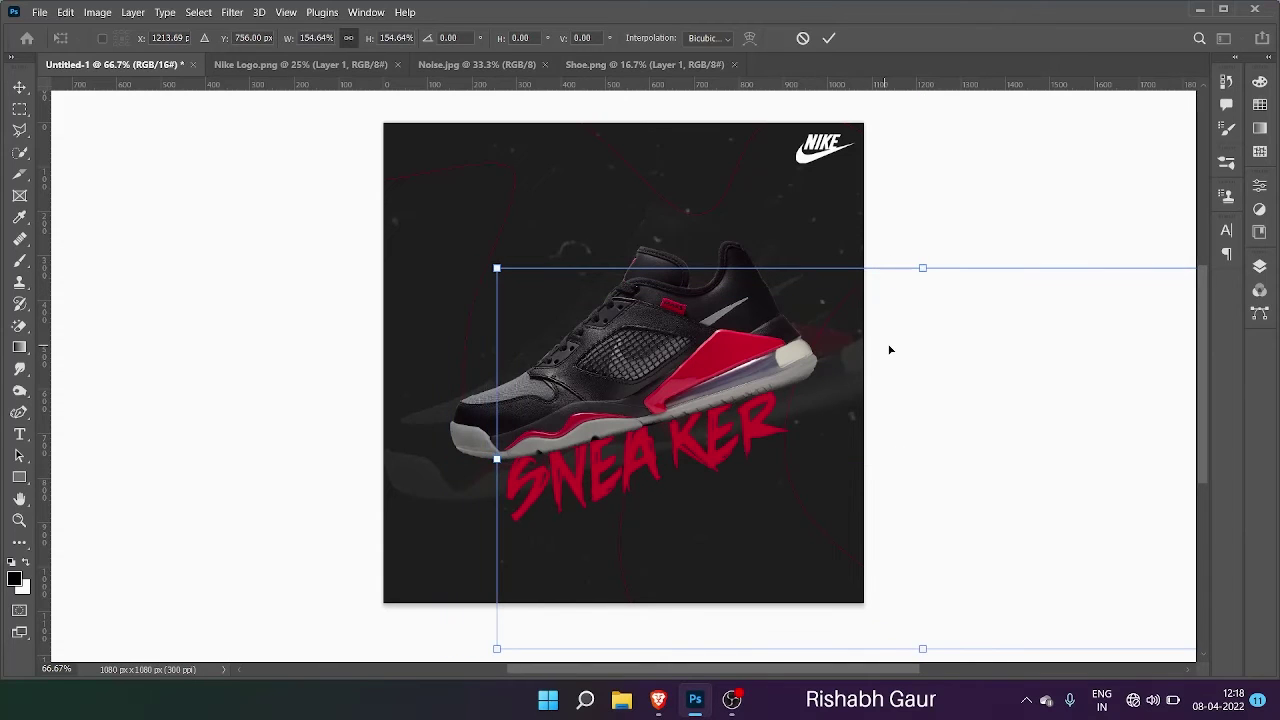
Step: Nudge the scaled SNEAKER text to the right and 3 px down
key("Right")
key("Right")
key("Right")
key("Right")
key("Right")
key("Down")
key("Down")
key("Down")
key("Right")
key("Right")
key("Right")
key("Right")
key("Right")
key("Right")
key("Right")
key("Right")
key("Right")
key("Right")
key("Right")
key("Right")
key("Right")
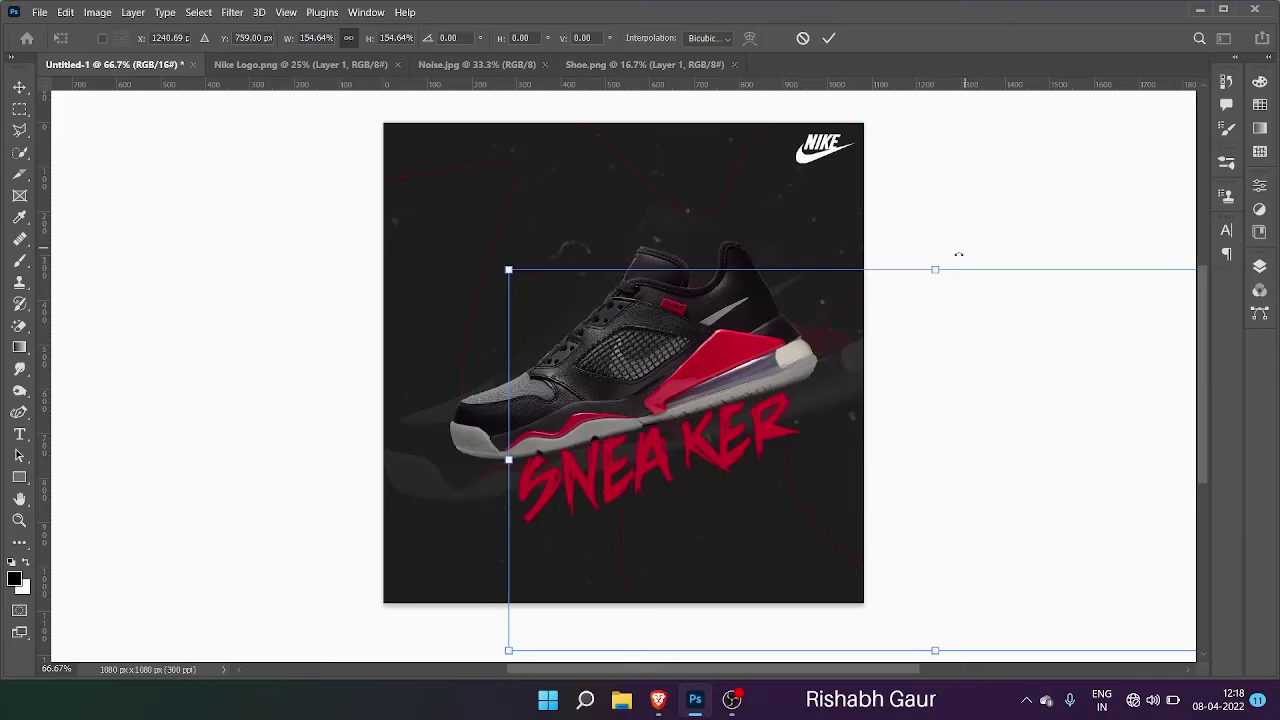
Step: Enlarge the SNEAKER text further and position it across the poster just below the shoe's sole
left_click_drag(937, 266, 967, 203)
left_click_drag(678, 455, 772, 478)
left_click(829, 39)
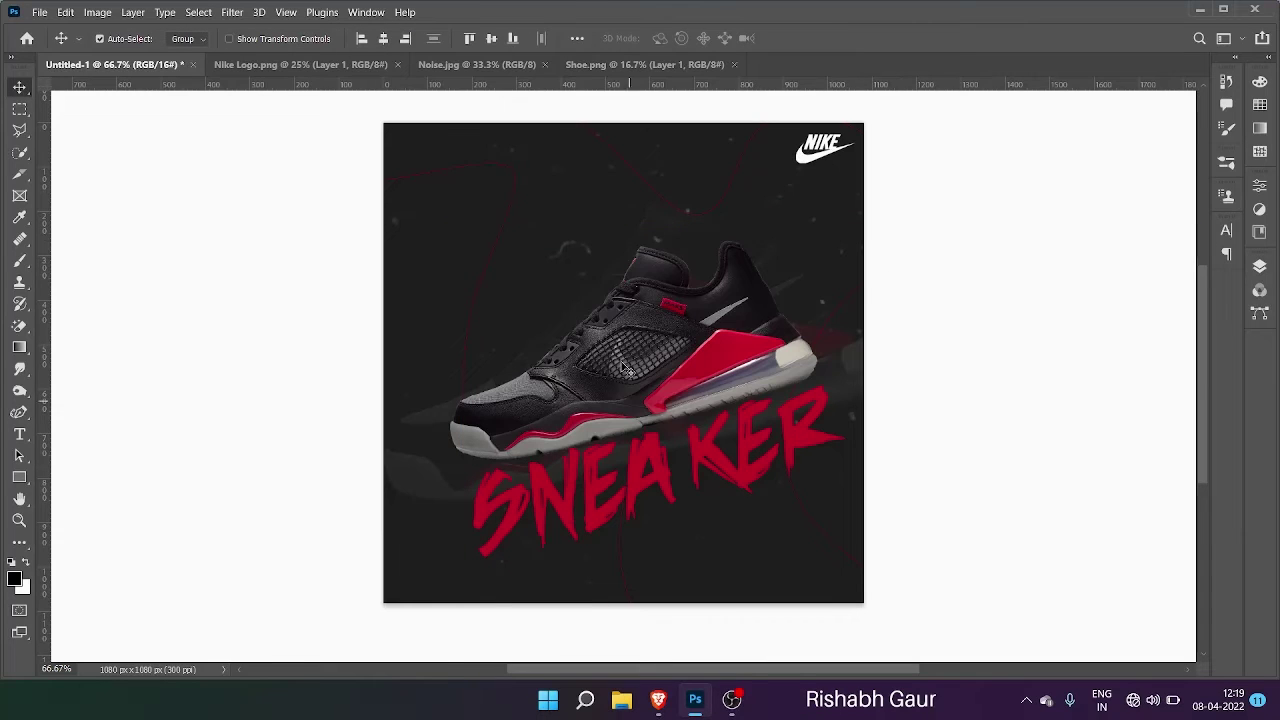
left_click_drag(637, 477, 686, 457)
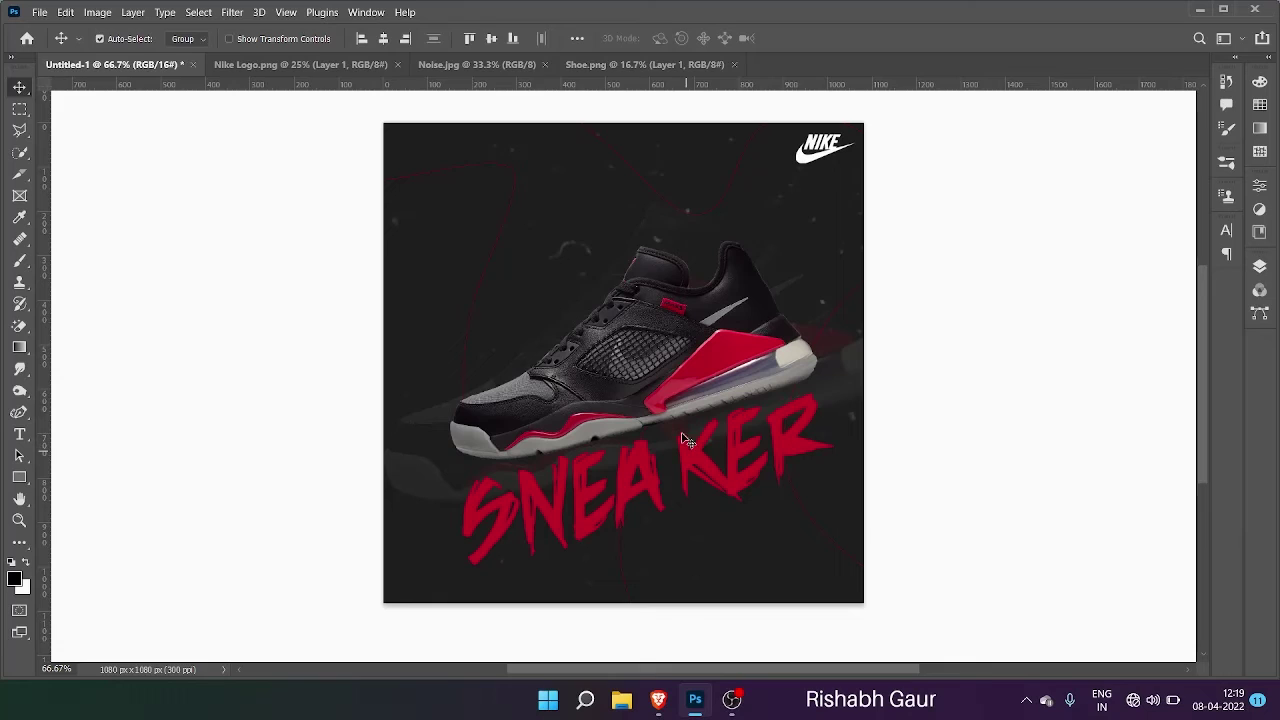
Step: Open the drop shadow settings of the shoe on Layer 1 and set the first shadow's opacity to 100%
left_click(677, 380)
left_click(1260, 265)
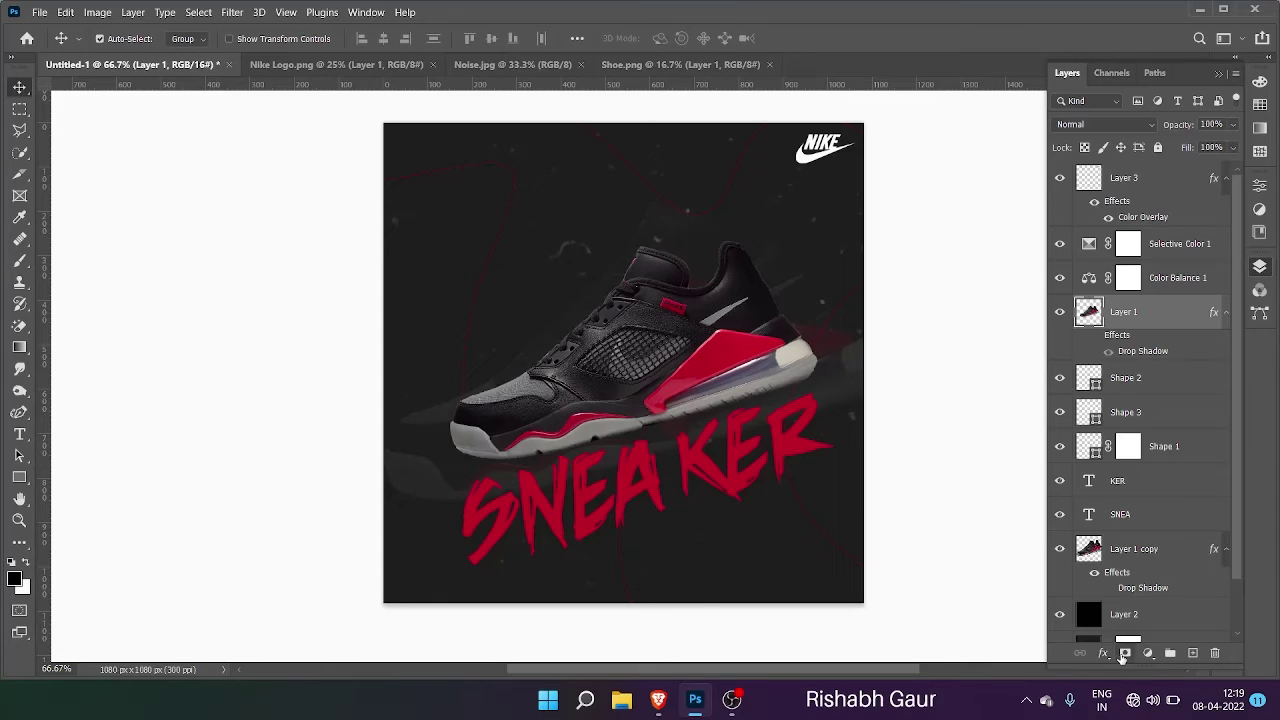
left_click(1100, 653)
left_click(1141, 645)
left_click_drag(531, 294, 480, 290)
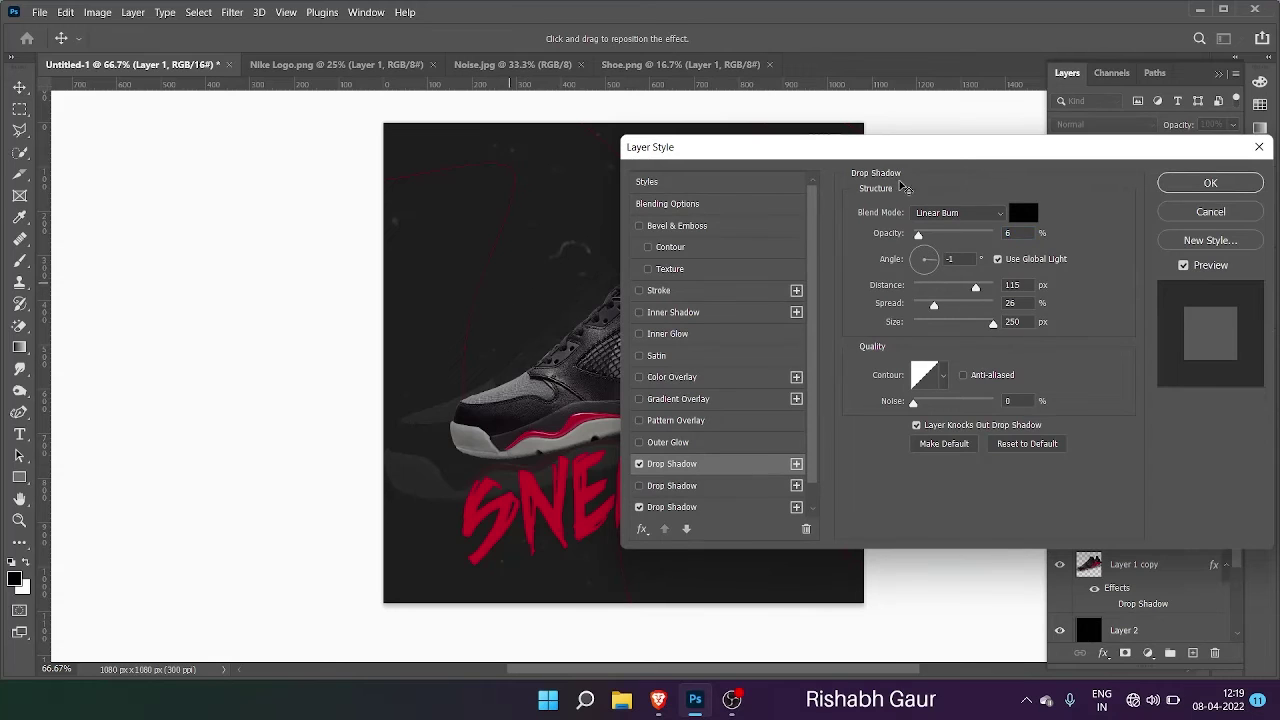
left_click_drag(910, 156, 963, 110)
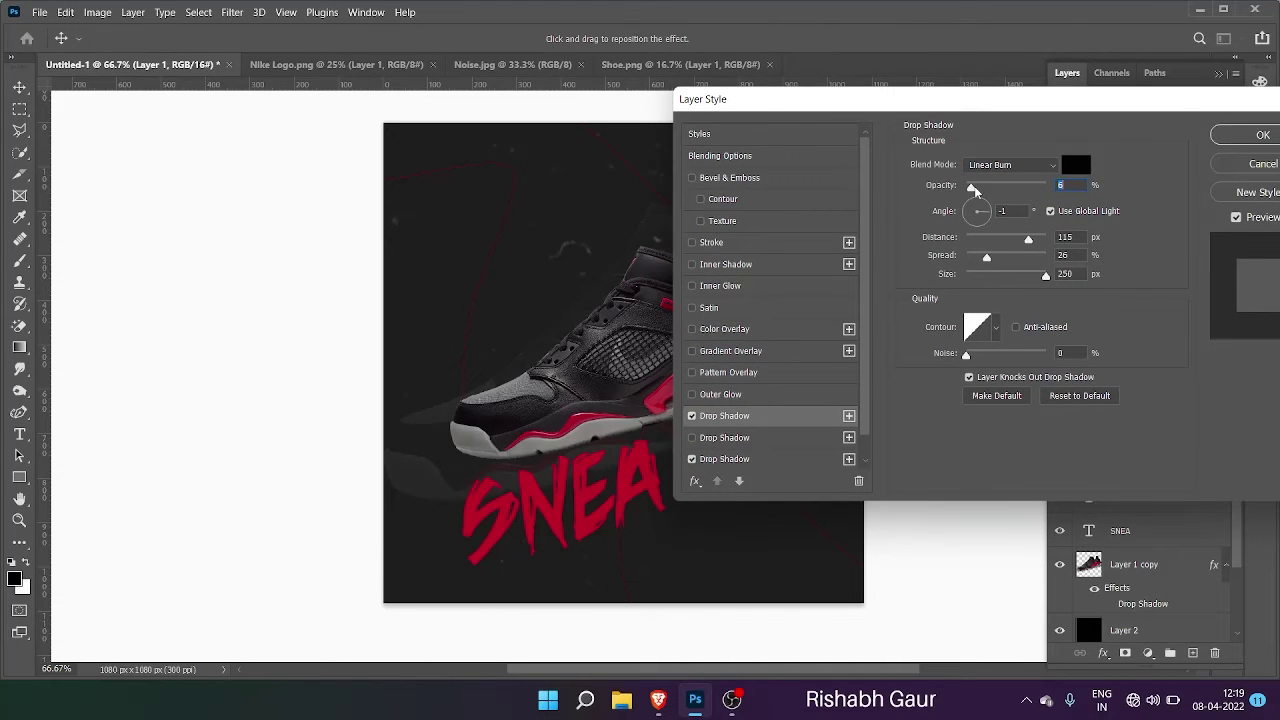
left_click_drag(975, 188, 1056, 187)
left_click_drag(1145, 104, 1119, 97)
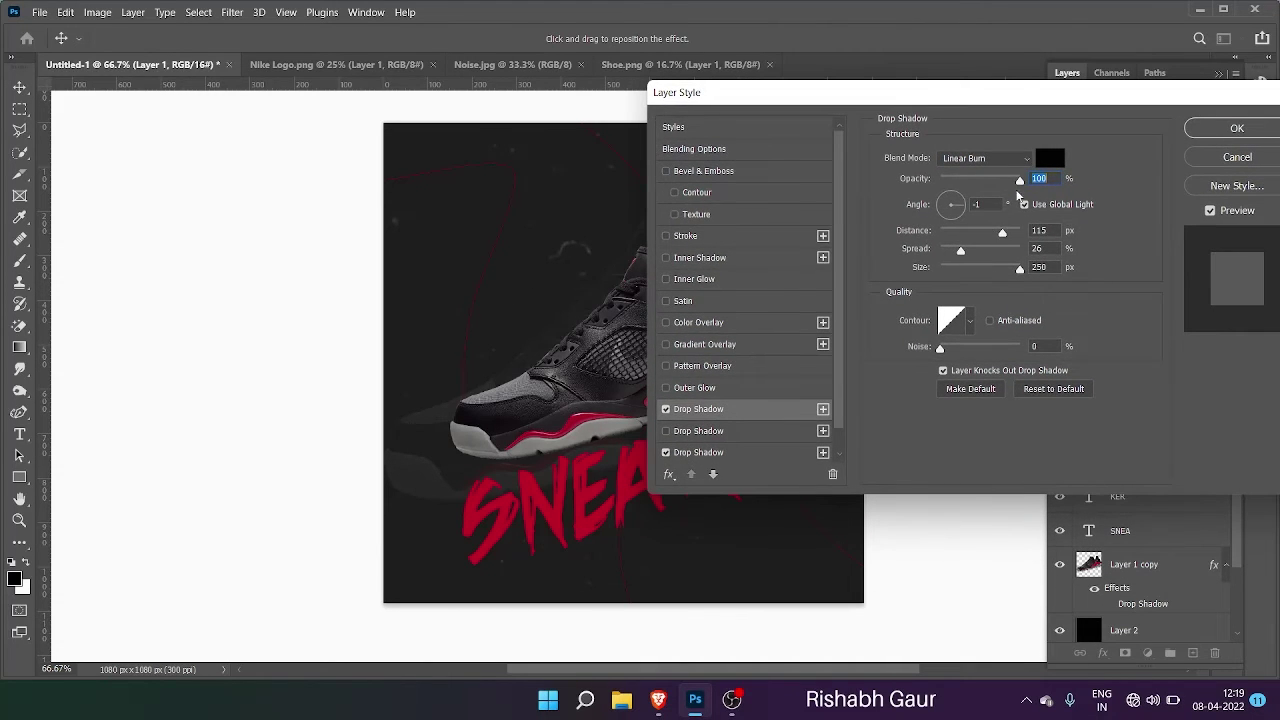
Step: Try the first shadow with 79 px distance, 57% spread, 57 px size and a -64° angle, and disable it
left_click_drag(1003, 233, 1048, 234)
left_click(1049, 158)
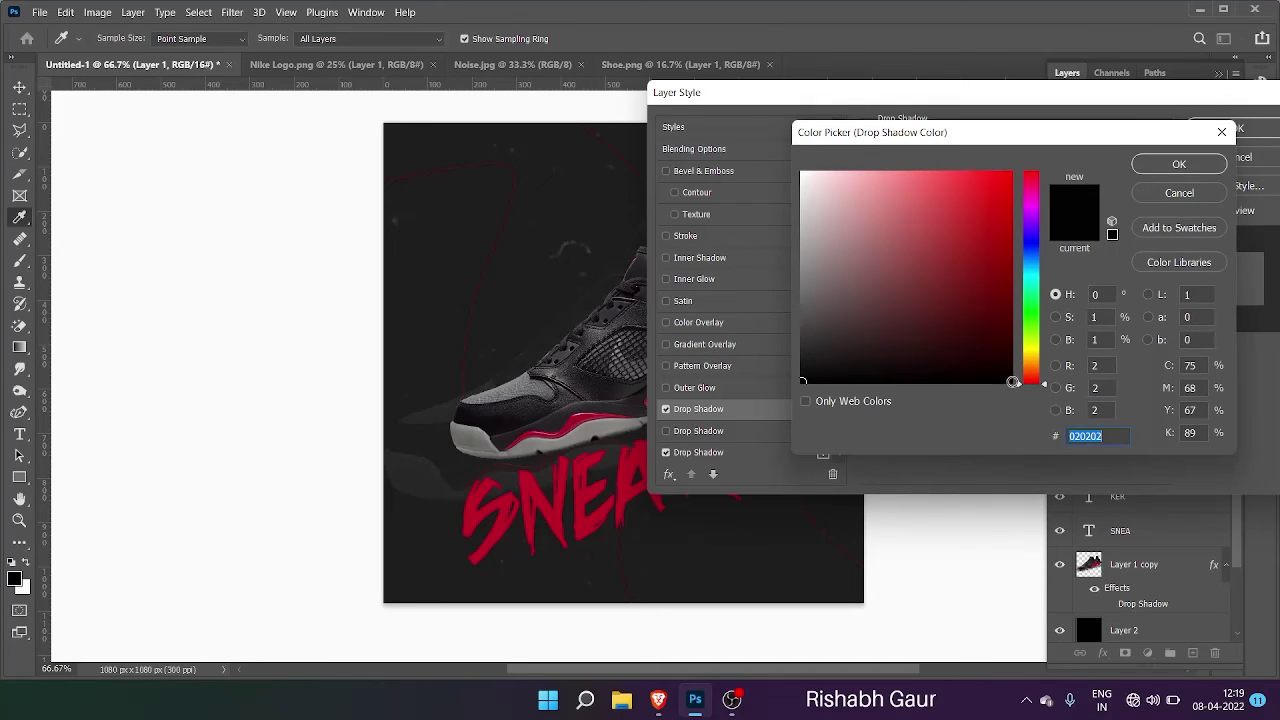
left_click(1177, 165)
left_click_drag(1012, 271, 962, 270)
left_click_drag(1020, 235, 993, 234)
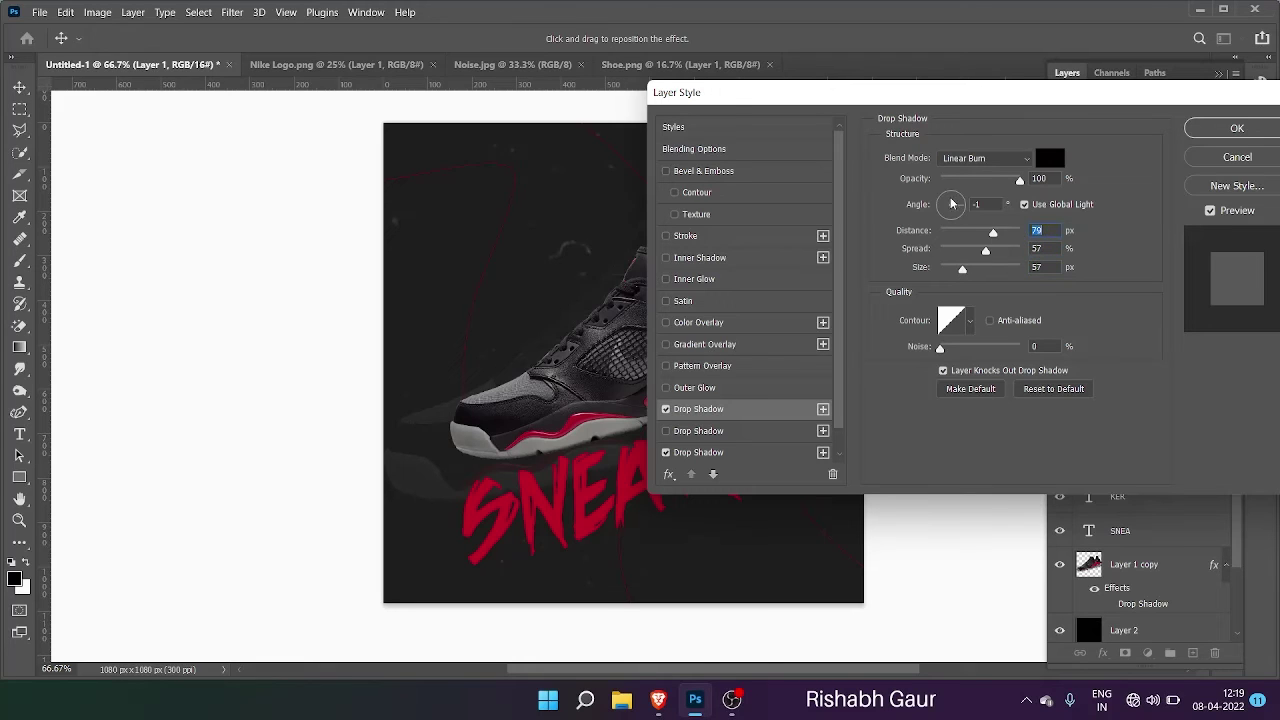
left_click(952, 213)
left_click(666, 409)
Step: Set the shoe's last drop shadow to 100% opacity and 137 px distance, keeping the Multiply blend mode, and apply the layer style
left_click(692, 453)
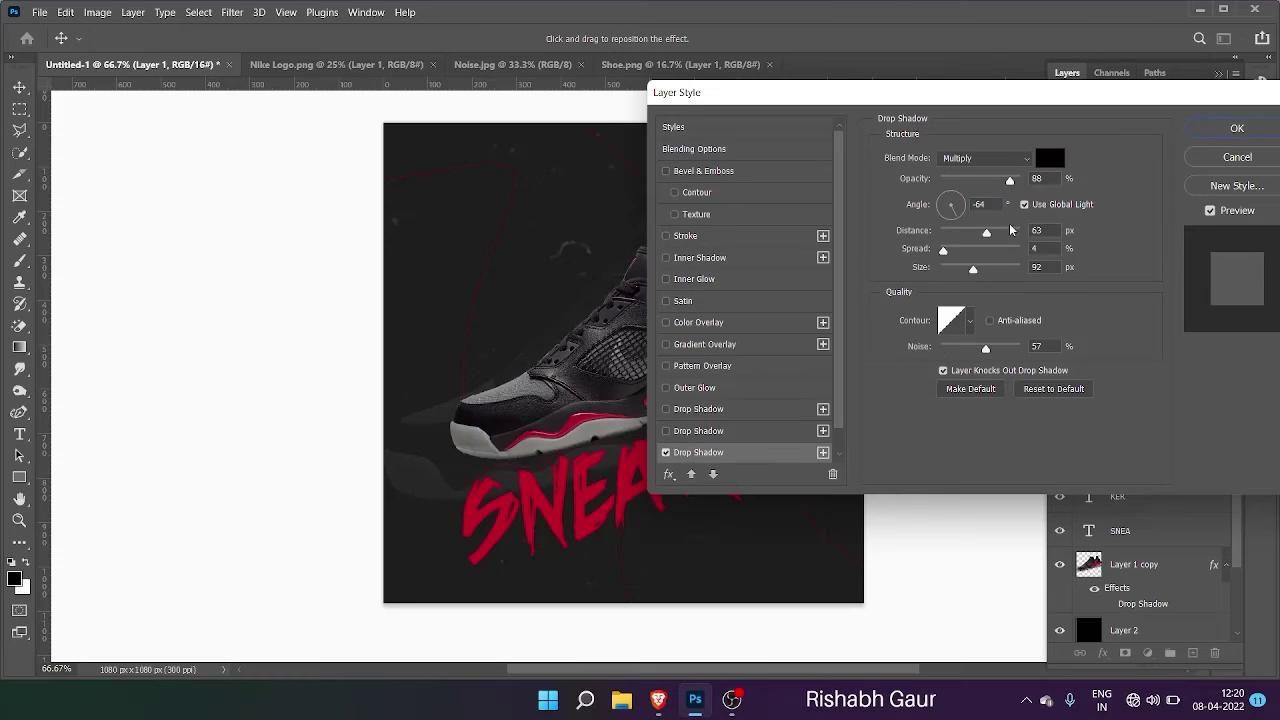
left_click_drag(1011, 182, 1028, 180)
left_click(1023, 161)
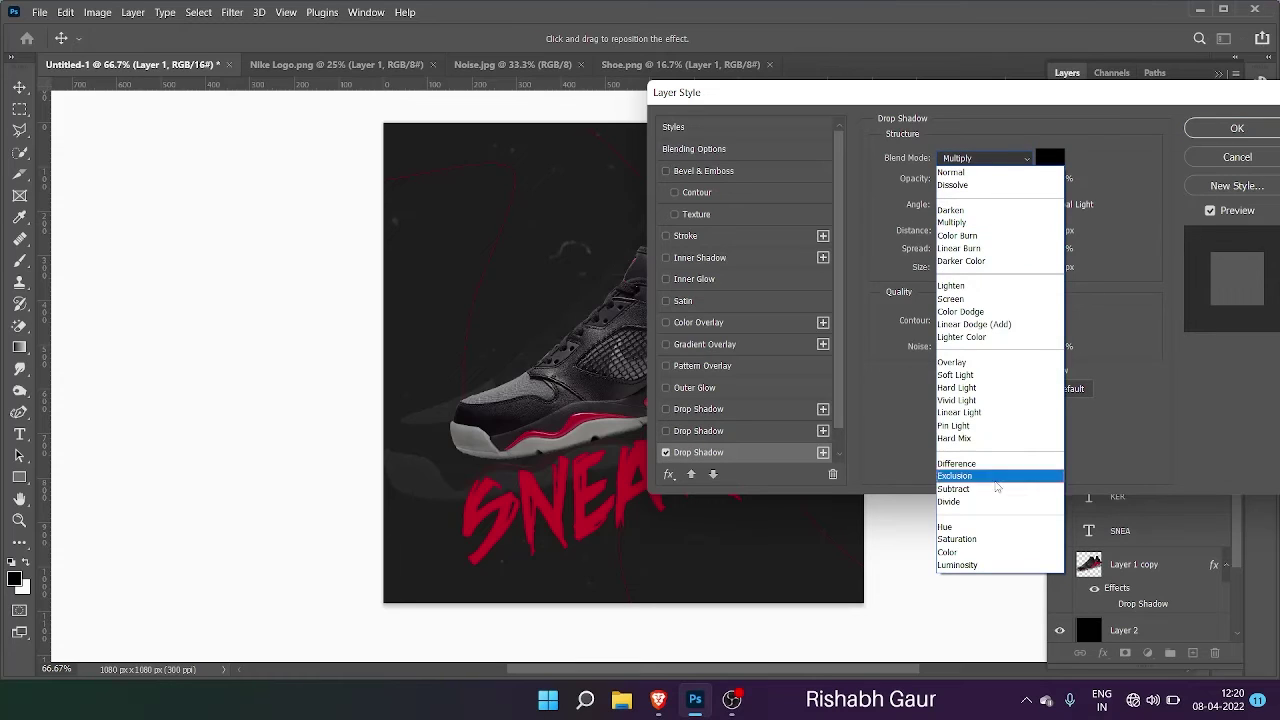
left_click(1088, 242)
left_click(1008, 235)
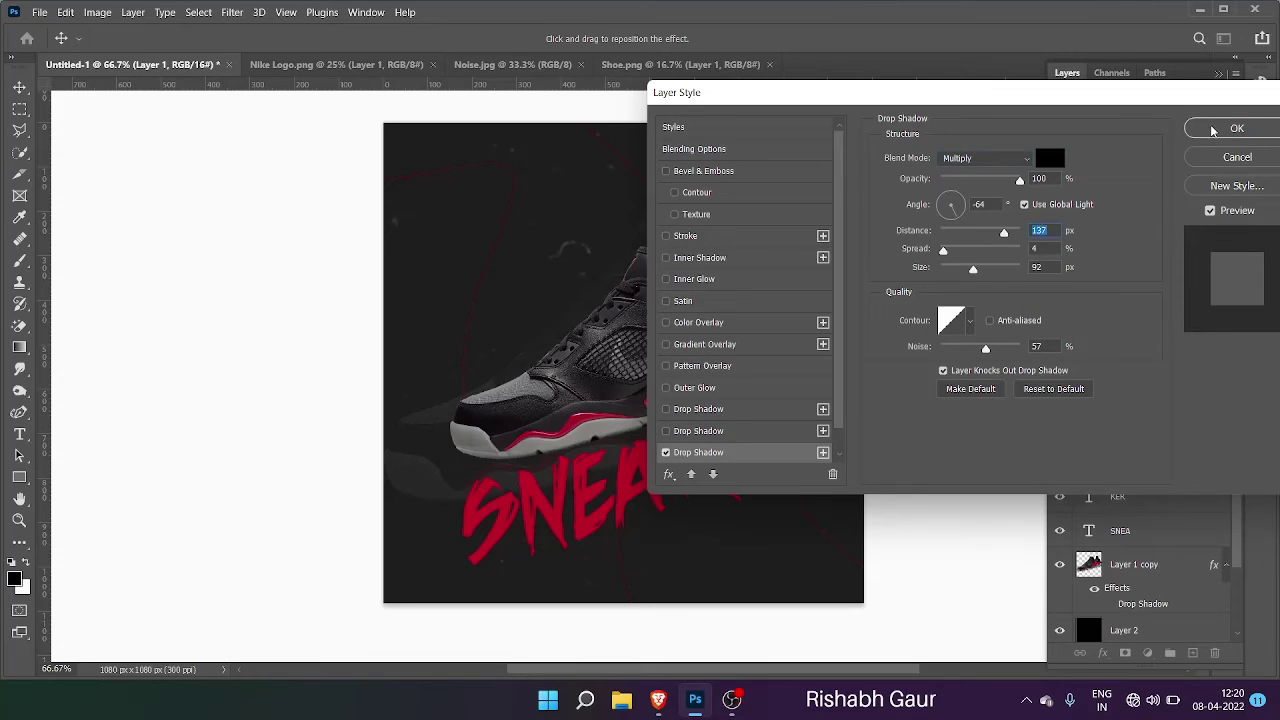
left_click(1213, 130)
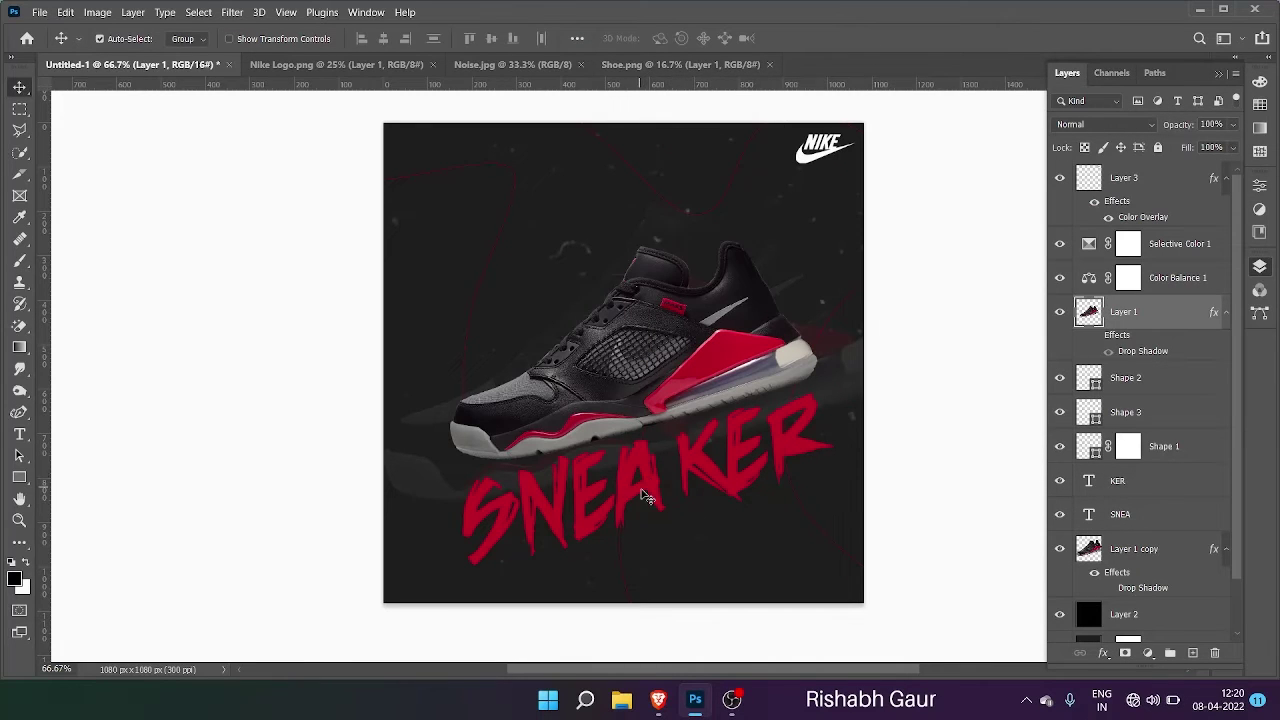
left_click(648, 485)
left_click(710, 466, "shift")
right_click(710, 466)
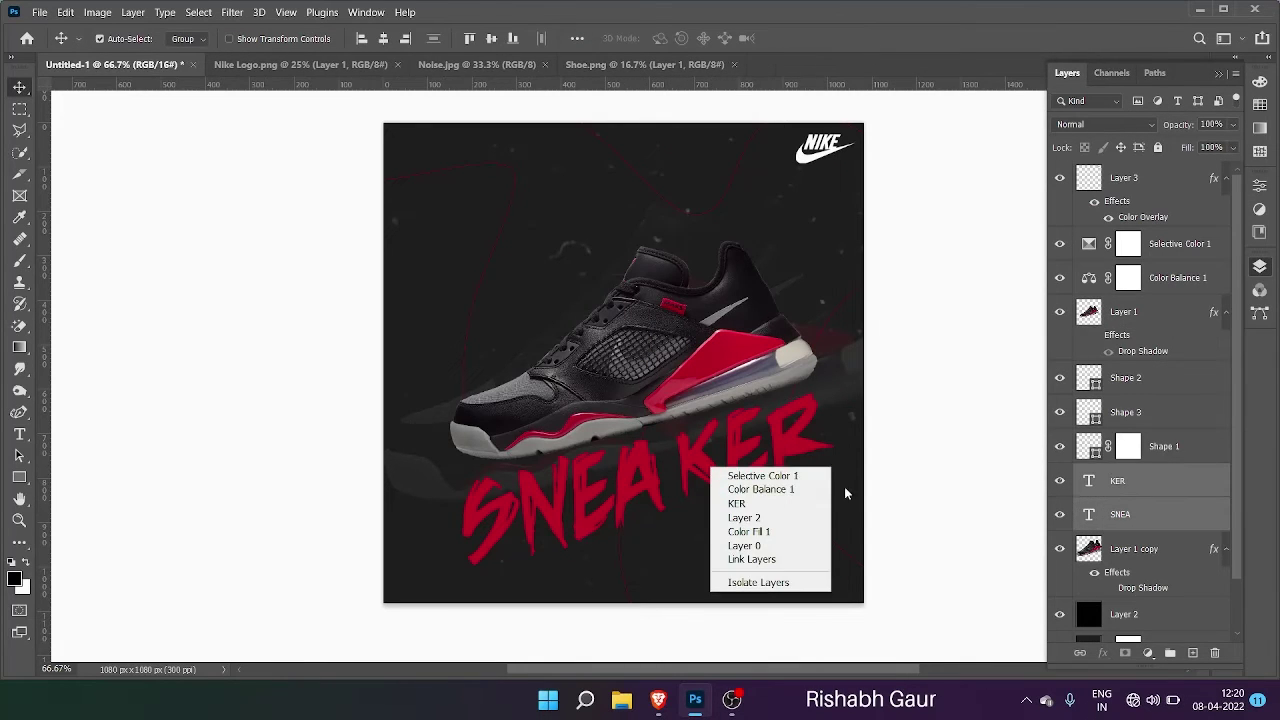
right_click(1101, 488)
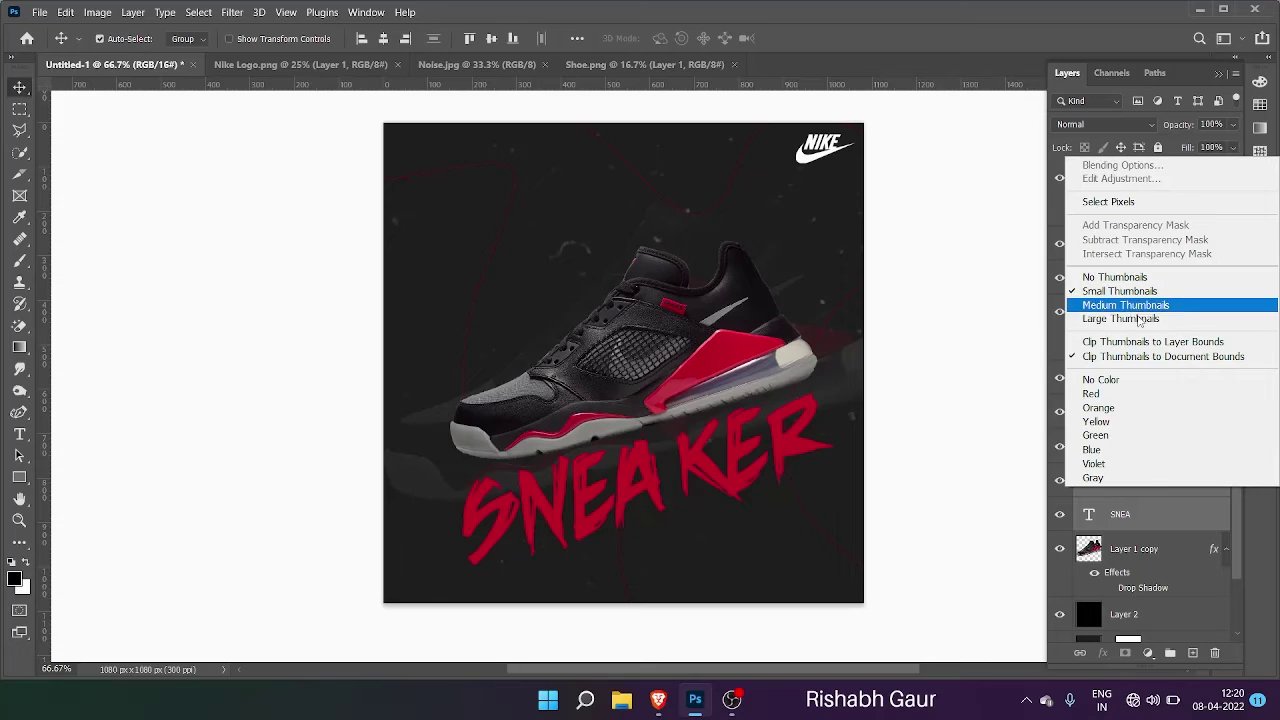
left_click(1008, 471)
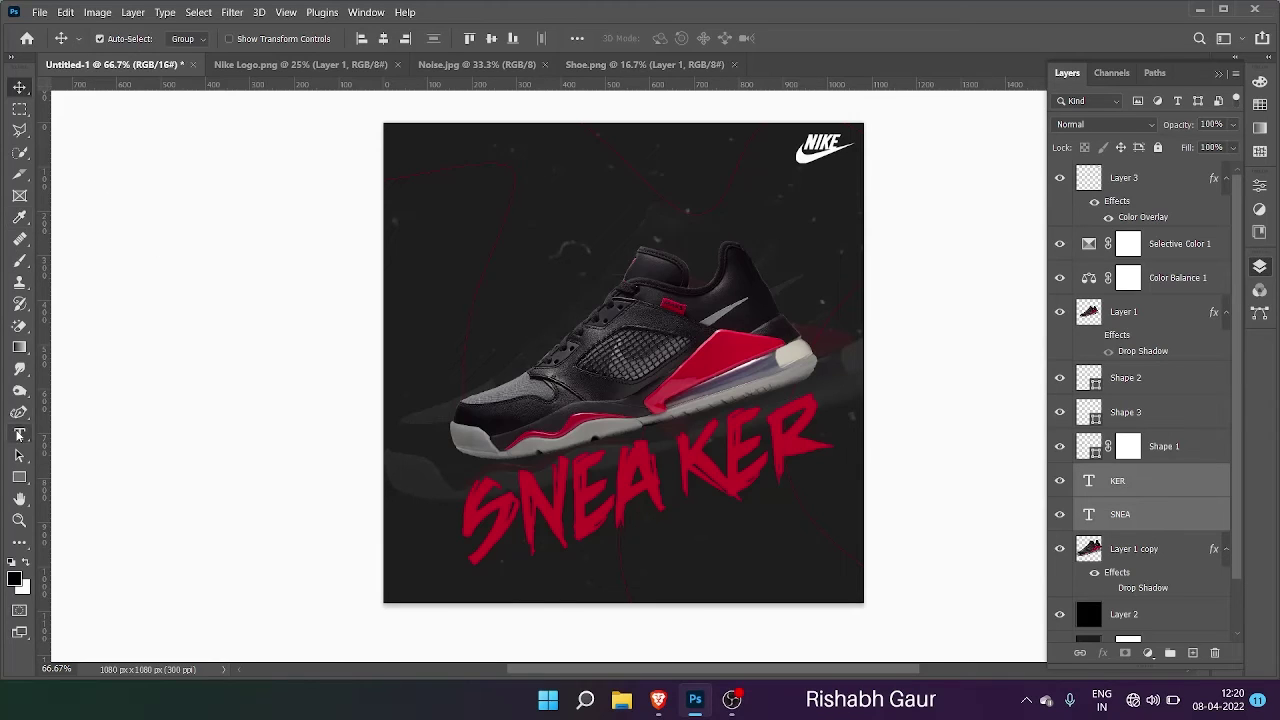
Step: Try a white DEA text box across the upper part of the poster on the topmost layer, and delete it
left_click(19, 433)
left_click_drag(409, 148, 683, 180)
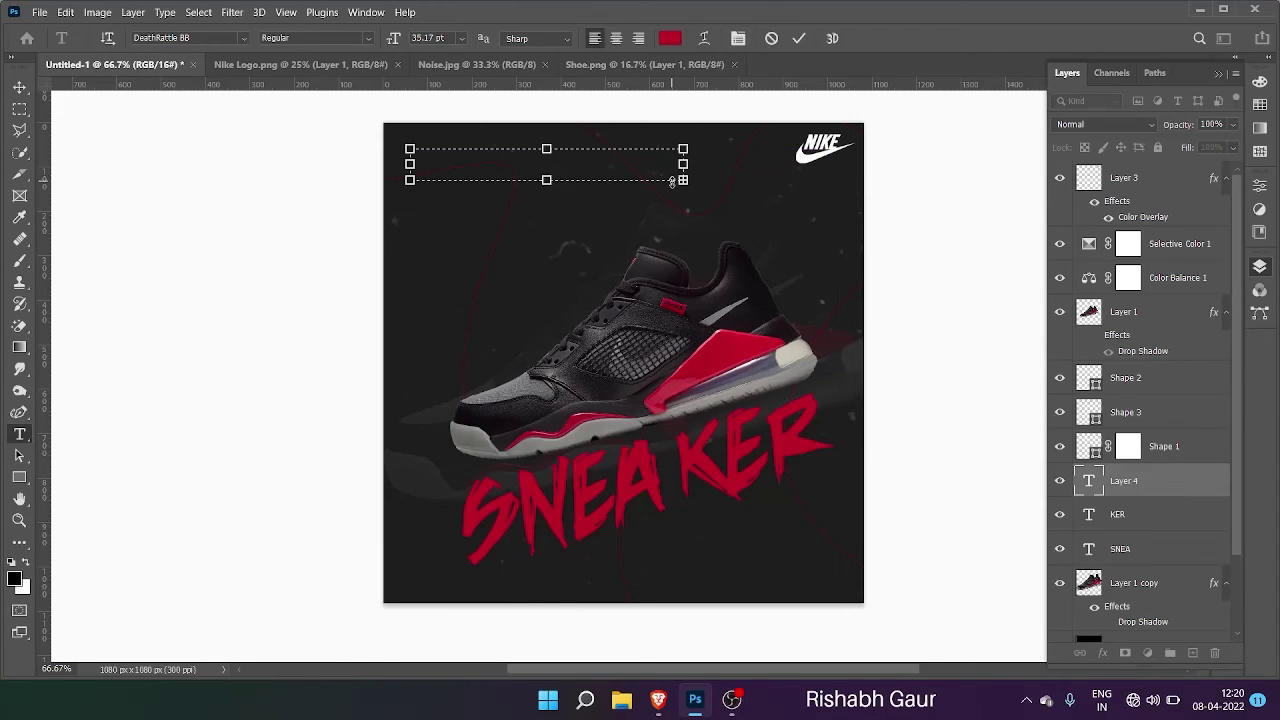
left_click_drag(1160, 488, 1150, 166)
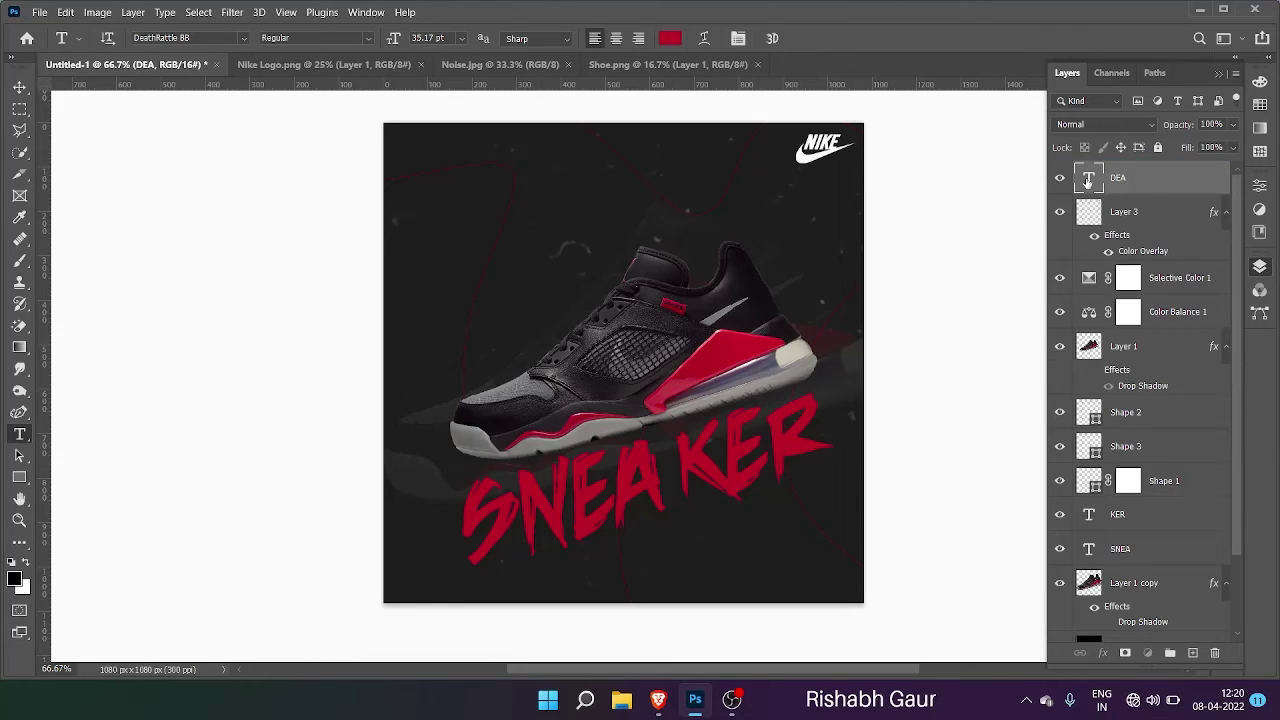
double_click(1088, 180)
left_click(667, 39)
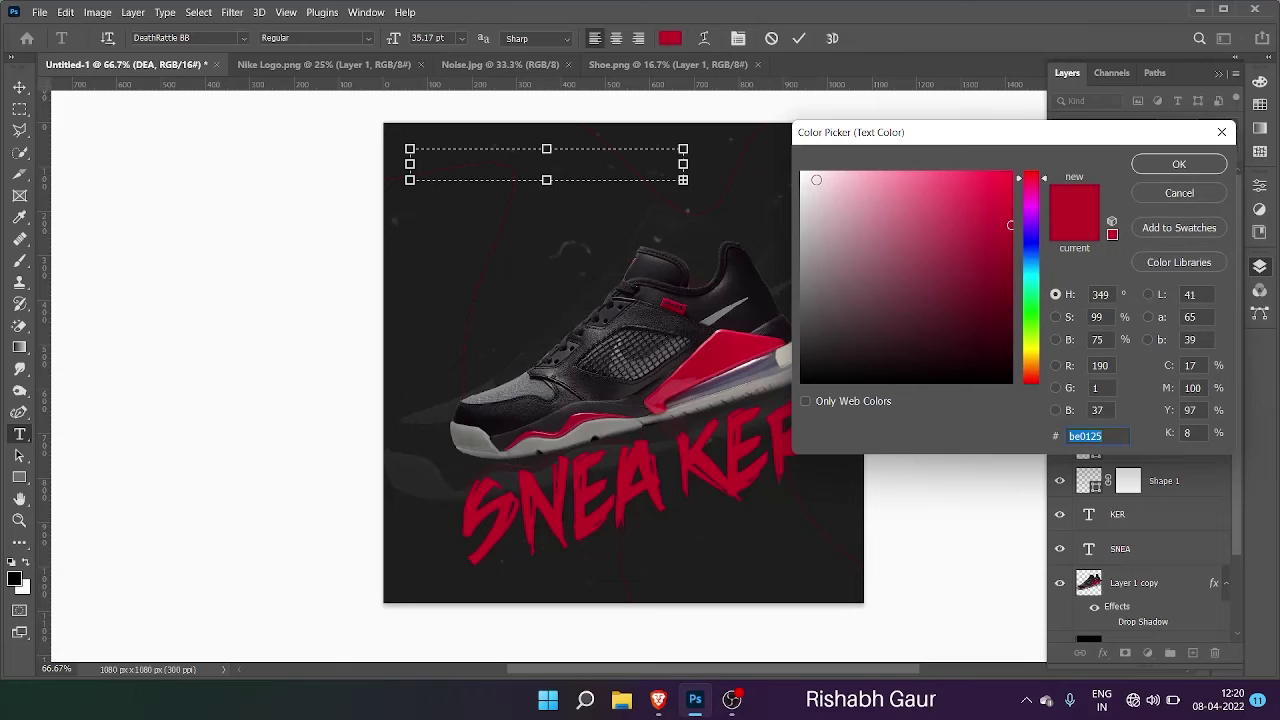
left_click(803, 177)
left_click(1179, 164)
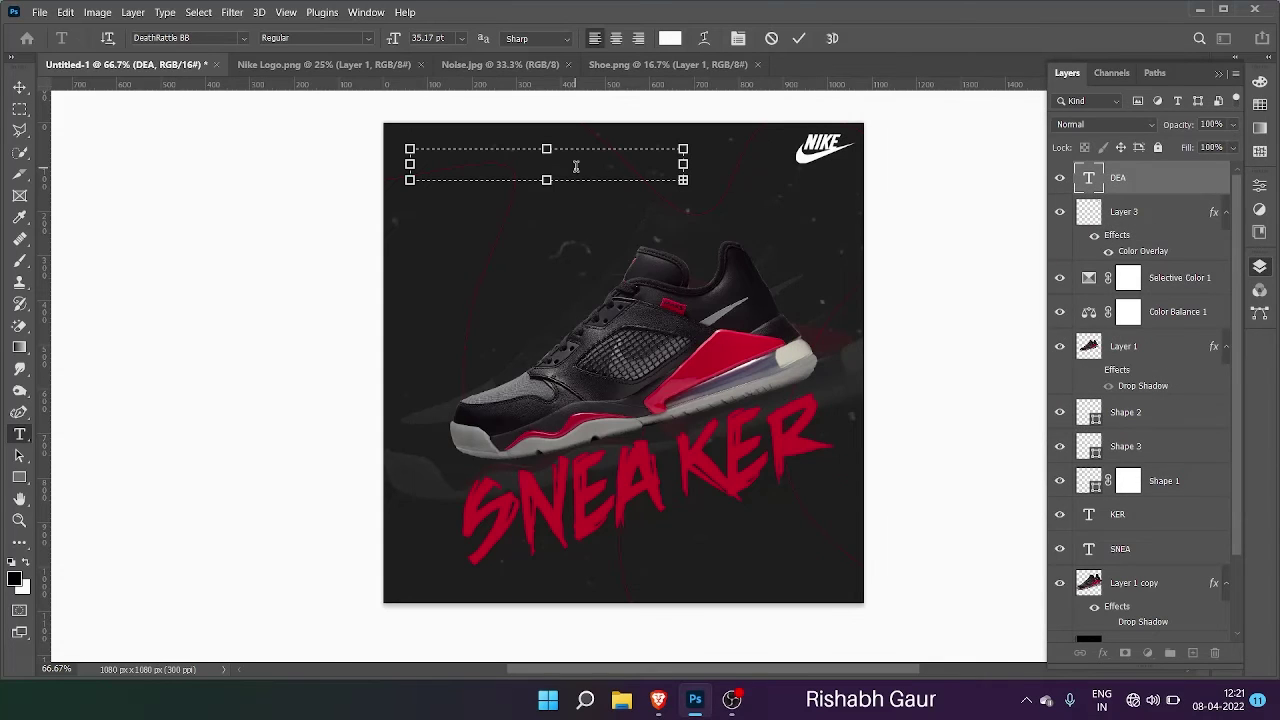
left_click(799, 39)
key("Delete")
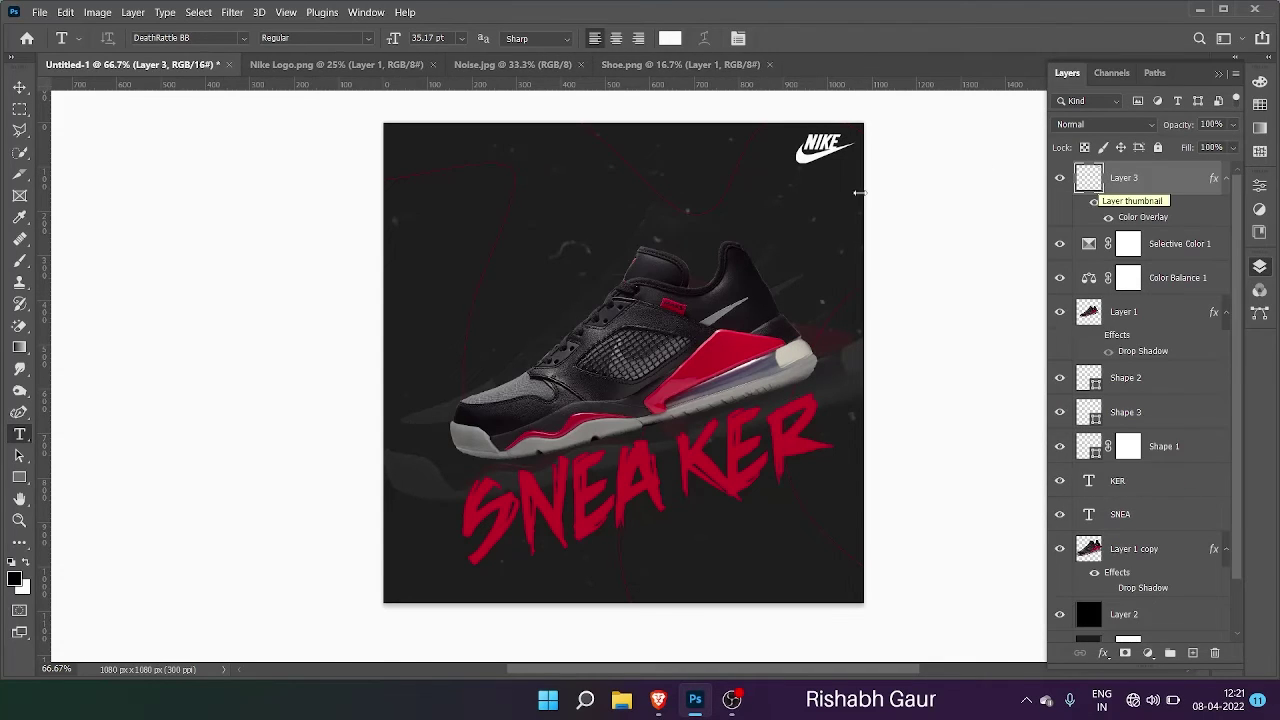
left_click(20, 88)
left_click(19, 435)
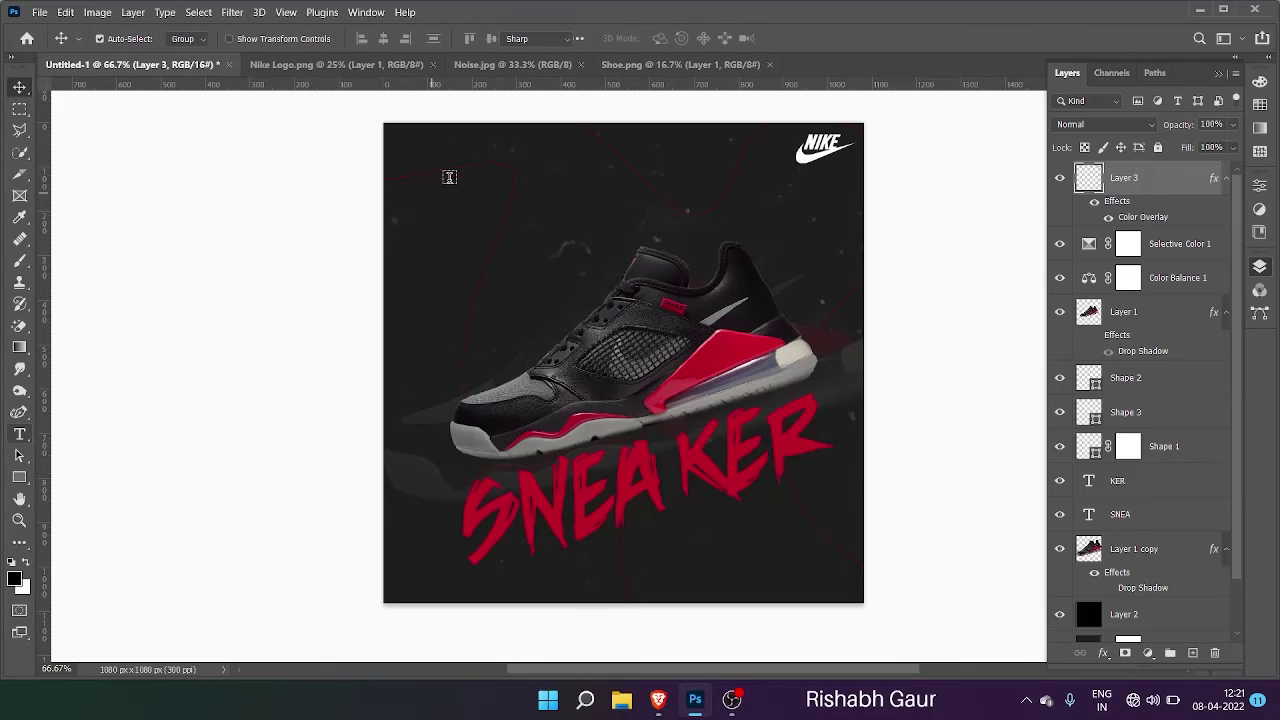
left_click(1192, 652)
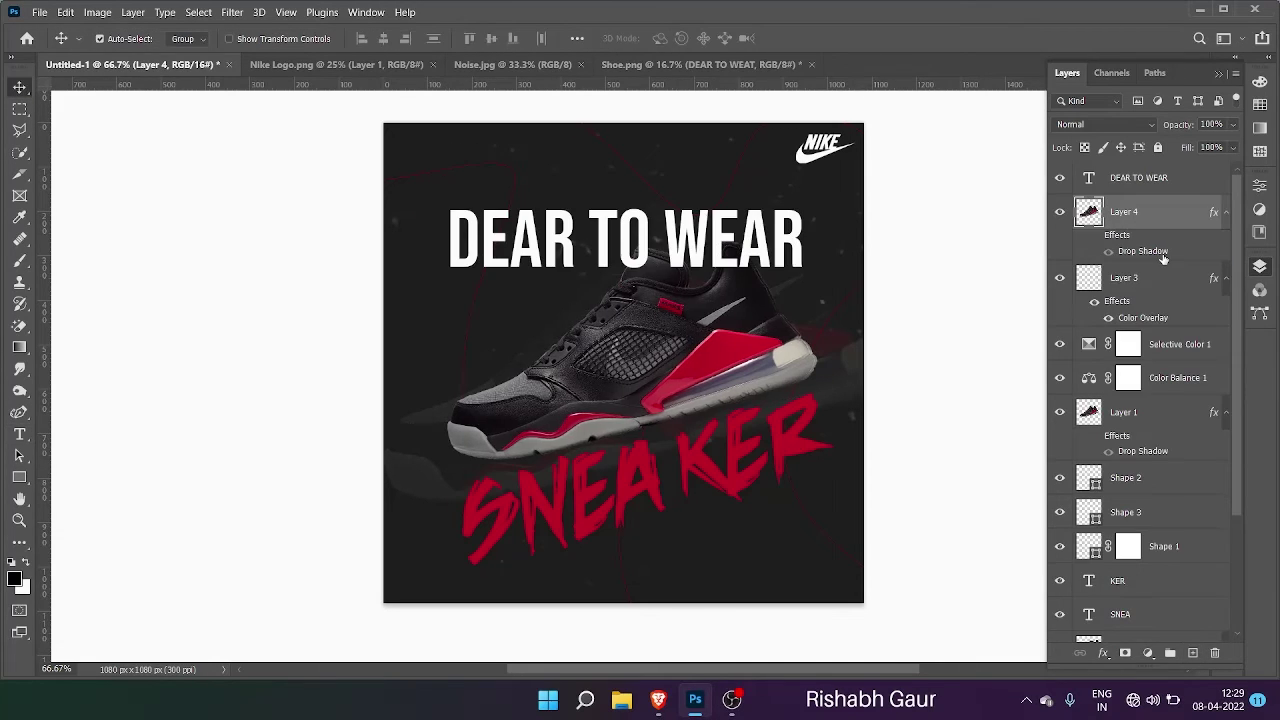
Step: Undo the last layer reordering, then shrink the white DEAR TO WEAR text and place it near the poster's left edge above the shoe's toe
key("ctrl+z")
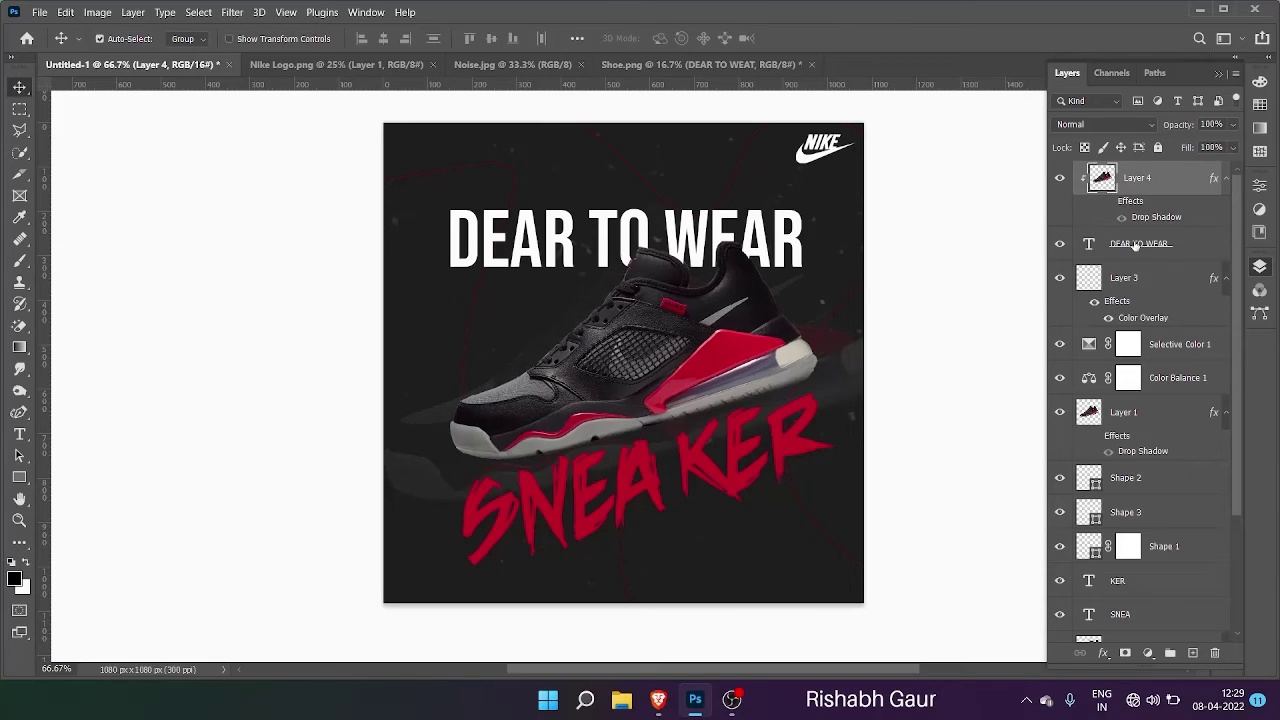
left_click(1084, 255)
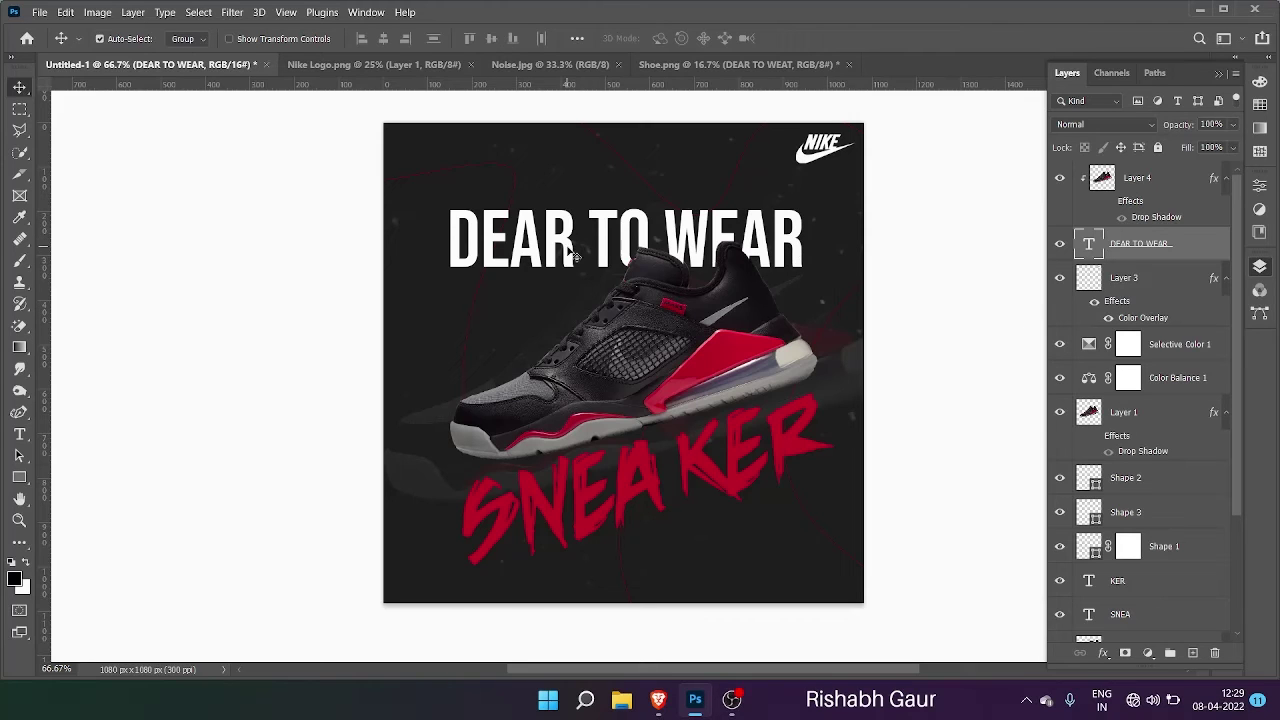
left_click_drag(574, 256, 566, 206)
key("ctrl+t")
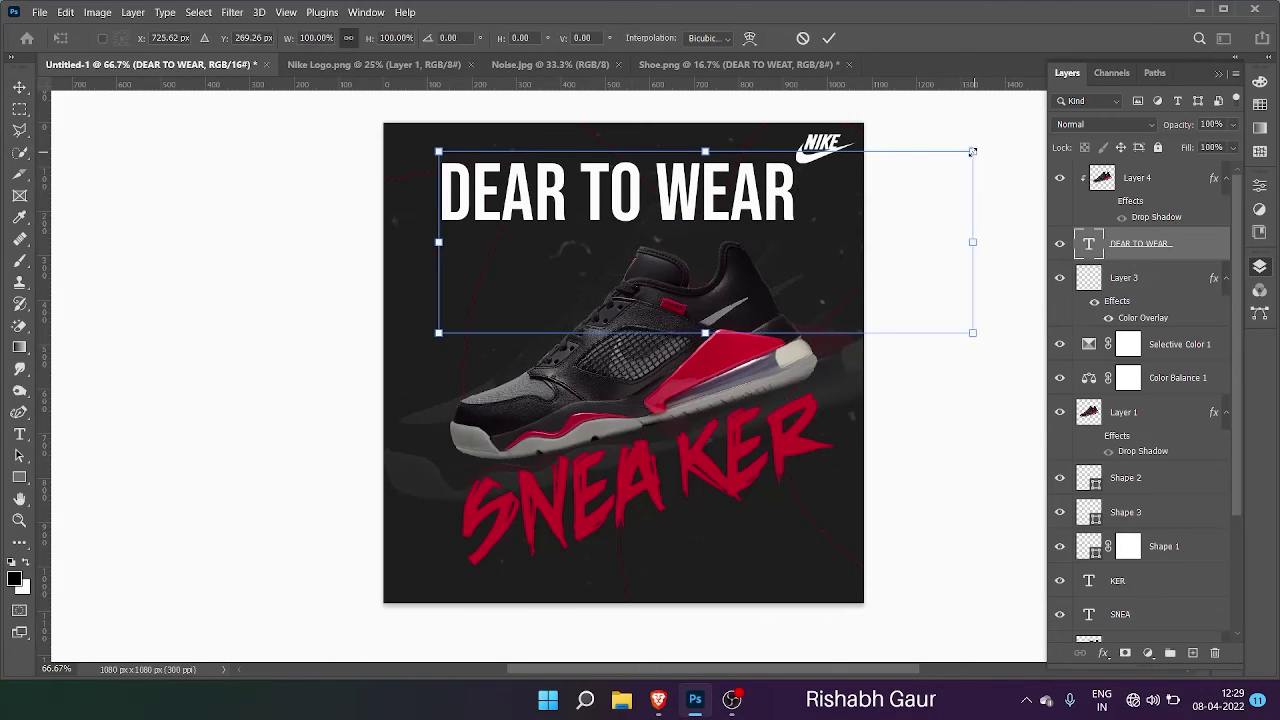
left_click_drag(973, 152, 780, 217)
left_click_drag(682, 260, 694, 226)
left_click_drag(794, 184, 508, 266)
left_click(1254, 191)
key("Return")
Step: Set the tracking of the whole DEAR TO WEAR text to 260 and widen its text box to fit one line
double_click(483, 266)
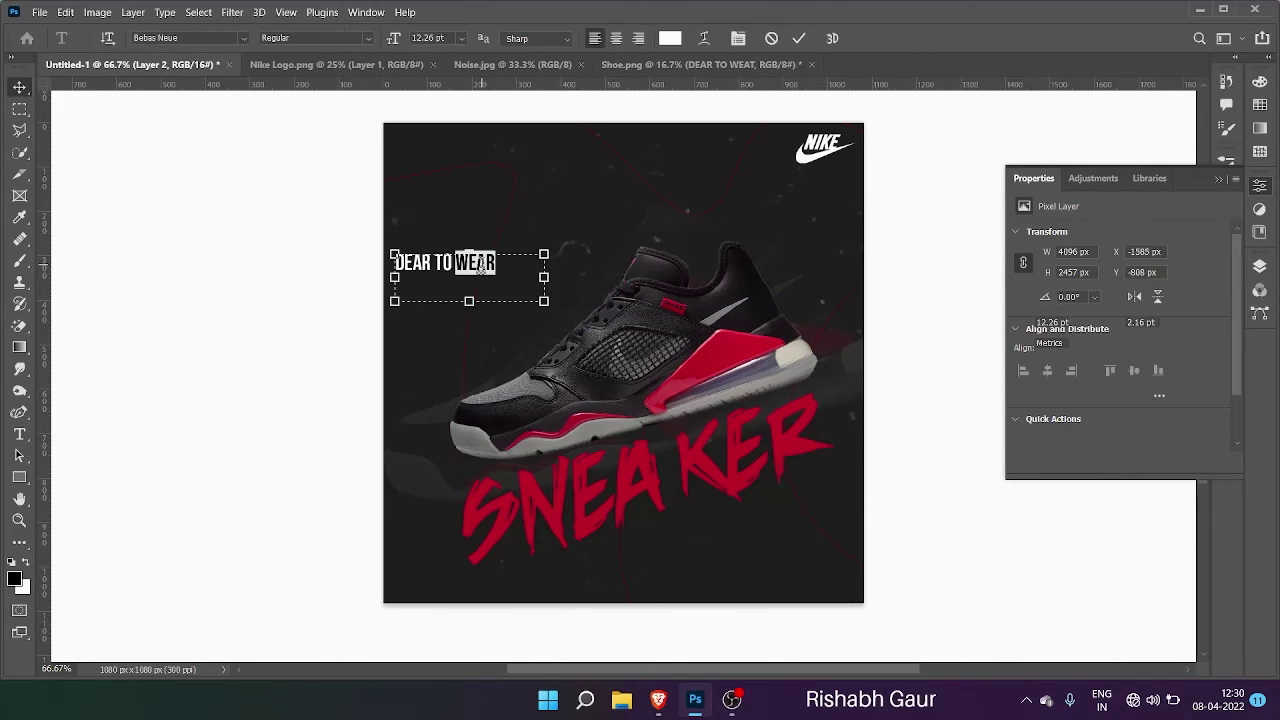
key("ctrl+a")
left_click_drag(1109, 328, 1128, 347)
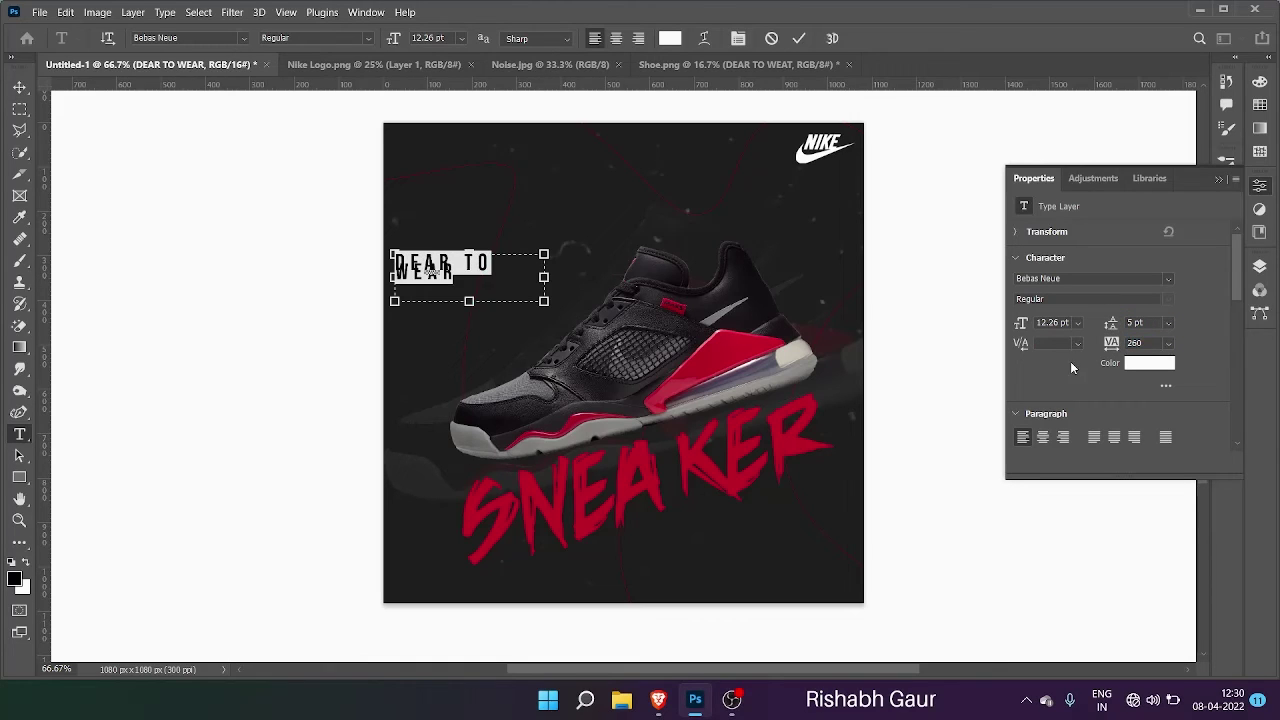
left_click_drag(544, 278, 763, 281)
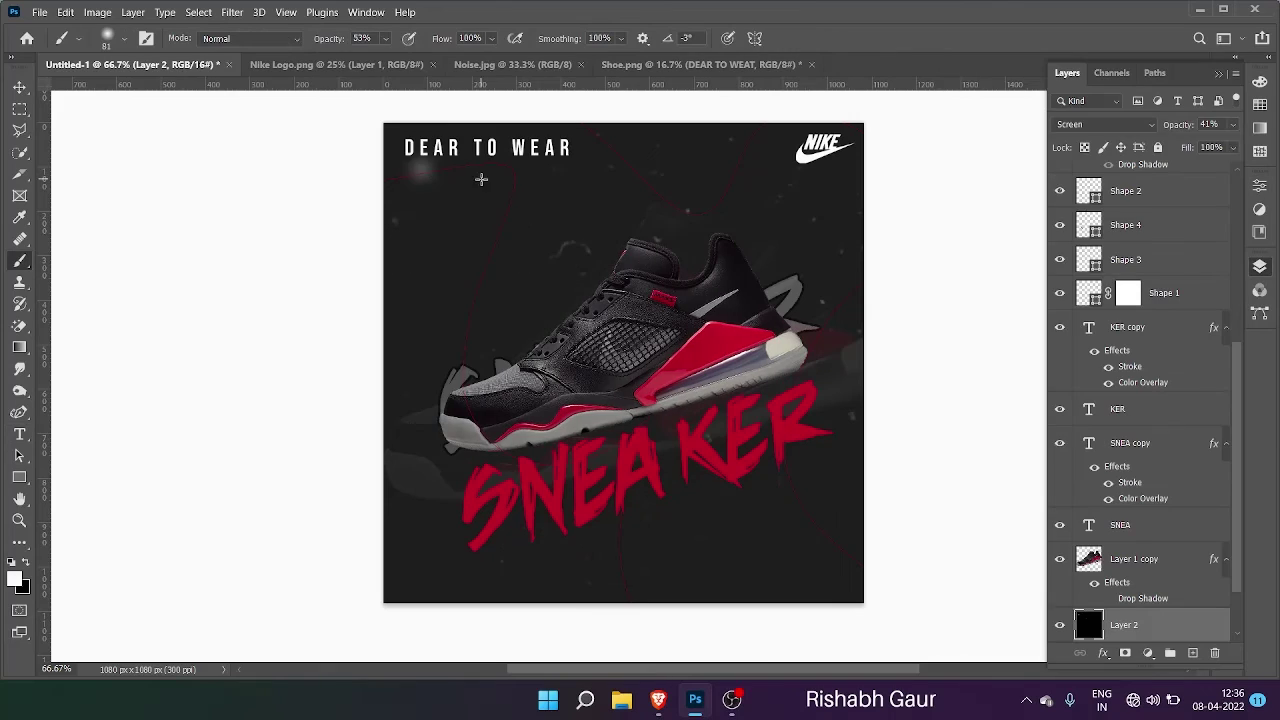
Step: Add a new blank layer directly above the dark Layer 2 and swap the foreground and background colours
left_click(1195, 653)
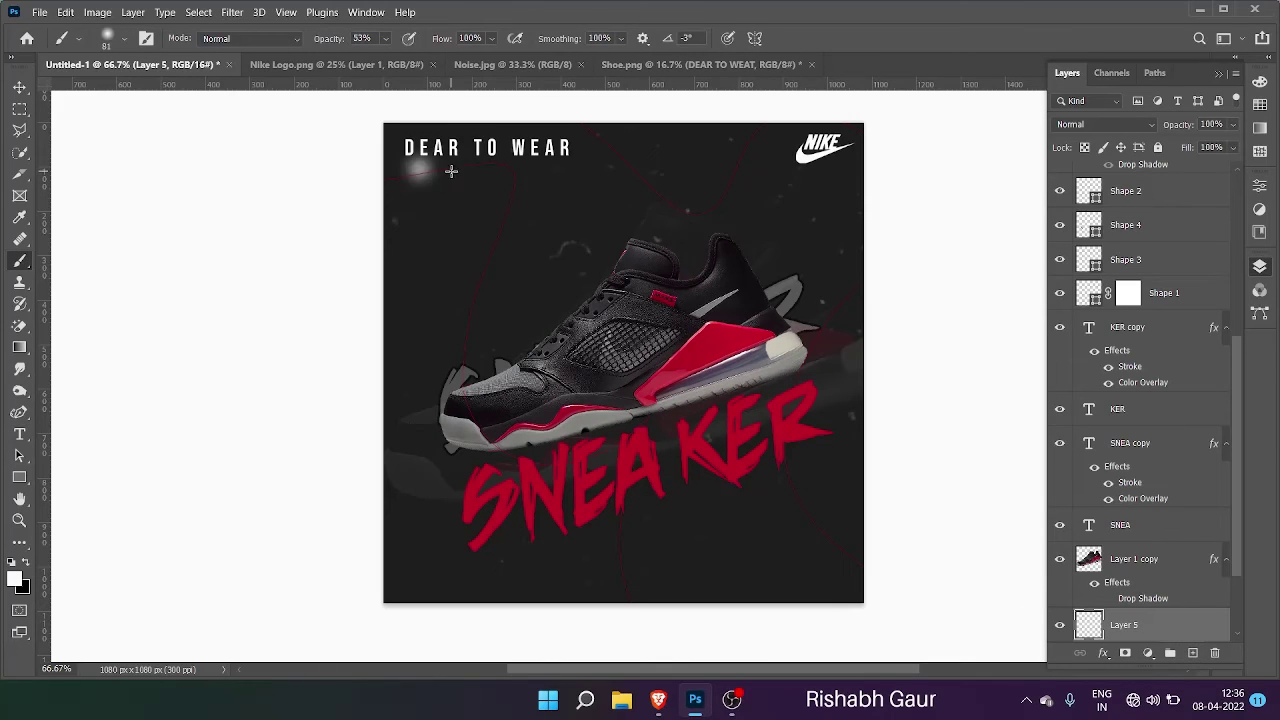
left_click(28, 563)
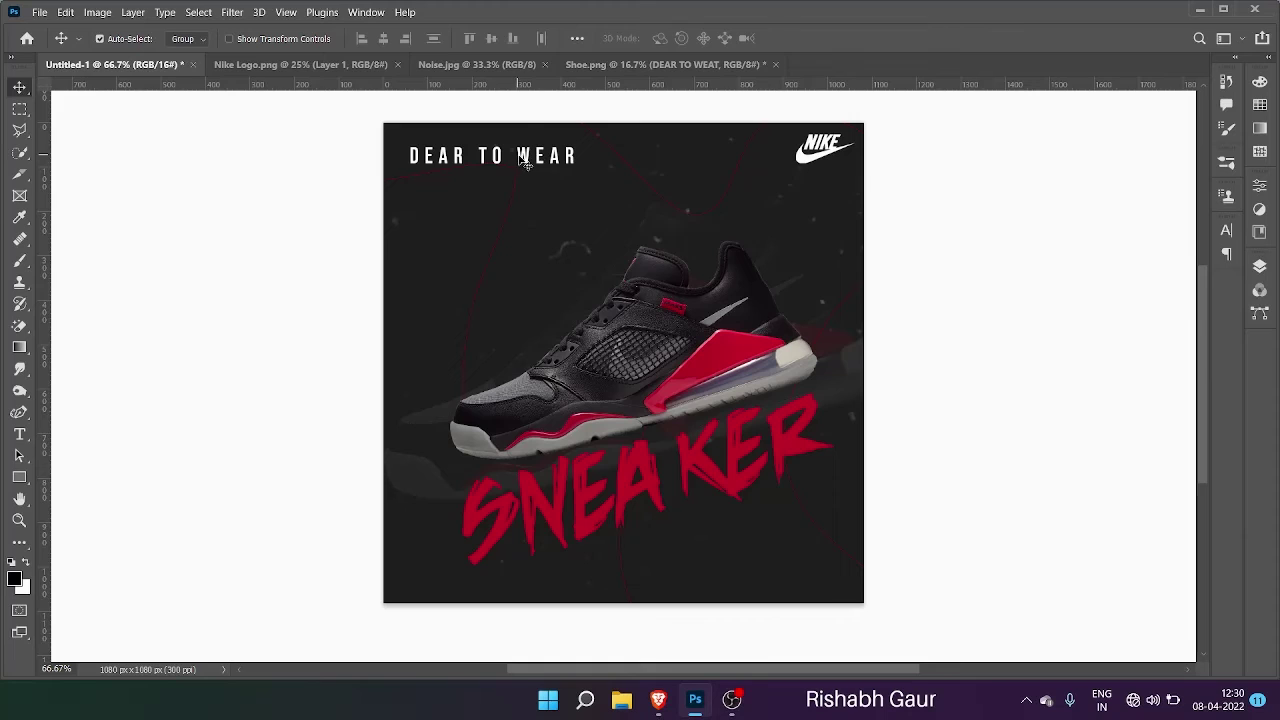
Step: Position the DEAR TO WEAR text in the poster's upper-left corner and nudge the shoe slightly
left_click_drag(522, 160, 517, 152)
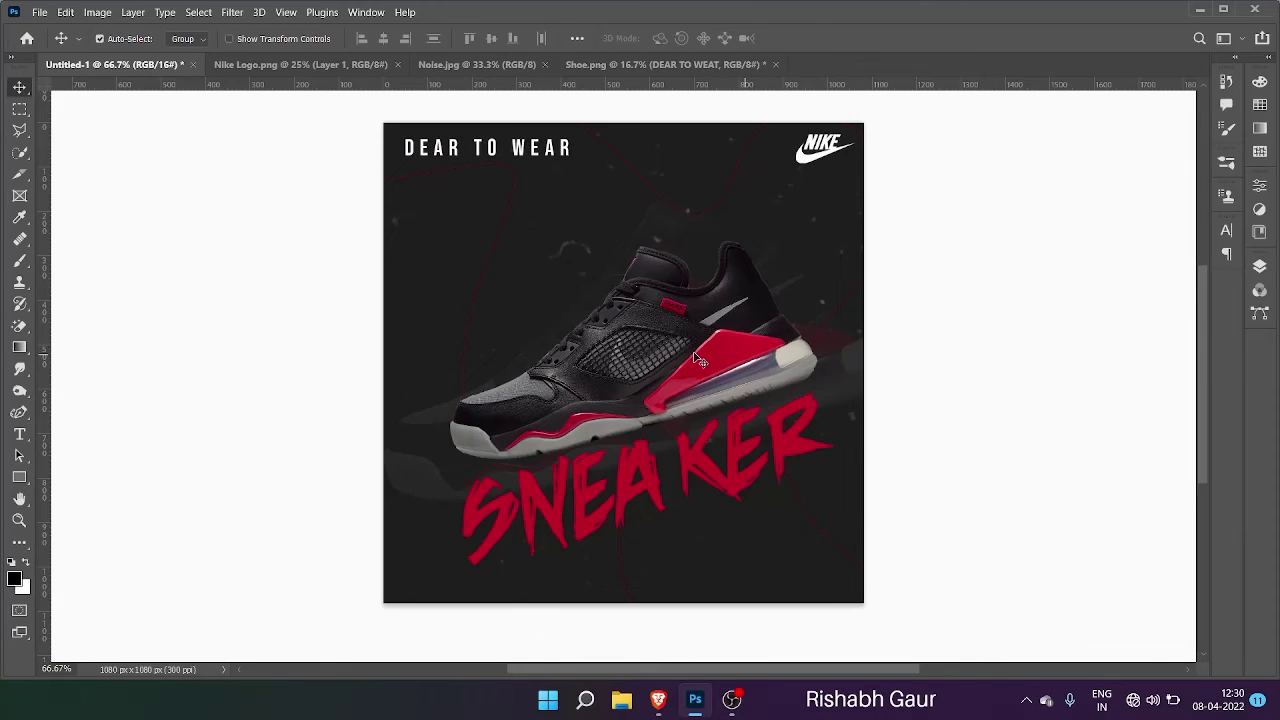
left_click_drag(663, 355, 668, 350)
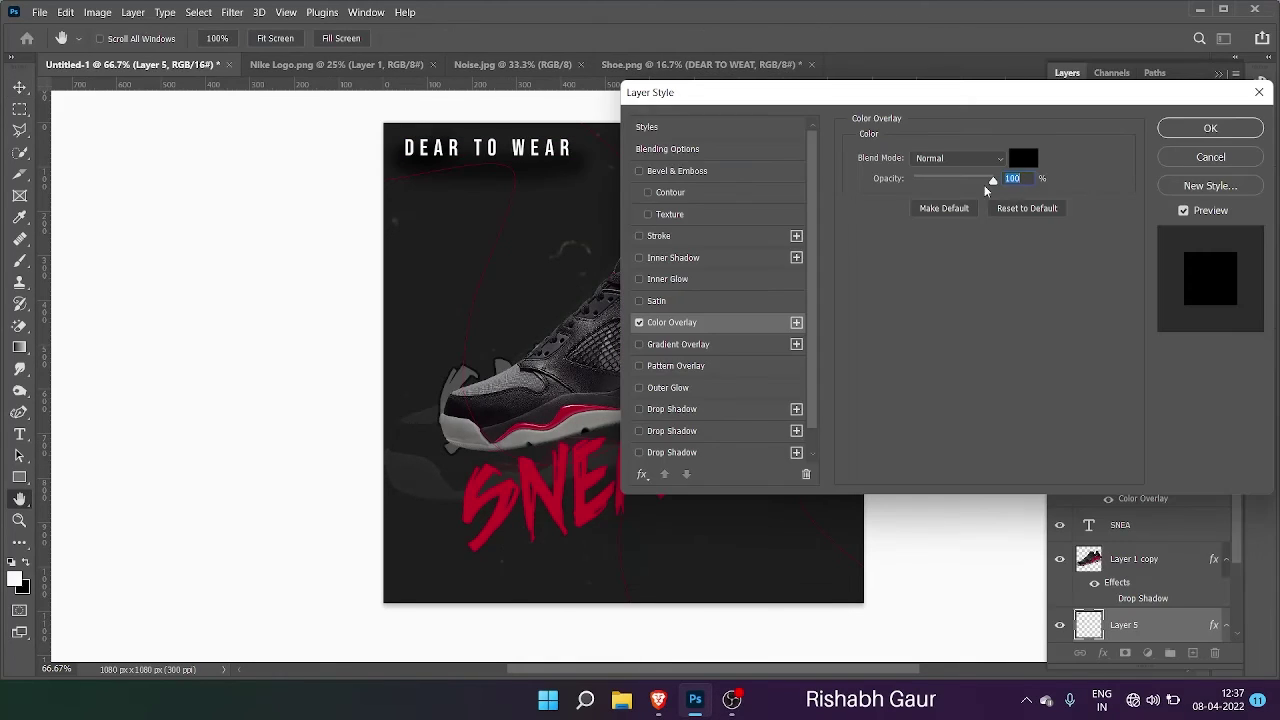
Step: Apply a black 100% Color Overlay to Layer 5, and reposition it at the top of the layer stack, shifted left over the tagline
left_click(1210, 128)
left_click_drag(1141, 627, 1156, 180)
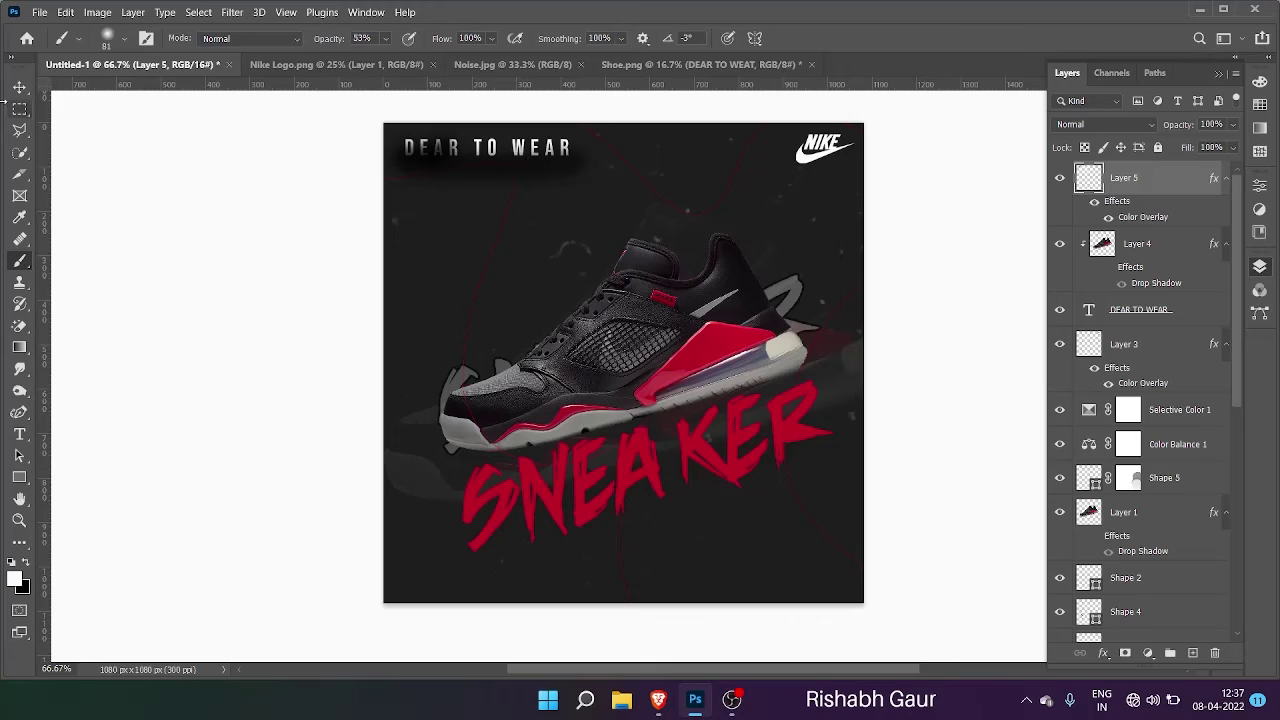
key("v")
left_click_drag(550, 172, 502, 172)
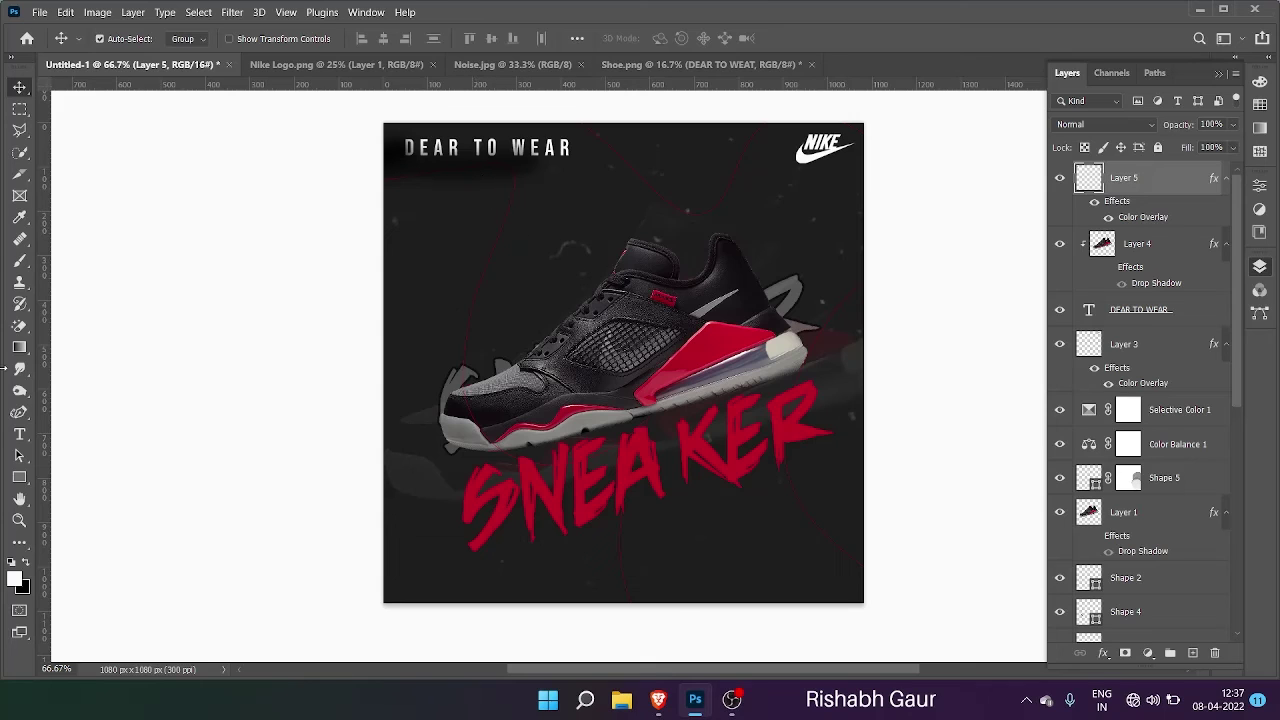
Step: Try removing Layer 5's dark smudge below the tagline with the Magic Eraser at a tolerance of 3, and undo it
key("e")
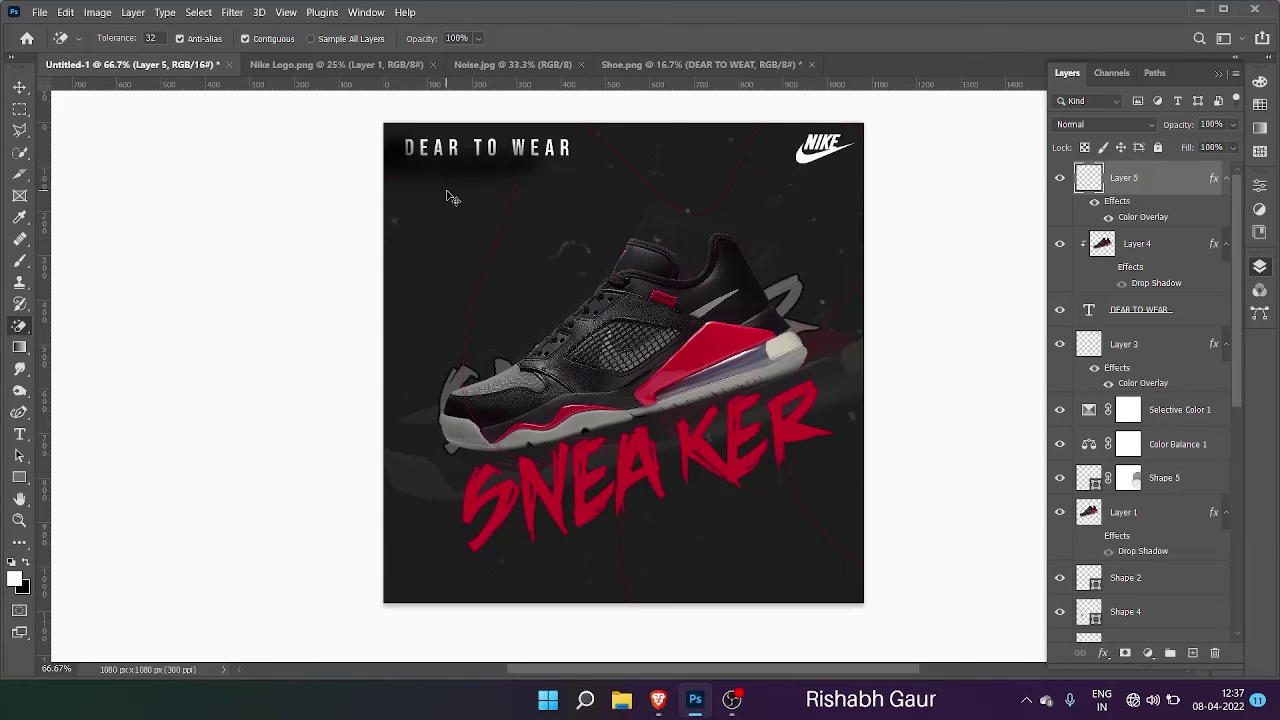
key("ctrl+plus")
key("ctrl+plus")
key("ctrl+plus")
scroll(246, 262, "up", 2)
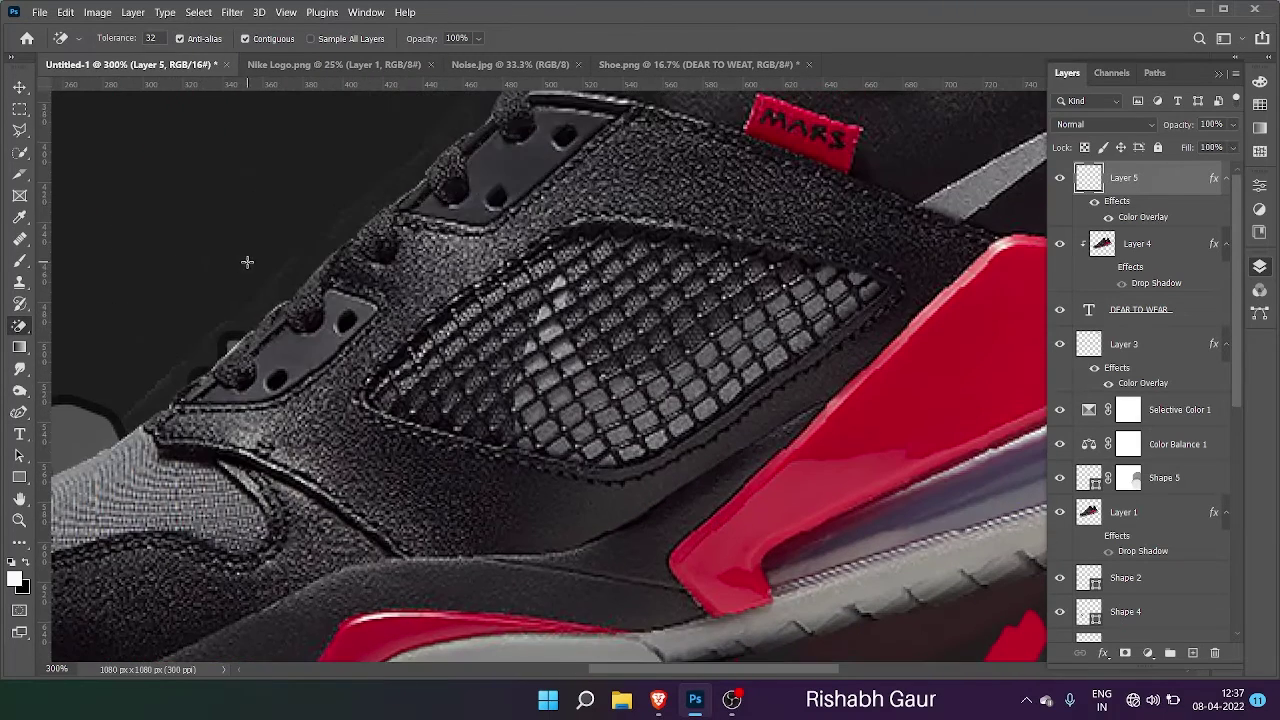
scroll(205, 265, "left", 9)
scroll(225, 248, "up", 5)
scroll(229, 247, "up", 5)
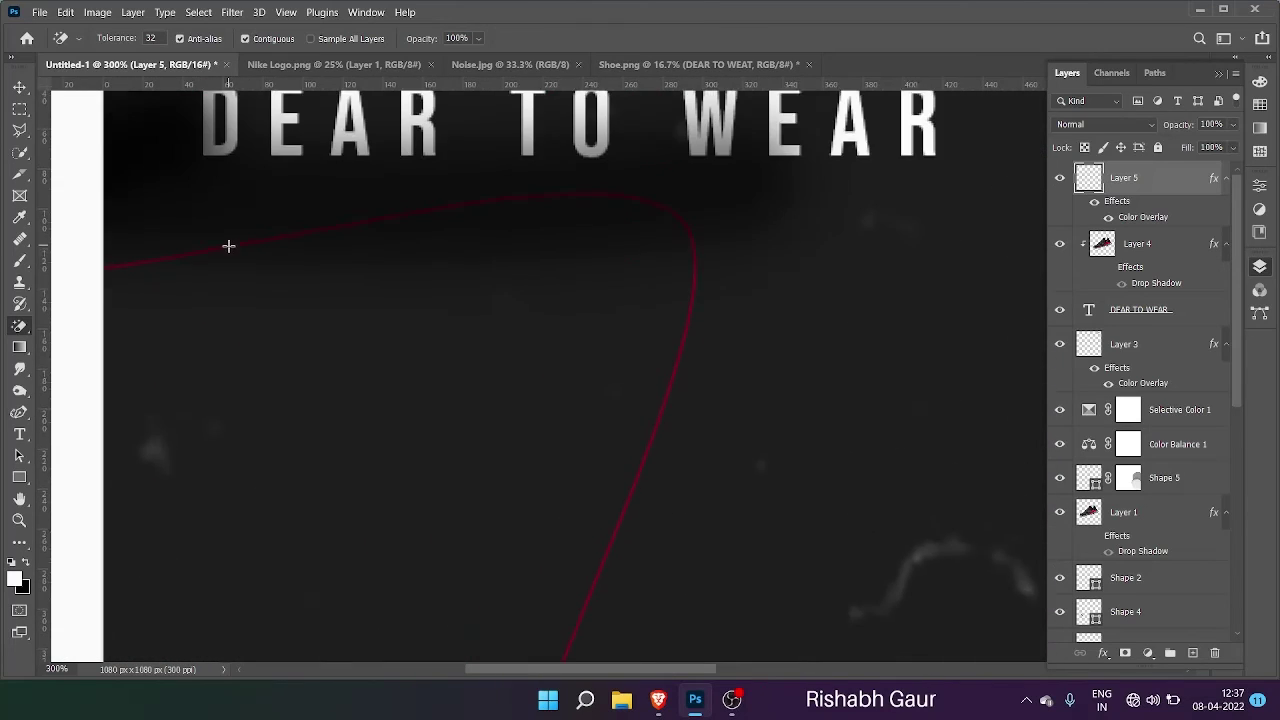
key("ctrl+z")
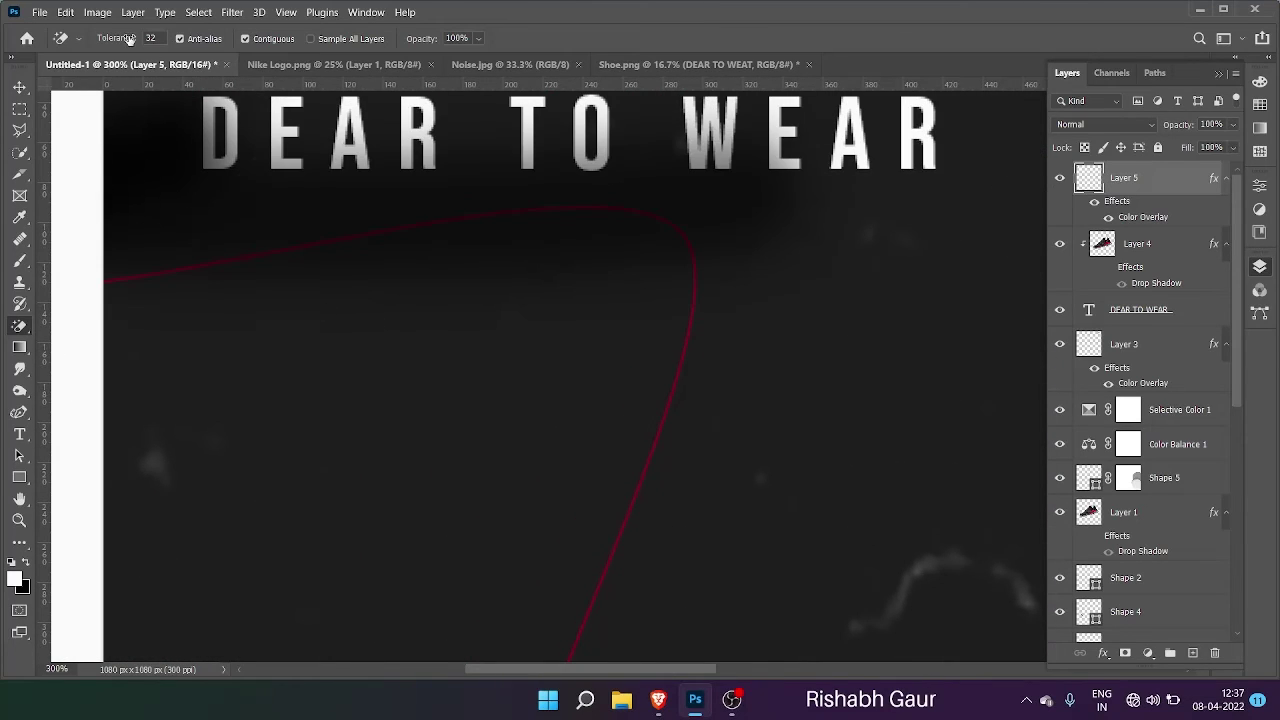
left_click(76, 39)
left_click(141, 38)
type("3")
left_click(251, 223)
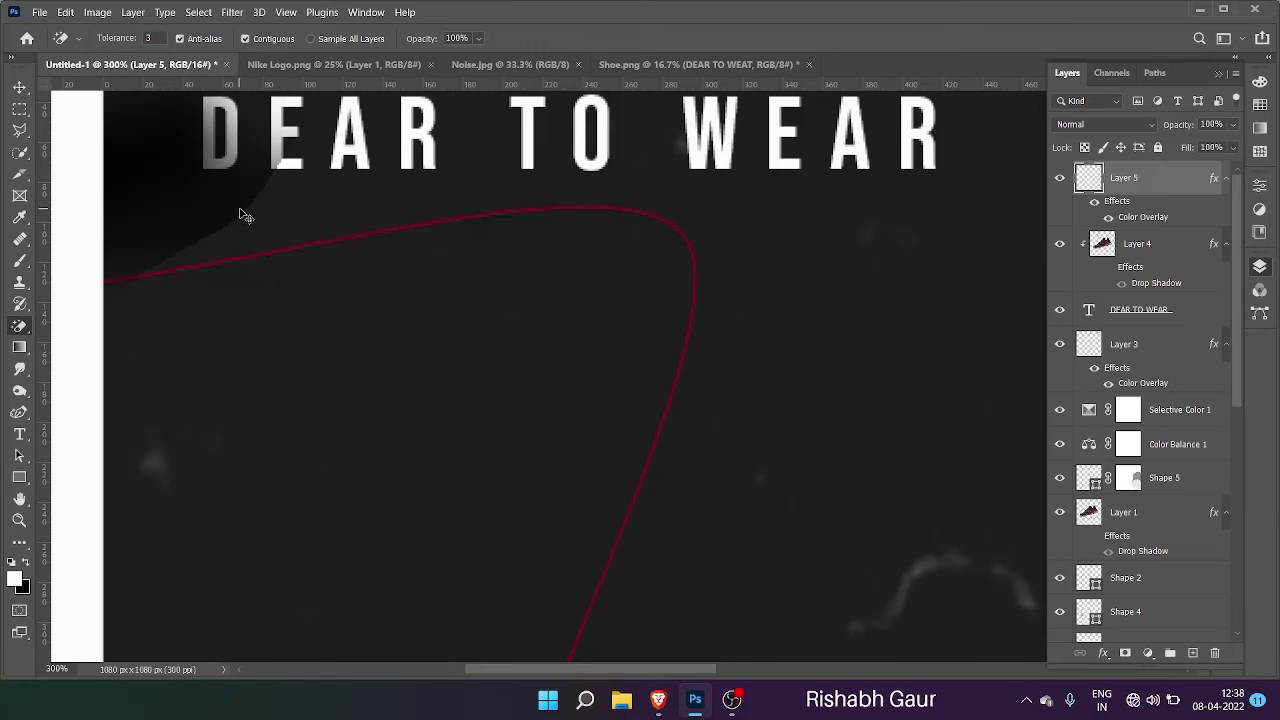
key("ctrl+z")
Step: Erase Layer 5's dark smudge below the DEAR TO WEAR letters with the 13 px Eraser, following a horizontal guide just beneath them
left_click(77, 39)
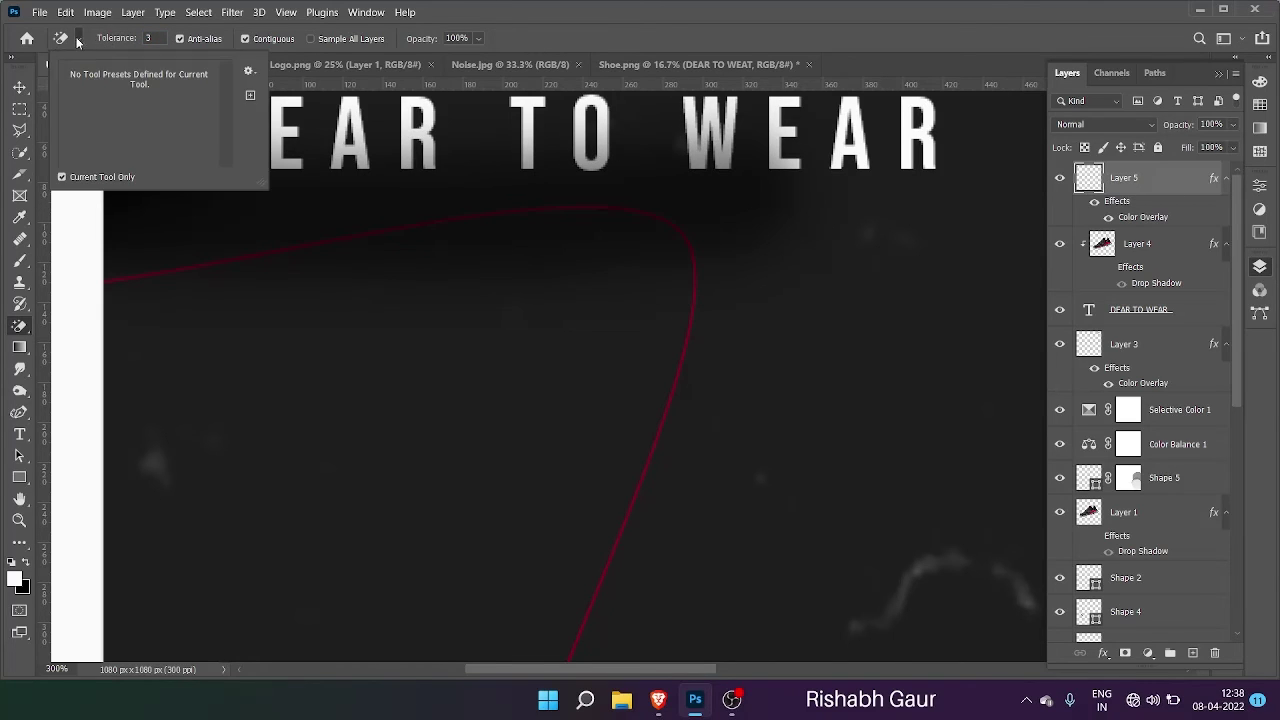
left_click(64, 39)
left_click(76, 37)
right_click(19, 325)
left_click(74, 327)
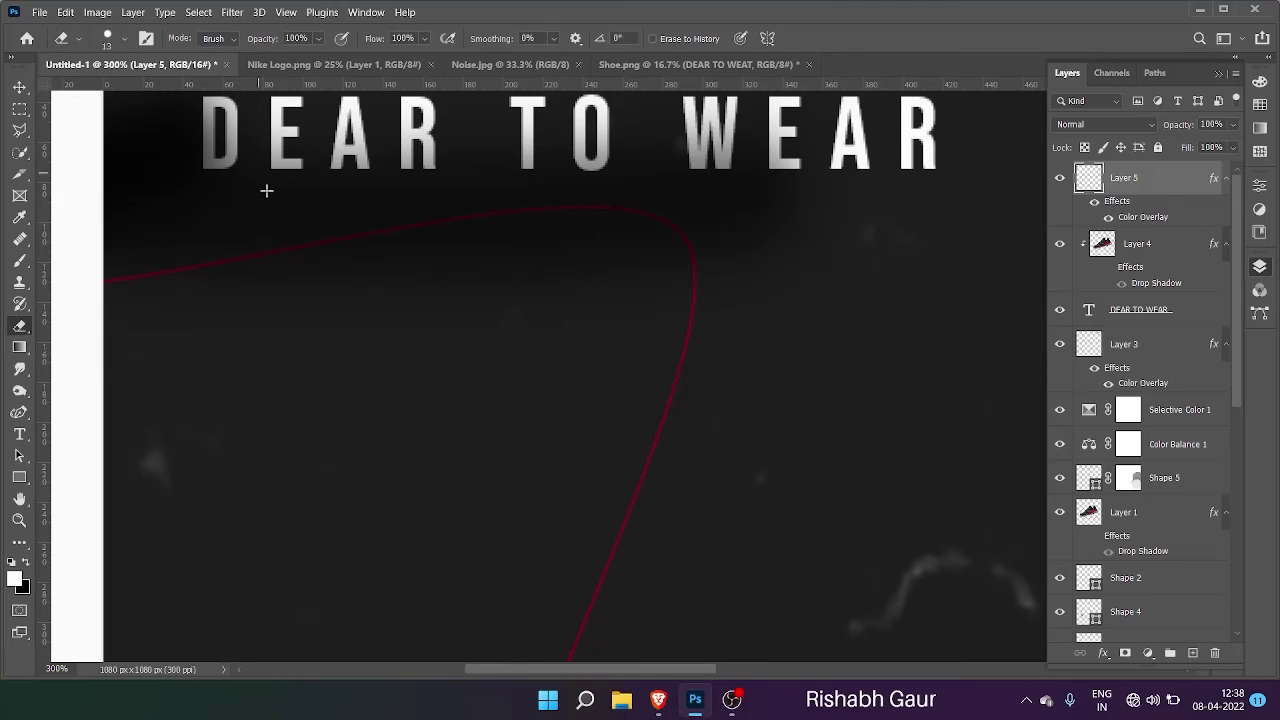
mouse_move(266, 191)
left_mouse_down()
mouse_move(523, 246)
mouse_move(186, 246)
mouse_move(114, 262)
mouse_move(200, 268)
left_mouse_up()
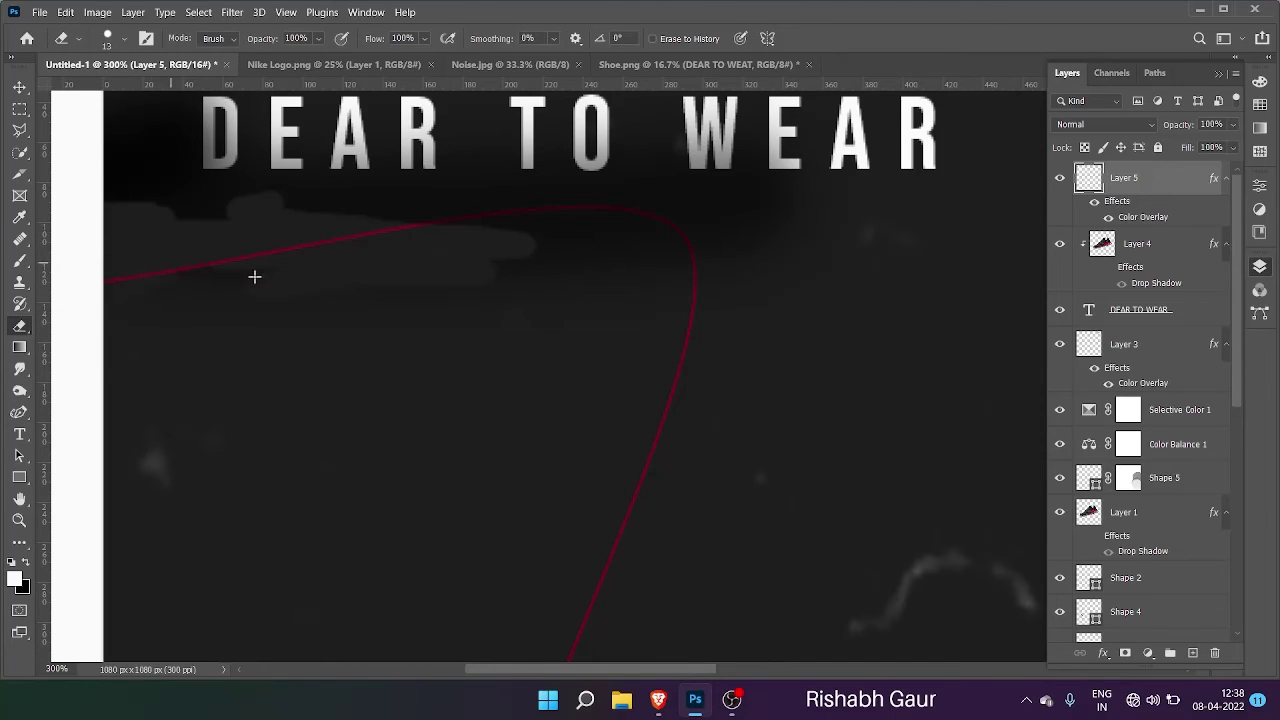
left_click_drag(525, 258, 668, 254)
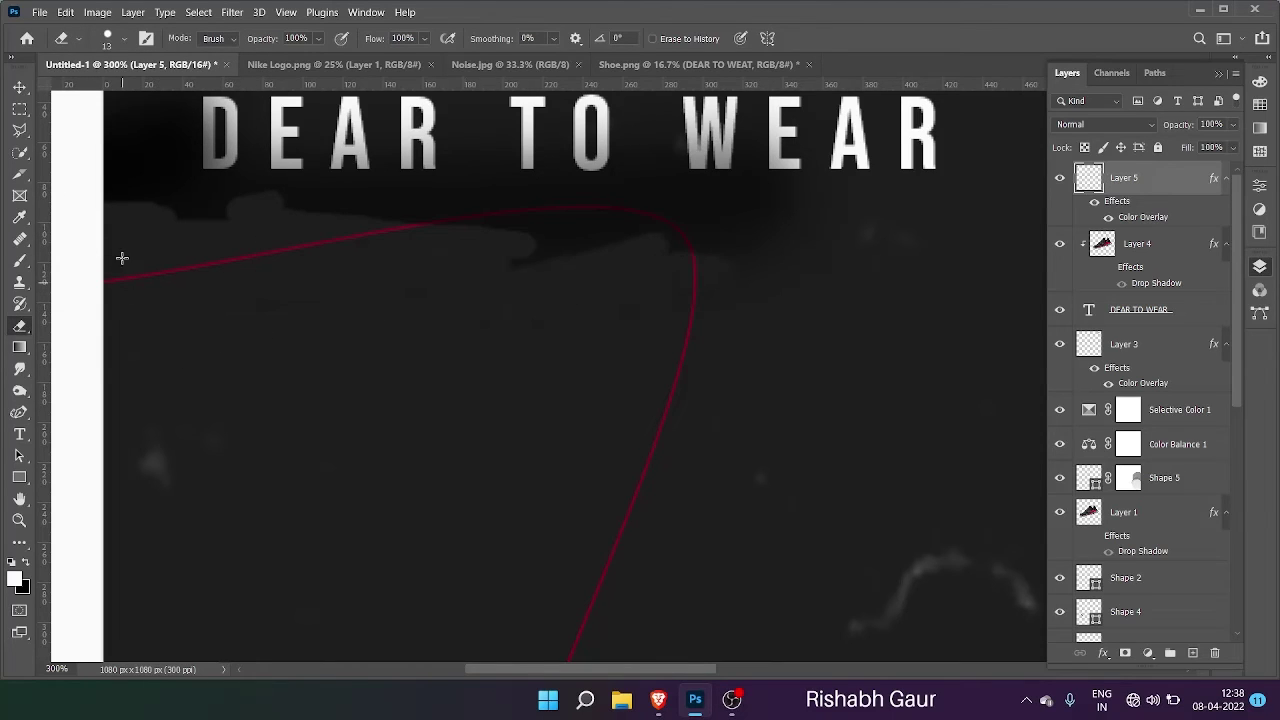
mouse_move(122, 258)
left_mouse_down()
mouse_move(195, 203)
mouse_move(244, 210)
mouse_move(182, 219)
mouse_move(290, 191)
mouse_move(144, 181)
mouse_move(109, 153)
mouse_move(144, 84)
mouse_move(177, 93)
mouse_move(129, 227)
mouse_move(136, 180)
mouse_move(127, 197)
mouse_move(104, 191)
mouse_move(127, 235)
mouse_move(605, 262)
mouse_move(813, 199)
mouse_move(383, 185)
mouse_move(124, 201)
mouse_move(492, 222)
mouse_move(674, 257)
mouse_move(854, 261)
mouse_move(841, 214)
mouse_move(522, 218)
mouse_move(865, 234)
left_mouse_up()
key("ctrl+z")
left_click_drag(38, 282, 350, 213)
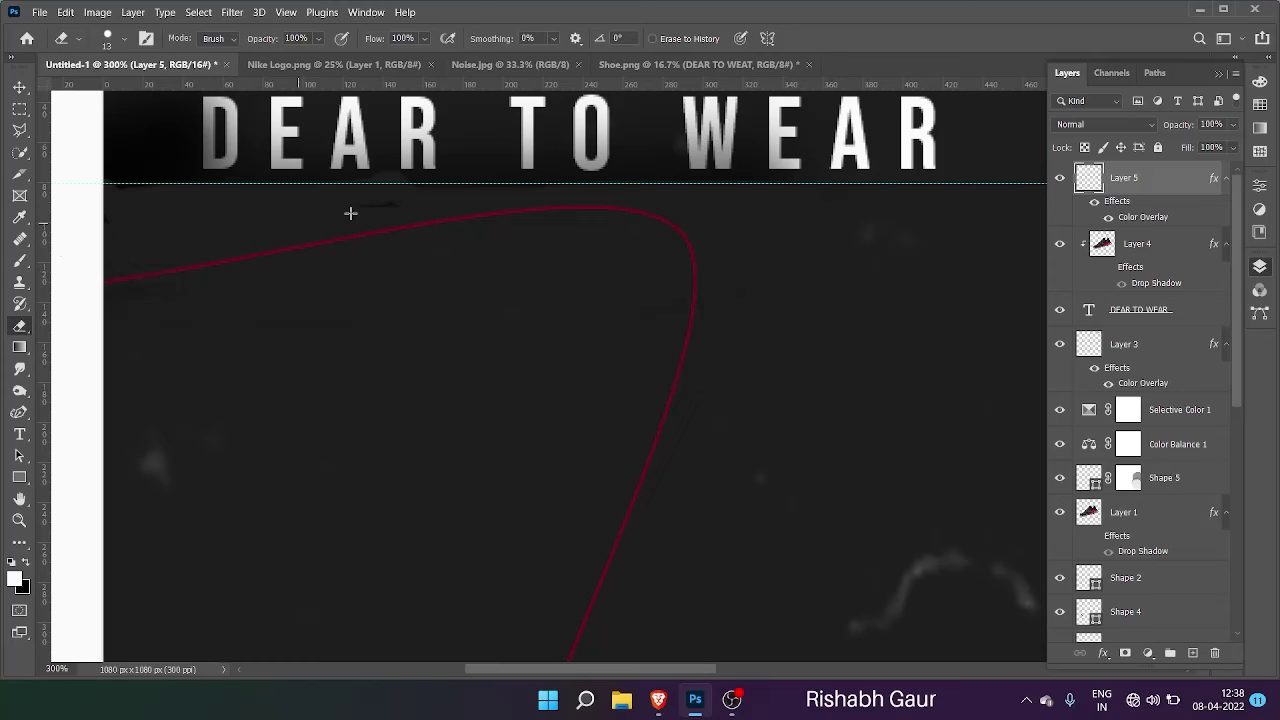
Step: Enlarge the Eraser to 80 px and erase the dark smudge near the poster's edge beside the letter D
left_click(124, 40)
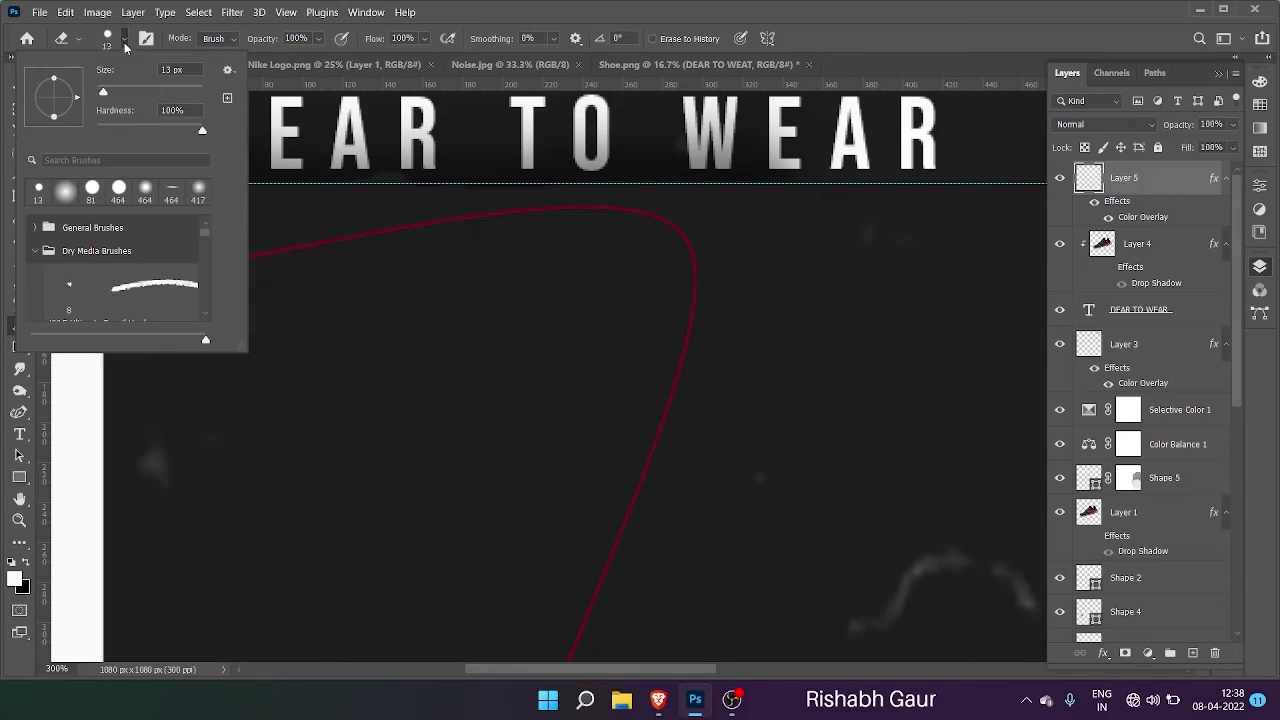
left_click(140, 89)
left_click(429, 224)
left_click(102, 116)
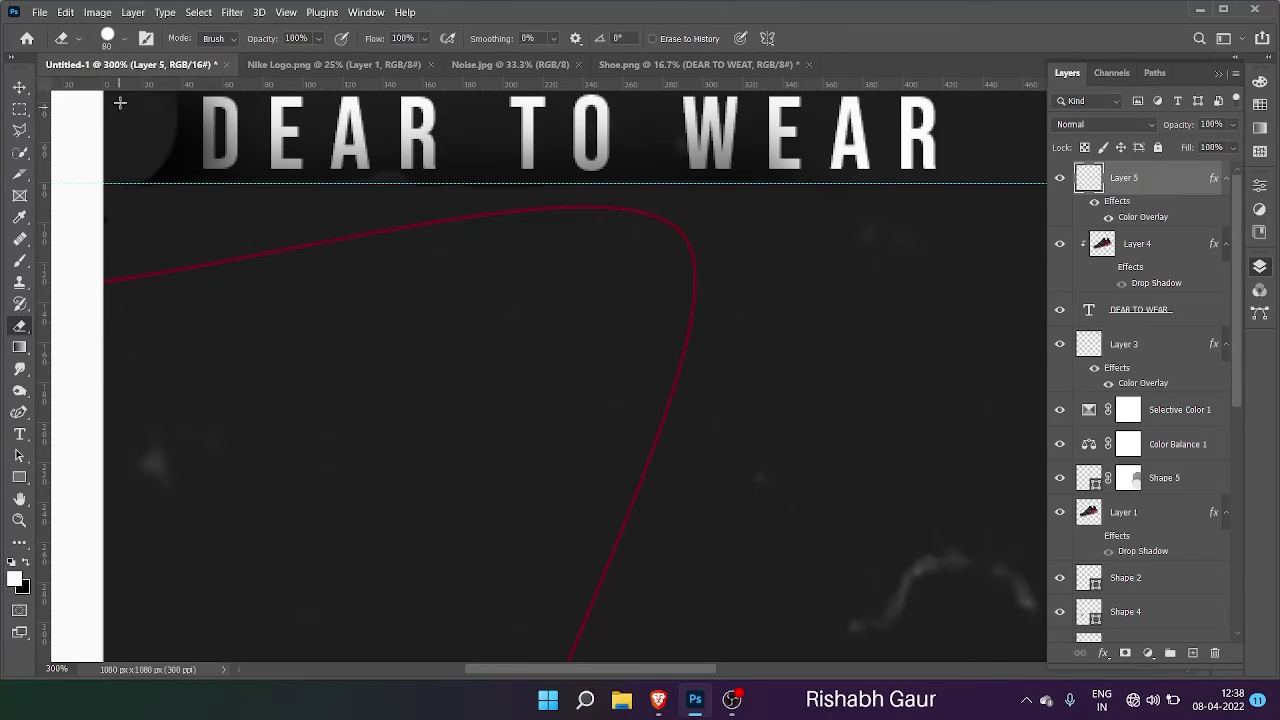
Step: Reduce the Eraser to 37 px and clear the dark area beside the letter D, undoing the stray strokes
left_click(124, 40)
left_click(116, 90)
left_click(124, 40)
mouse_move(172, 168)
left_mouse_down()
mouse_move(171, 123)
mouse_move(148, 137)
mouse_move(151, 115)
mouse_move(171, 127)
left_mouse_up()
key("ctrl+z")
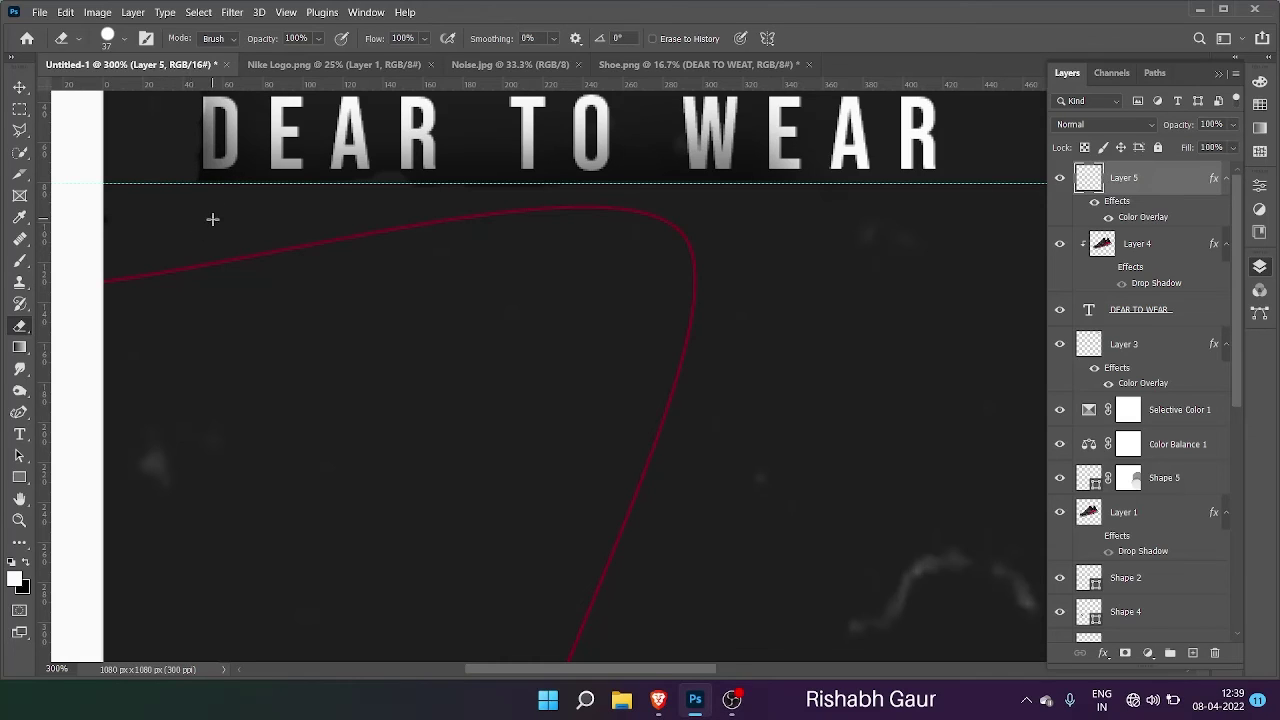
key("ctrl+z")
Step: Reduce the Eraser to 18 px and erase parts of the dark smudge over and between the tagline letters for a worn look
left_click(123, 38)
left_click_drag(172, 68, 123, 68)
left_click(247, 97)
mouse_move(254, 119)
left_mouse_down()
mouse_move(251, 189)
mouse_move(397, 191)
mouse_move(463, 171)
mouse_move(499, 137)
mouse_move(543, 169)
mouse_move(582, 130)
mouse_move(594, 189)
mouse_move(689, 203)
mouse_move(585, 169)
mouse_move(215, 150)
left_mouse_up()
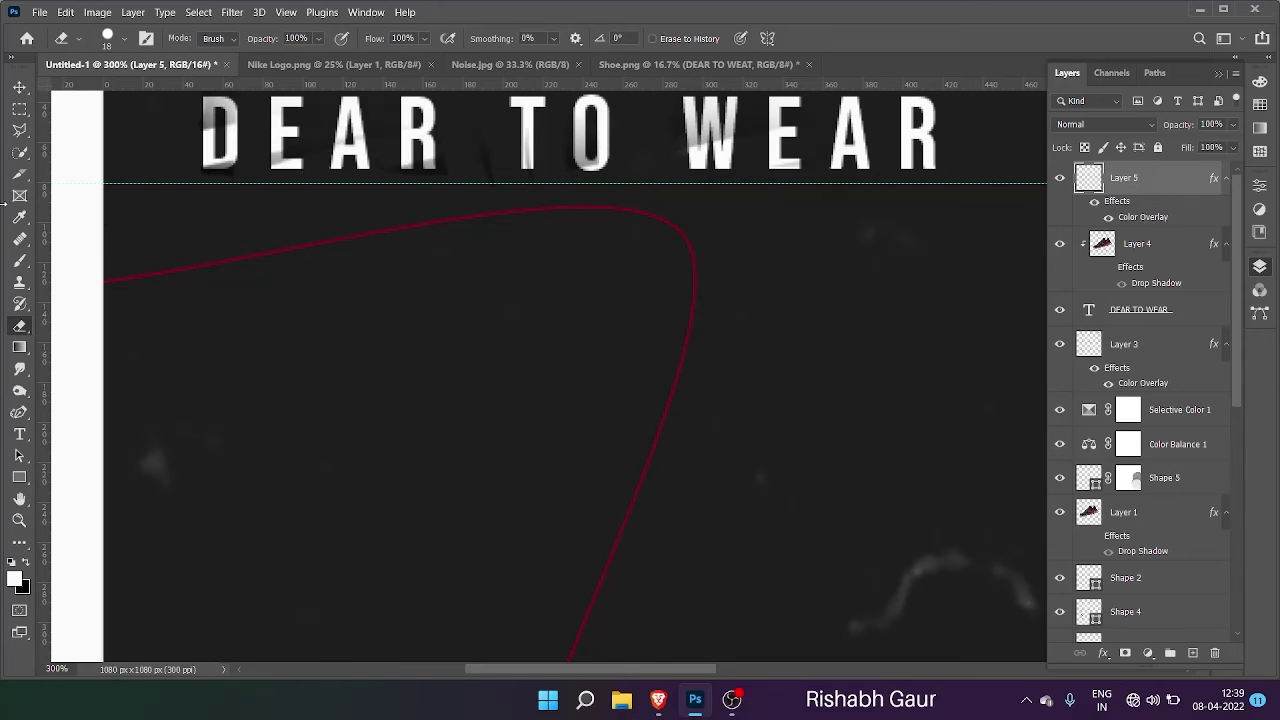
Step: Move the horizontal guide from under the tagline to above the poster's upper edge
key("ctrl+minus")
key("ctrl+minus")
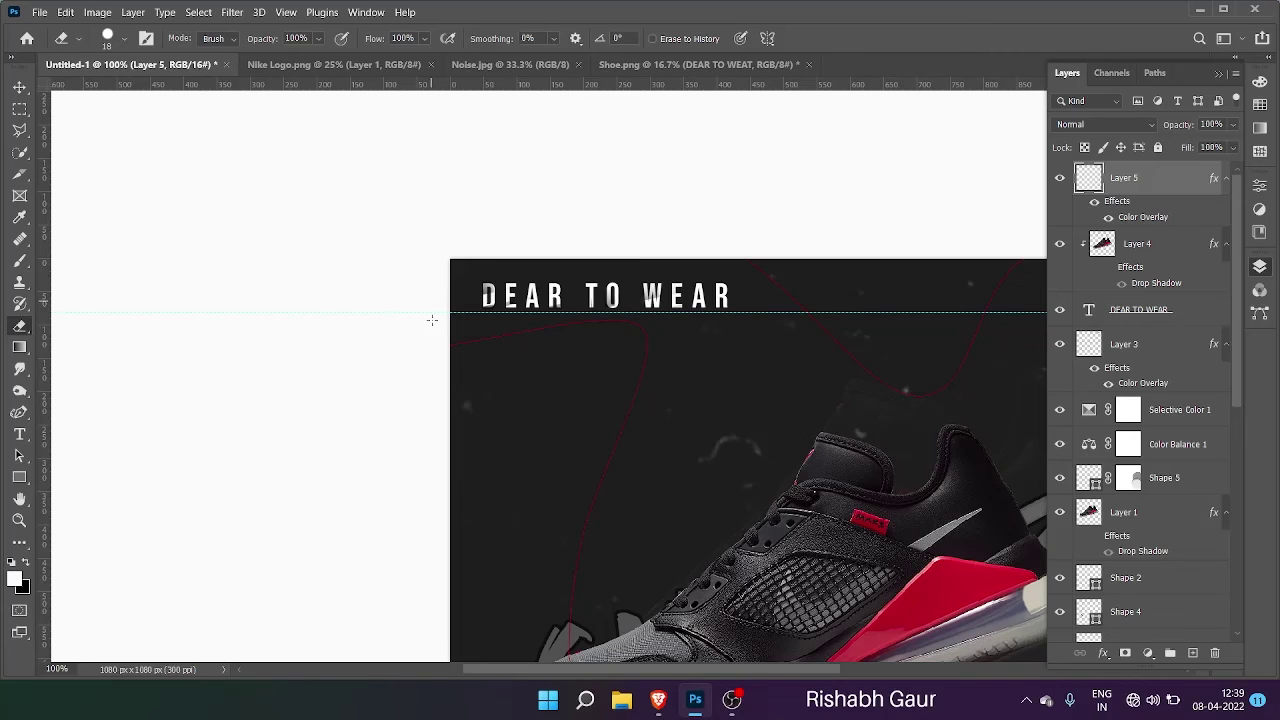
key("ctrl+minus")
key("space")
left_click_drag(696, 394, 500, 223)
mouse_move(594, 158)
left_mouse_down()
mouse_move(591, 137)
mouse_move(590, 164)
left_mouse_up()
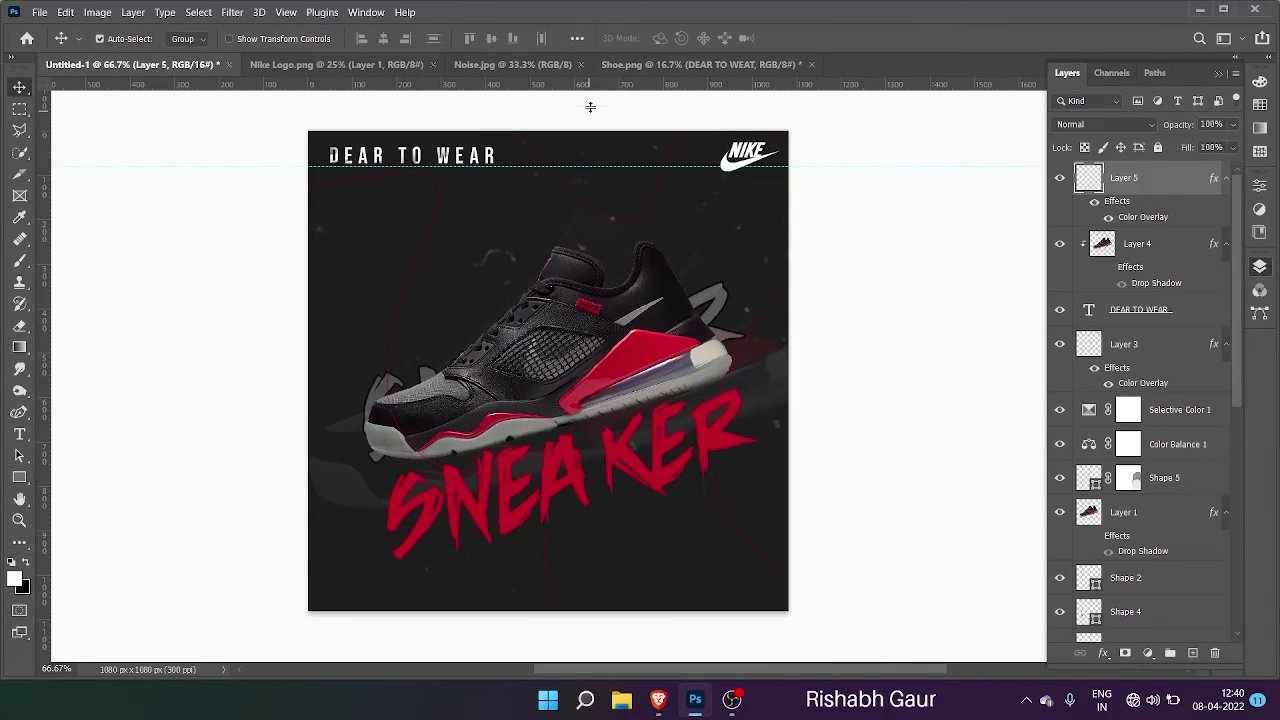
left_click_drag(590, 107, 590, 106)
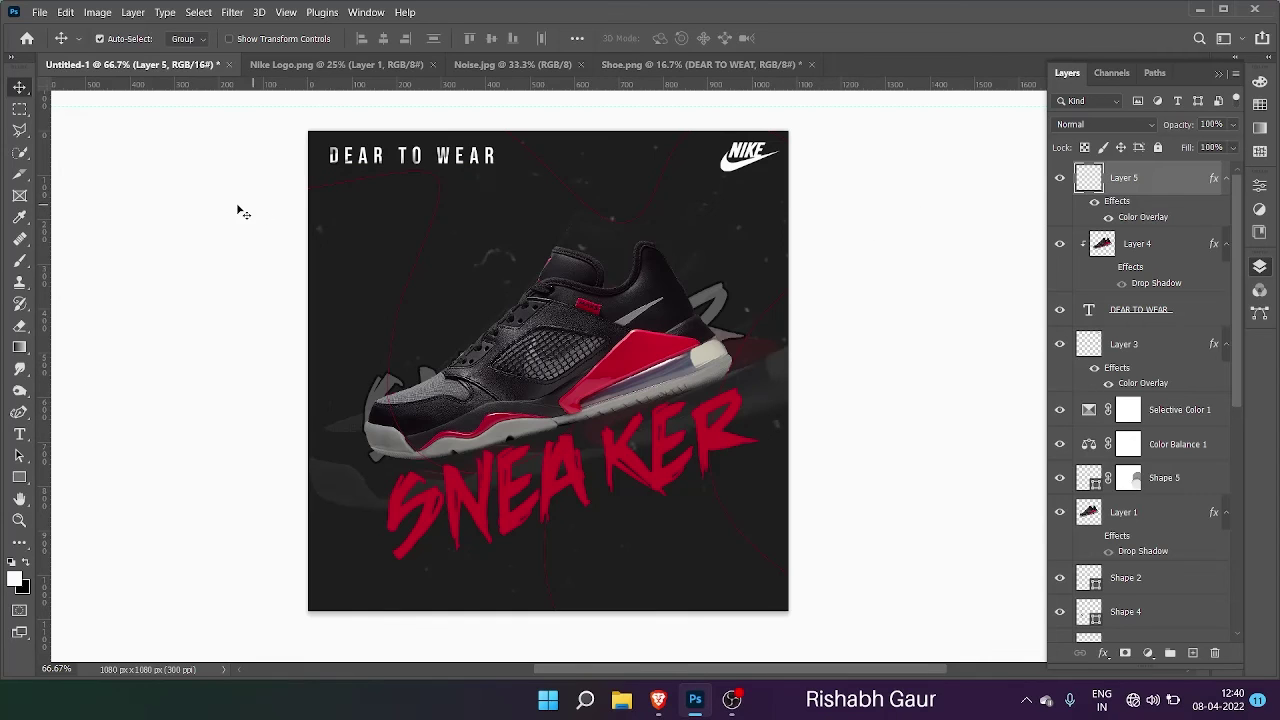
Step: Preview the poster in full-screen mode and return to the standard view
key("f")
key("f")
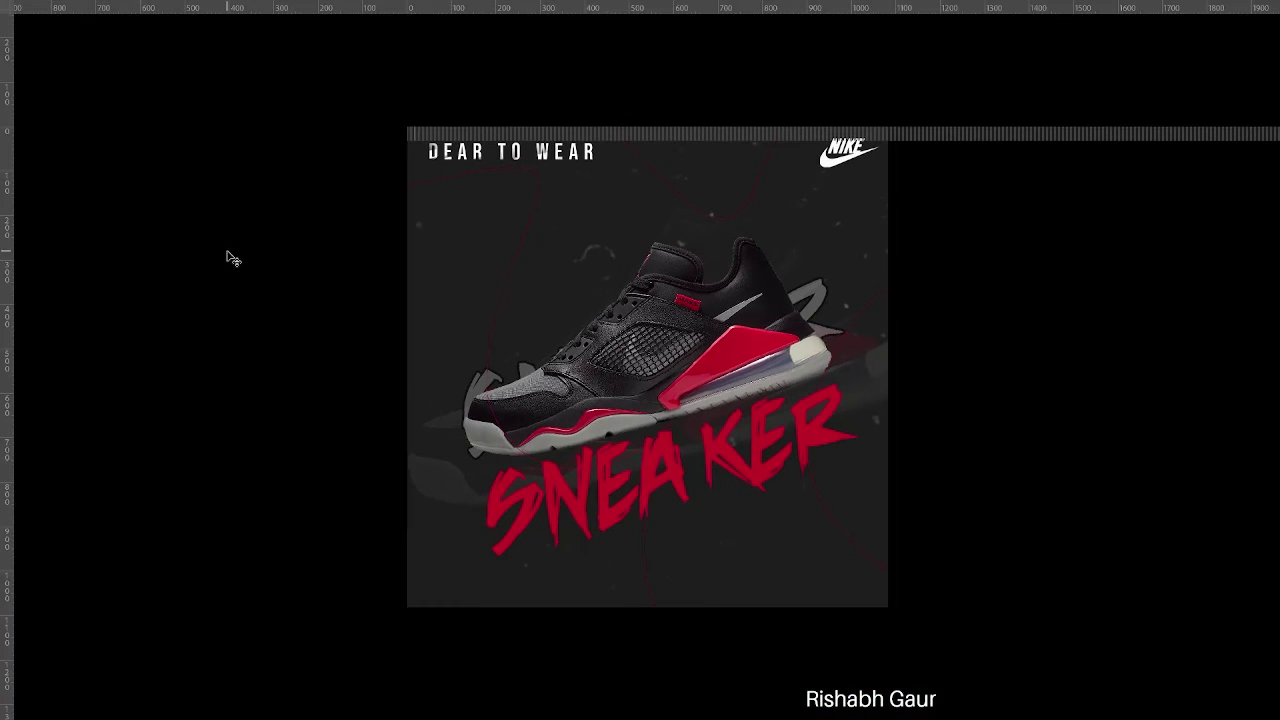
key("f")
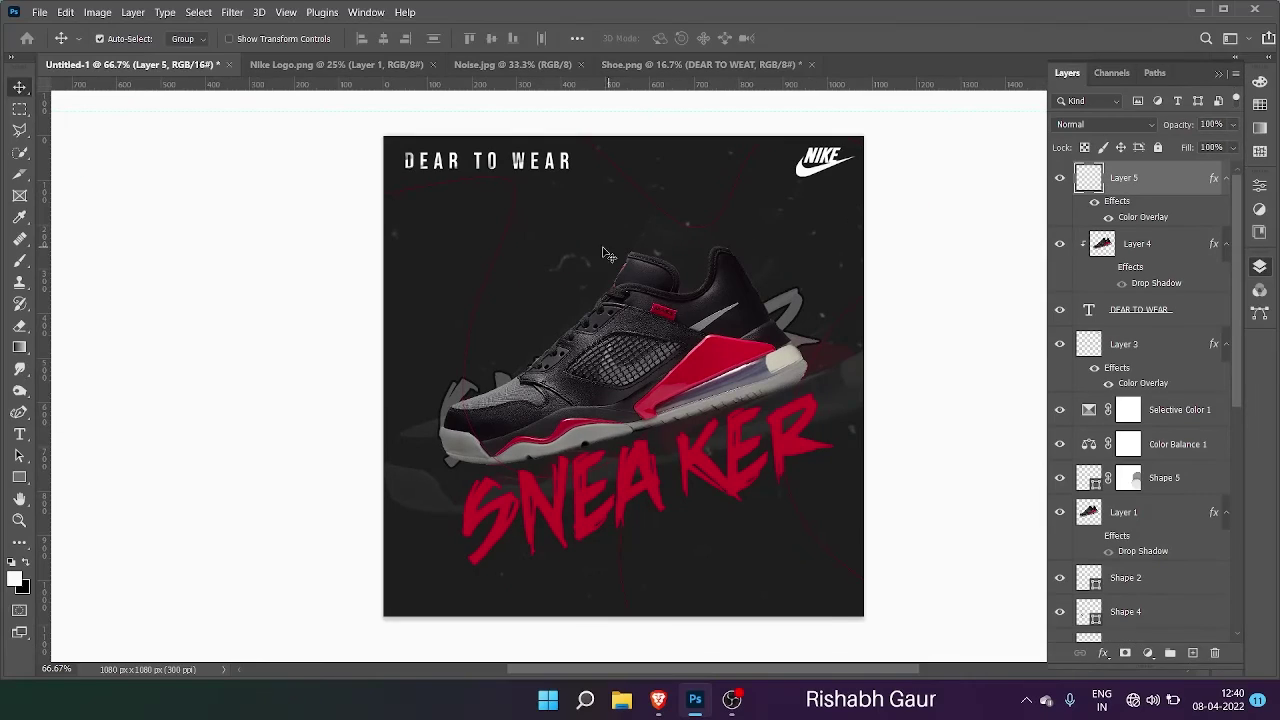
Step: Draw an unfilled, red-stroked rounded rectangle of 988 × 1030 px as a frame just inside the poster's edges
left_click_drag(865, 370, 842, 376)
left_click(1219, 180)
left_click(920, 187)
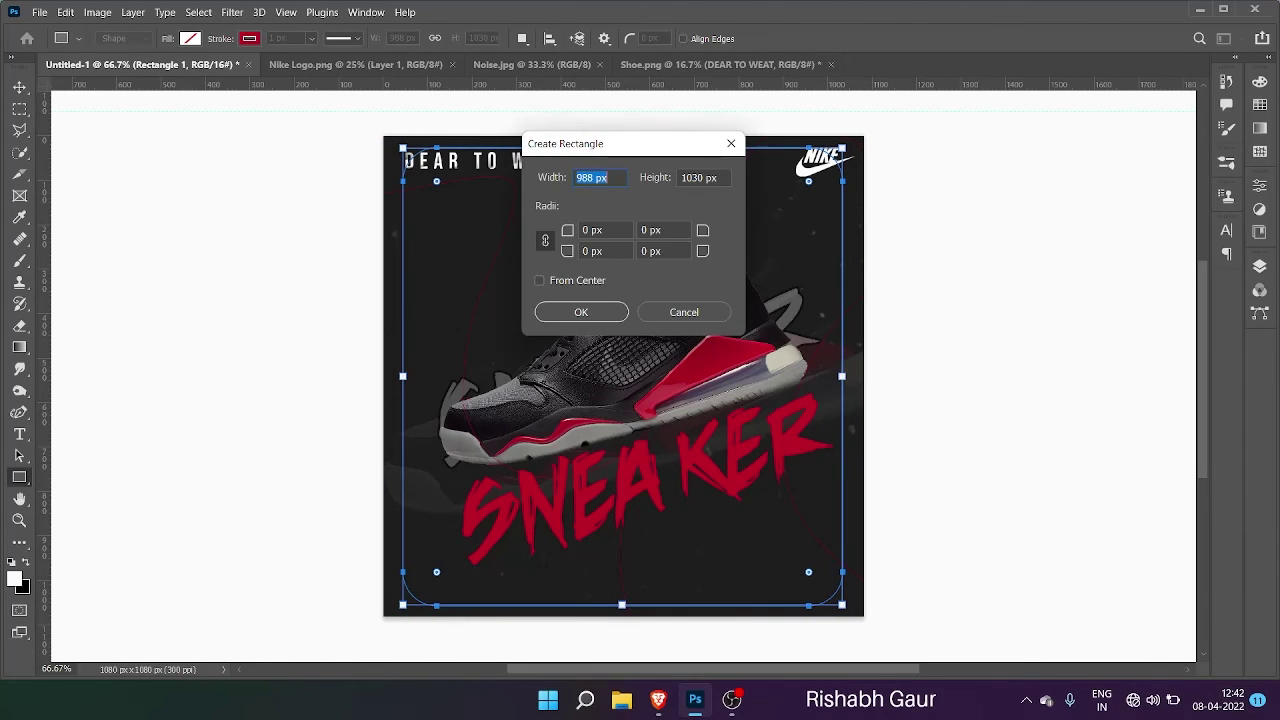
left_click(731, 143)
left_click(21, 88)
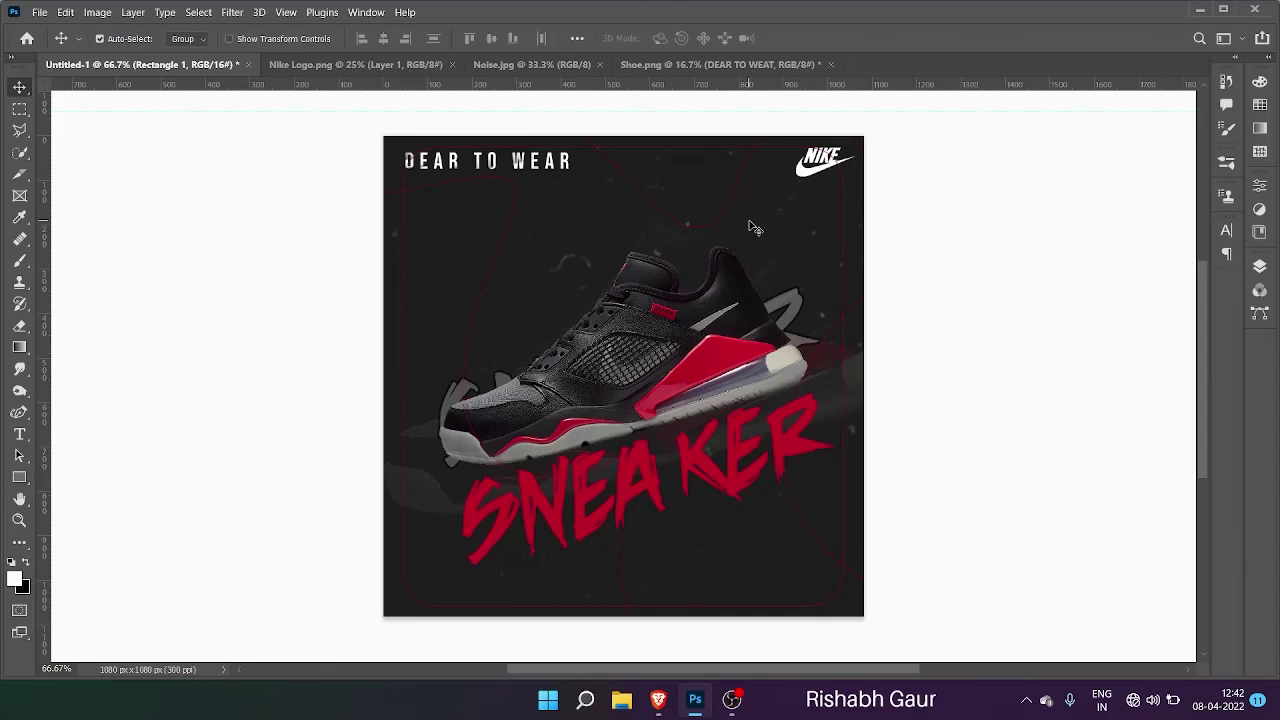
left_click_drag(796, 226, 803, 223)
key("ctrl+z")
left_click(922, 197)
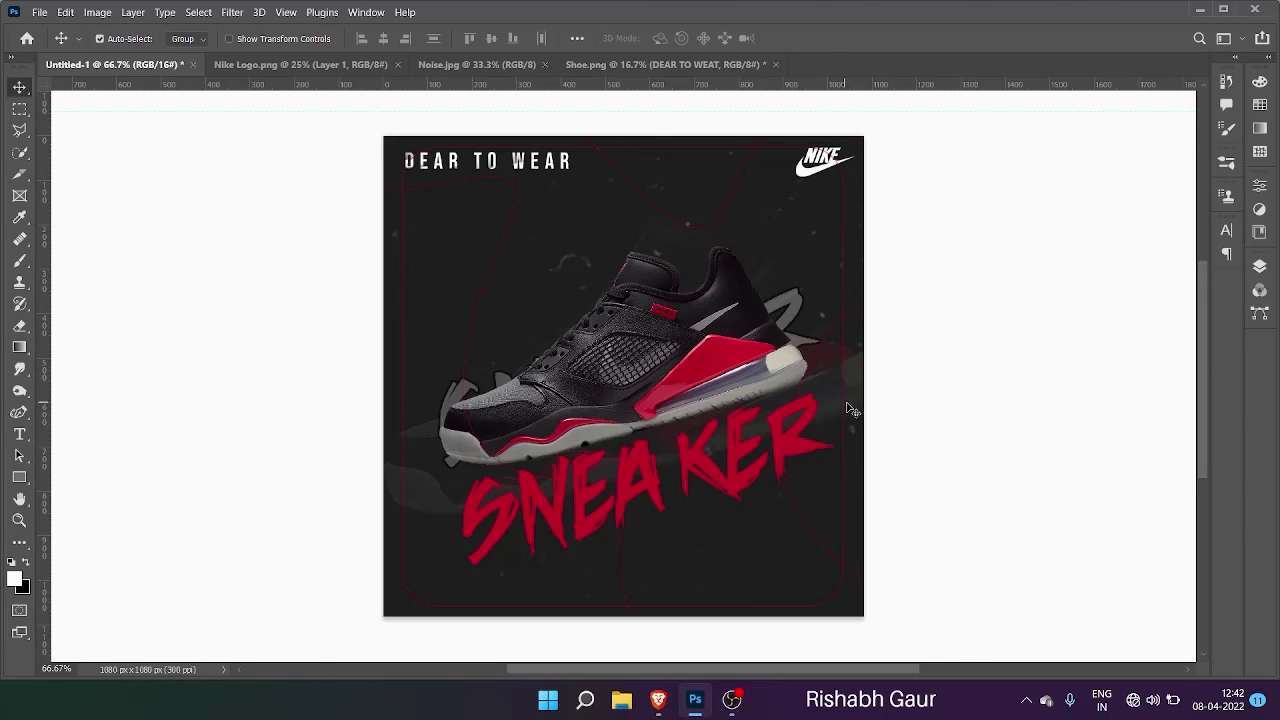
Step: Select the rounded rectangle frame and change its stroke color from the recent swatches to white
left_click(1260, 185)
scroll(1120, 320, "down", 2)
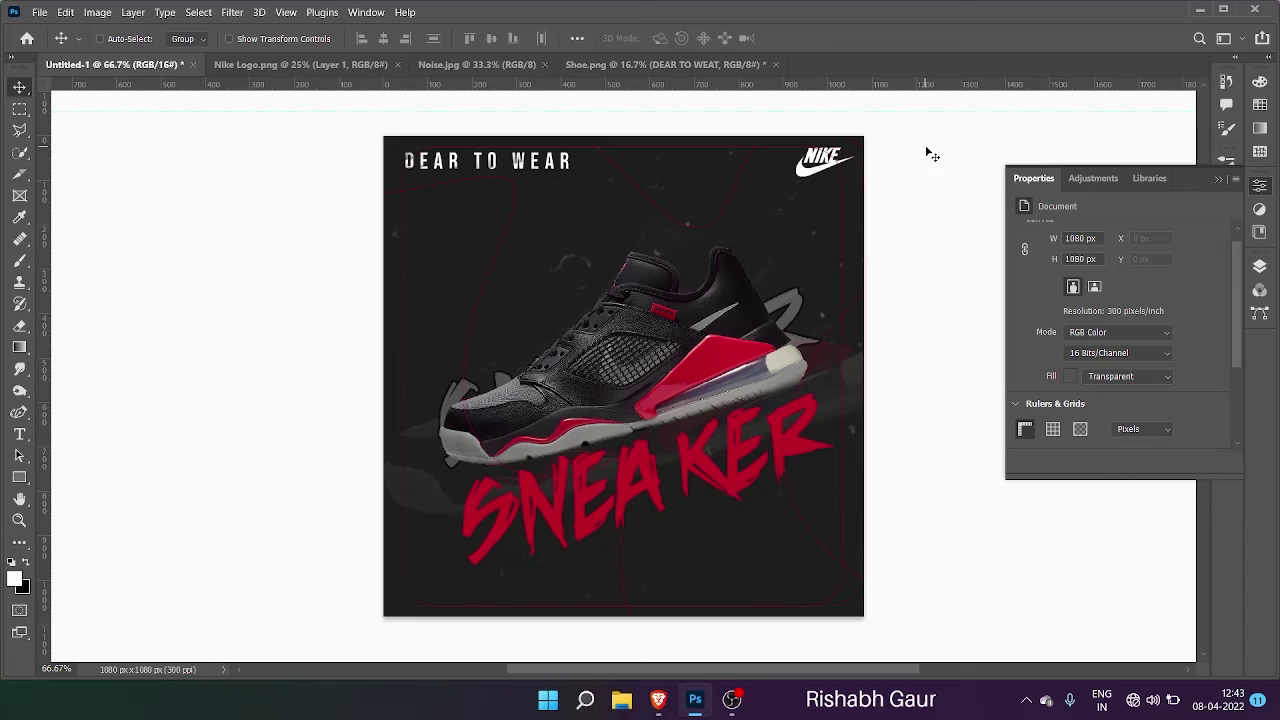
left_click(1217, 181)
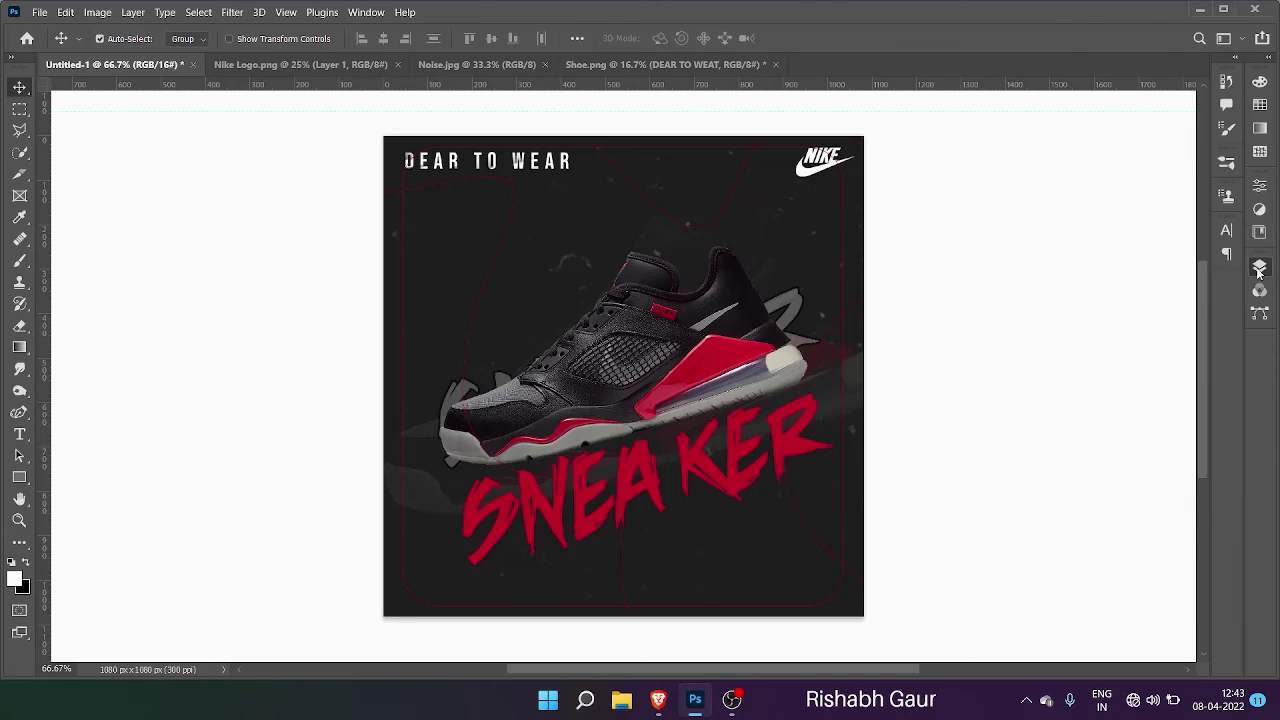
left_click(1259, 267)
left_click(1129, 187)
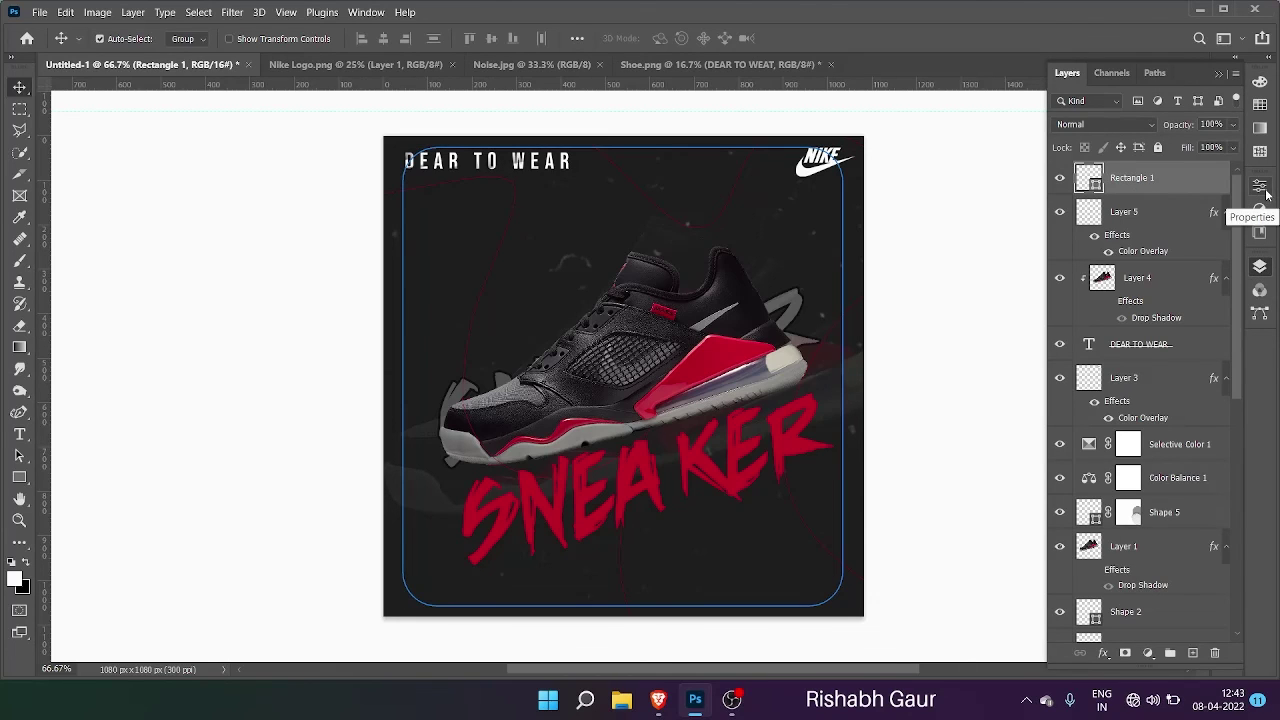
left_click(1259, 185)
left_click(1067, 376)
left_click(1056, 464)
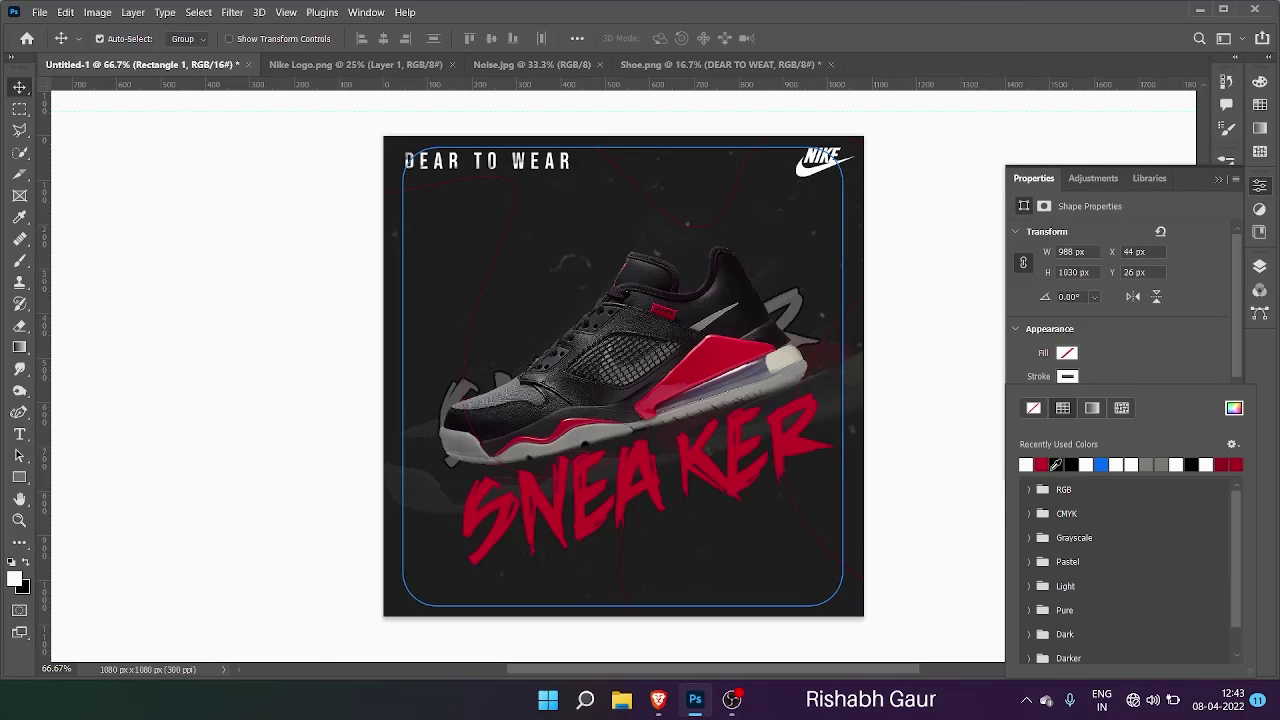
left_click(1218, 180)
left_click(966, 174)
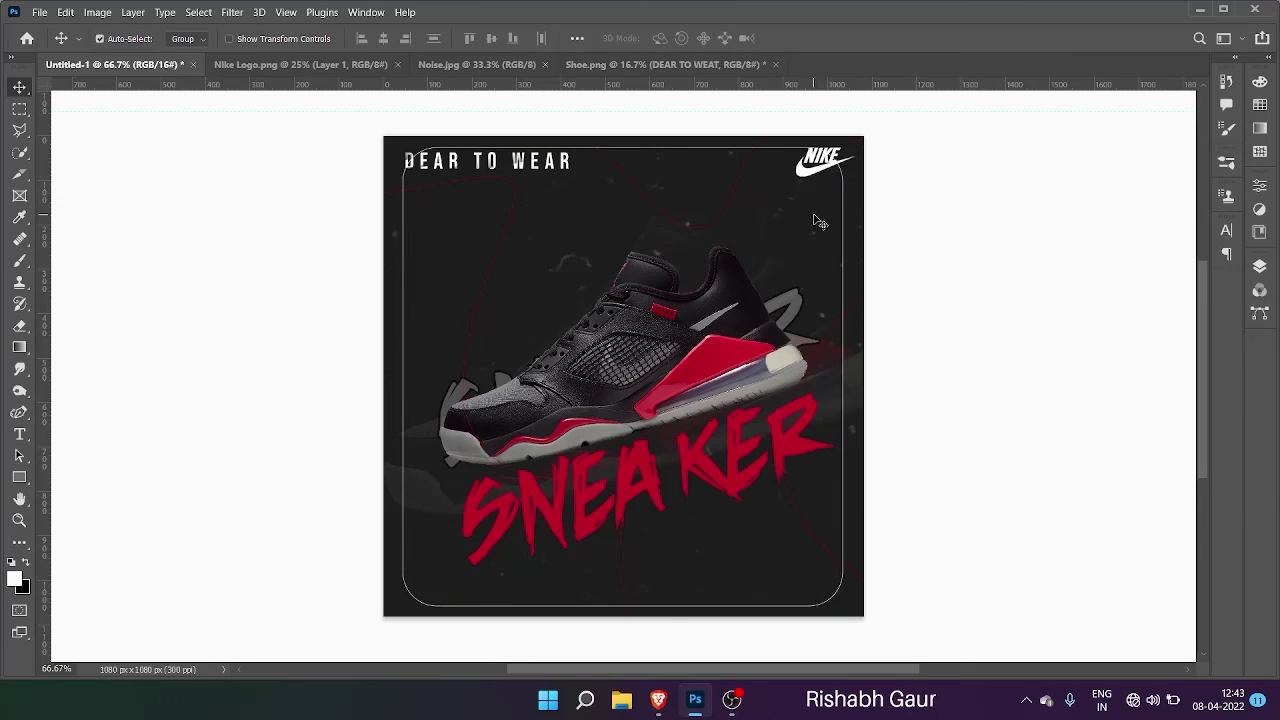
left_click_drag(814, 215, 820, 268)
left_click(1019, 248)
key("ctrl+z")
key("ctrl+z")
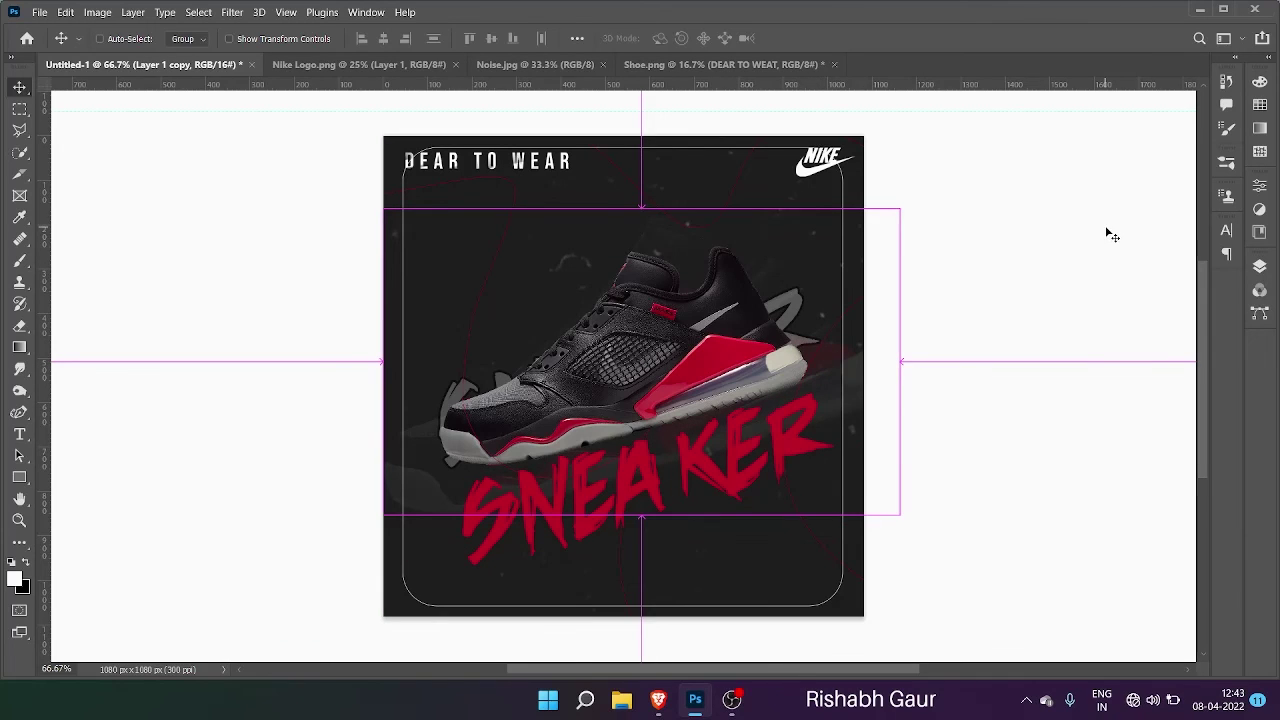
Step: Make the white outline of the rounded rectangle frame fainter so it blends subtly into the dark background
left_click(845, 257)
left_click(1258, 268)
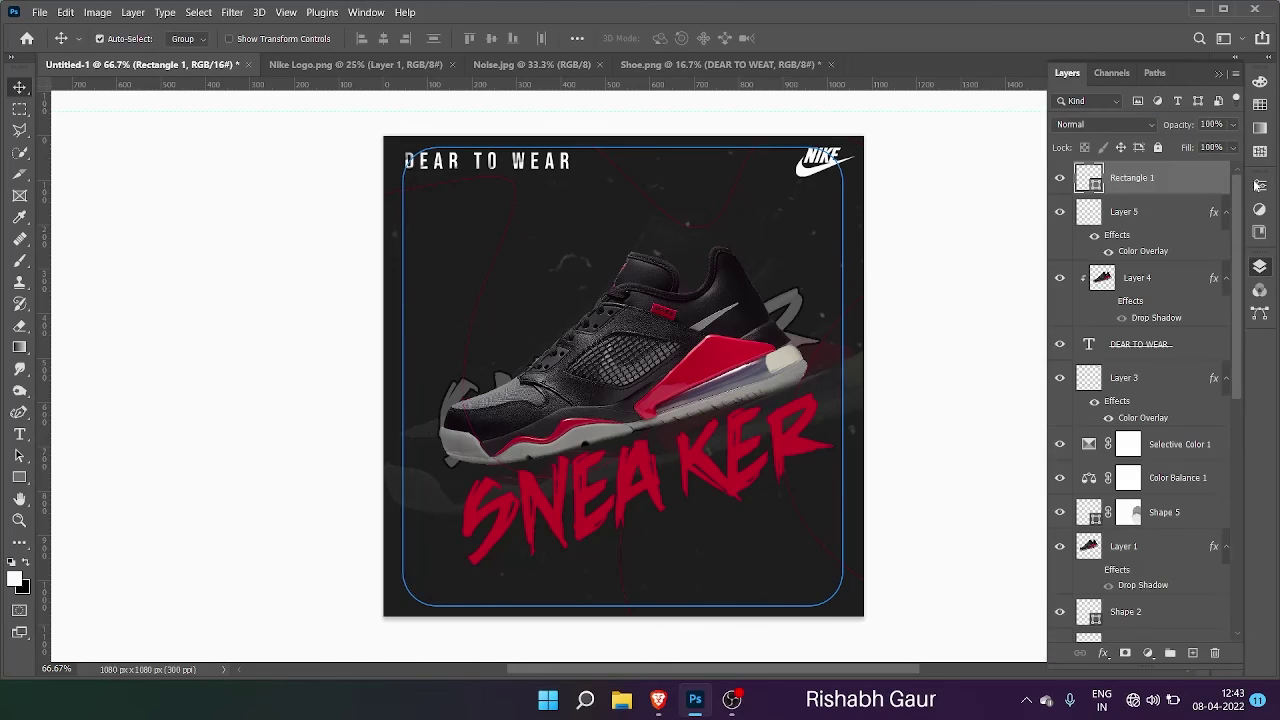
left_click(1005, 168)
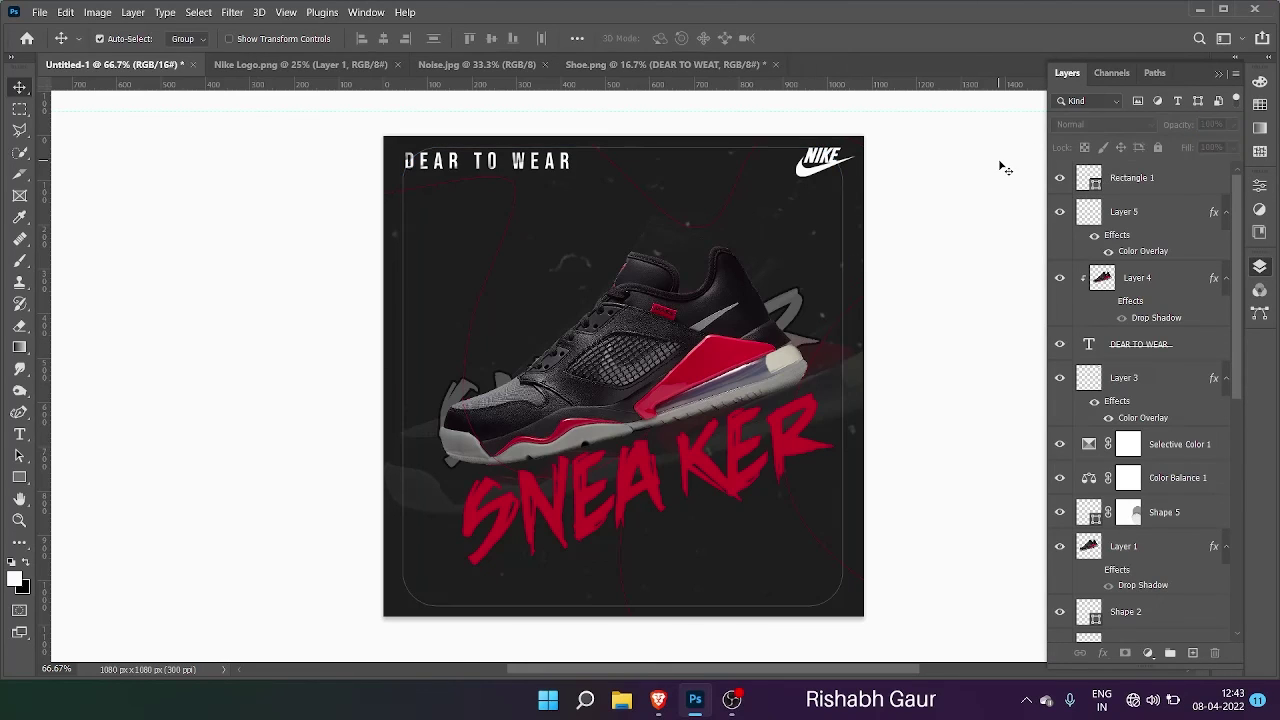
left_click(1217, 76)
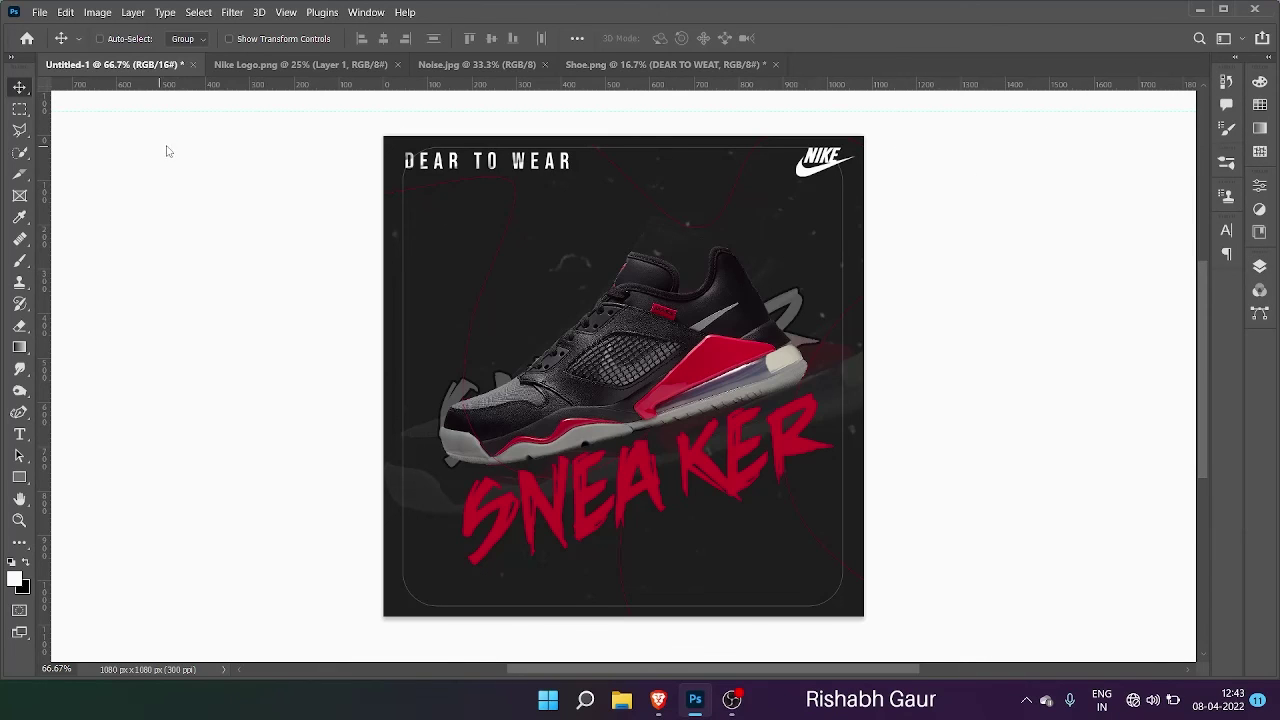
Step: Save the poster to the Desktop as a Photoshop file named NIKE SHOE, keeping Maximize Compatibility on
key("ctrl+s")
key("BackSpace")
type("NIKE SHOE")
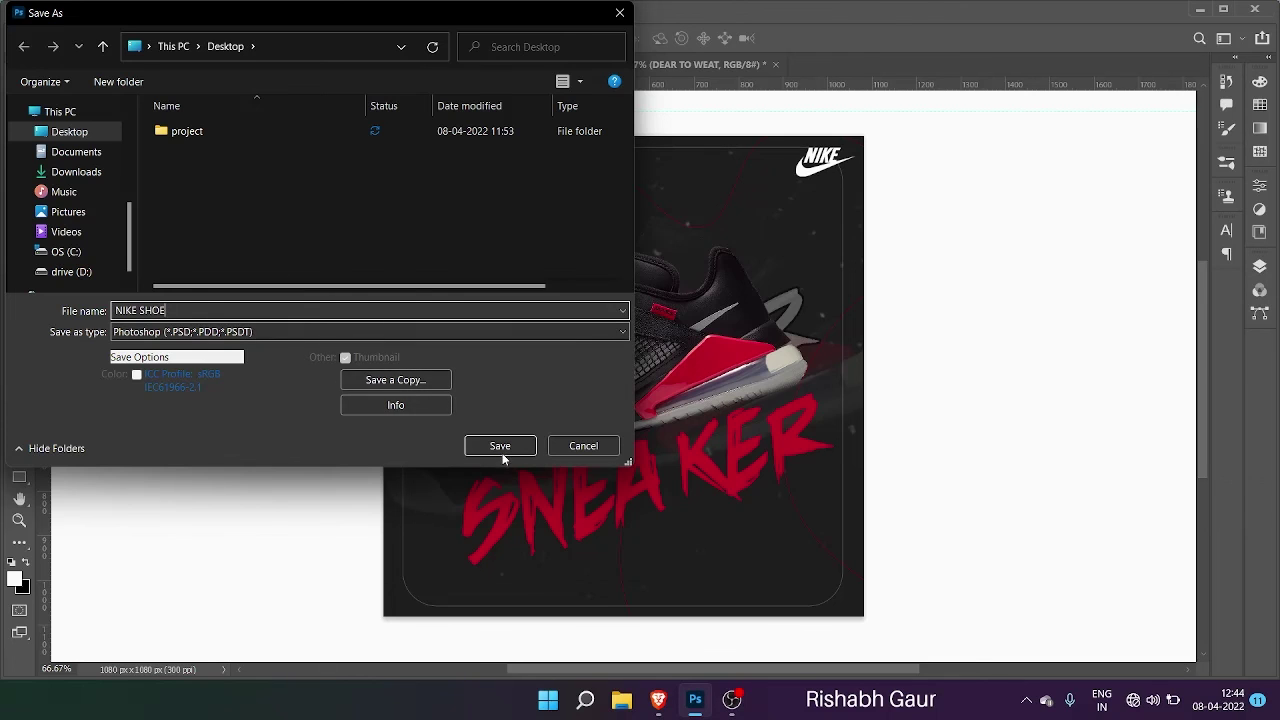
left_click(501, 451)
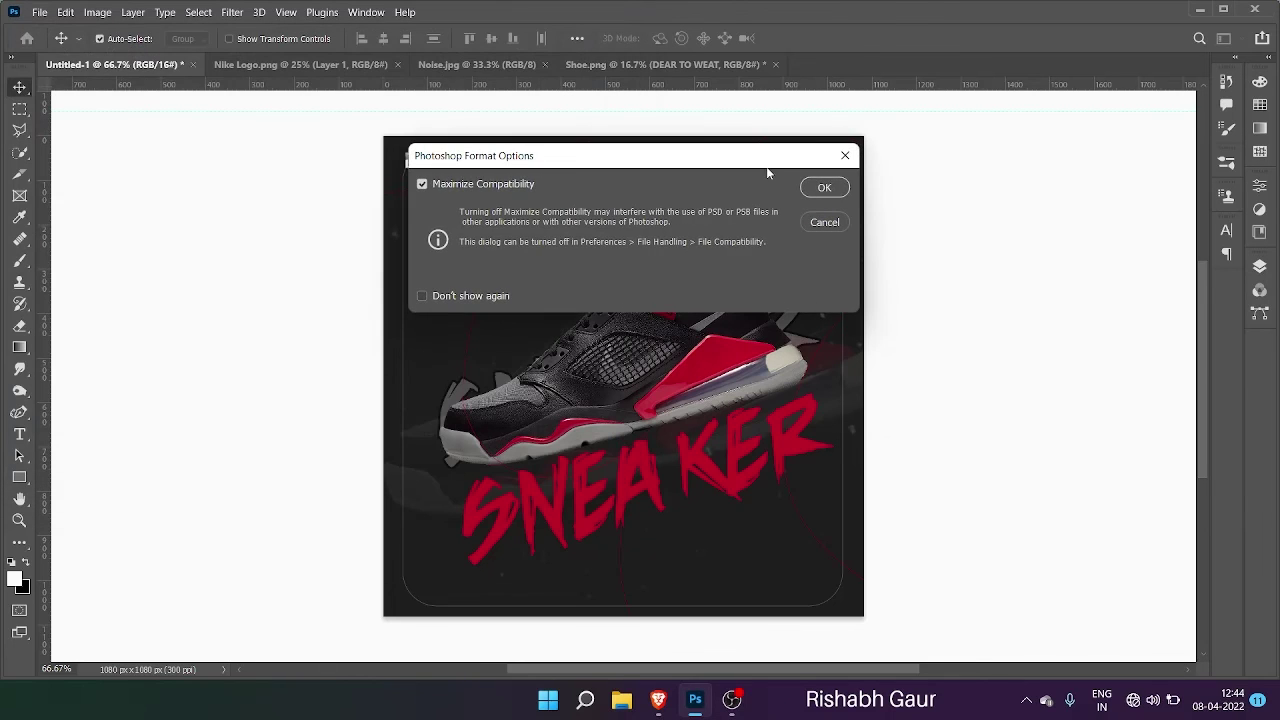
key("Return")
Step: Export the poster to the Desktop as NIKE SHOE.jpg in JPG format at Great quality, 1080 × 1080 px
left_click(38, 14)
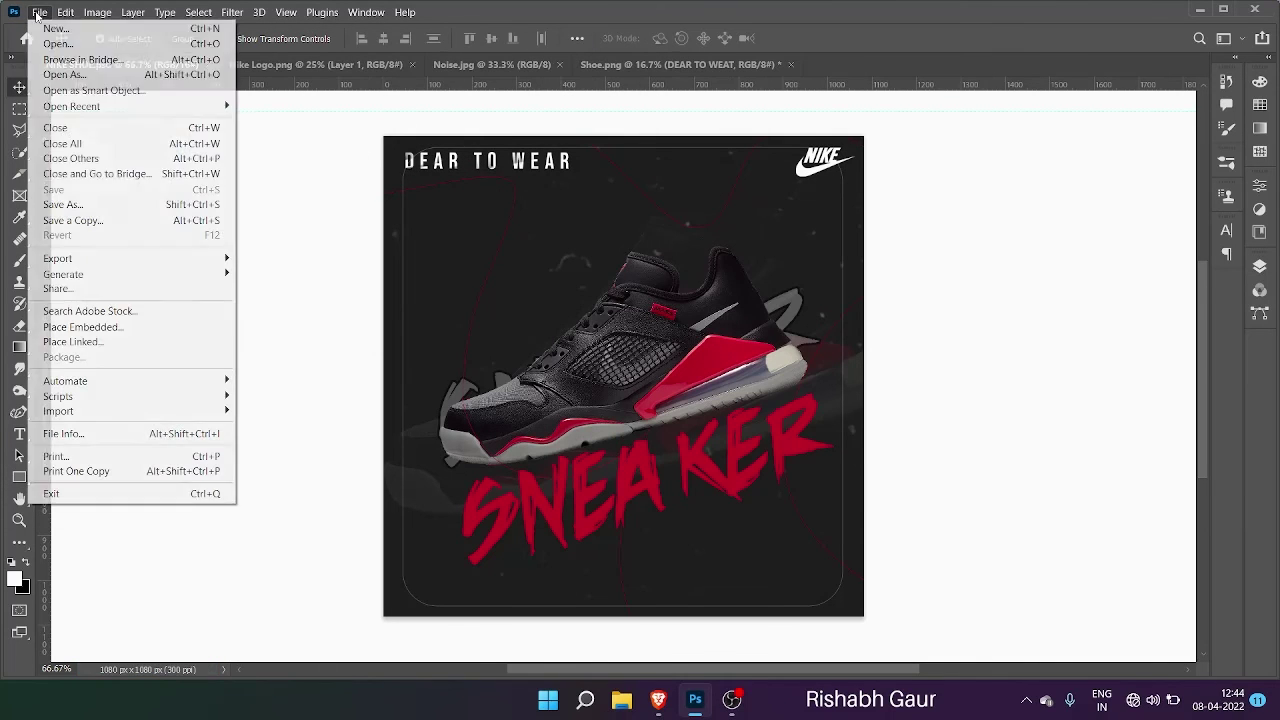
mouse_move(115, 258)
left_click(300, 277)
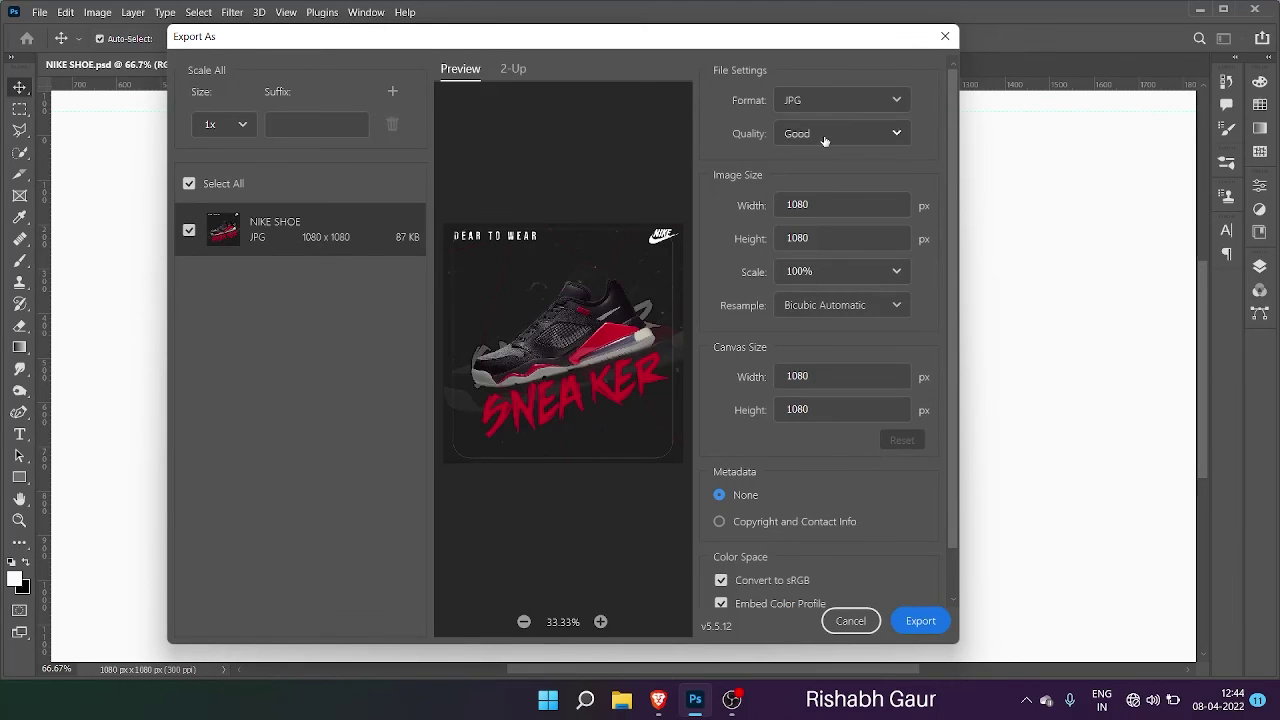
left_click(830, 133)
left_click(823, 330)
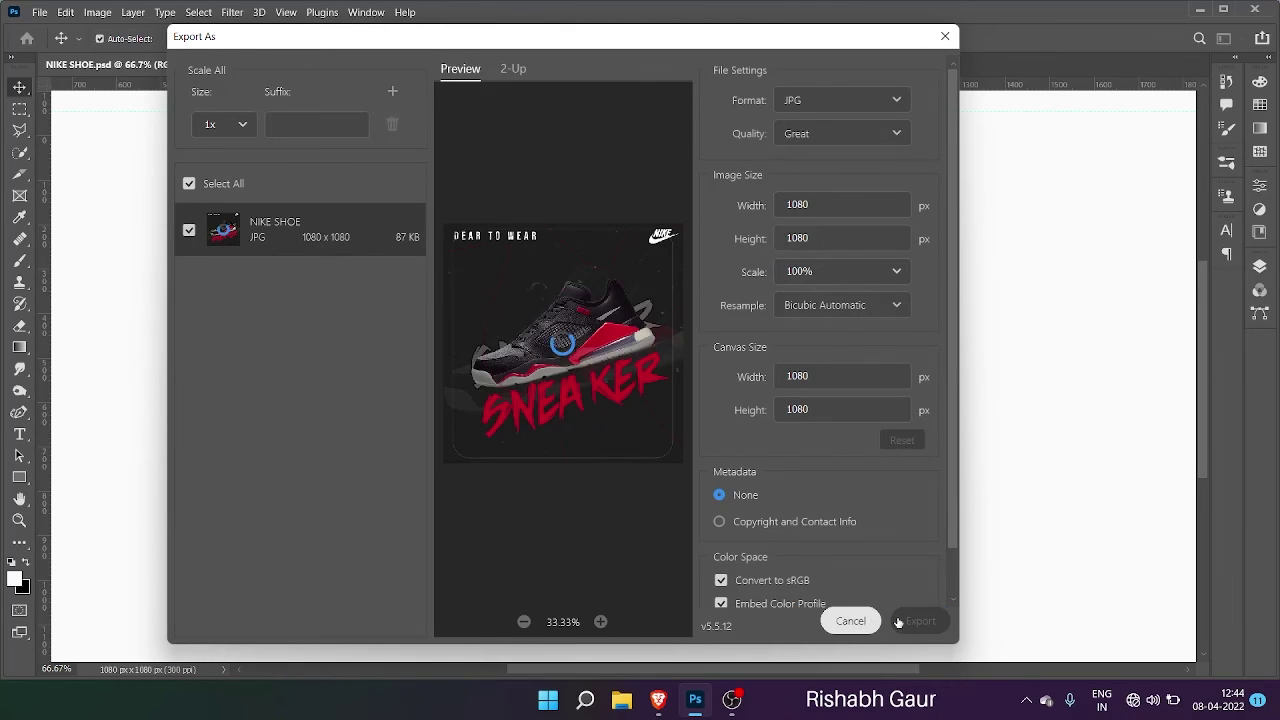
left_click(918, 621)
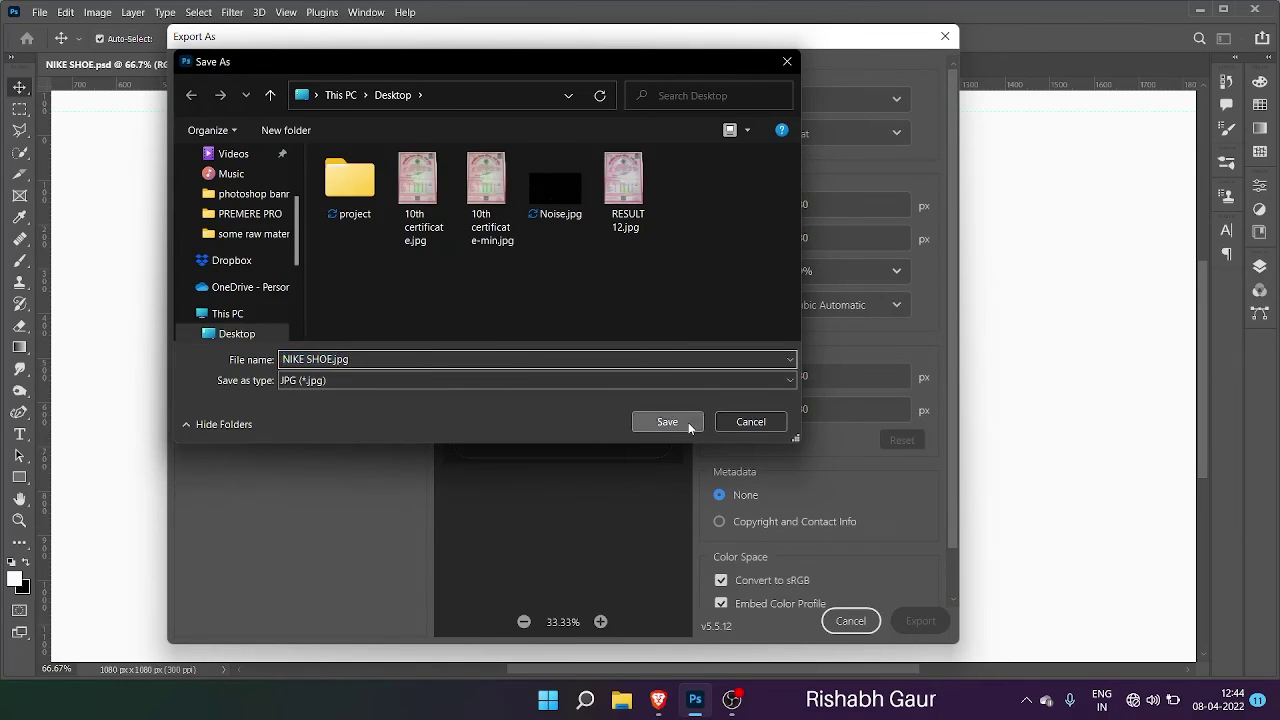
left_click(690, 427)
left_click(1201, 10)
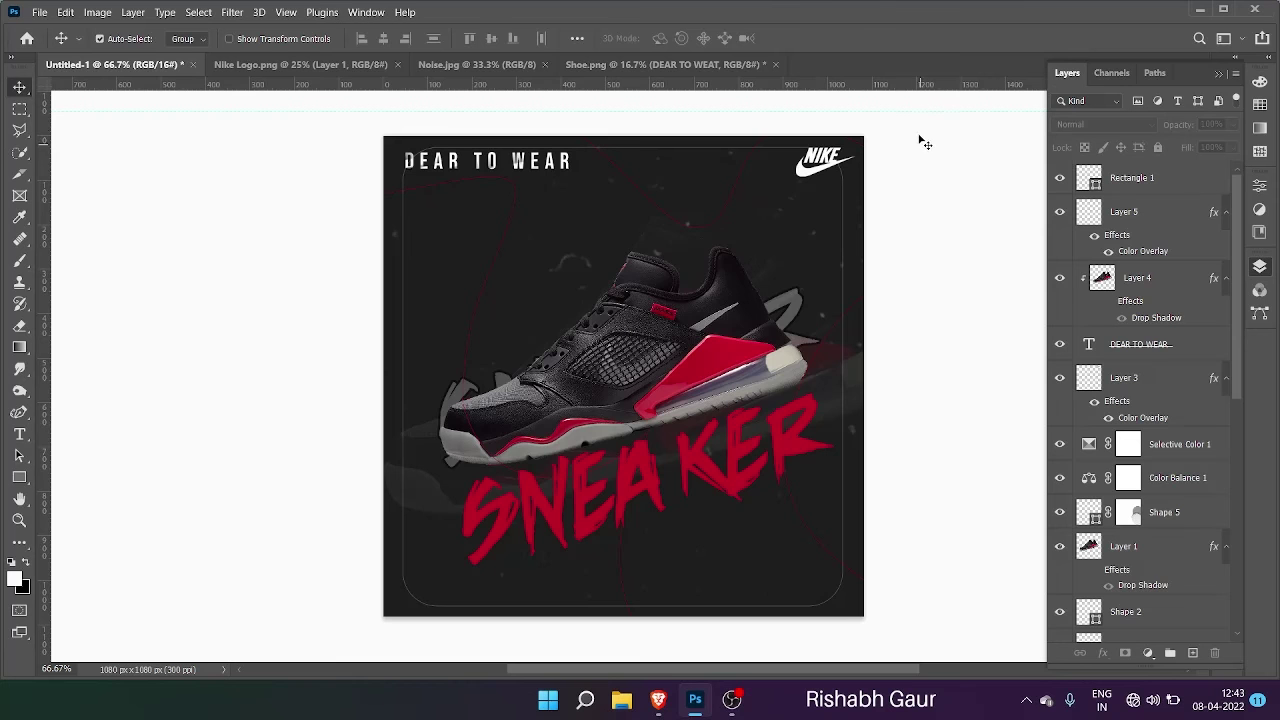
Step: Save the untitled poster document as NIKE SHOE in Photoshop format on the Desktop with Maximize Compatibility enabled
left_click(1218, 75)
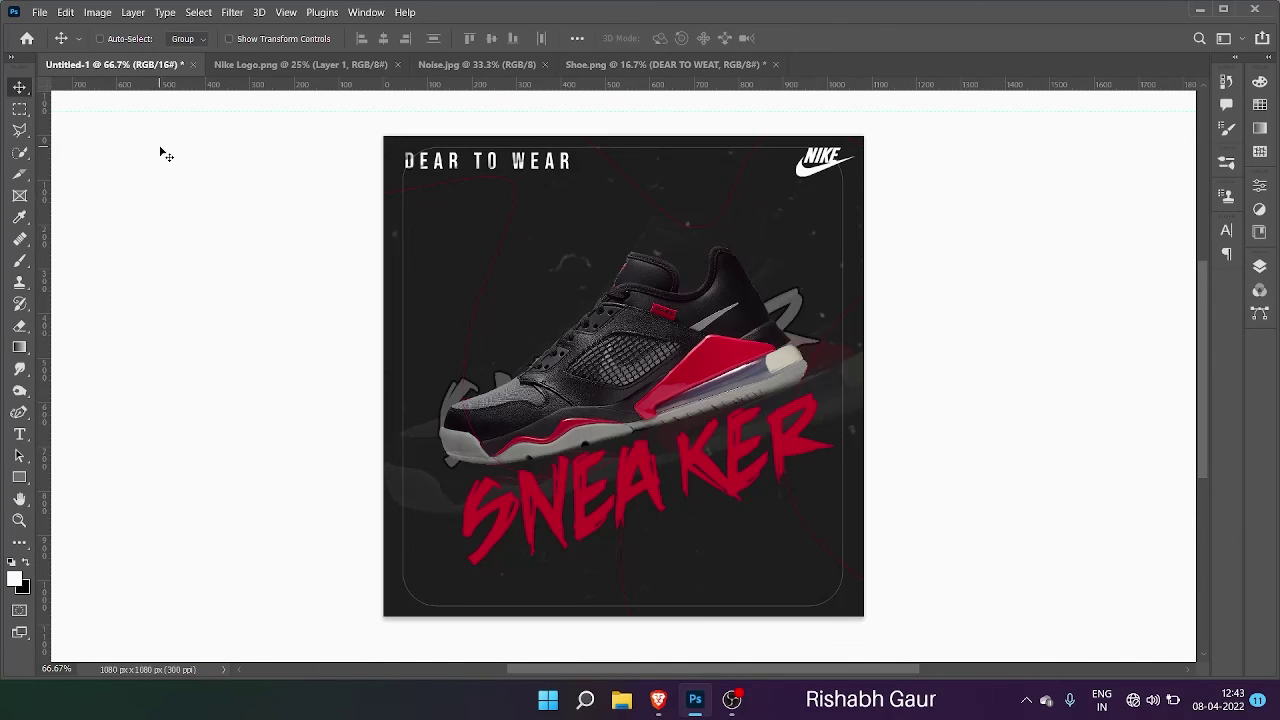
key("ctrl+s")
key("BackSpace")
type("NIKE")
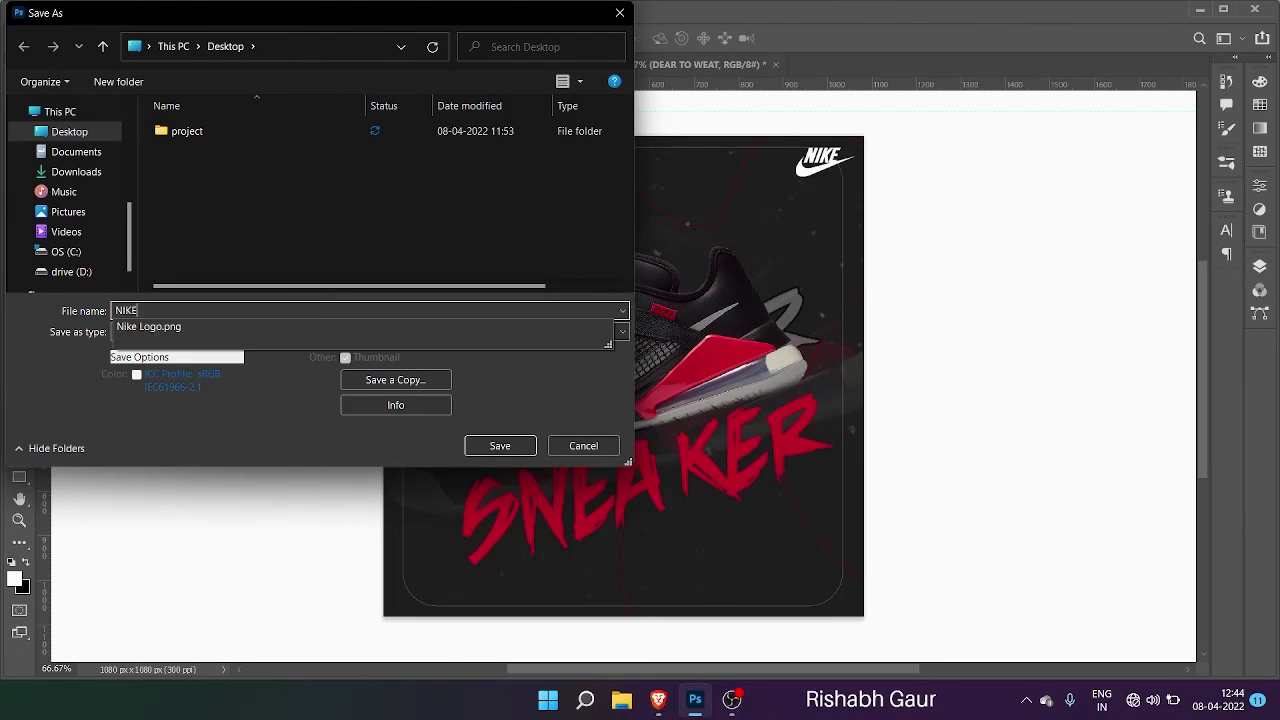
type(" SHOE")
left_click(498, 447)
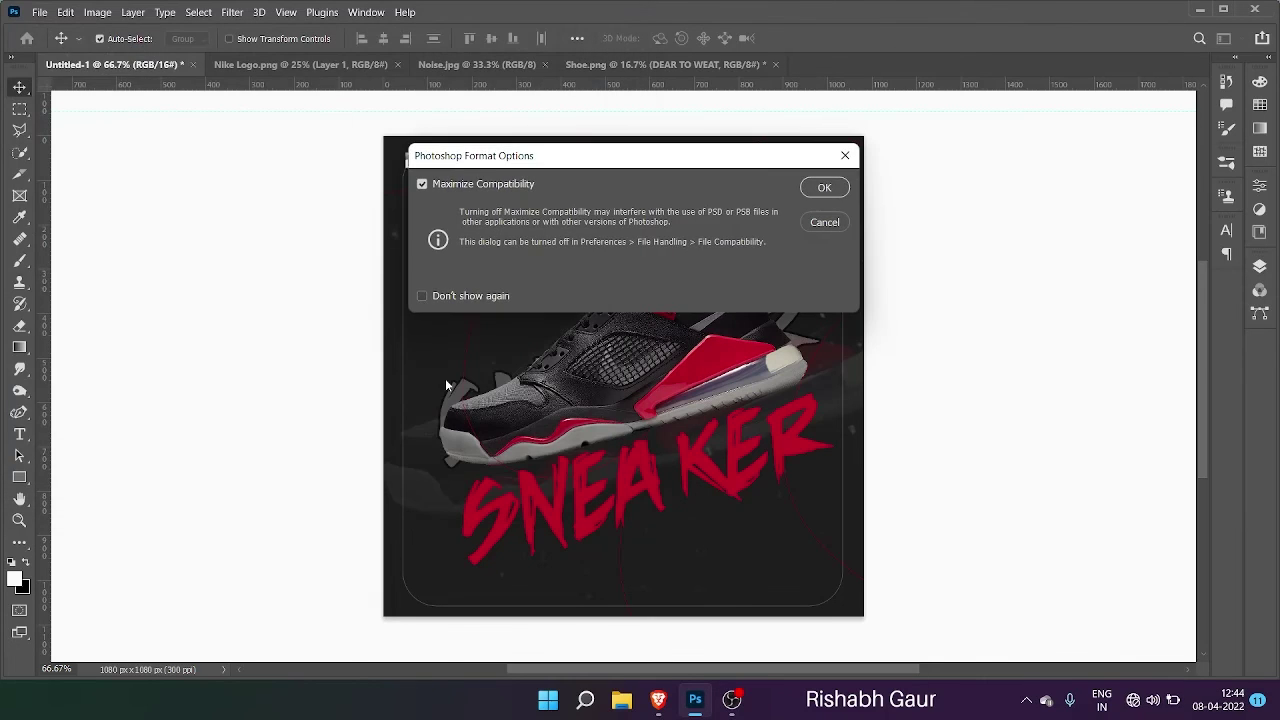
left_click(824, 187)
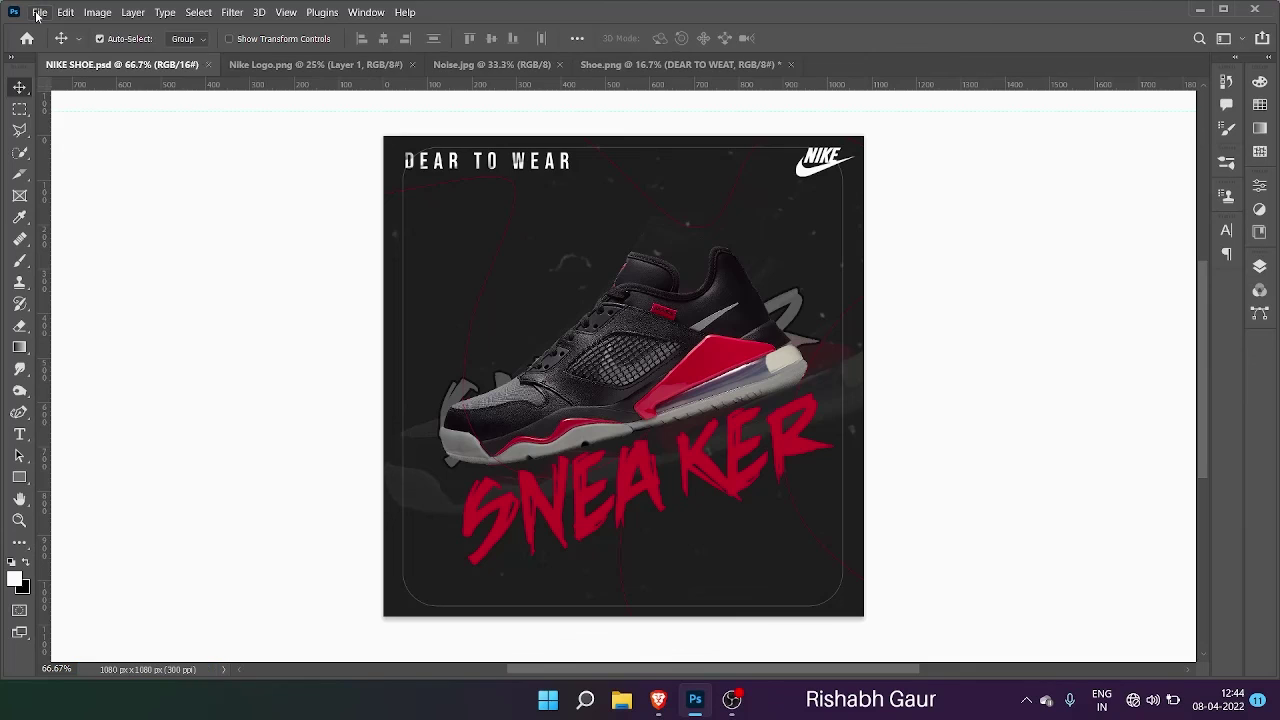
Step: Export a 1080 × 1080 px JPG of the poster at Great quality, saving it as NIKE SHOE.jpg on the Desktop
left_click(39, 11)
mouse_move(150, 254)
left_click(286, 271)
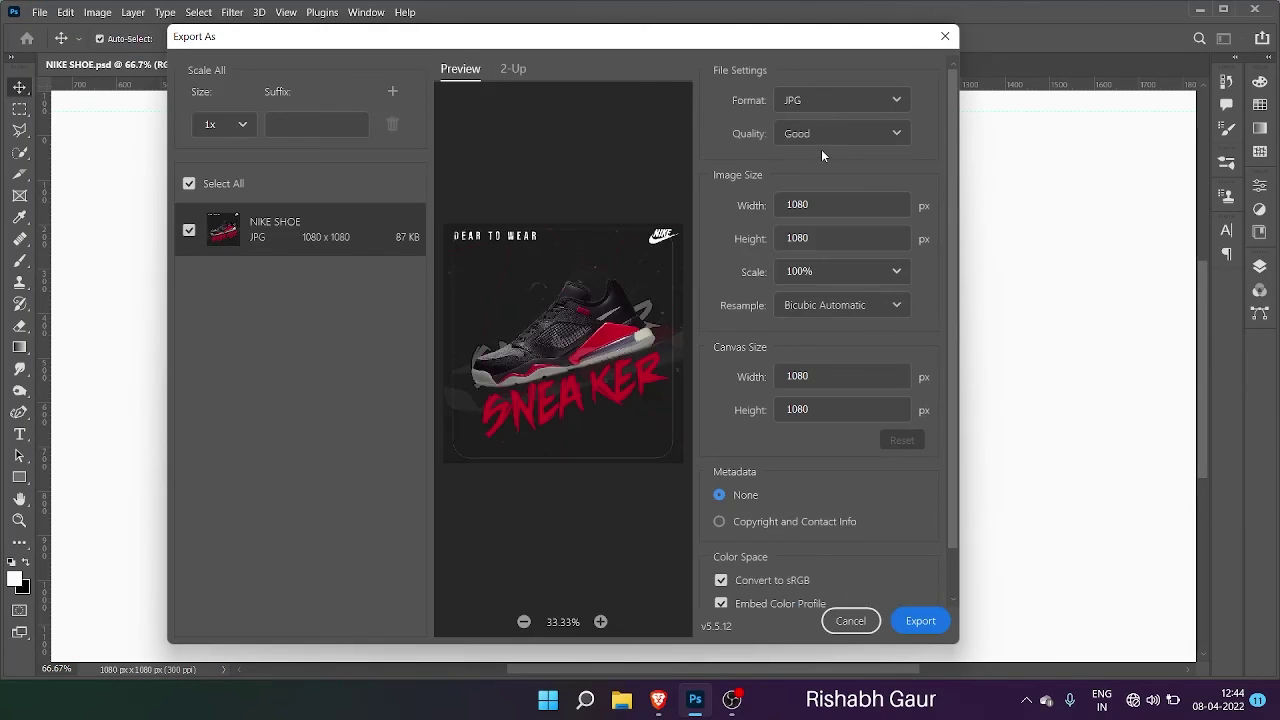
left_click(823, 140)
left_click(823, 316)
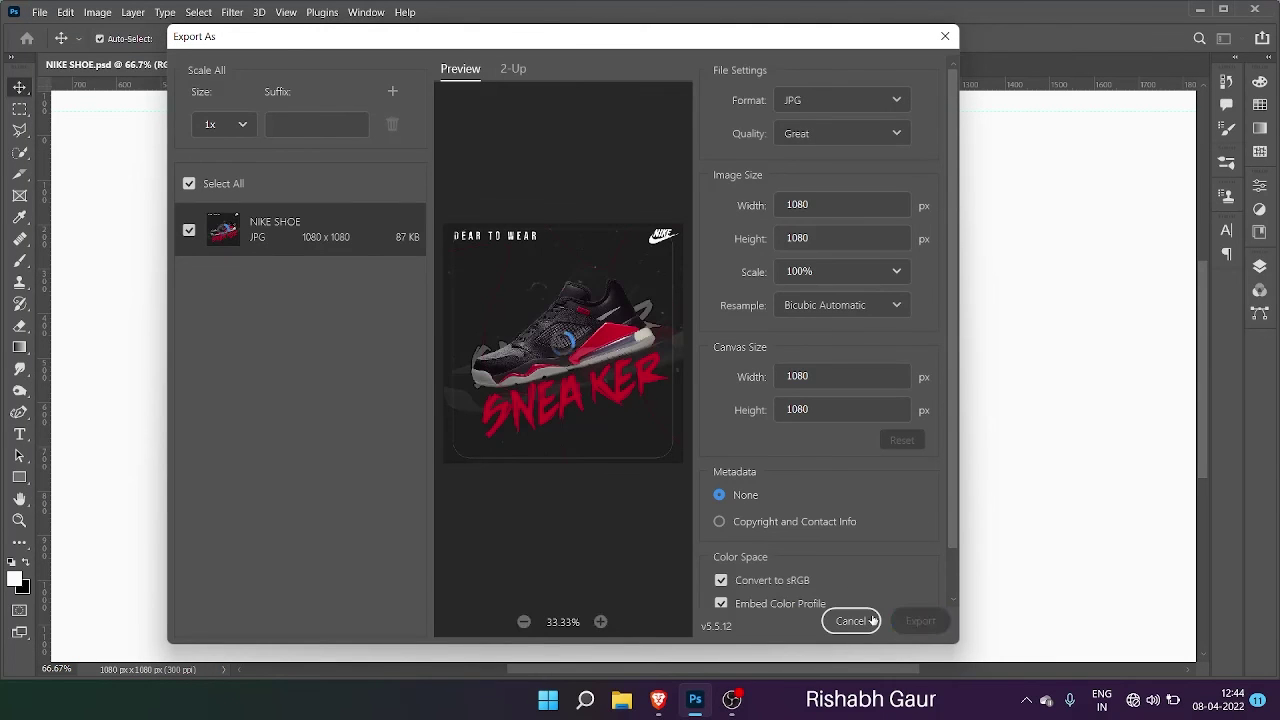
left_click(920, 621)
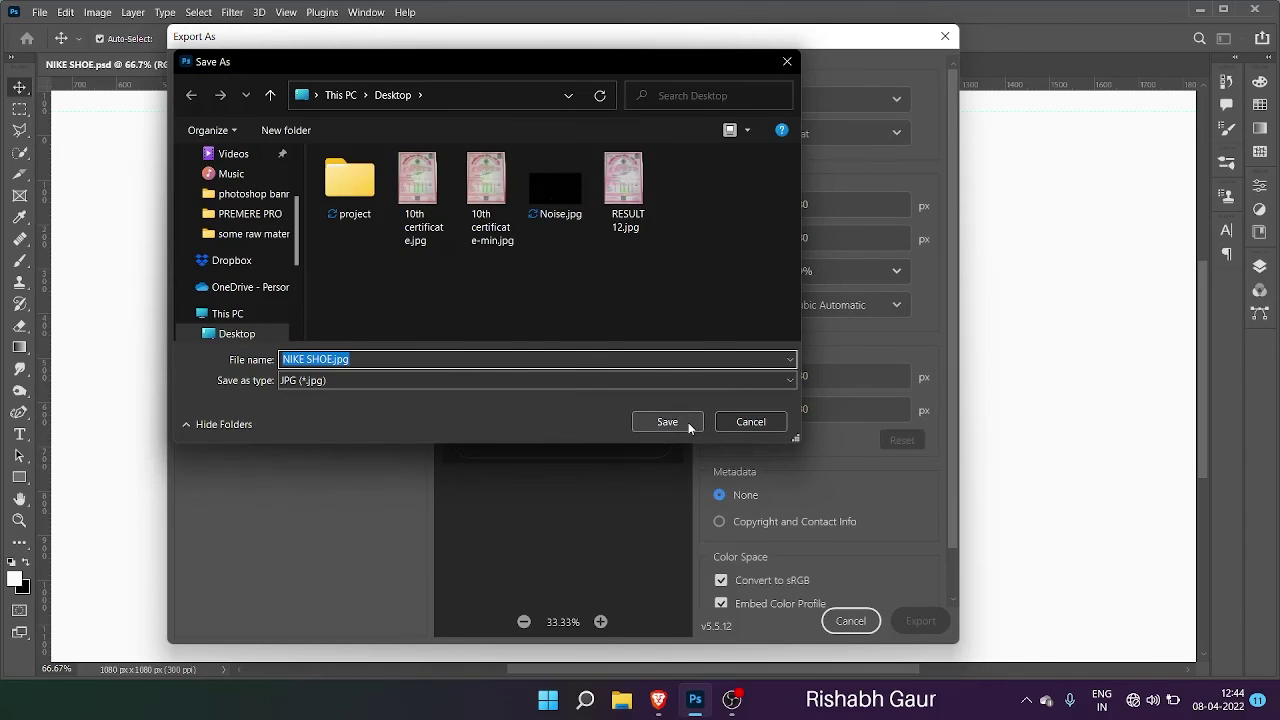
left_click(688, 422)
Step: Switch to the Windows desktop, refresh it and open the exported NIKE SHOE.jpg in the image viewer
left_click(1201, 10)
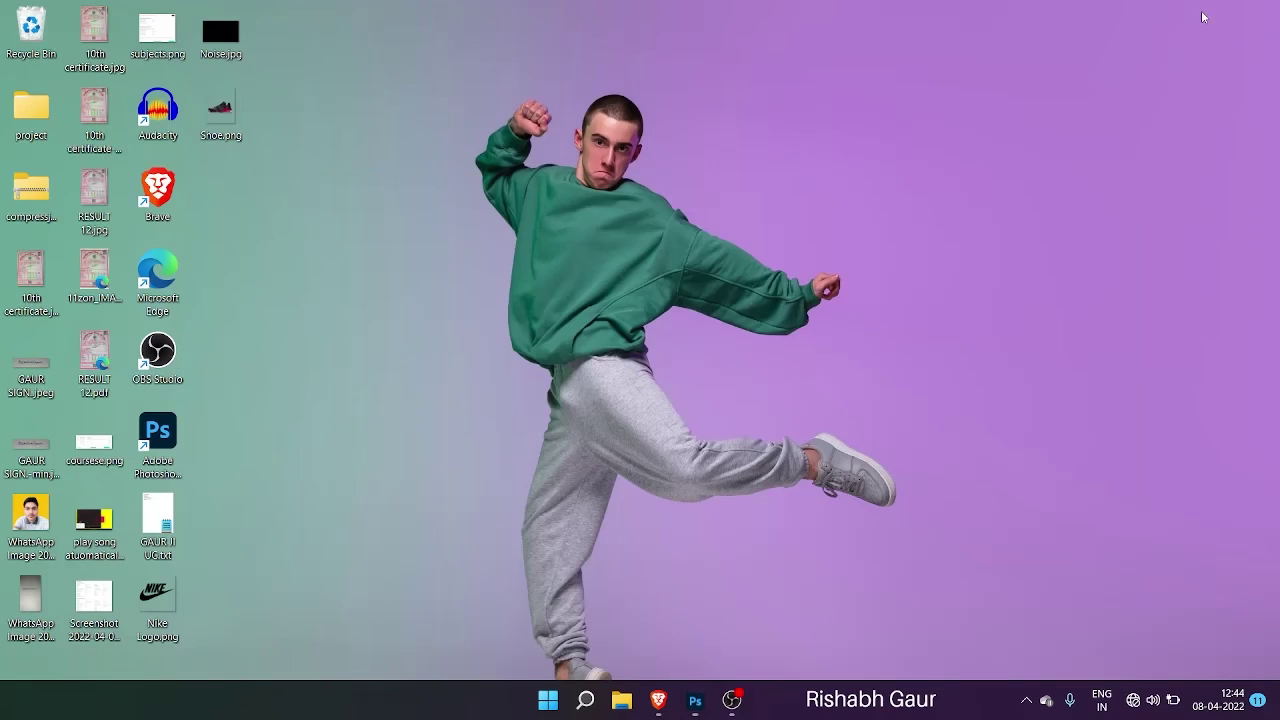
right_click(760, 152)
left_click(810, 220)
right_click(810, 224)
left_click(847, 290)
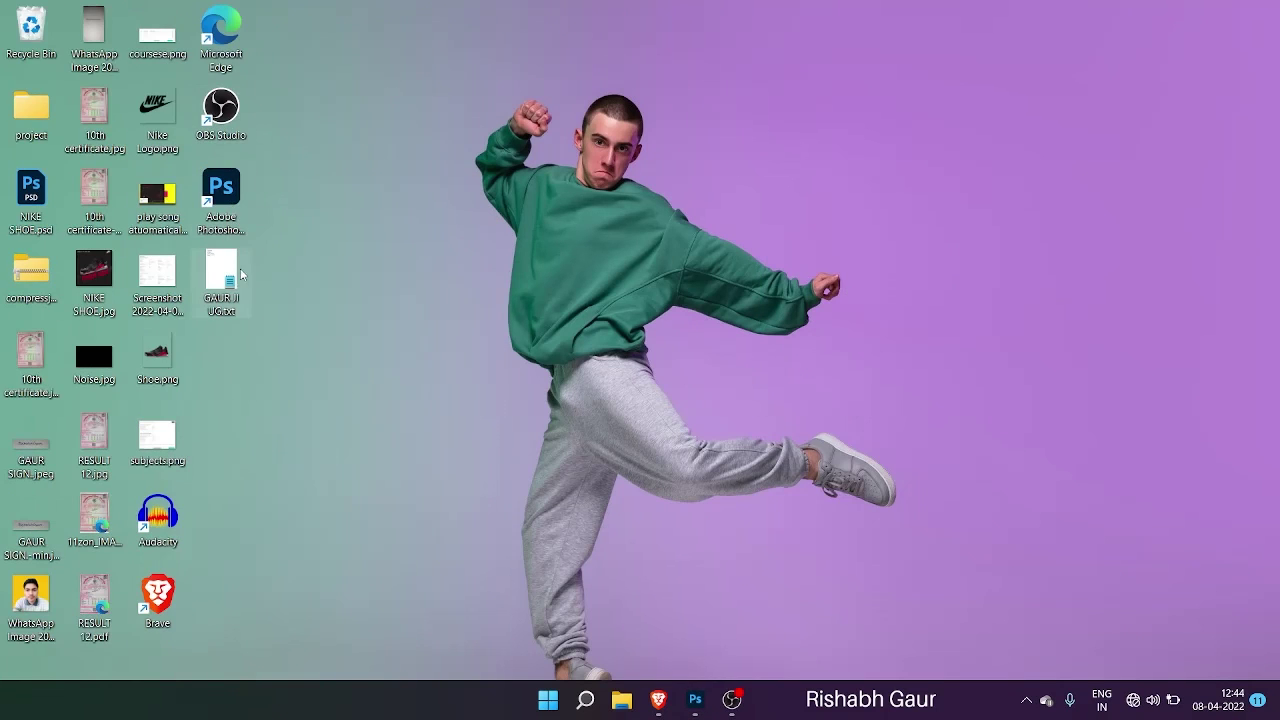
double_click(94, 278)
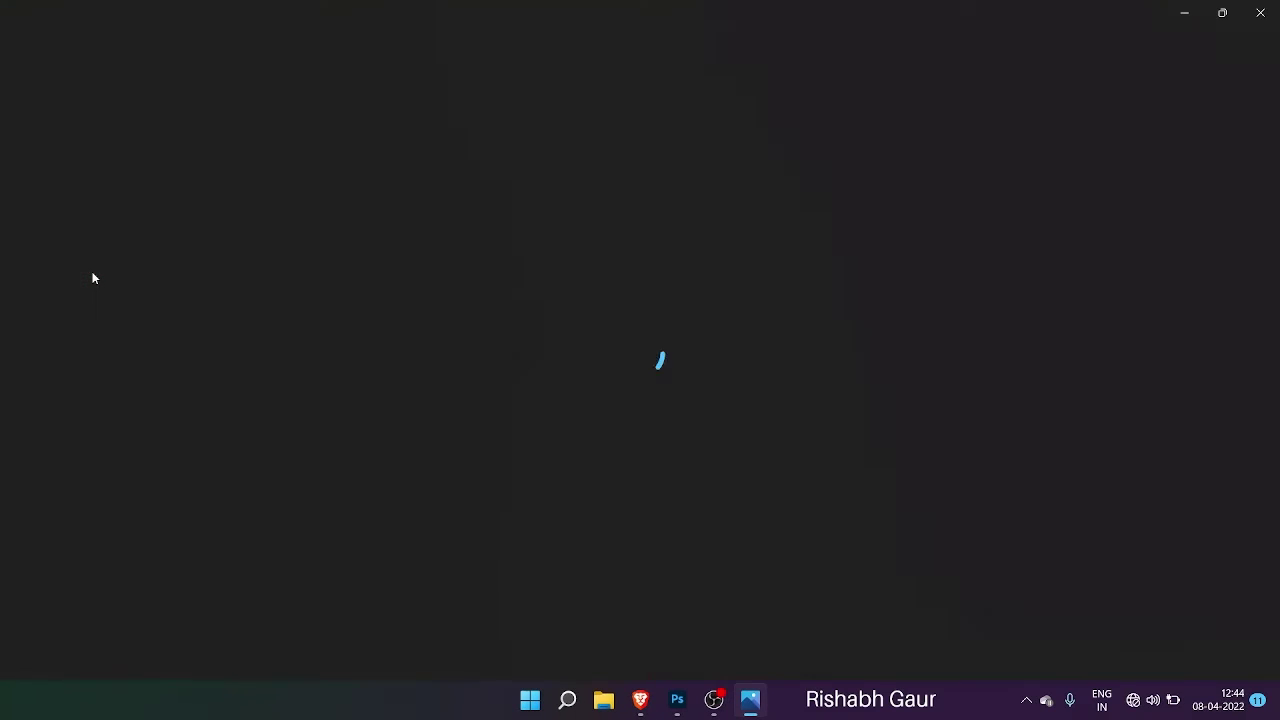